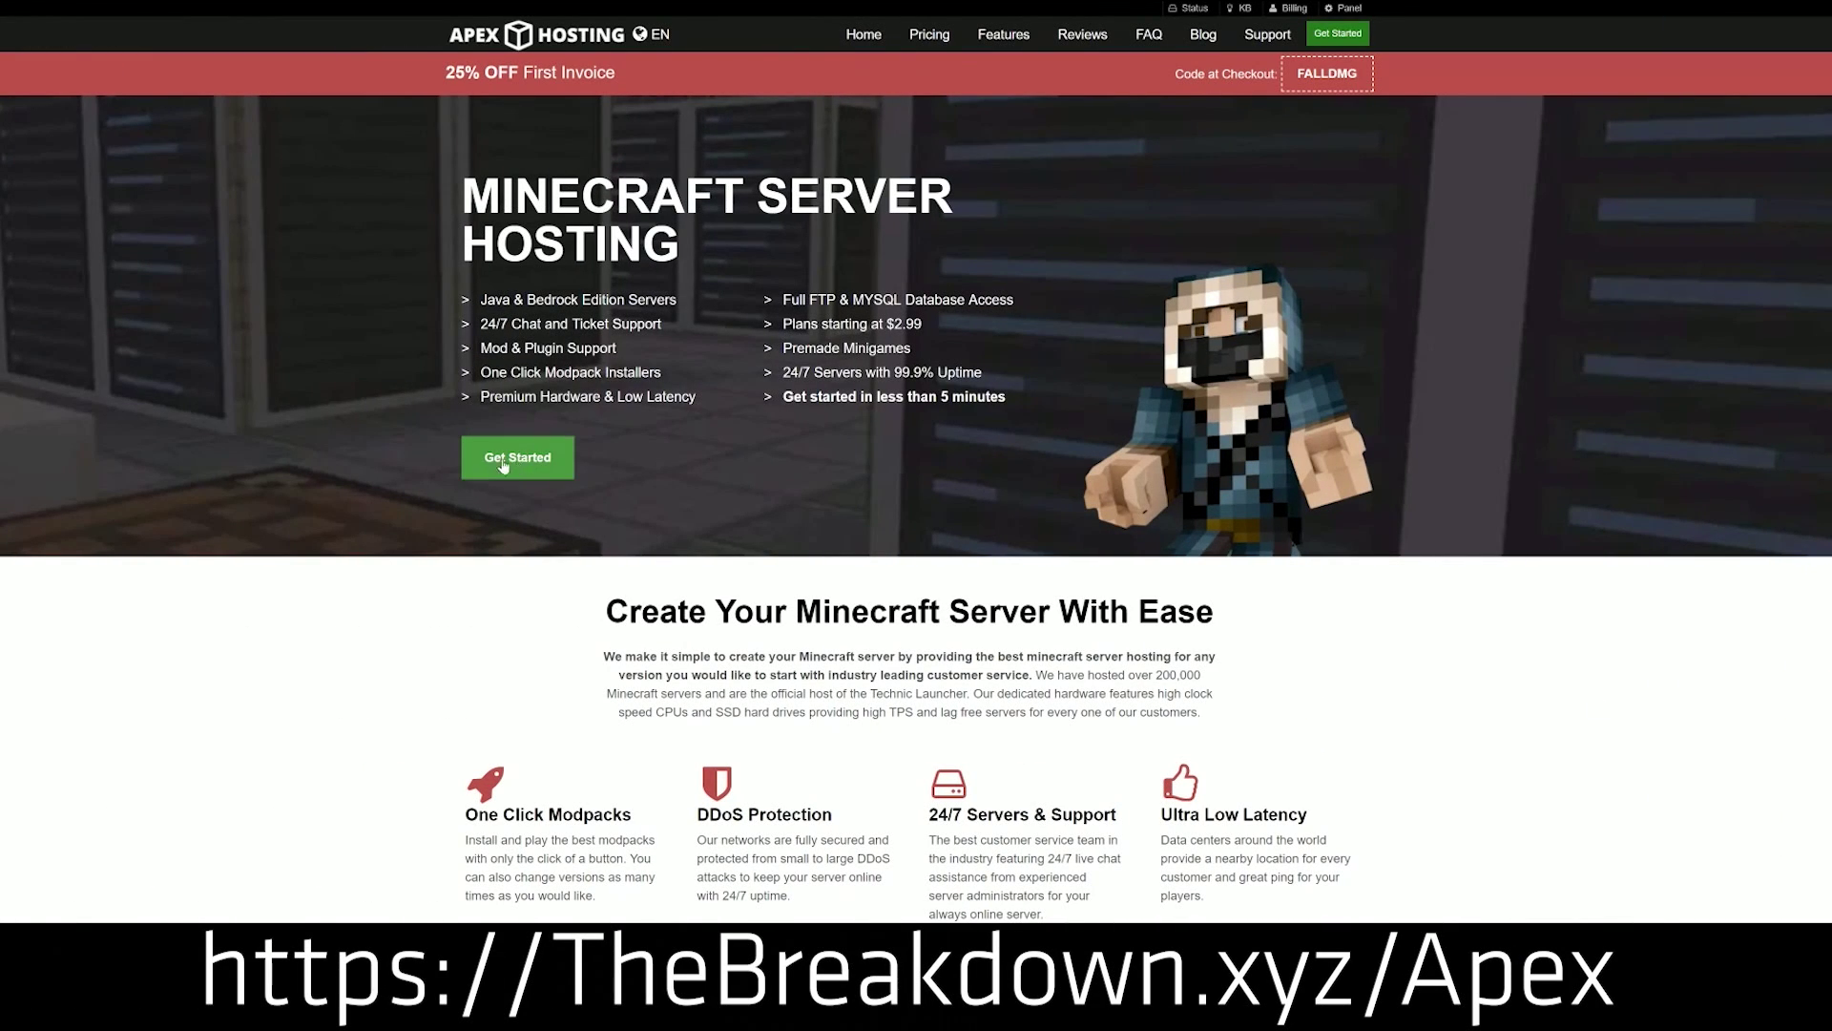
Examine the Apex Hosting feature list, including the modpacks, support, automated backups and instant setup entries.
scroll(720, 575, "down", 1)
scroll(720, 575, "down", 4)
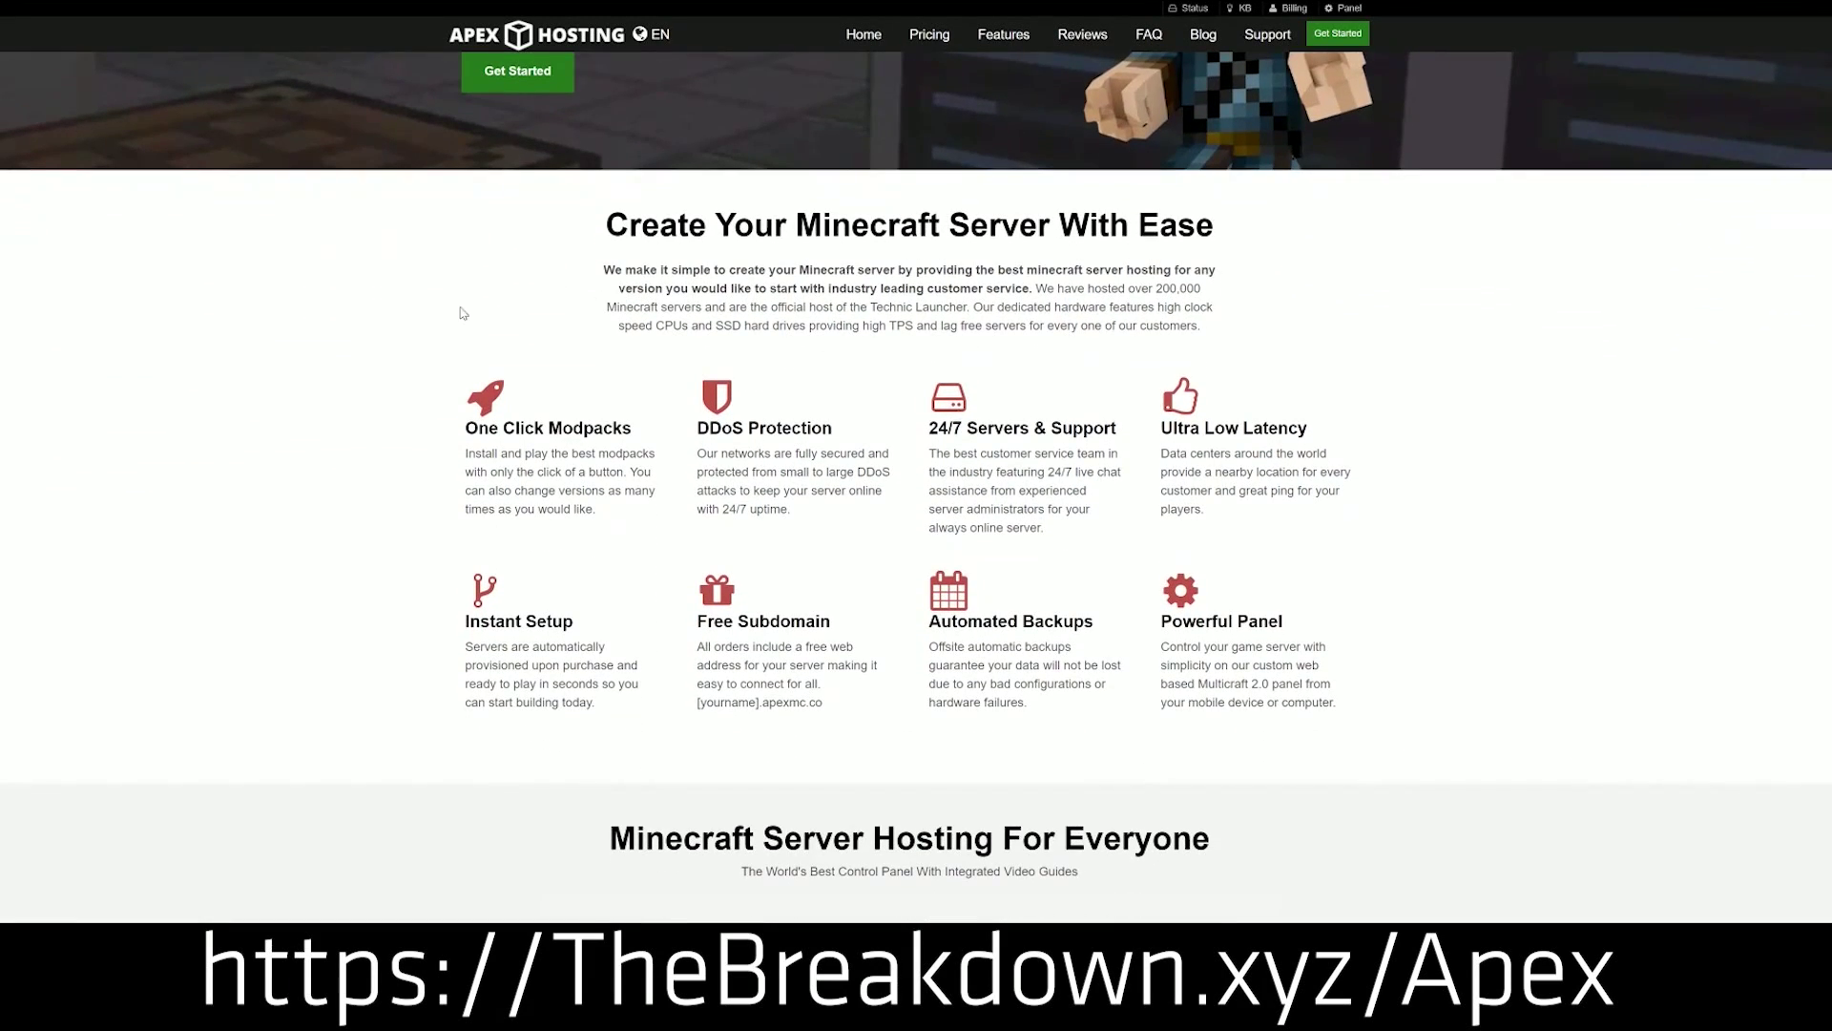
double_click(482, 428)
left_click_drag(501, 428, 1122, 435)
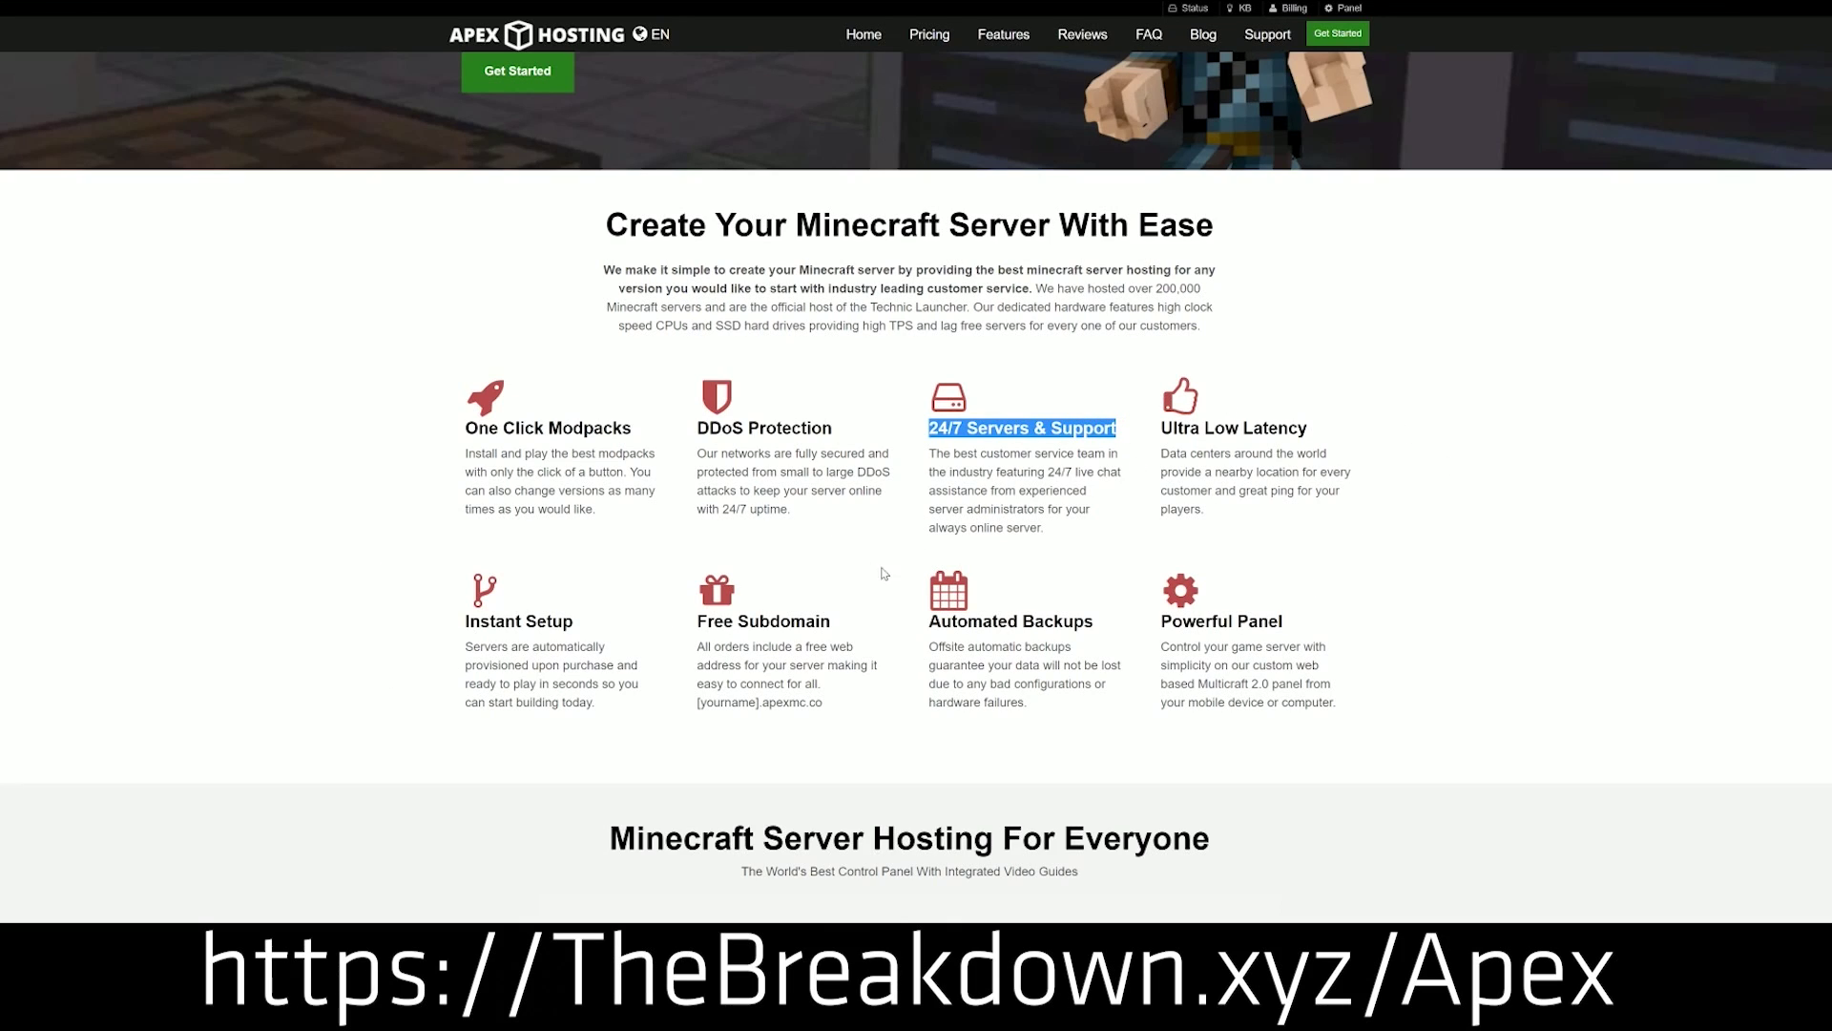
left_click_drag(927, 618, 1148, 621)
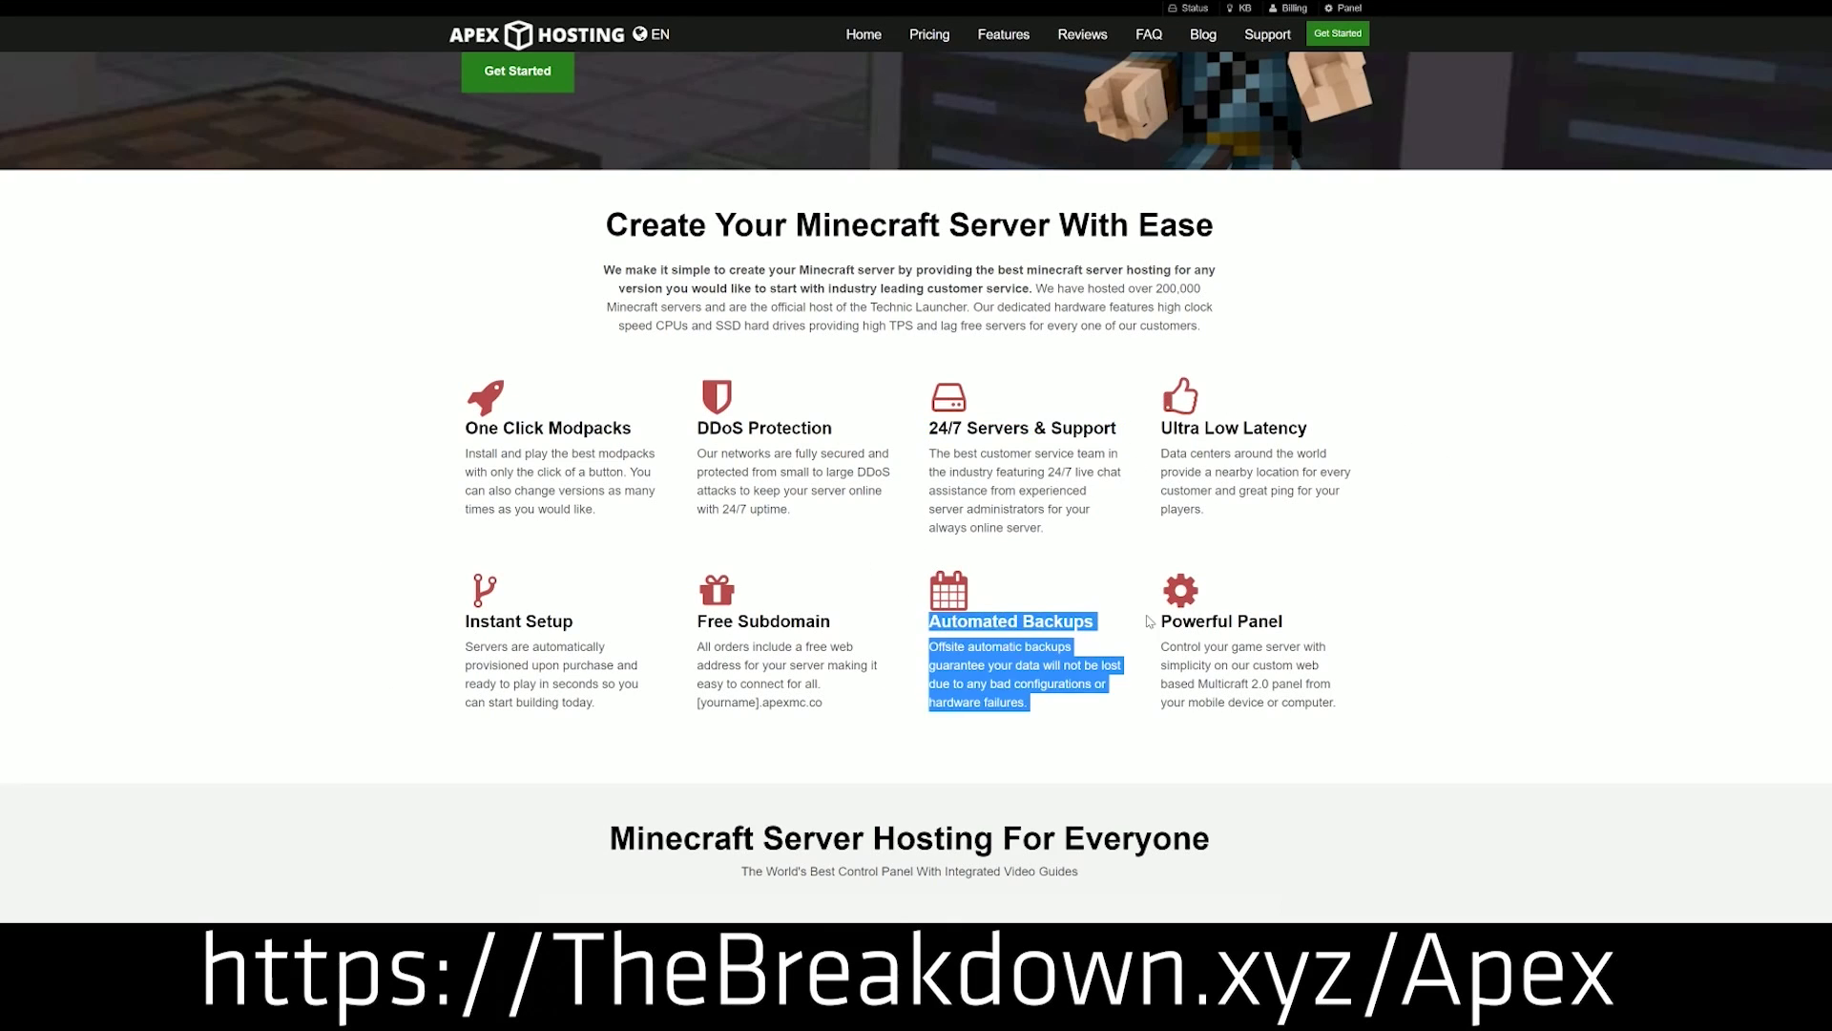
left_click(1094, 622)
left_click_drag(598, 704, 466, 620)
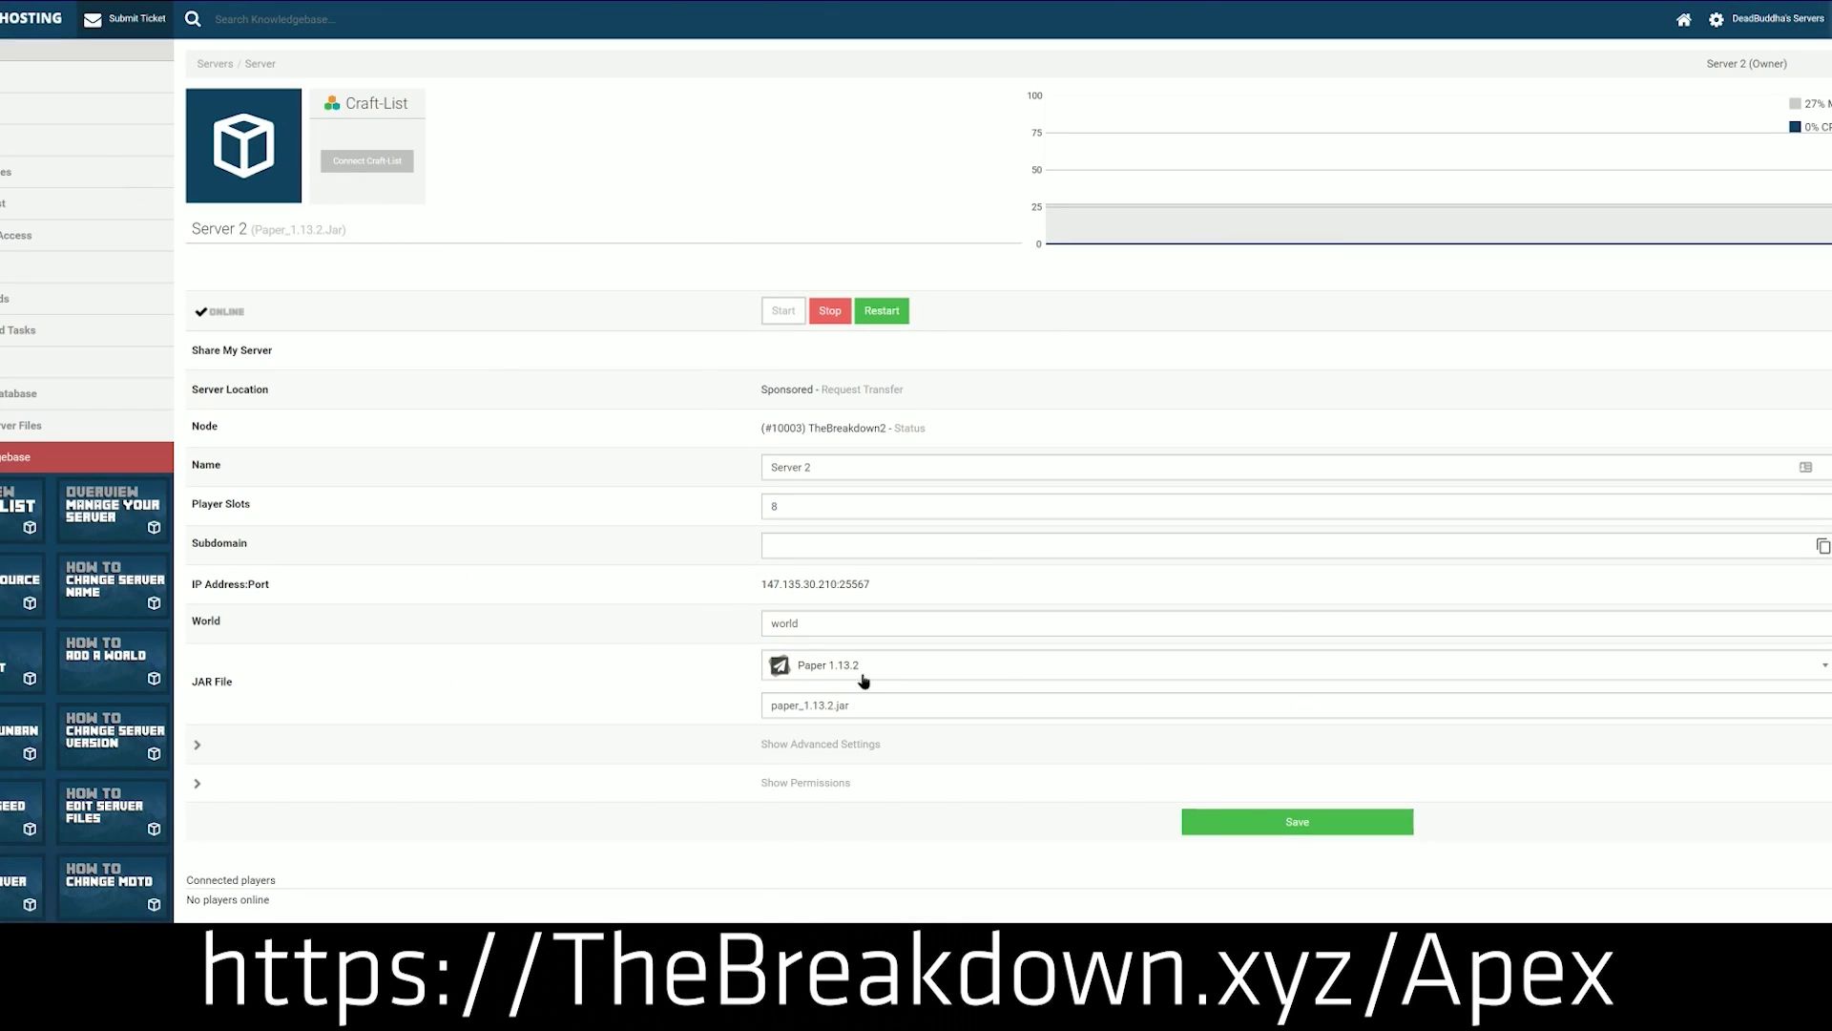
Browse the available JAR files for Server 2 and choose Minecraft 1.15.
left_click(861, 677)
scroll(851, 804, "down", 3)
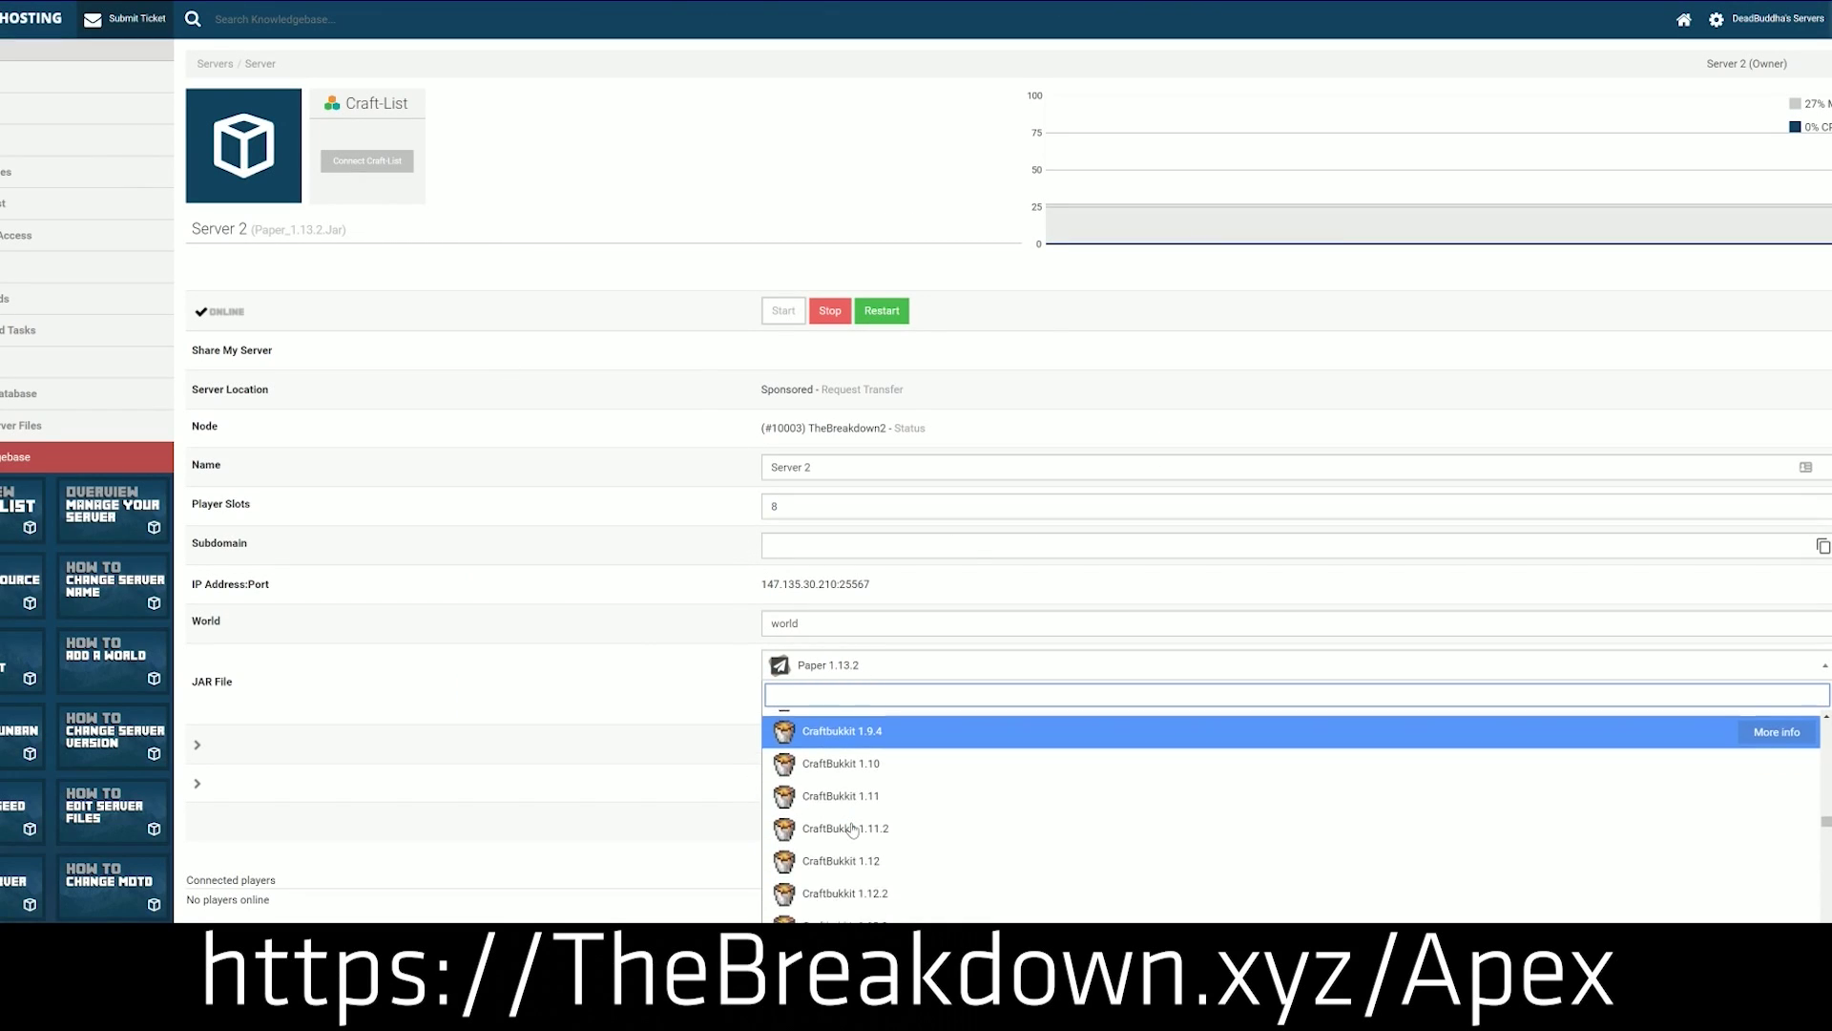
scroll(852, 803, "up", 5)
scroll(852, 804, "down", 3)
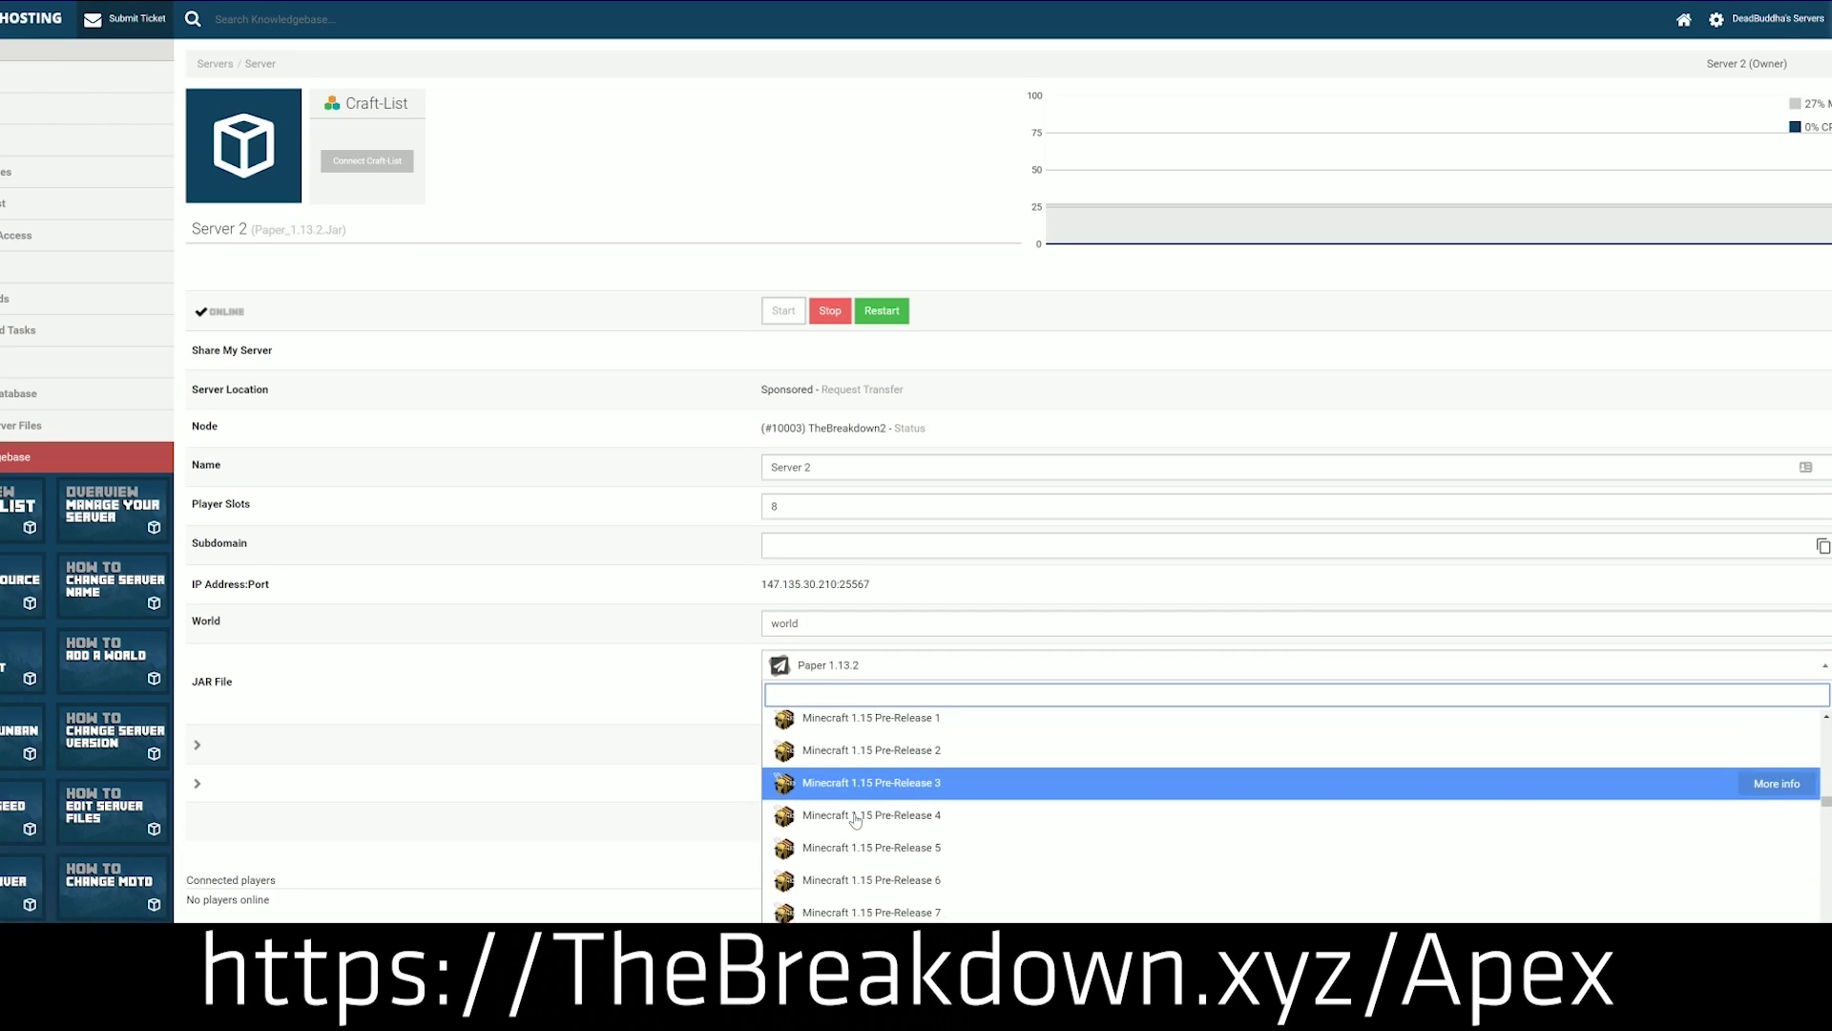
scroll(854, 811, "up", 1)
scroll(855, 818, "down", 1)
scroll(853, 822, "up", 5)
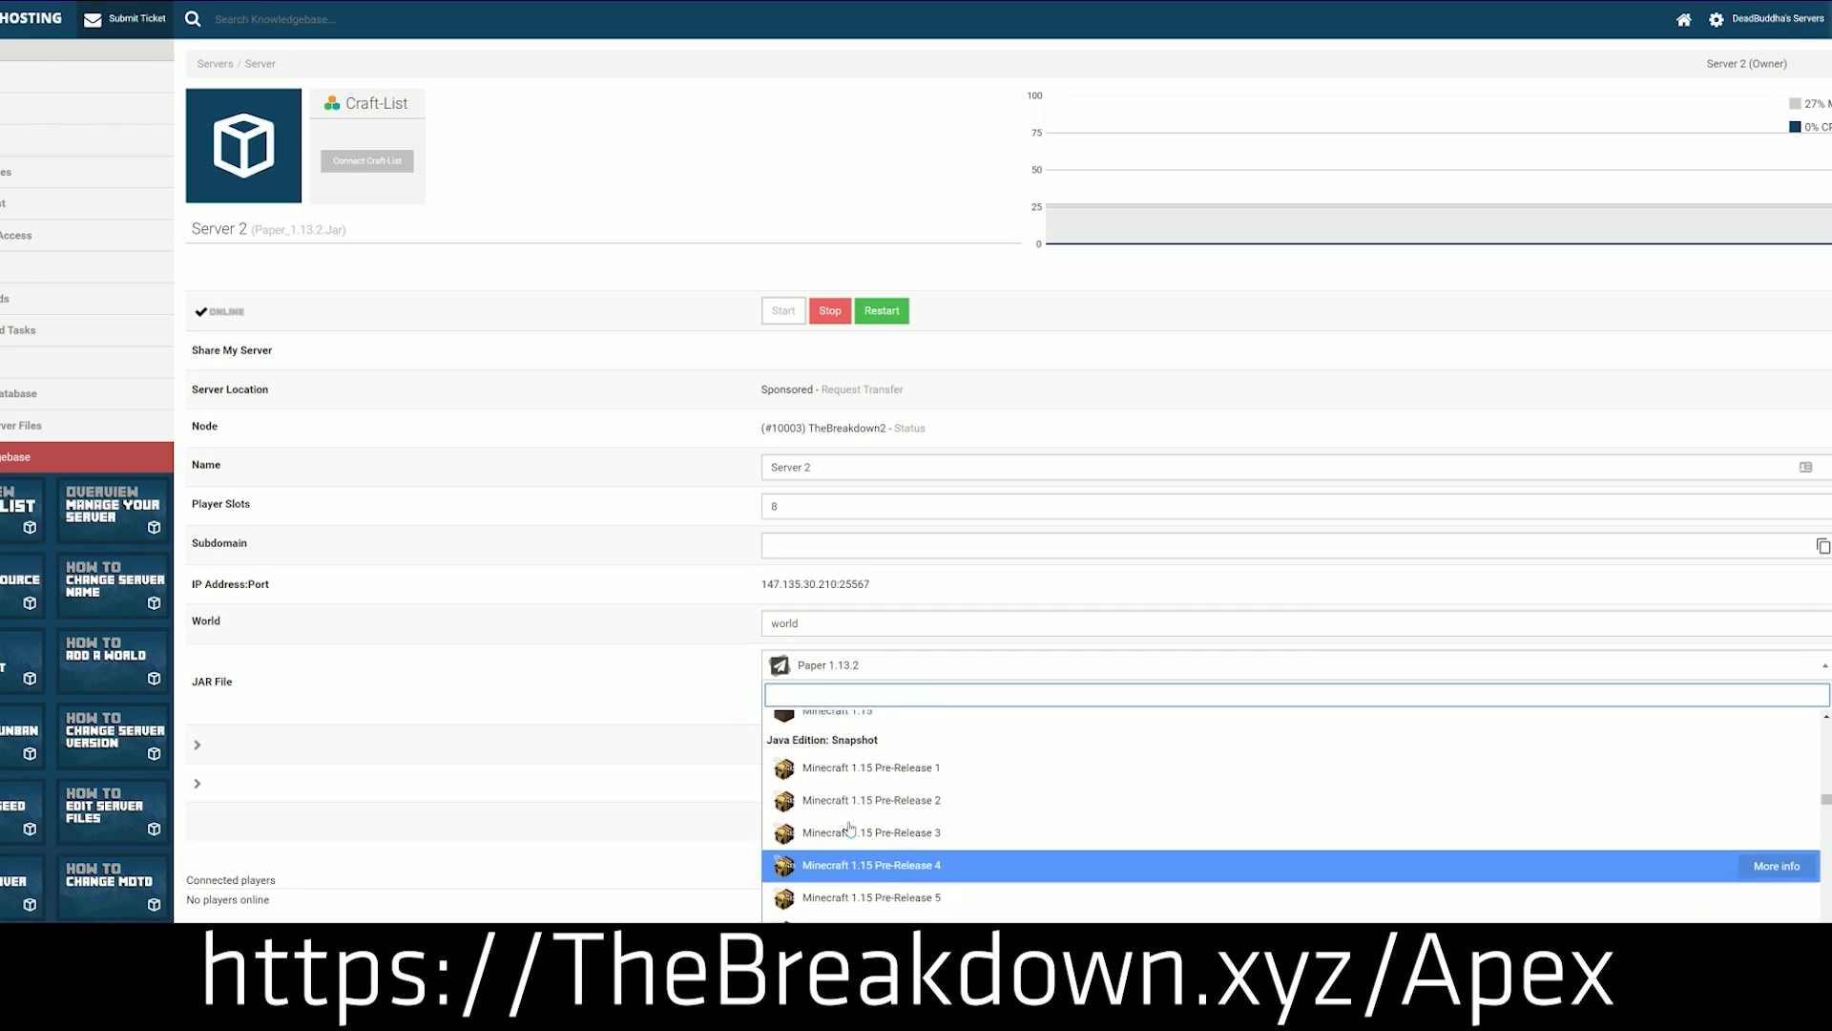
scroll(850, 828, "down", 3)
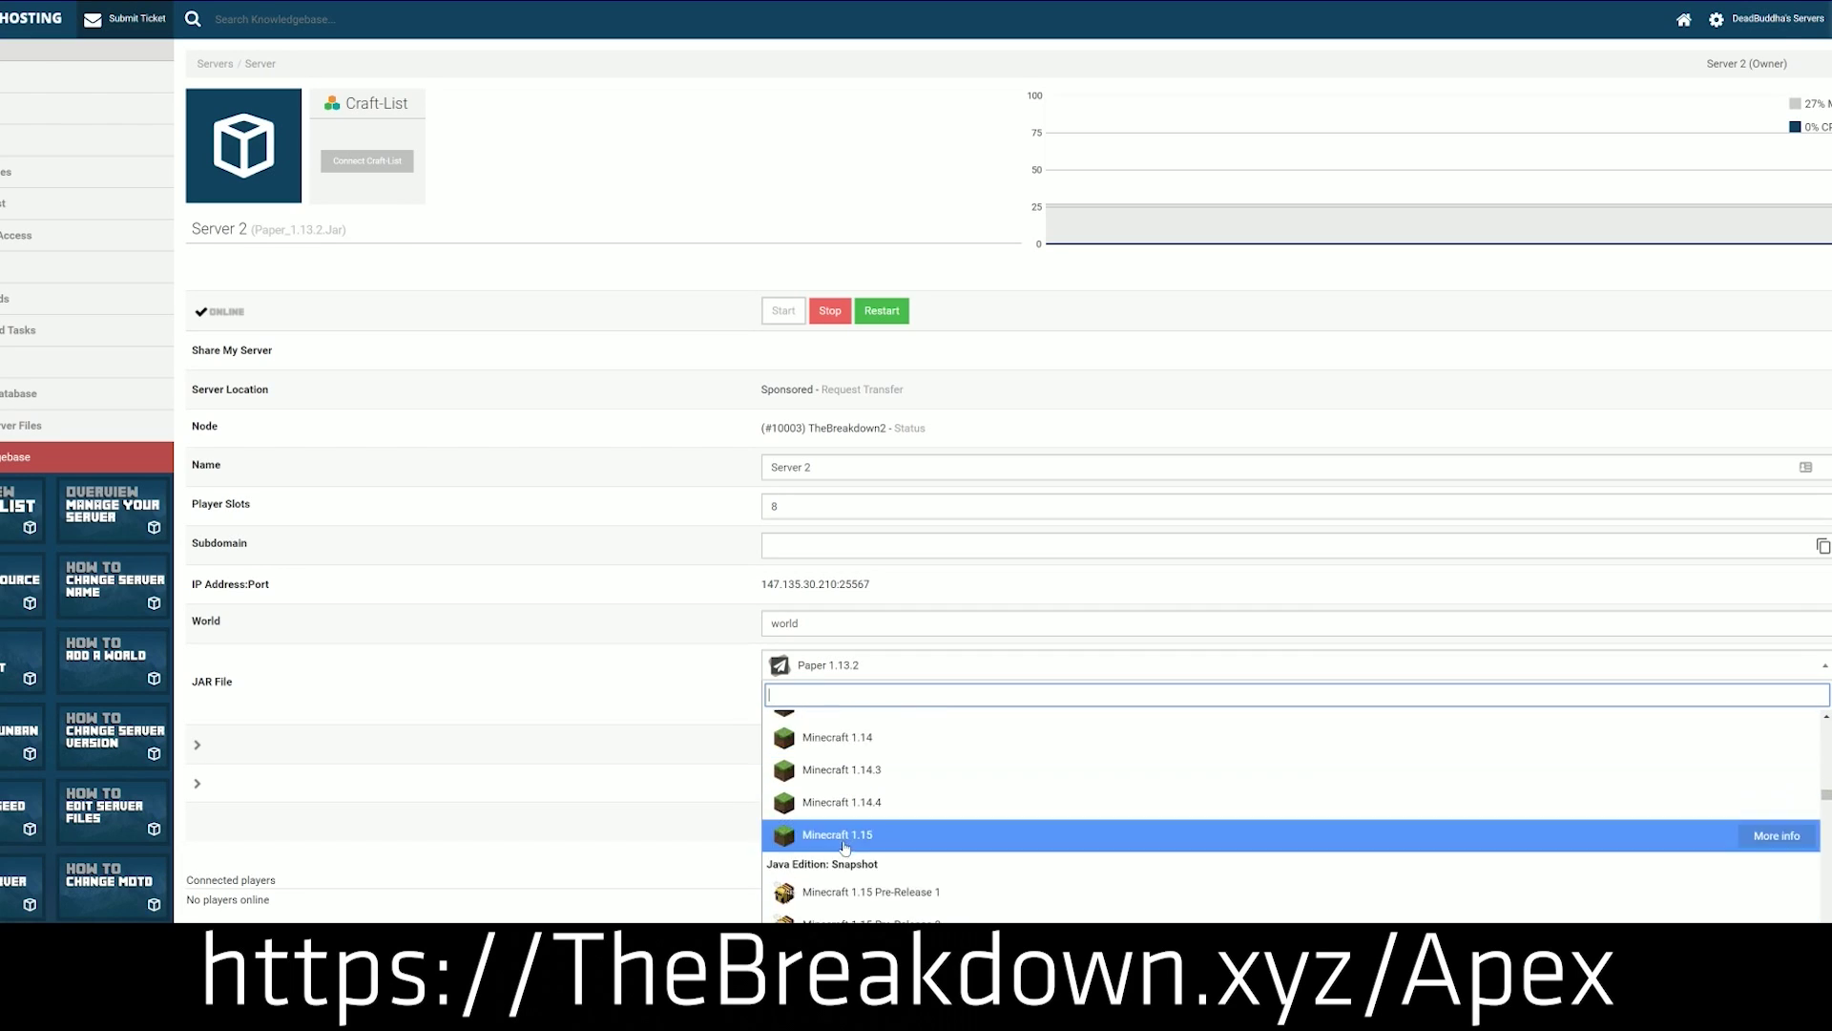
left_click(935, 837)
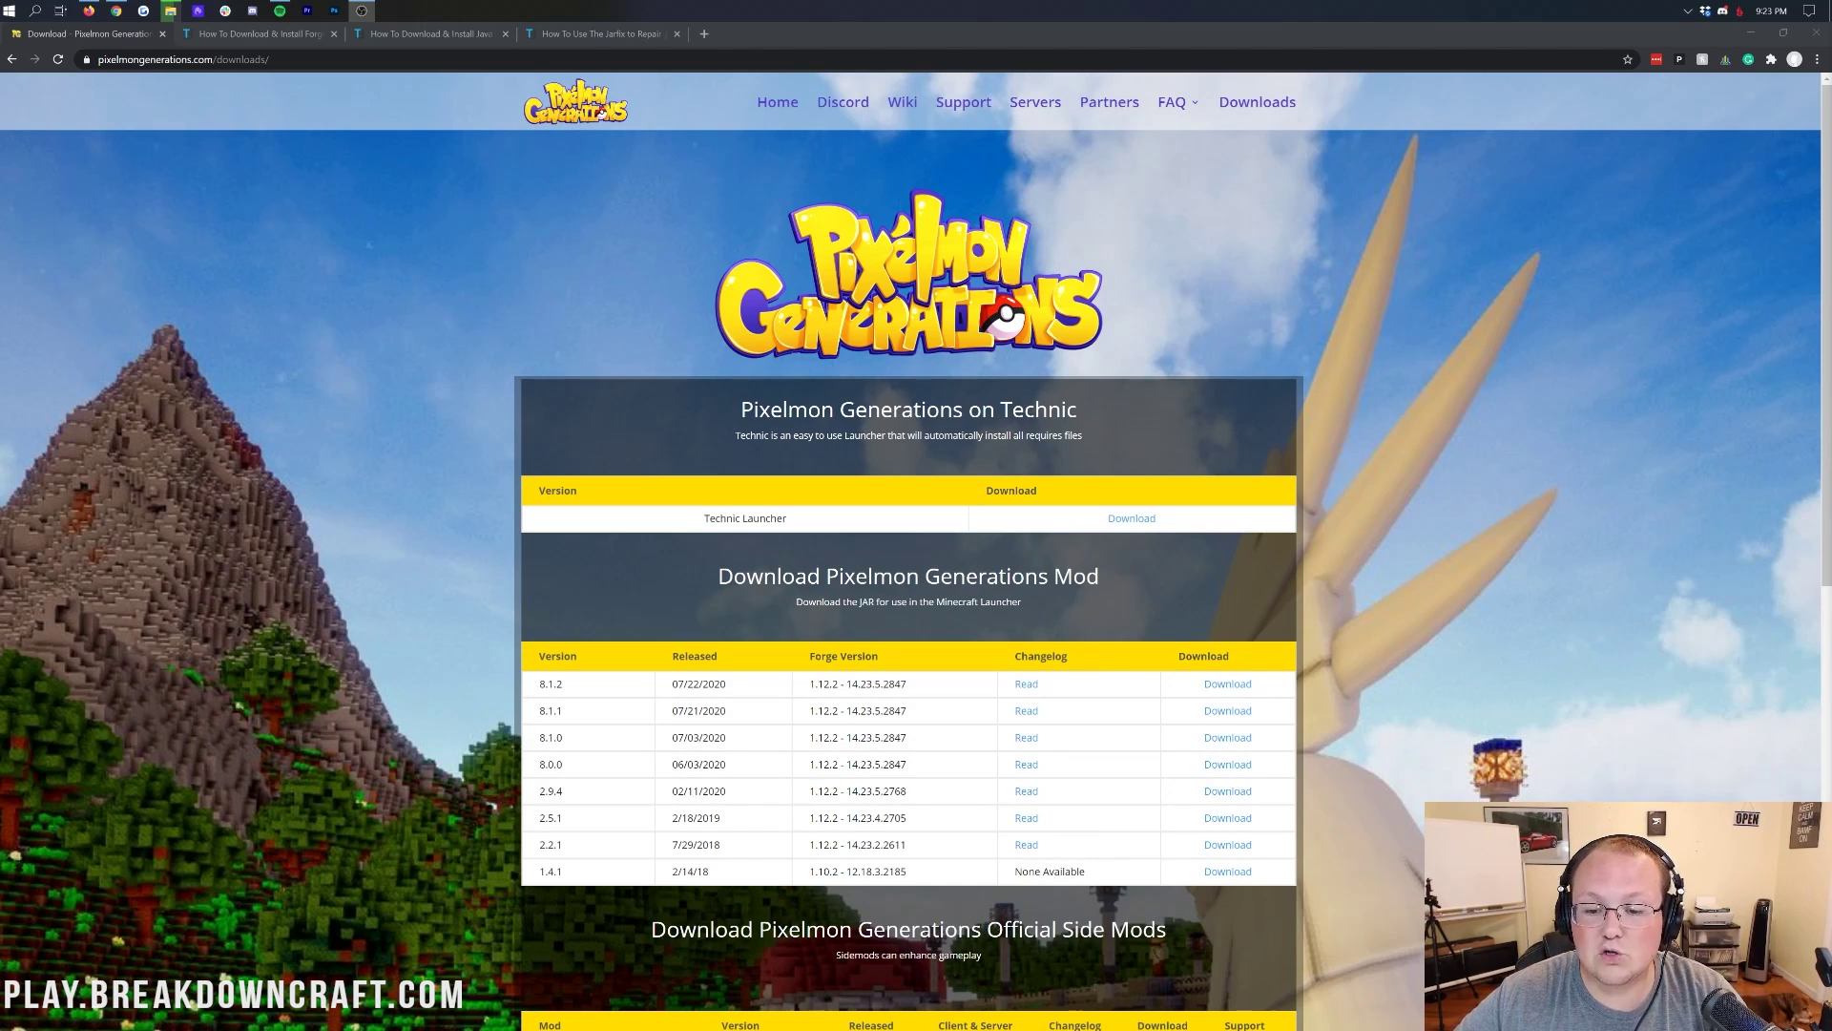
Open the download page for version 8.1.2 of the Pixelmon Generations mod.
scroll(956, 580, "down", 3)
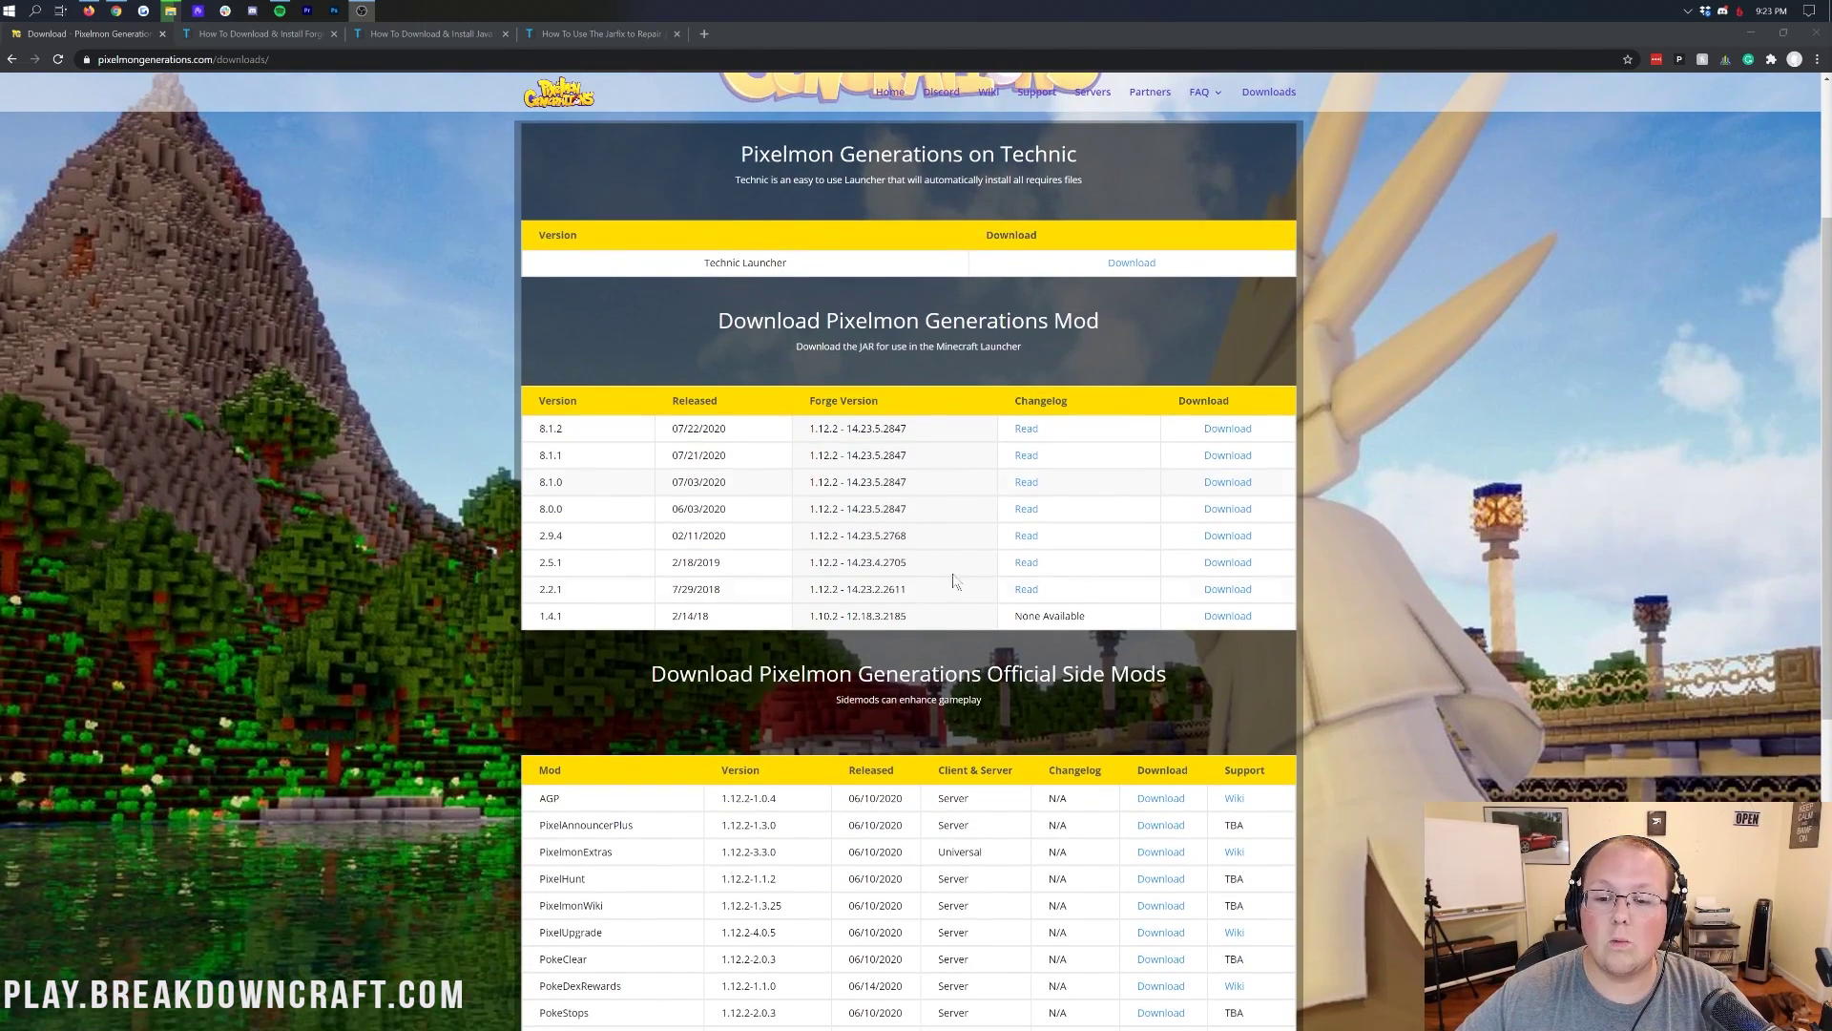
left_click_drag(732, 321, 1049, 345)
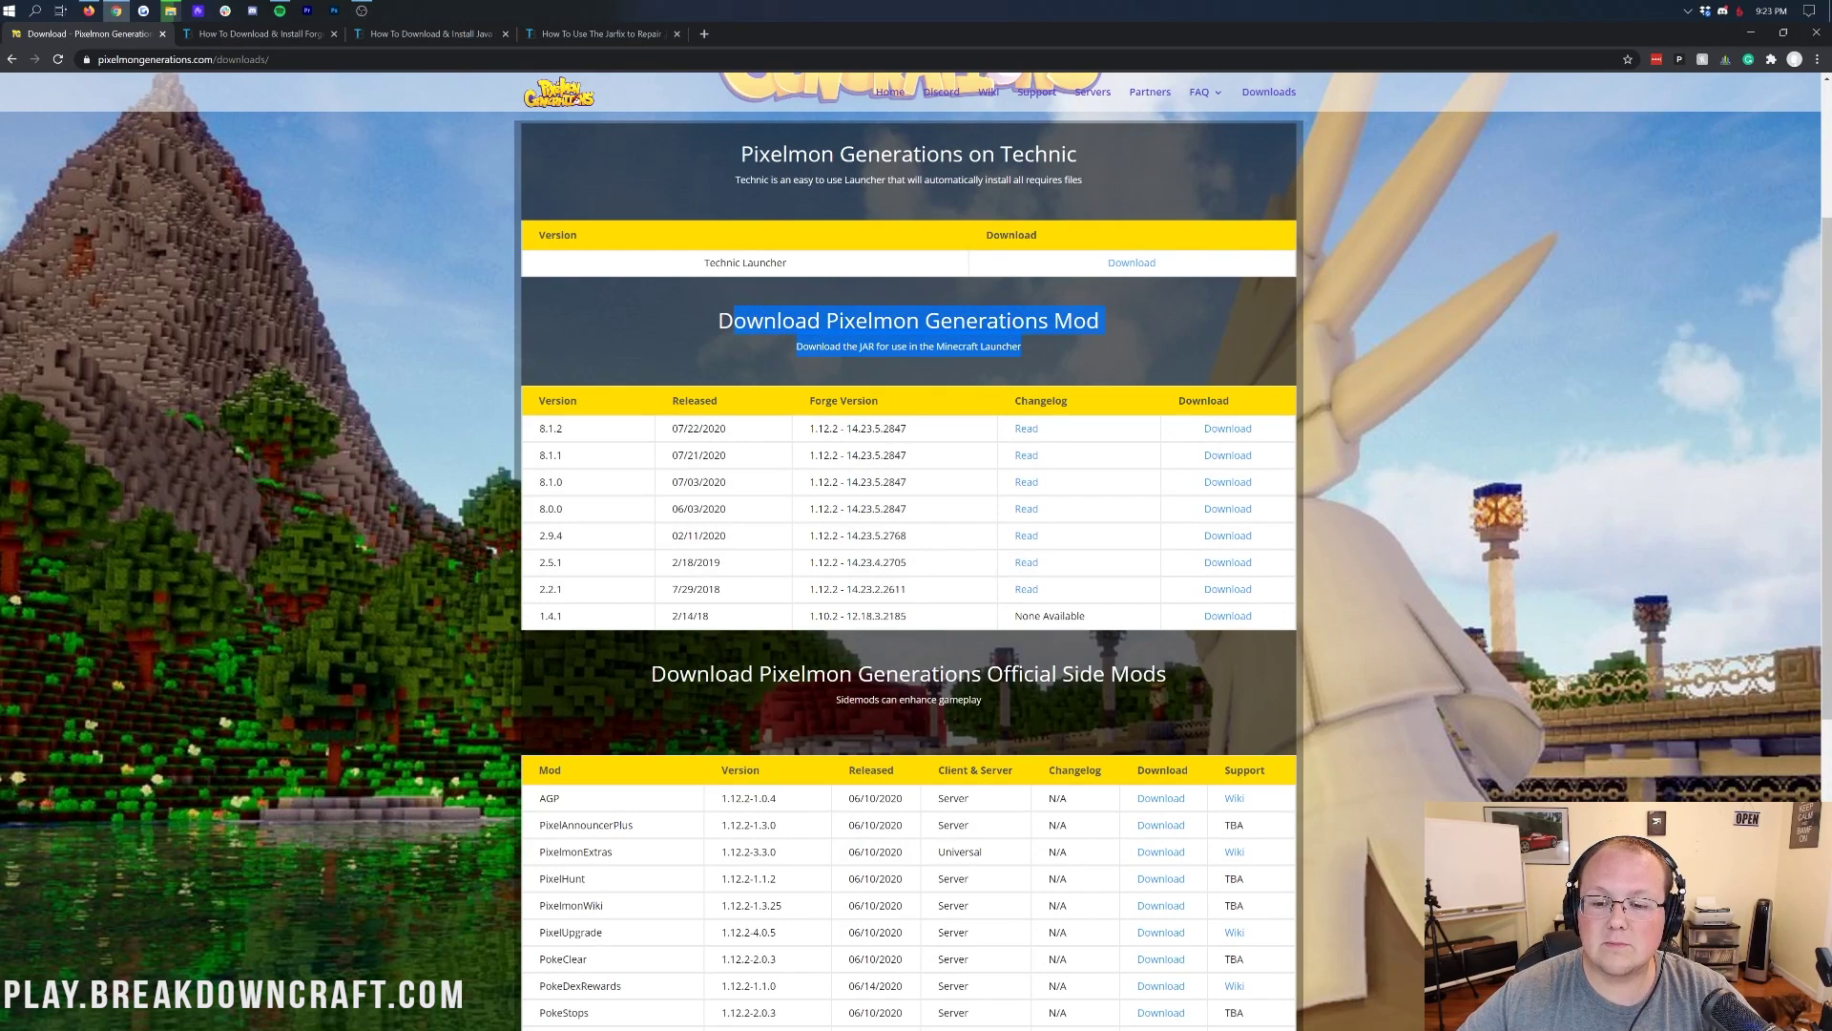
left_click(1050, 345)
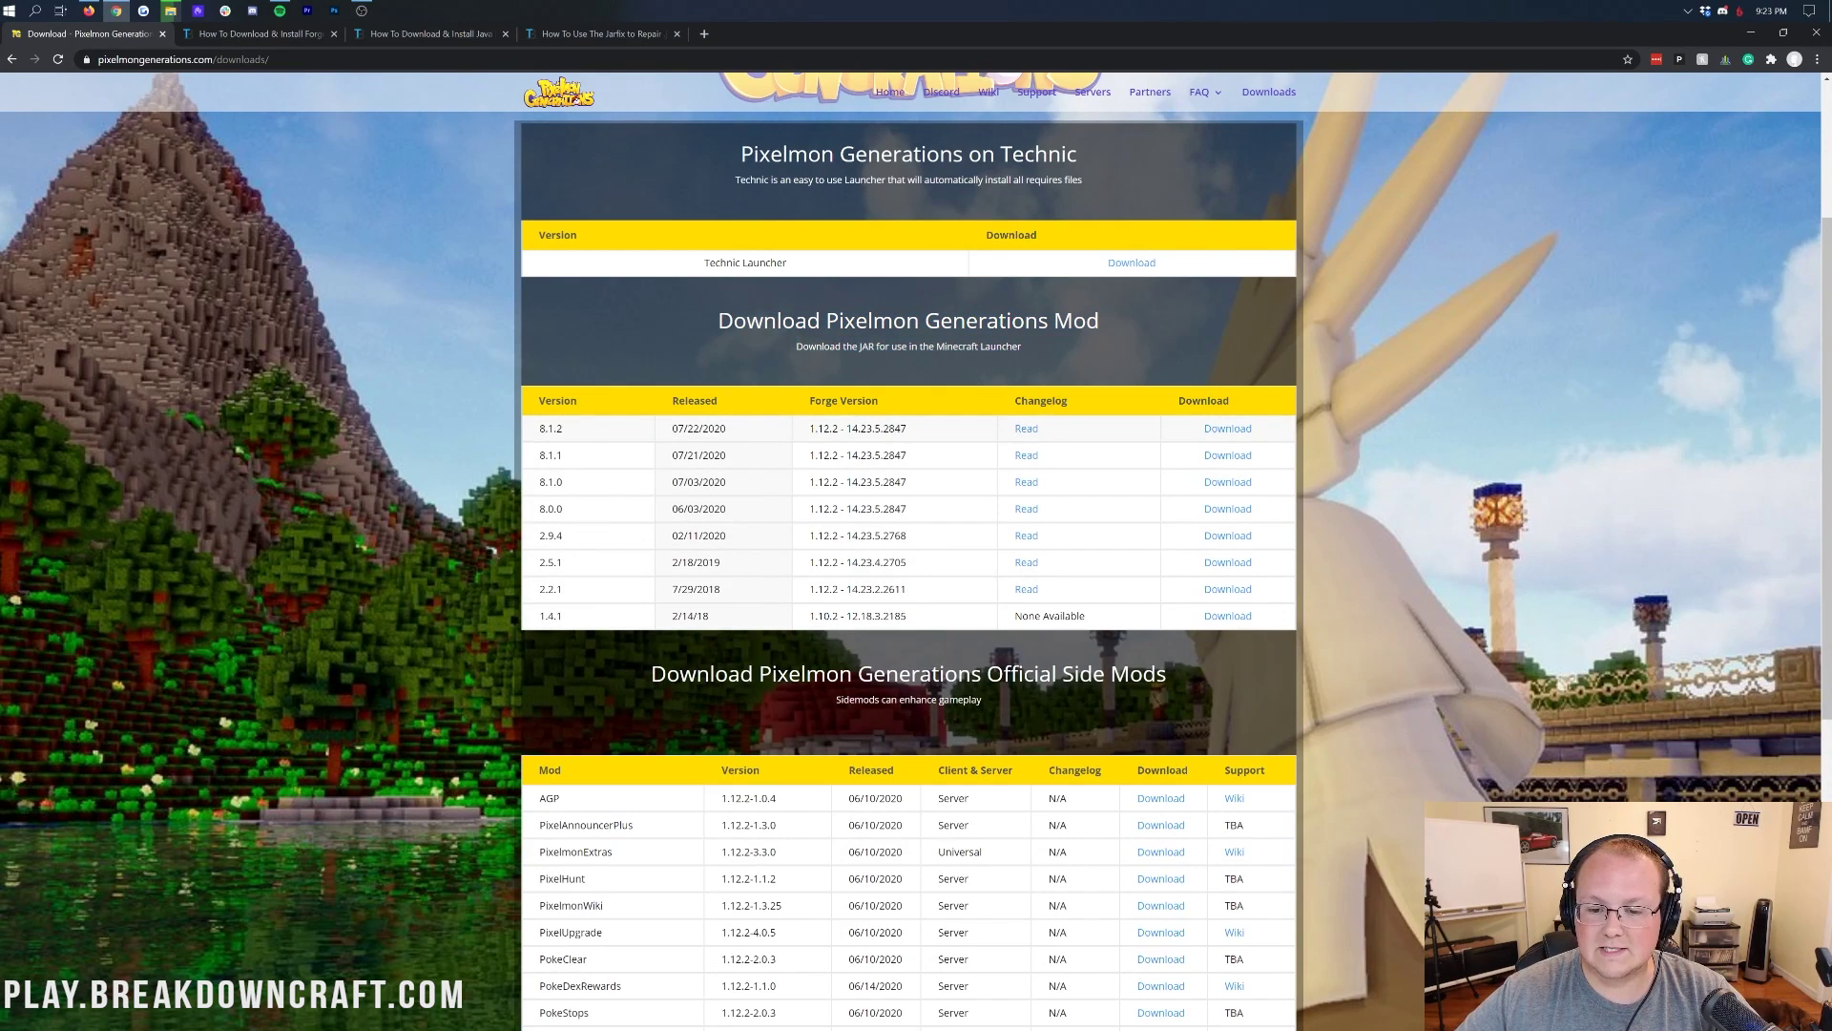
left_click(1223, 431)
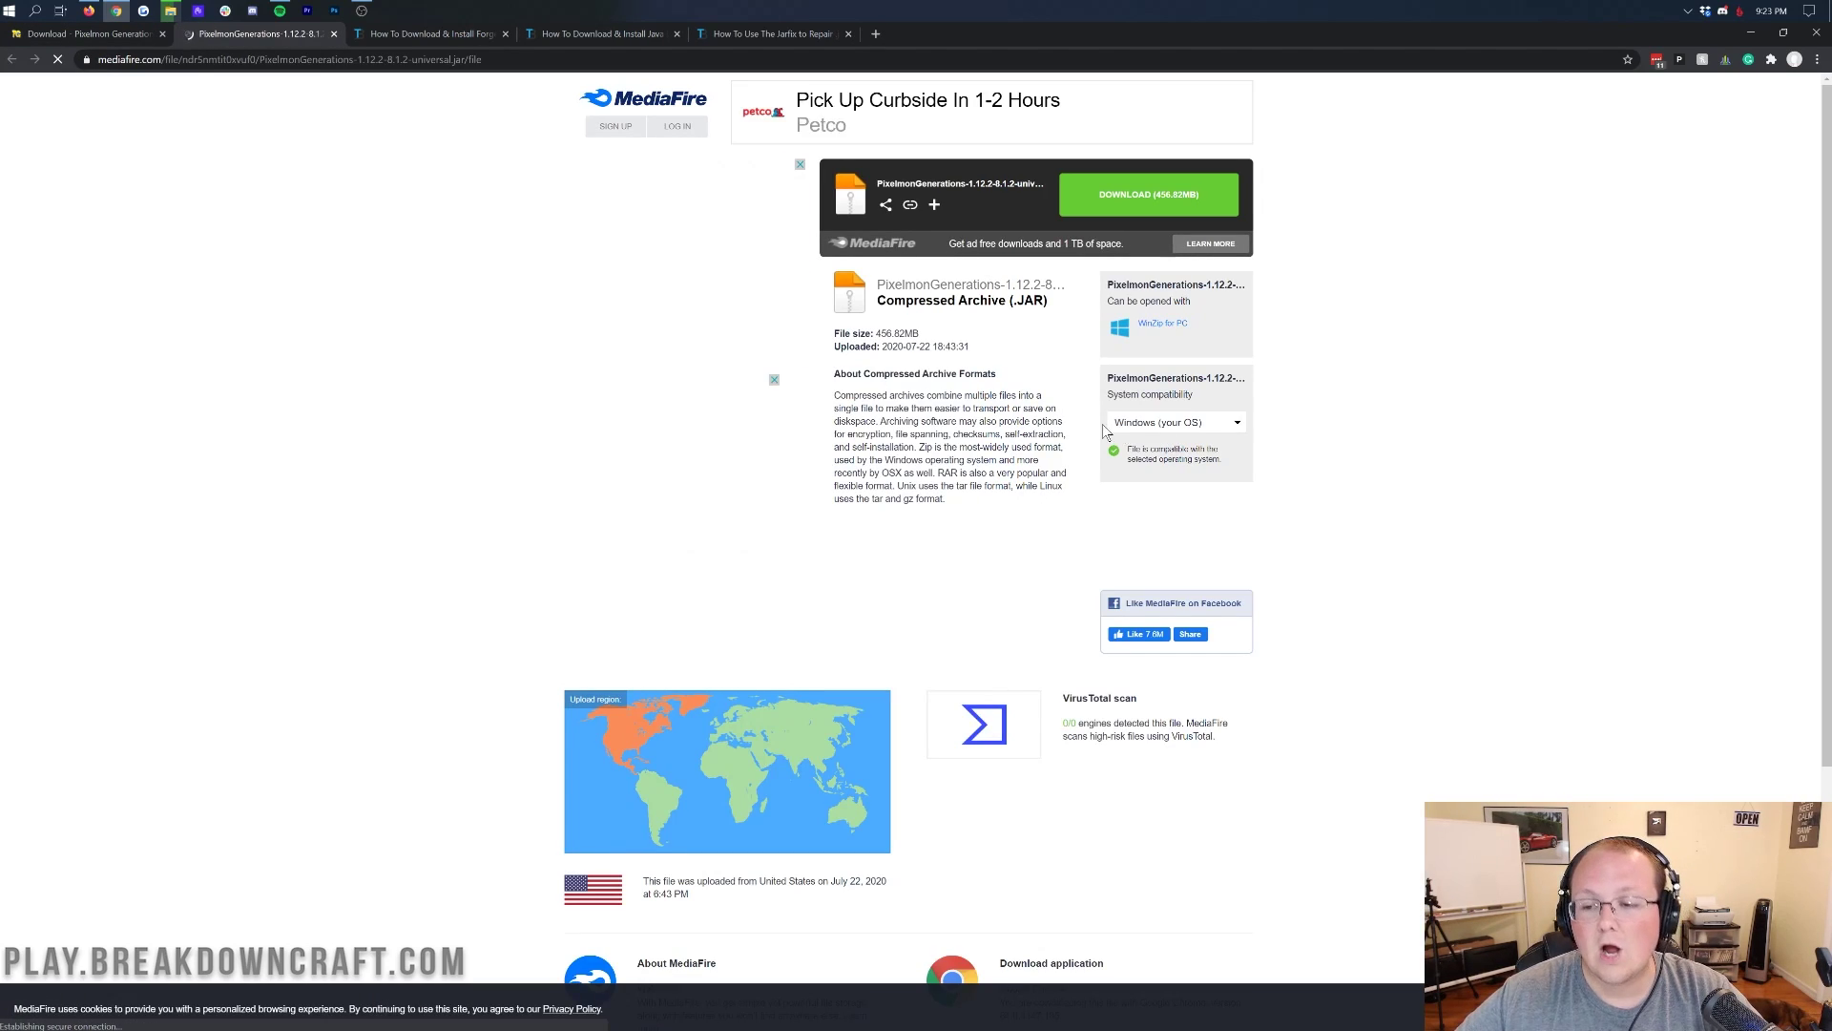
Download the Pixelmon Generations jar from MediaFire, close the pop-up advertisement and keep the file.
left_click(1132, 212)
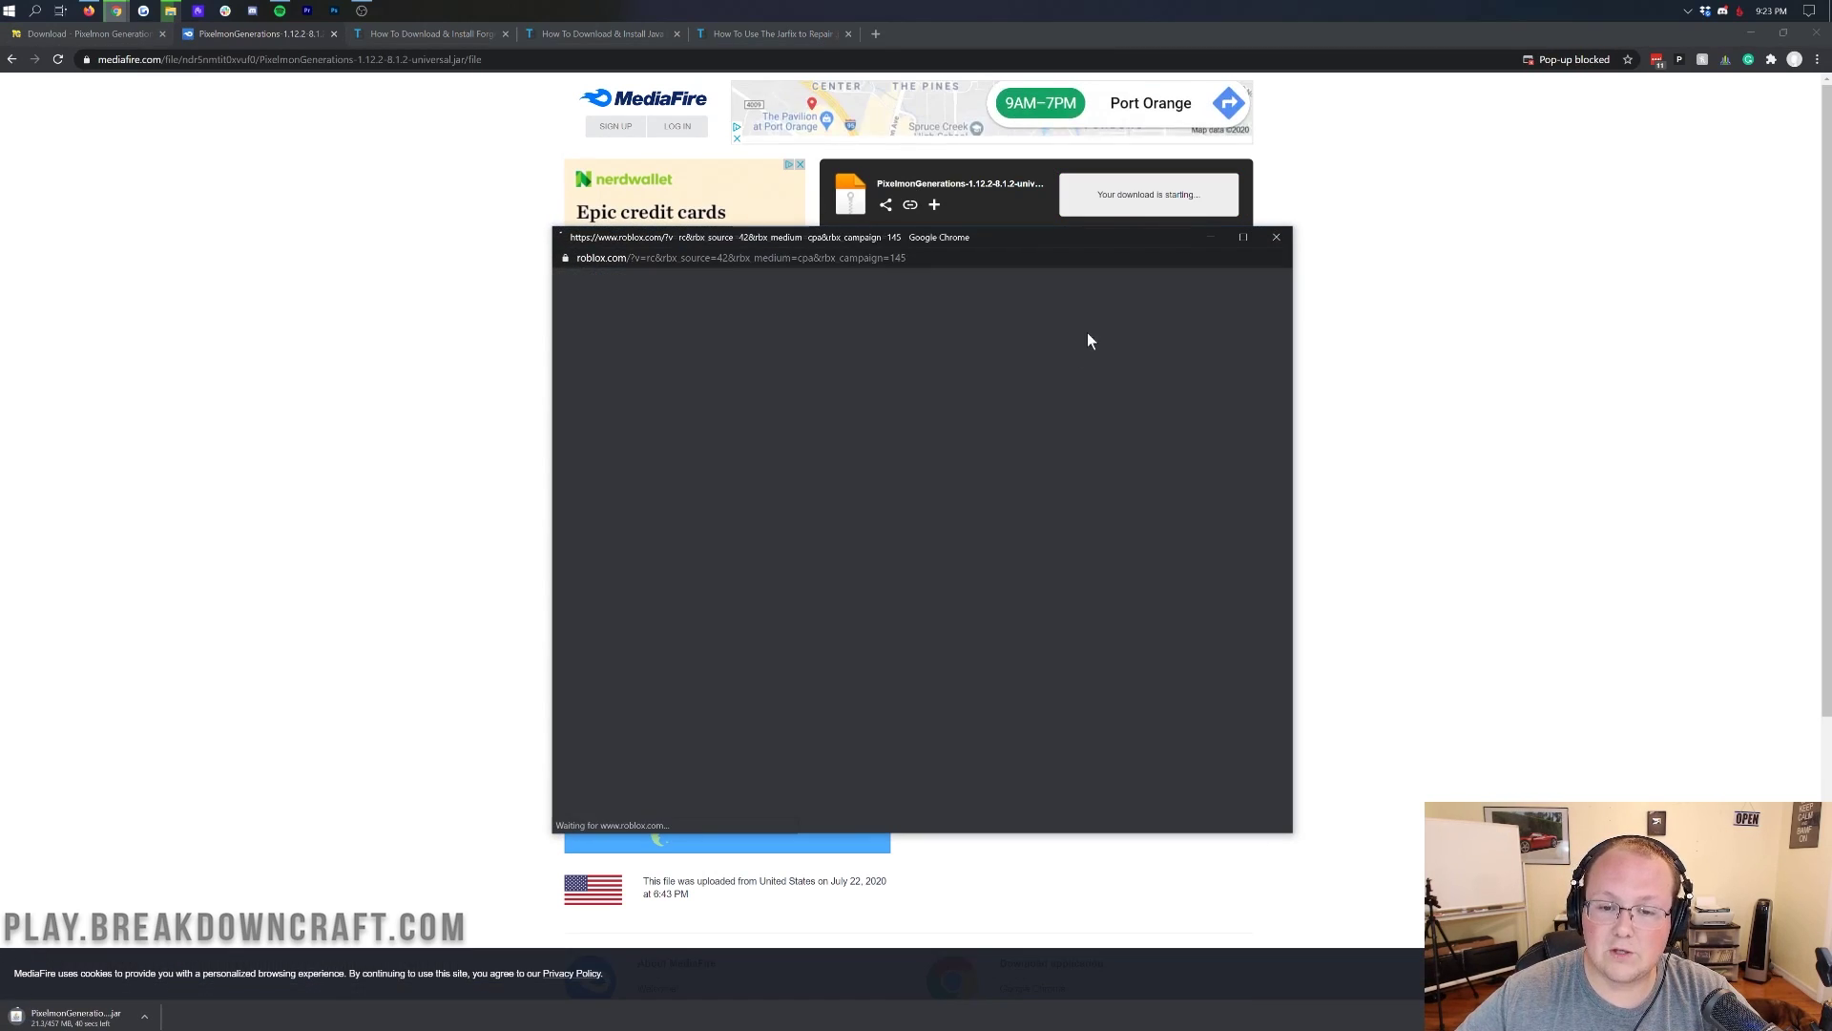
left_click(1276, 236)
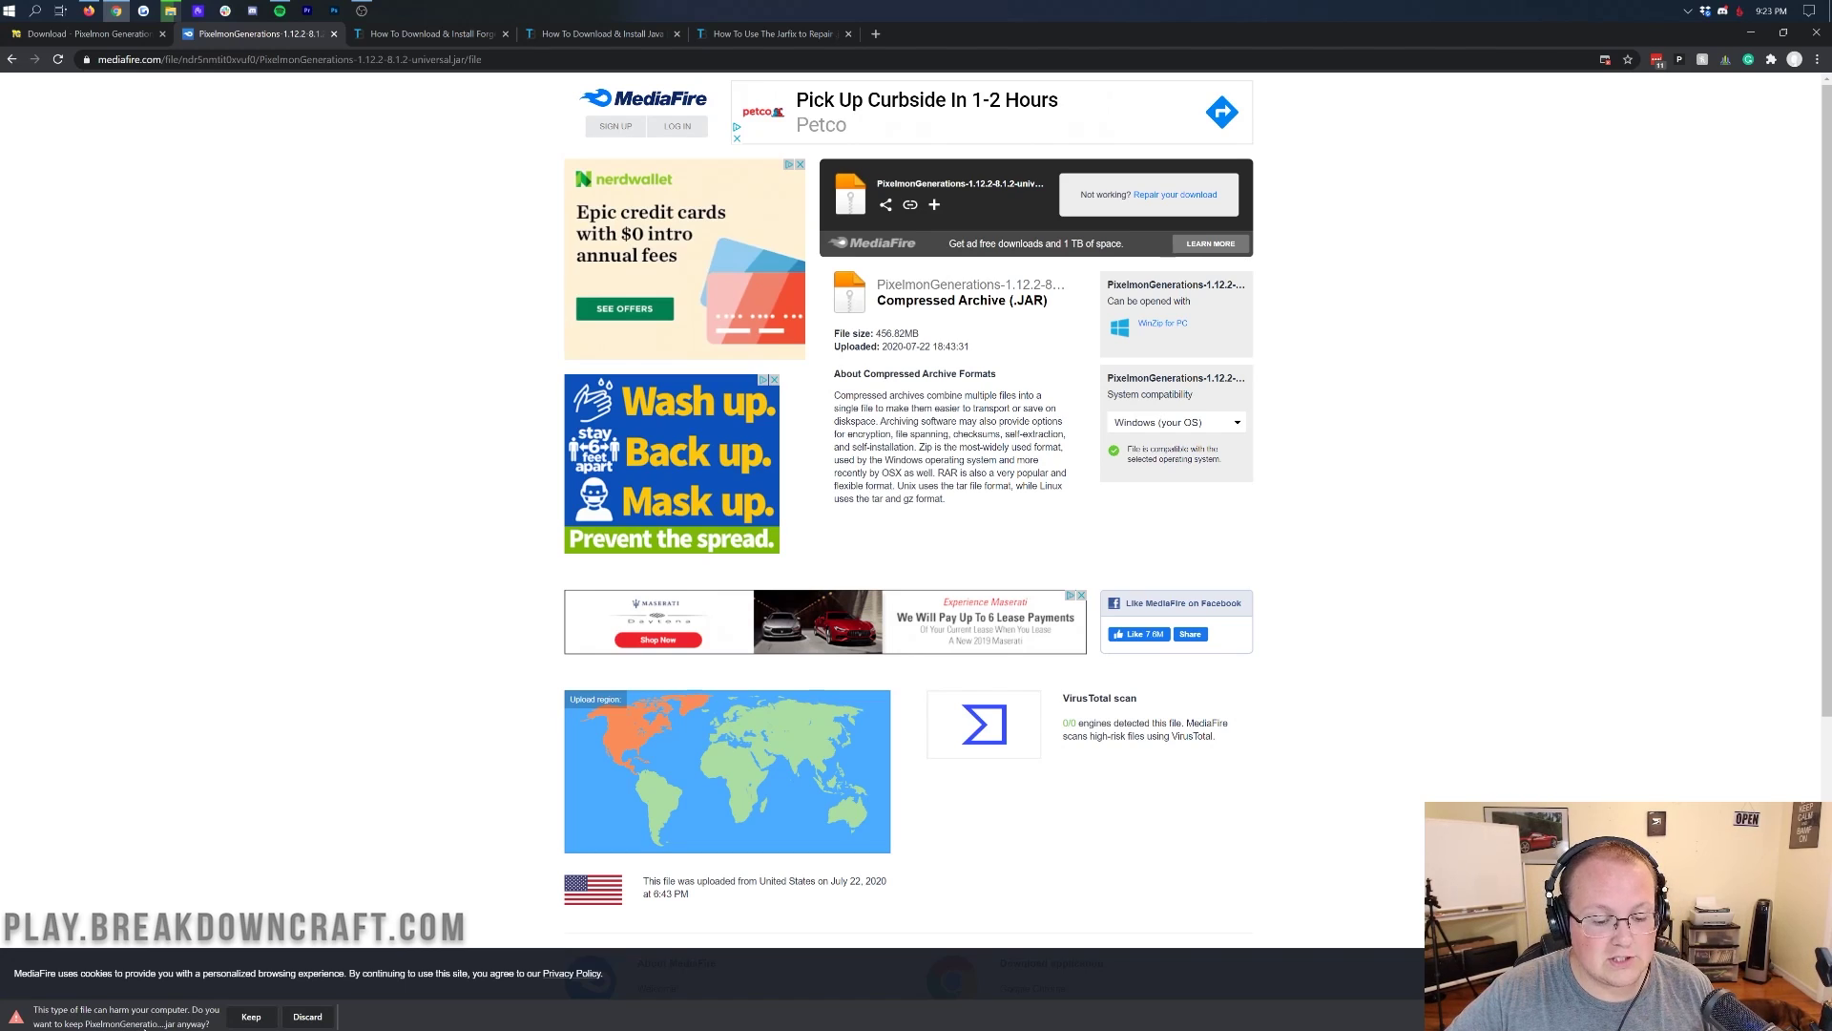
left_click(250, 1016)
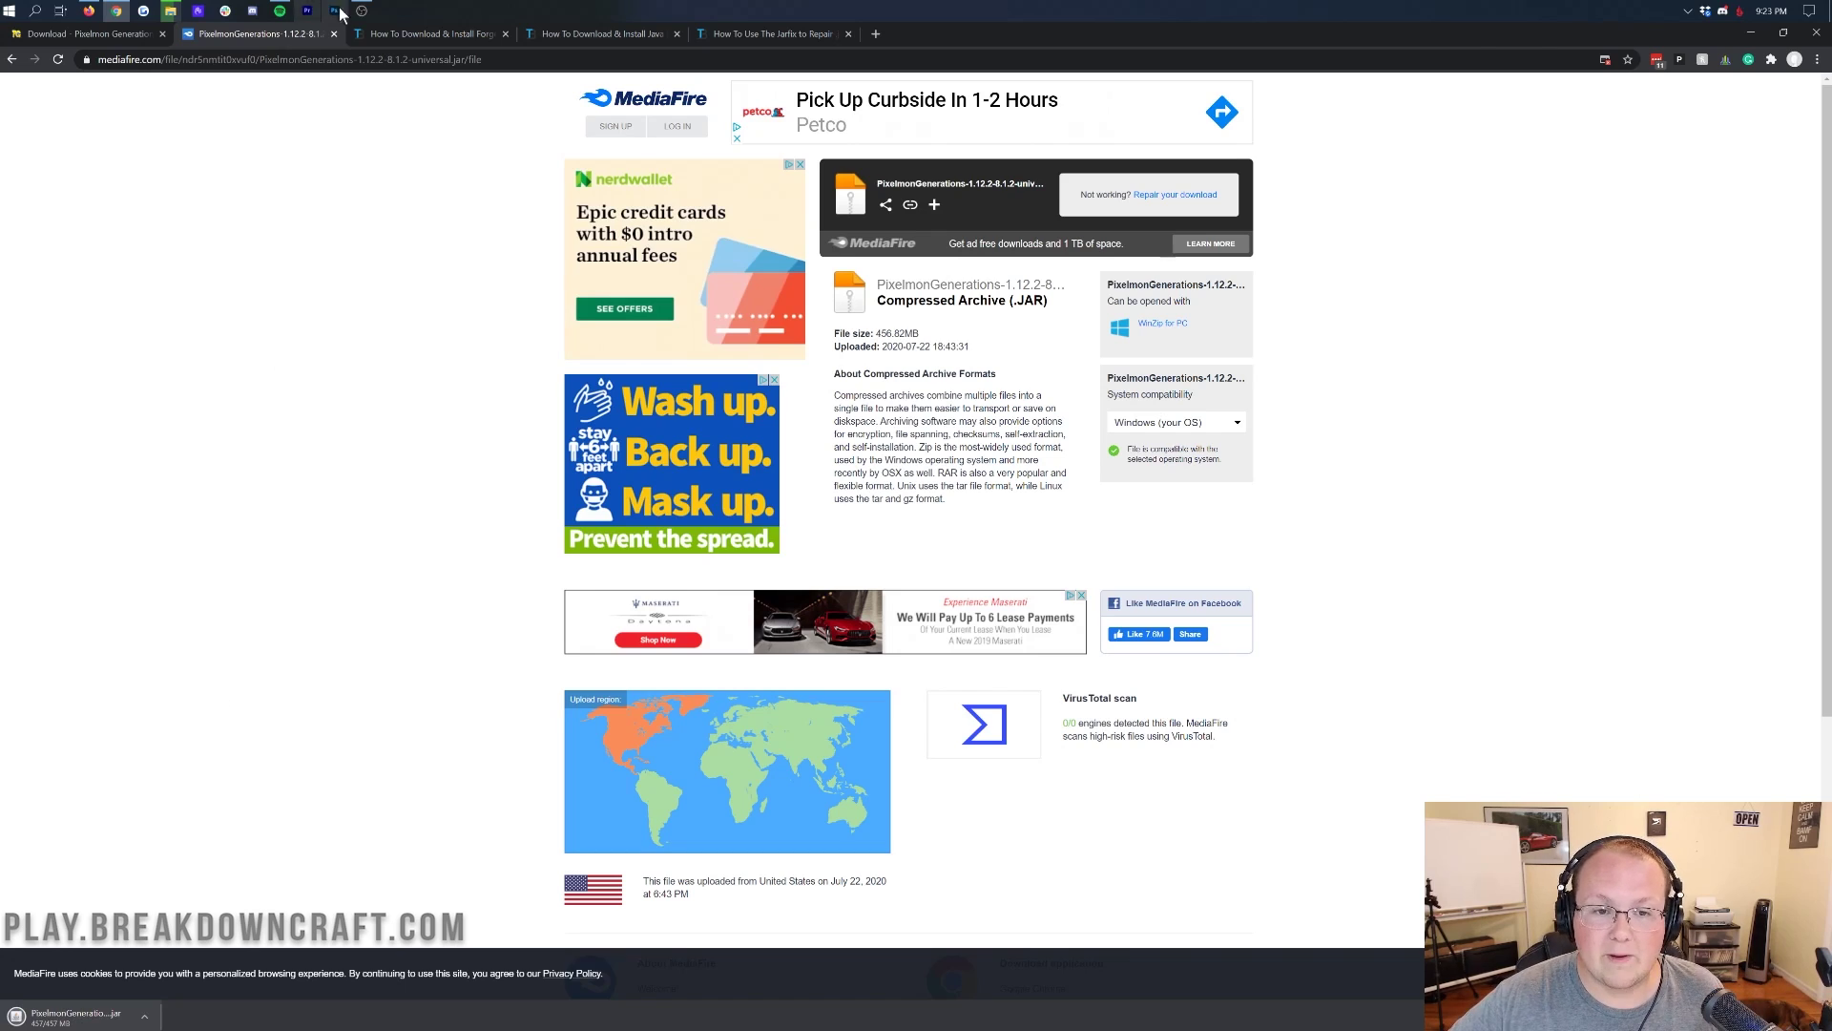
Go to the already open TheBreakdown.xyz Forge guide and follow its download link to the Minecraft Forge site.
left_click(382, 29)
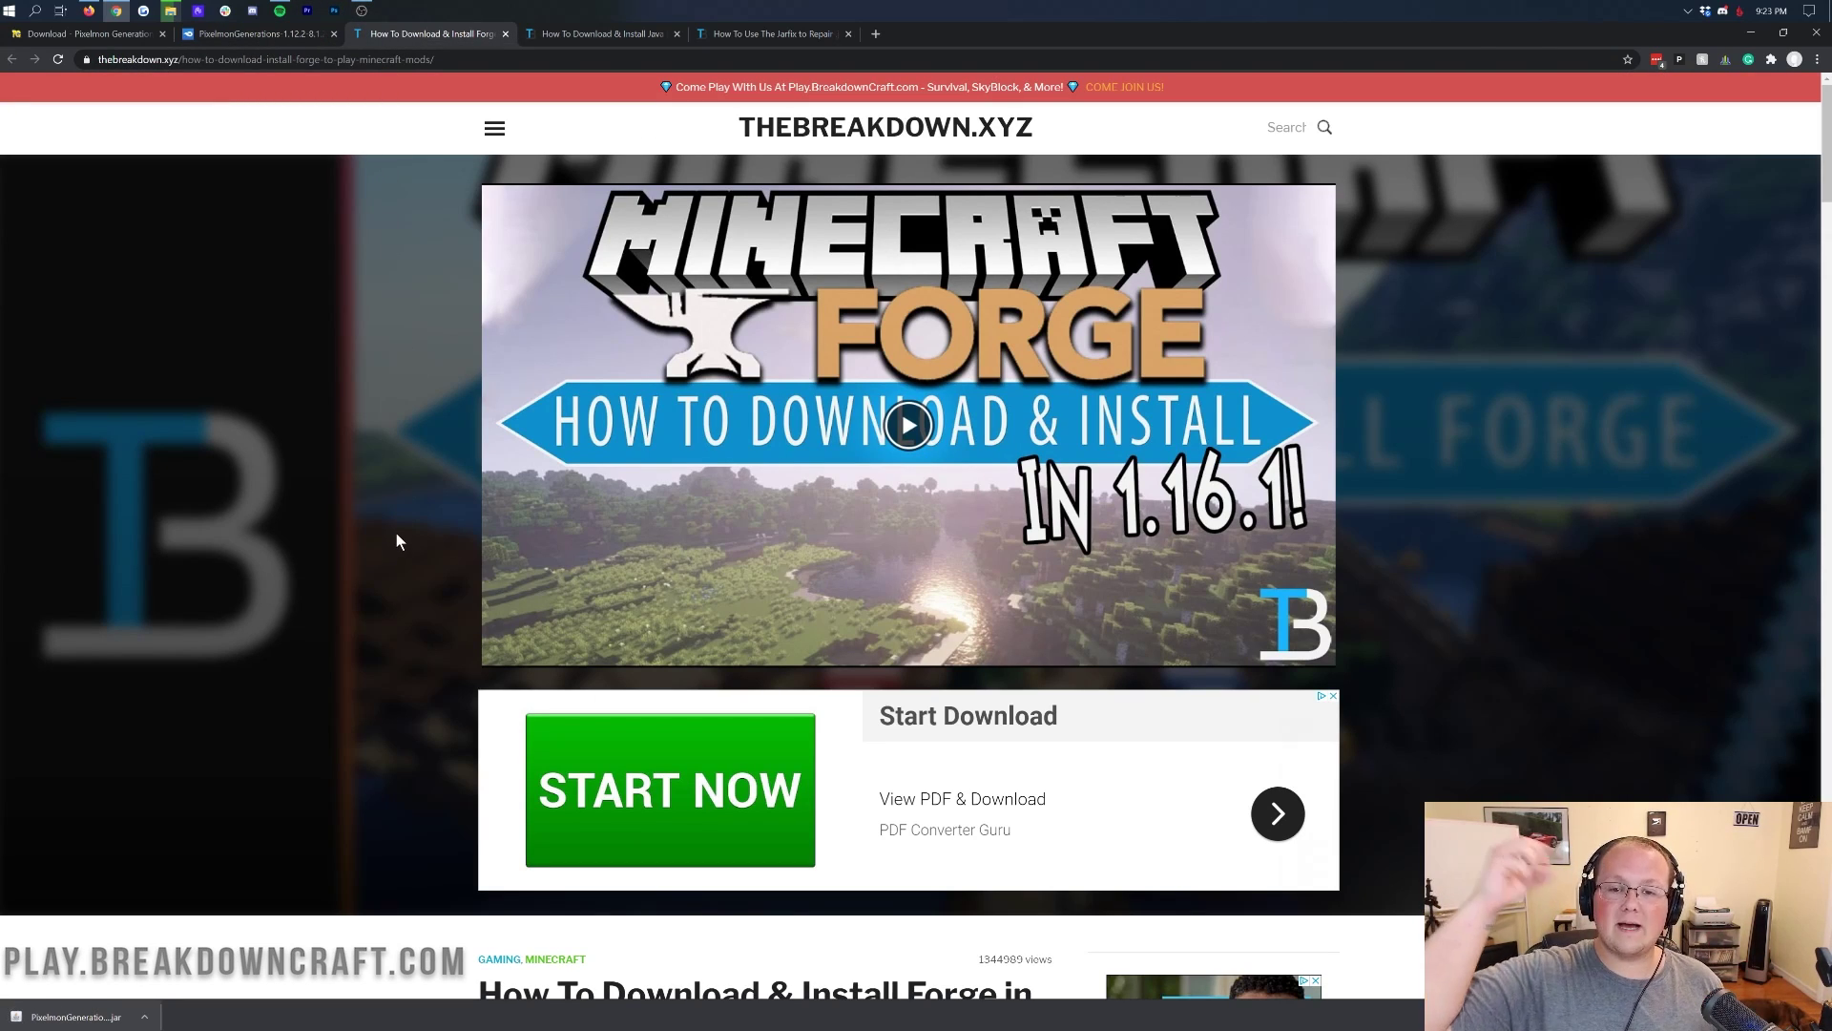
scroll(397, 540, "down", 7)
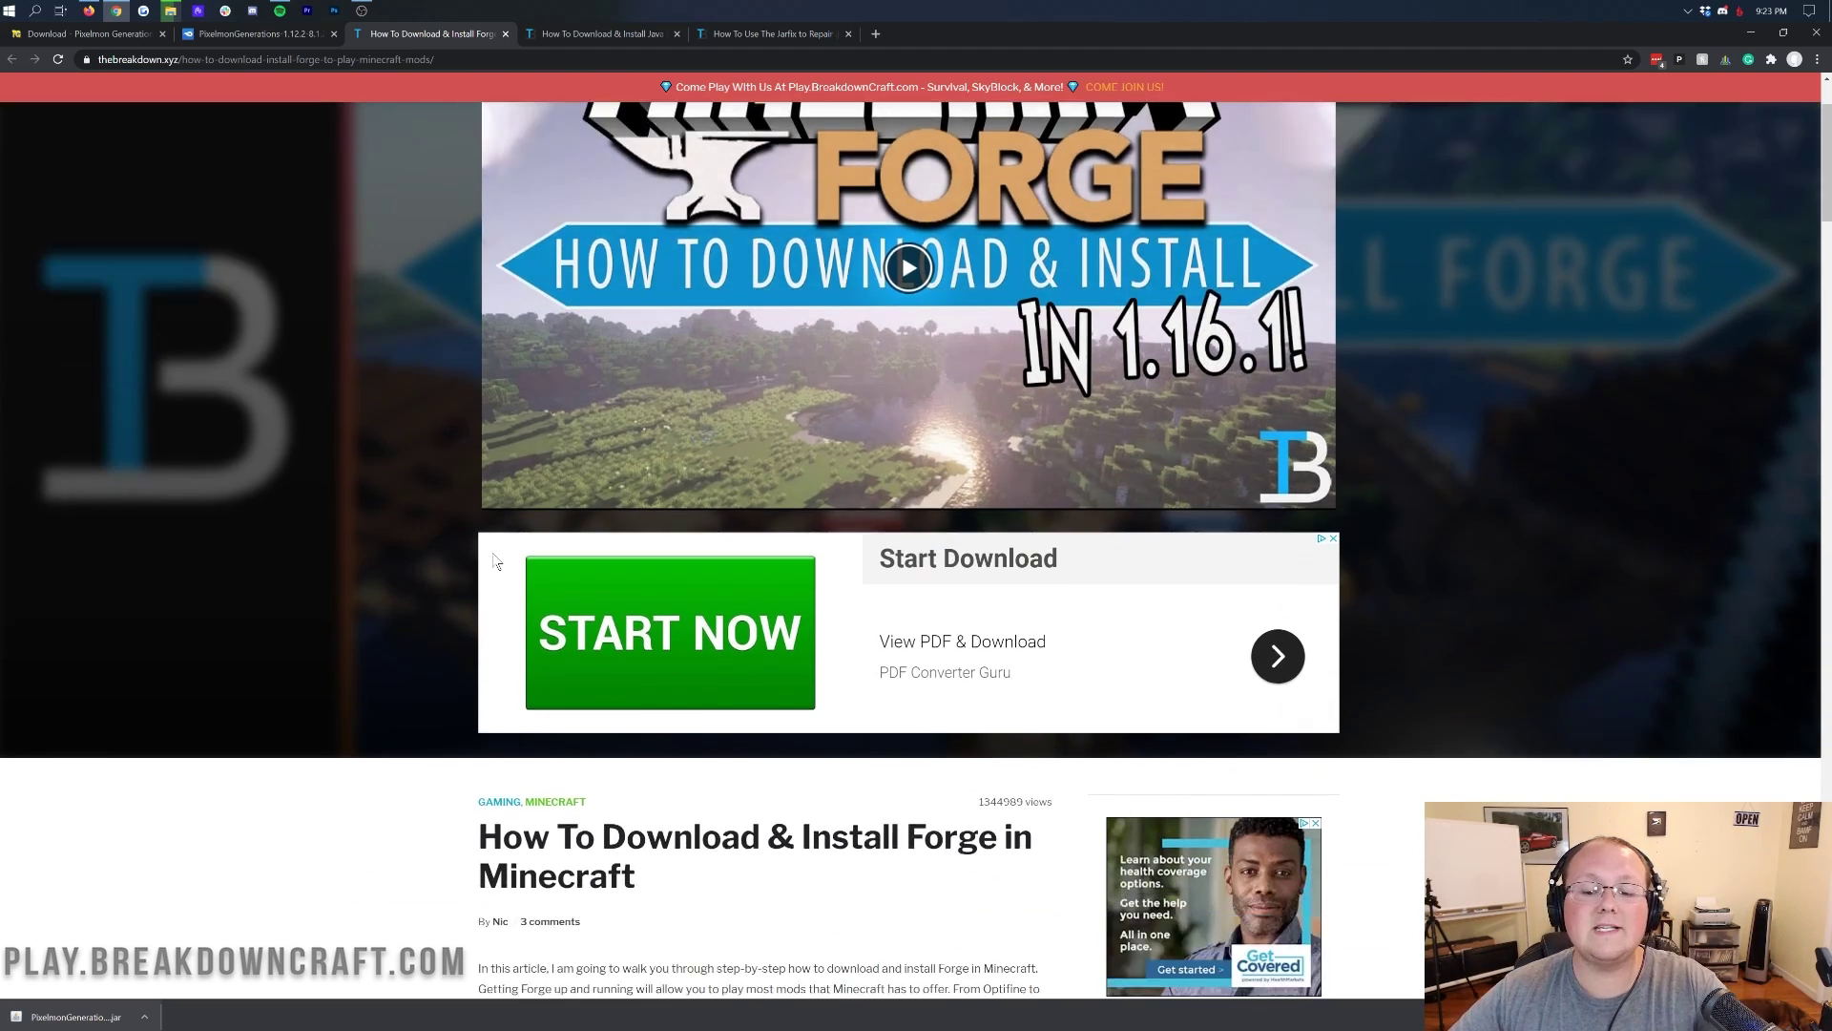
scroll(495, 561, "down", 3)
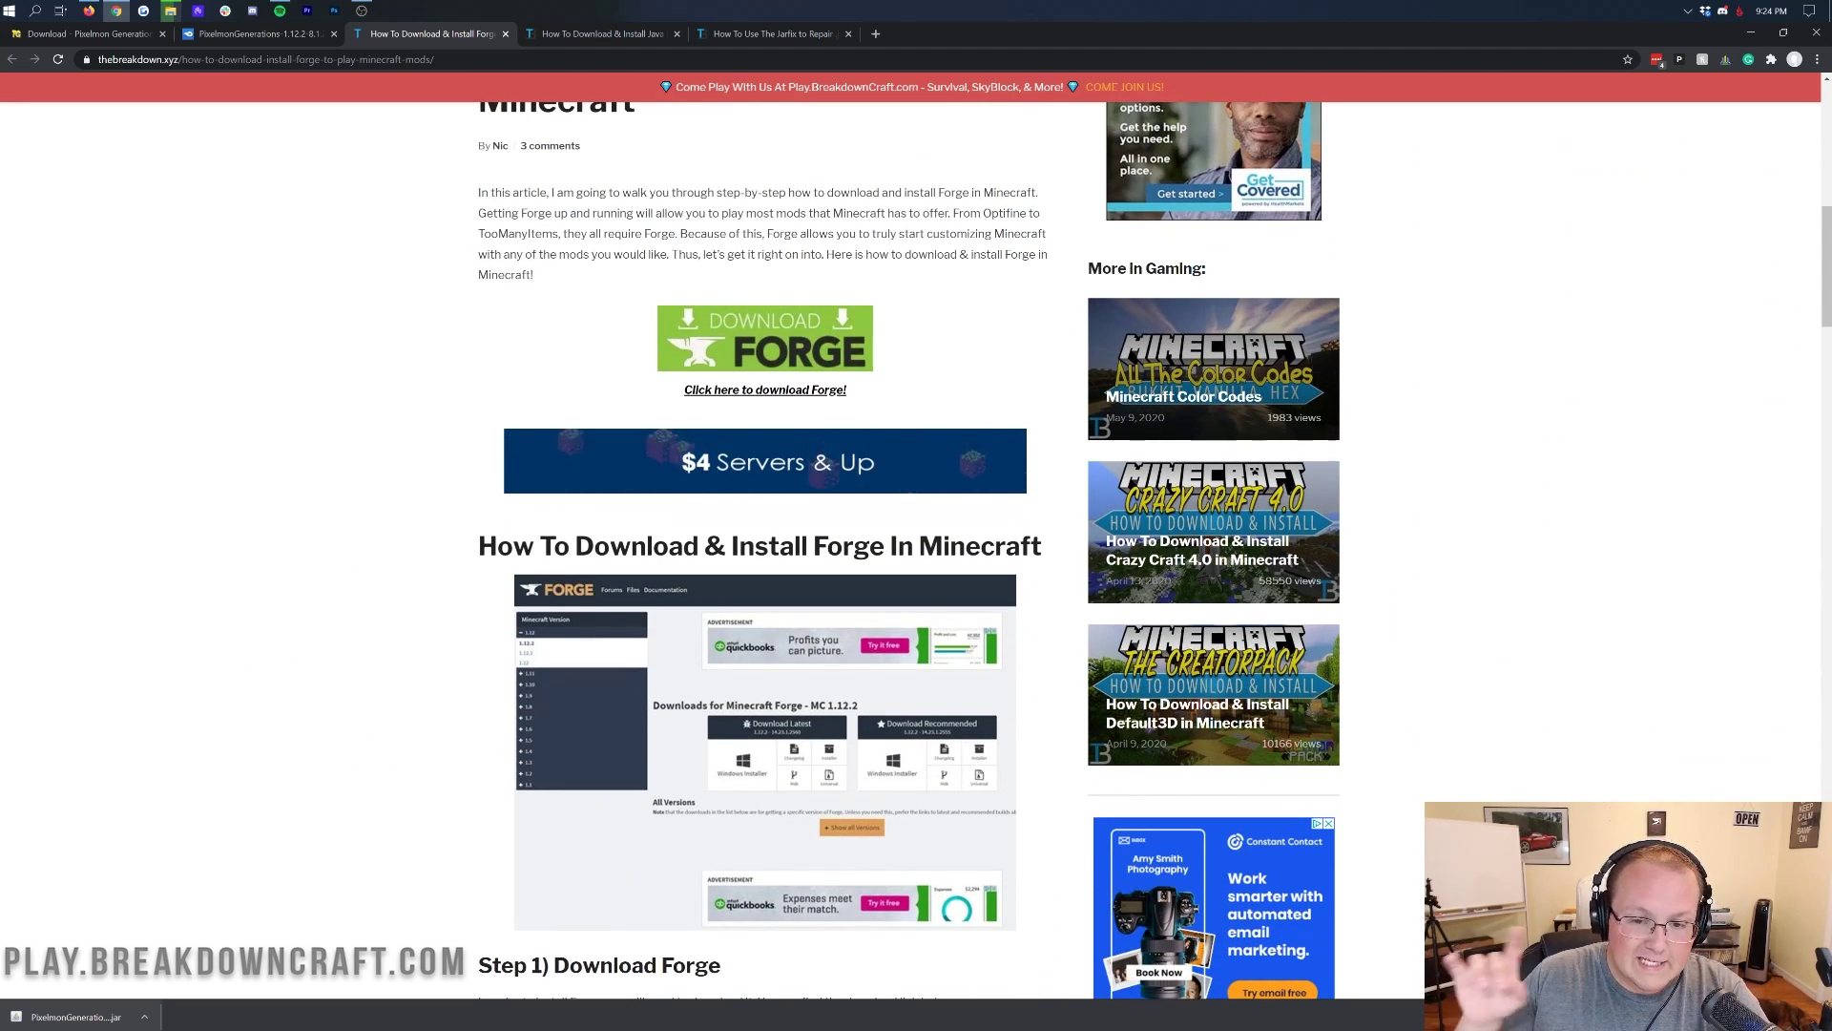
scroll(835, 334, "up", 8)
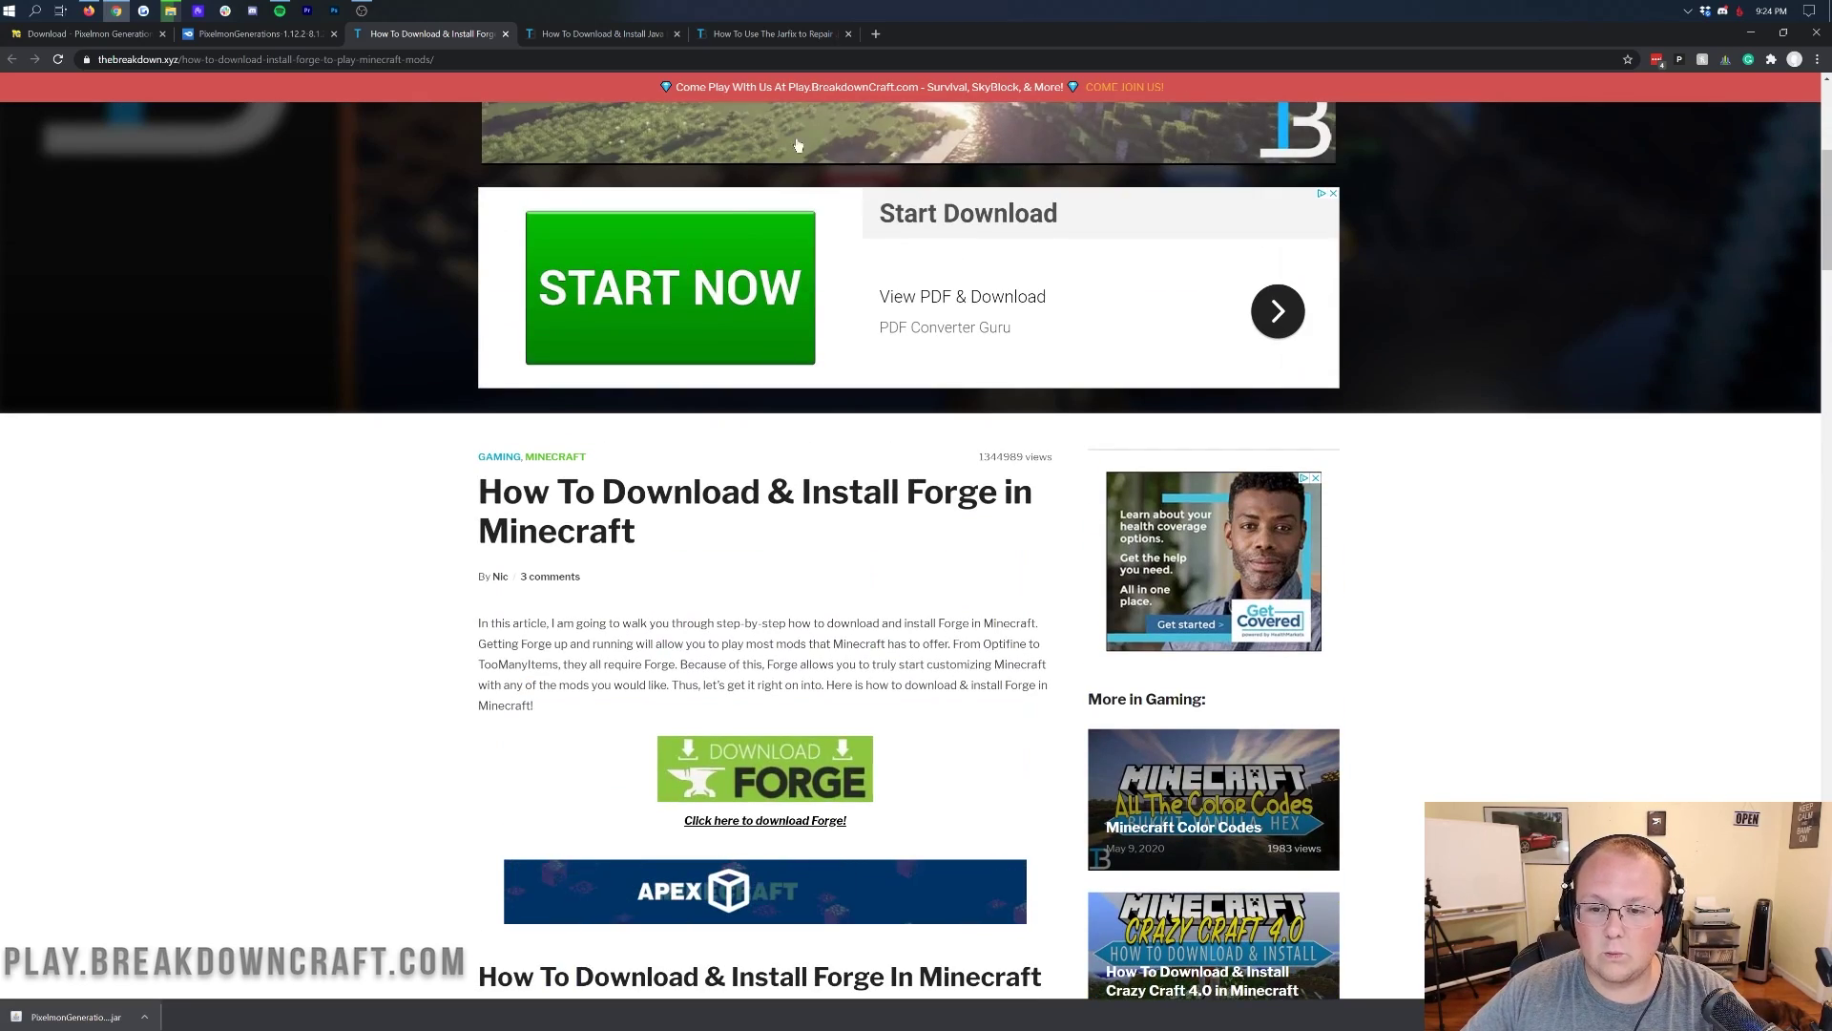
scroll(835, 334, "down", 10)
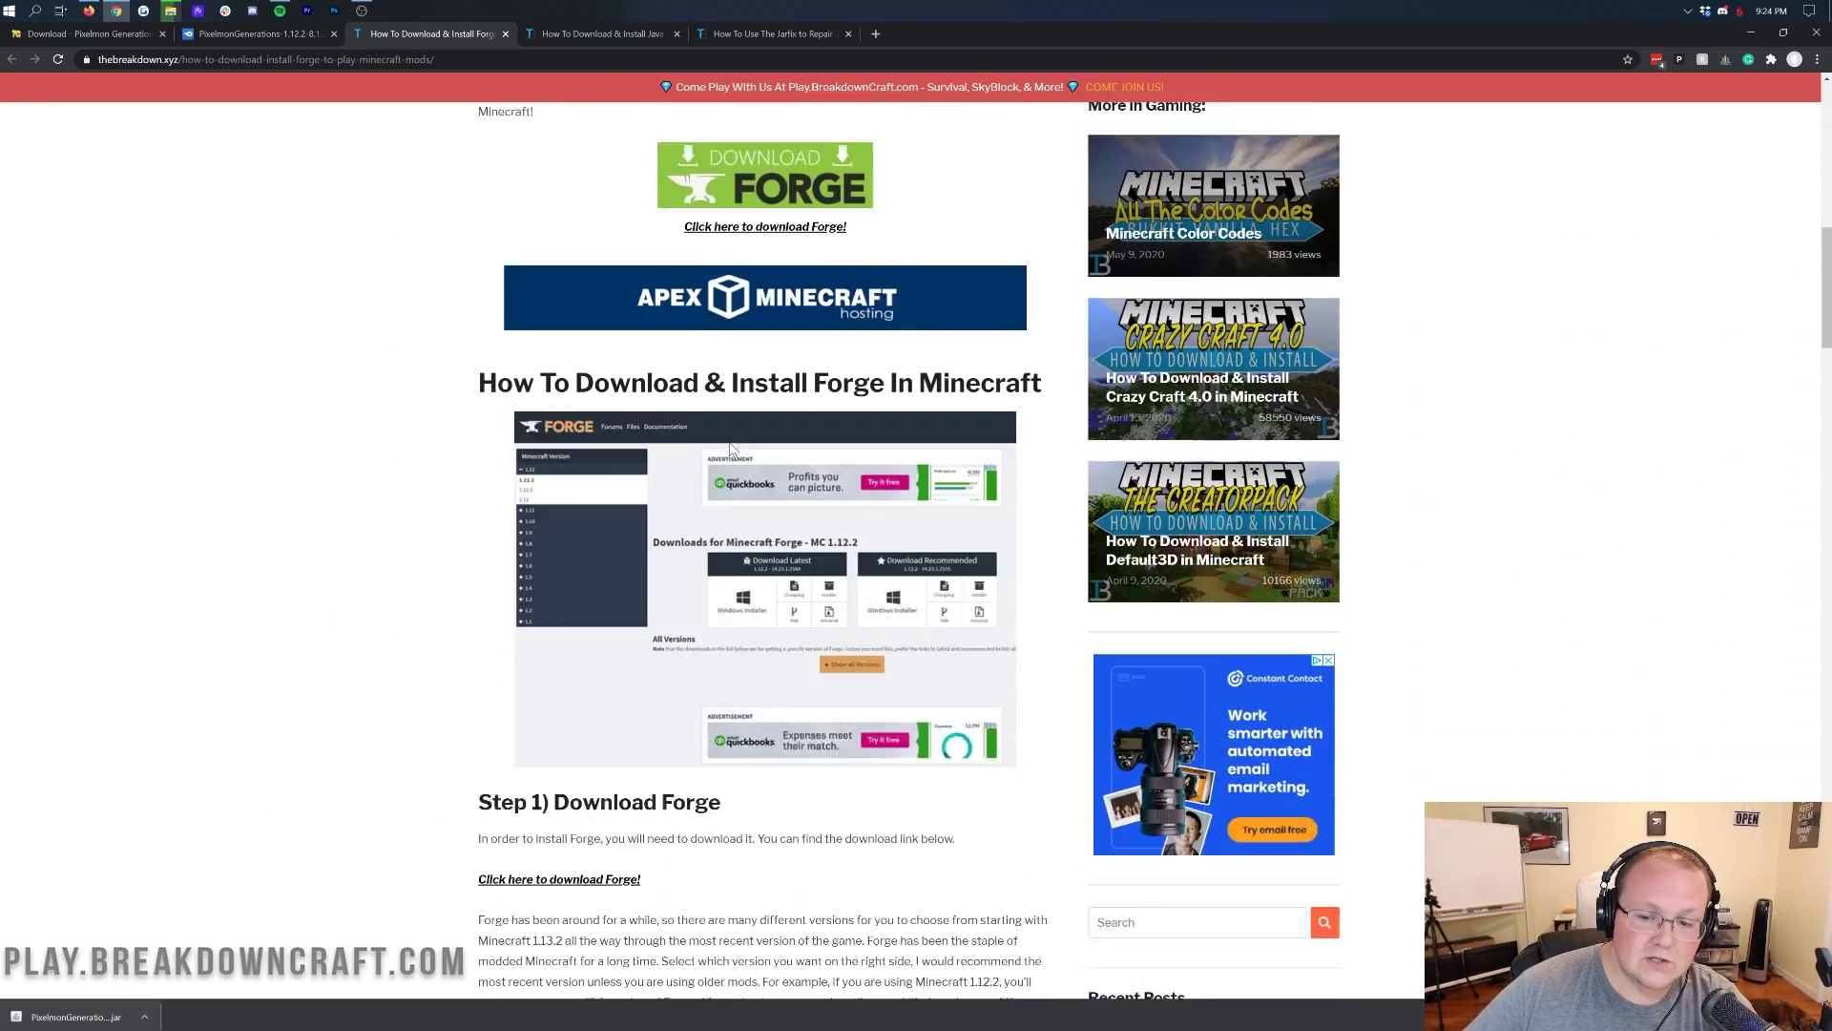
scroll(729, 442, "up", 3)
scroll(729, 442, "down", 1)
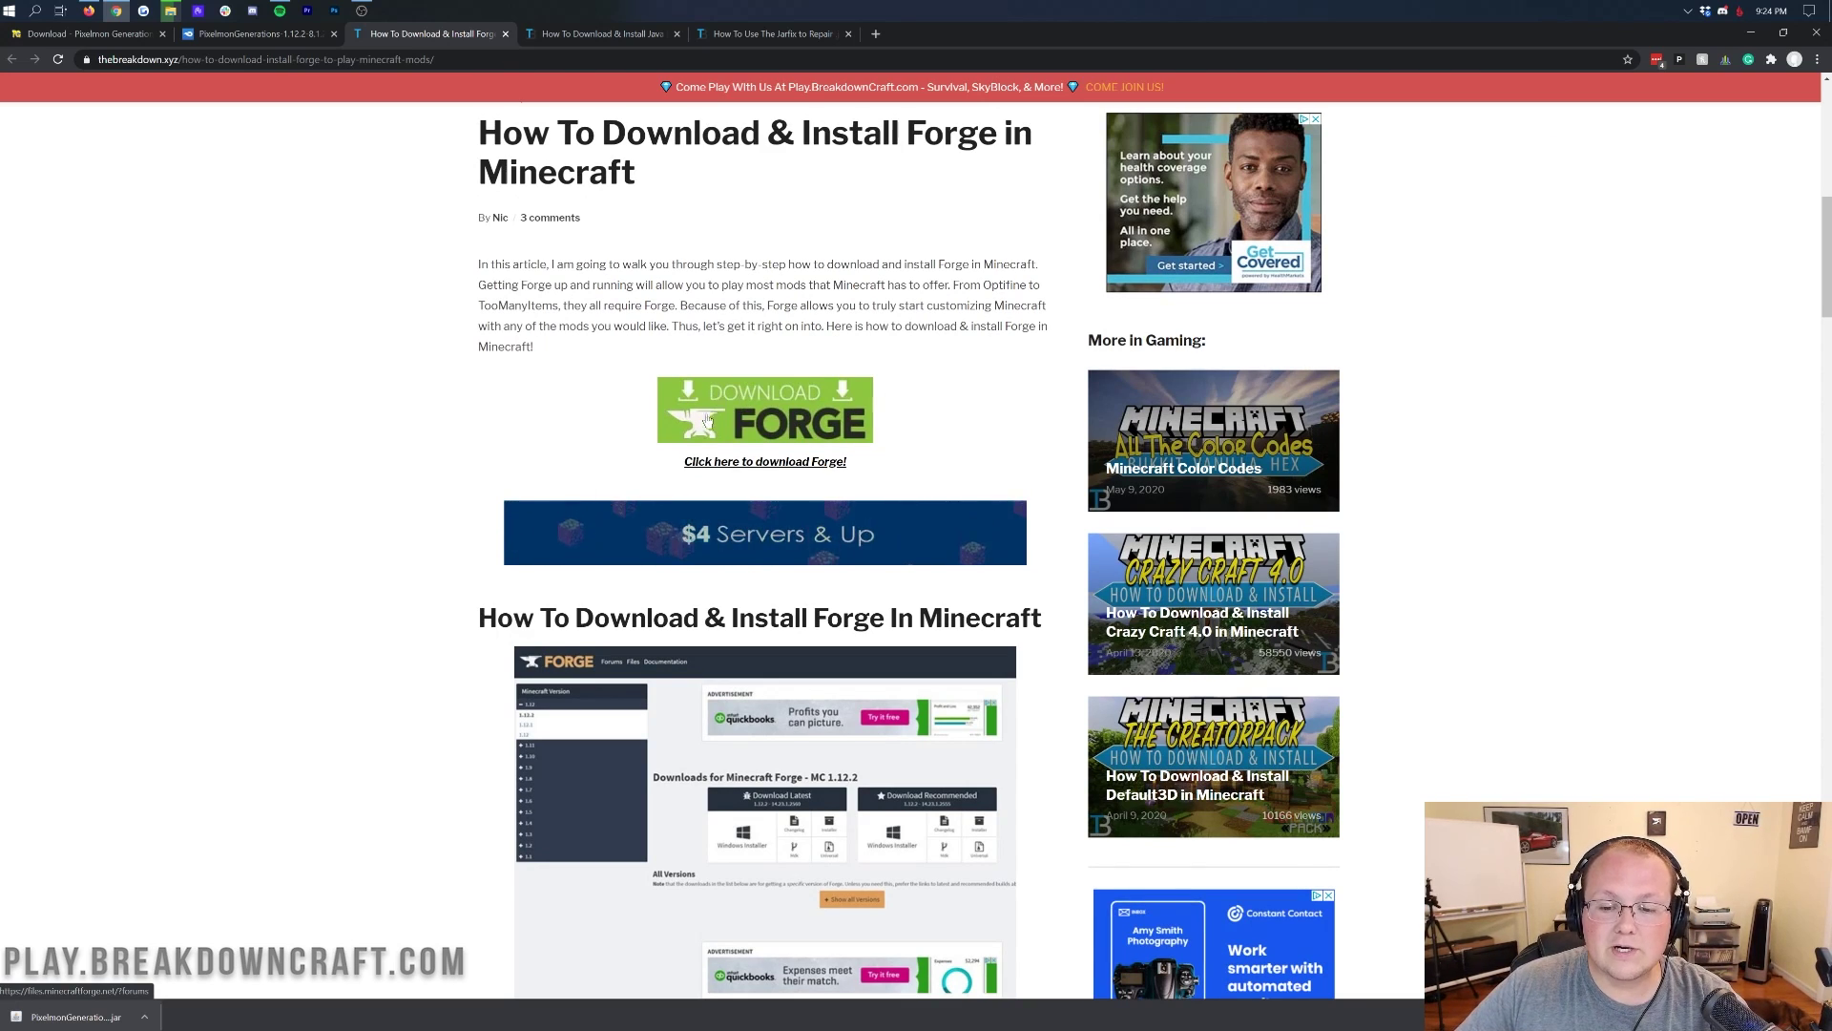
left_click(761, 395)
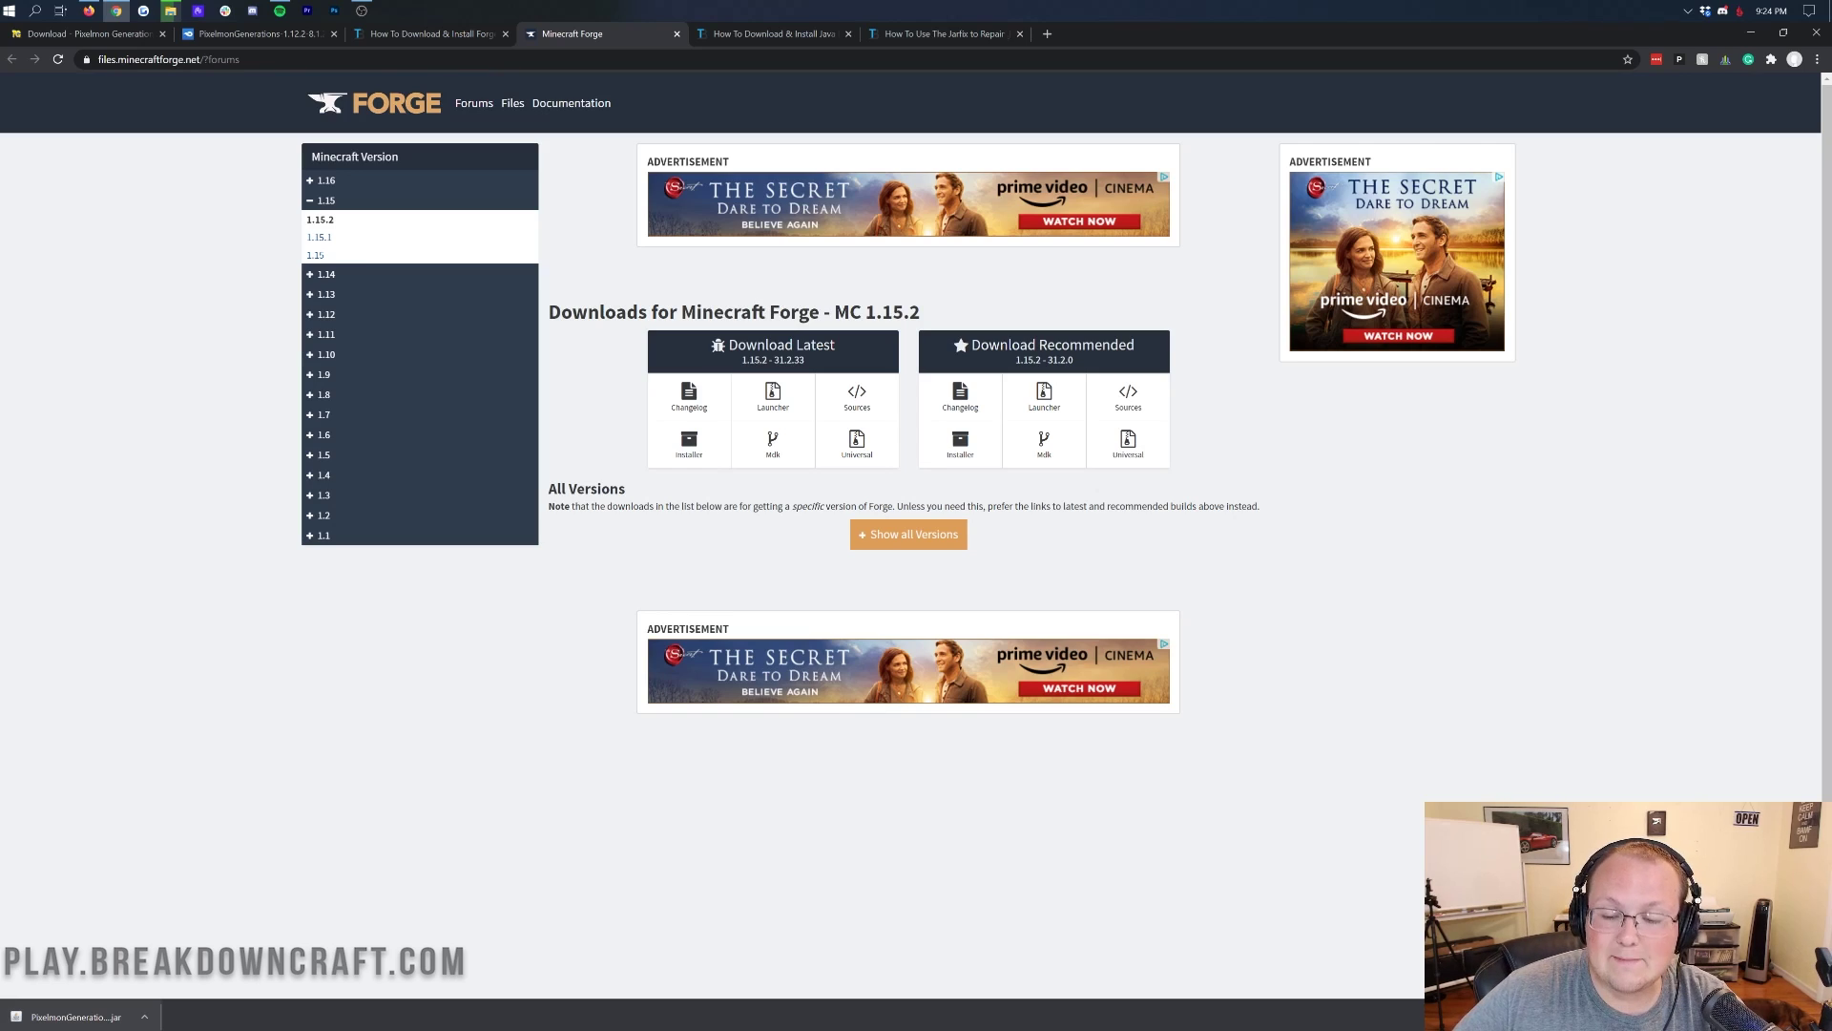
Show the Forge downloads for Minecraft 1.12.2.
left_click_drag(835, 312, 882, 312)
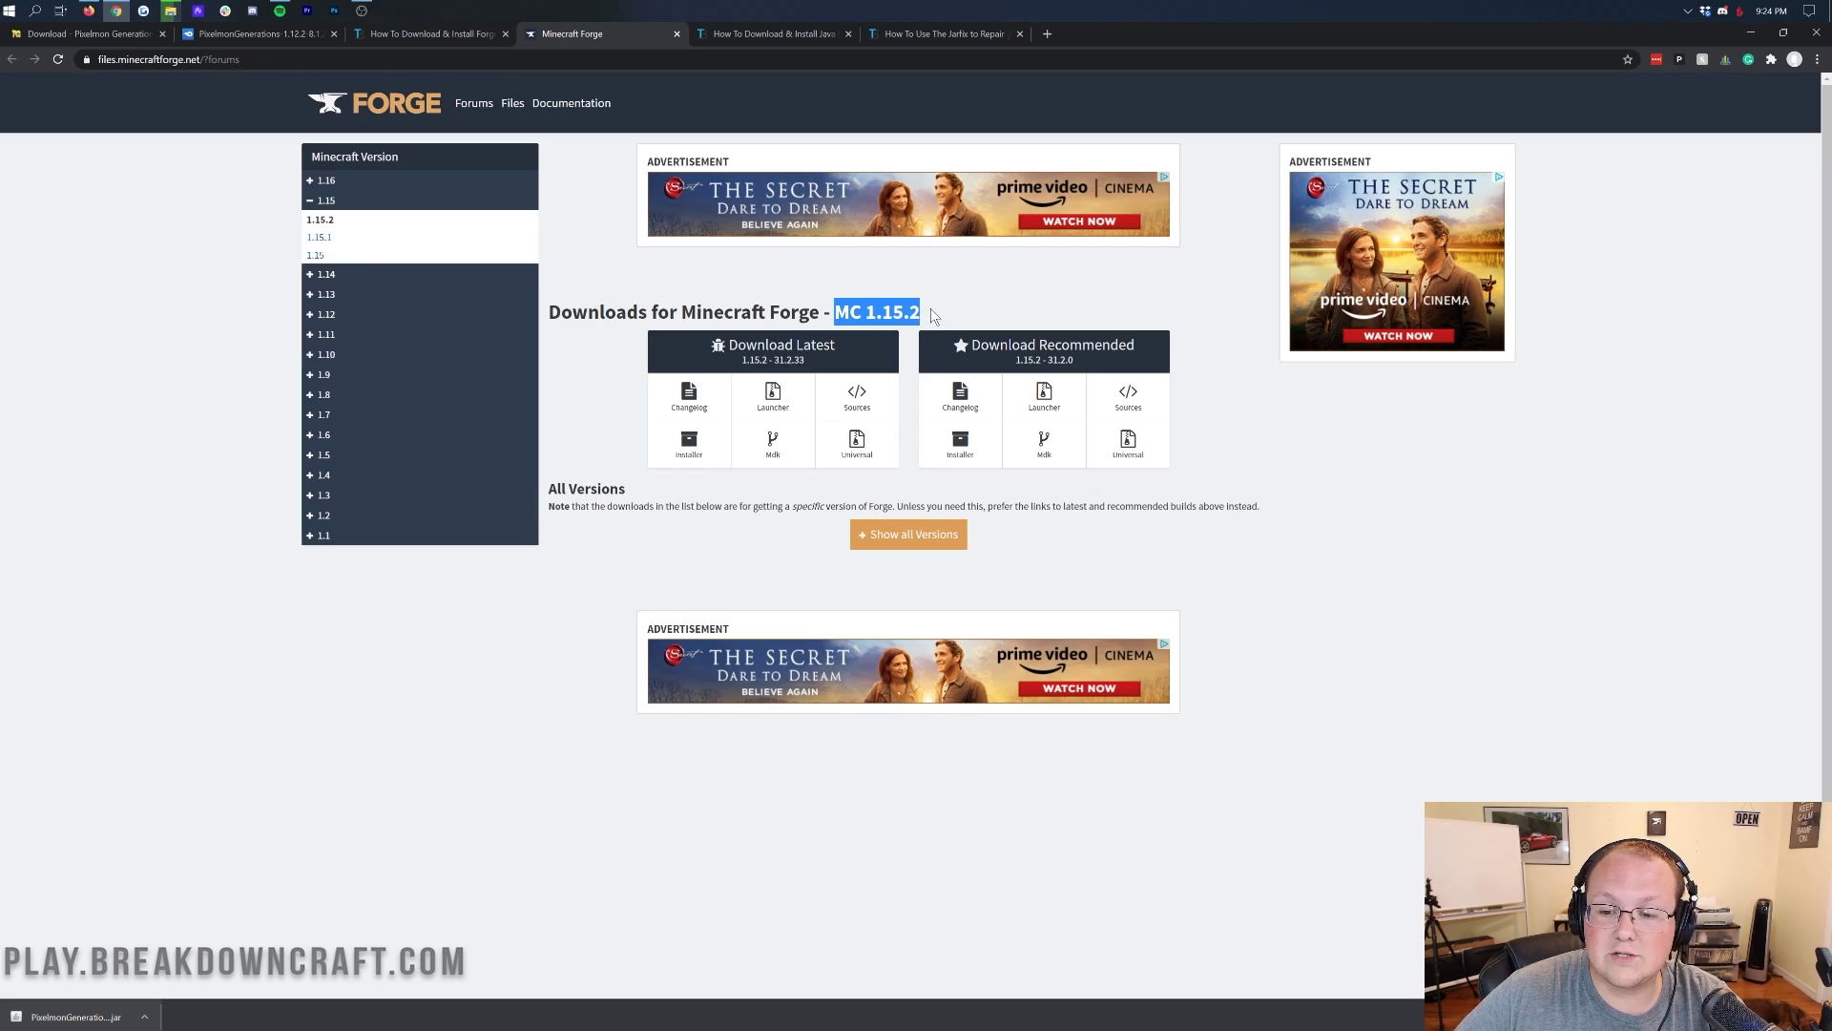
left_click(314, 316)
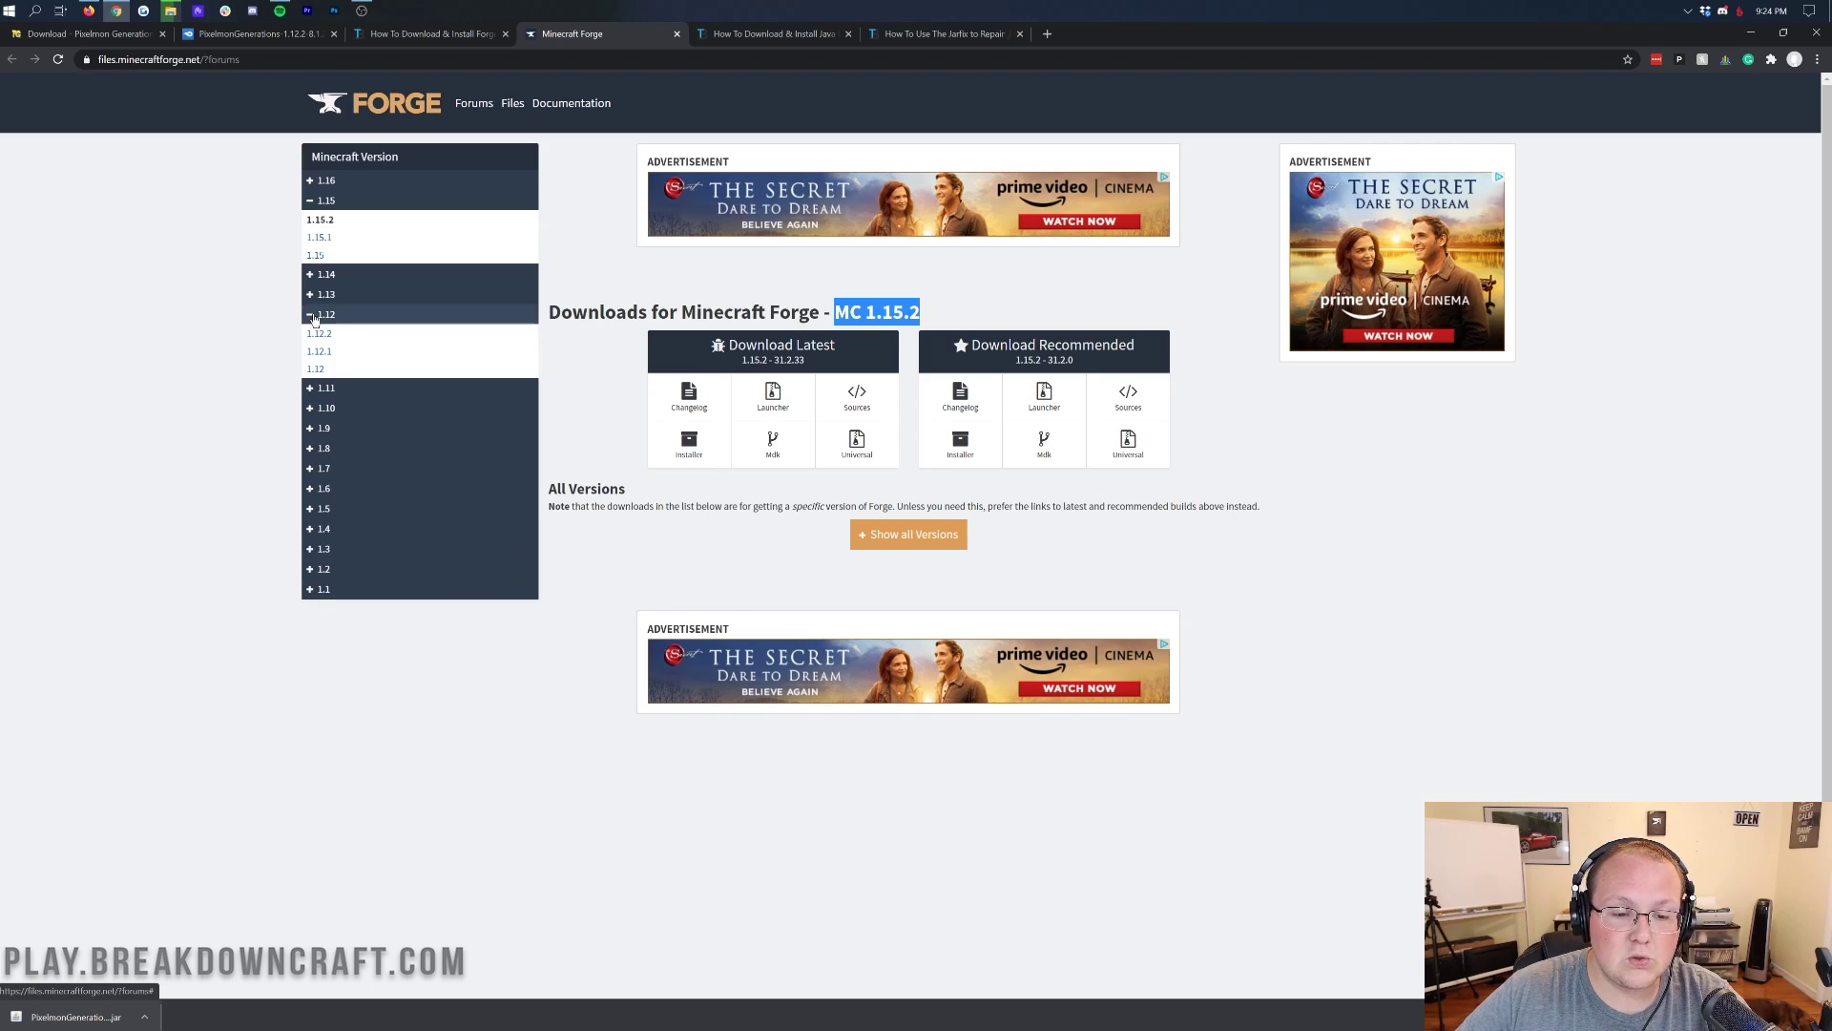
left_click(319, 335)
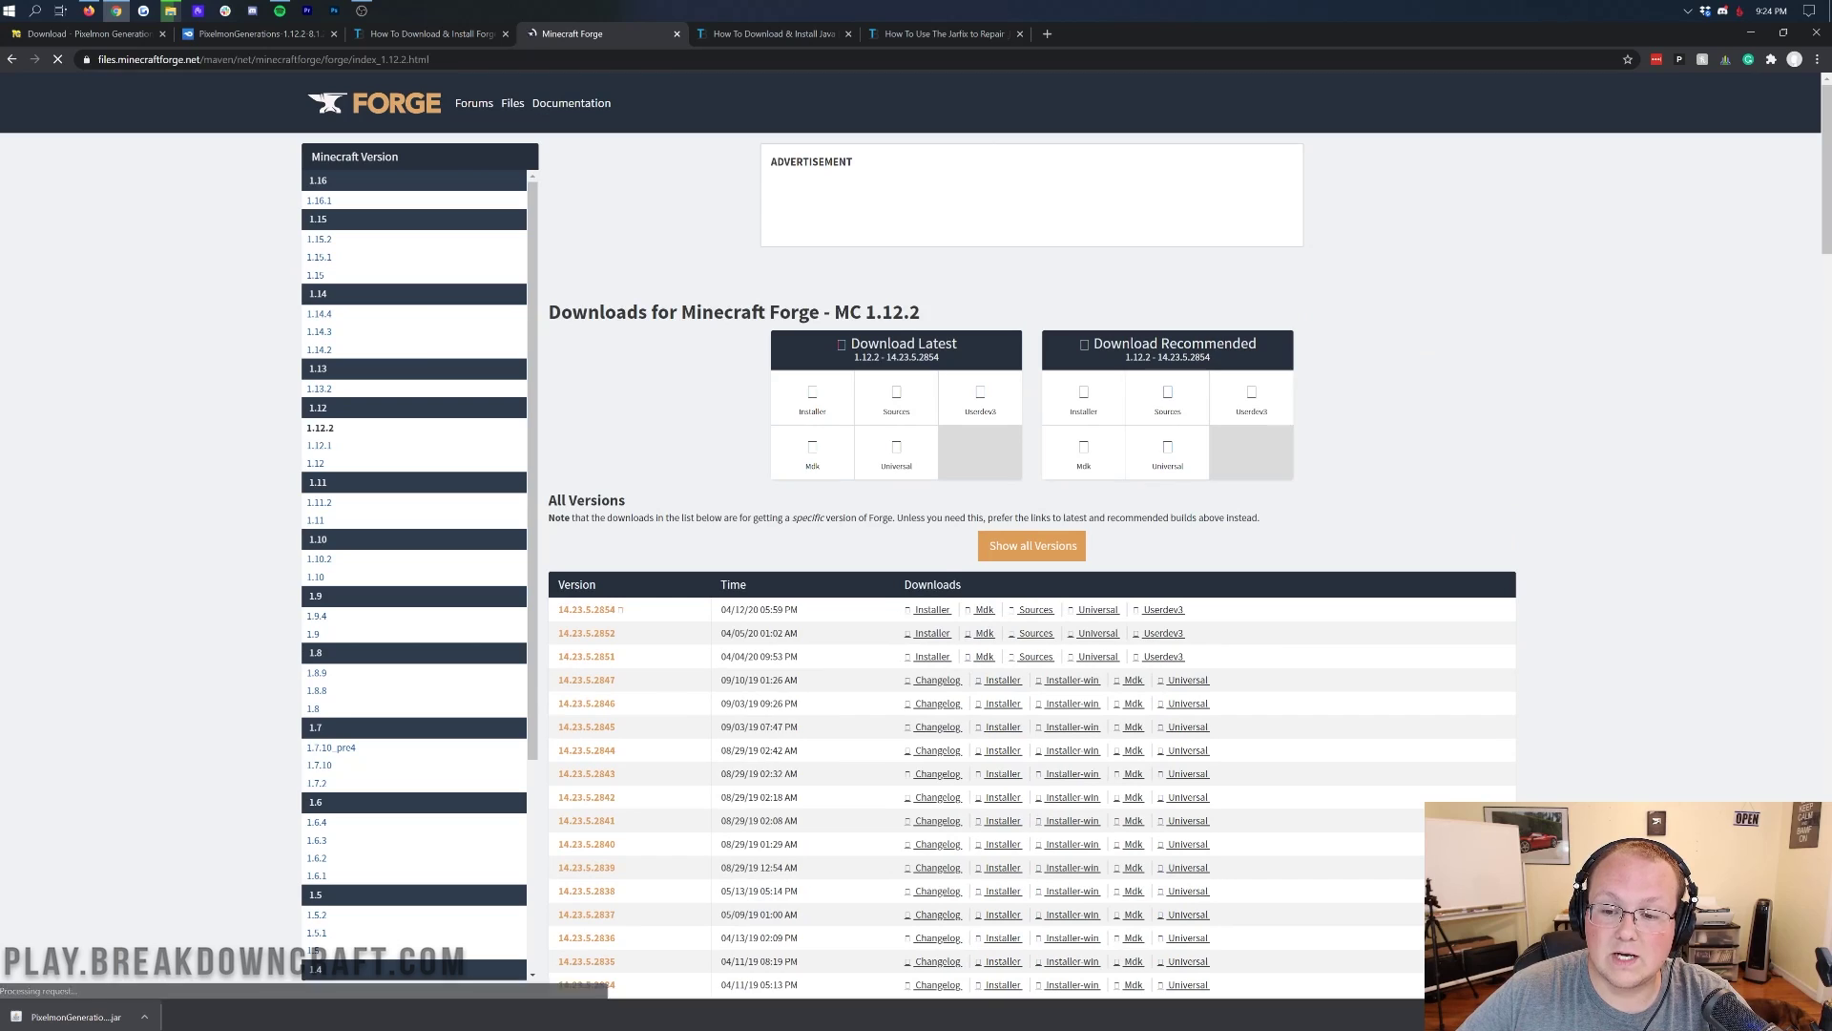
left_click_drag(833, 312, 925, 307)
left_click(947, 312)
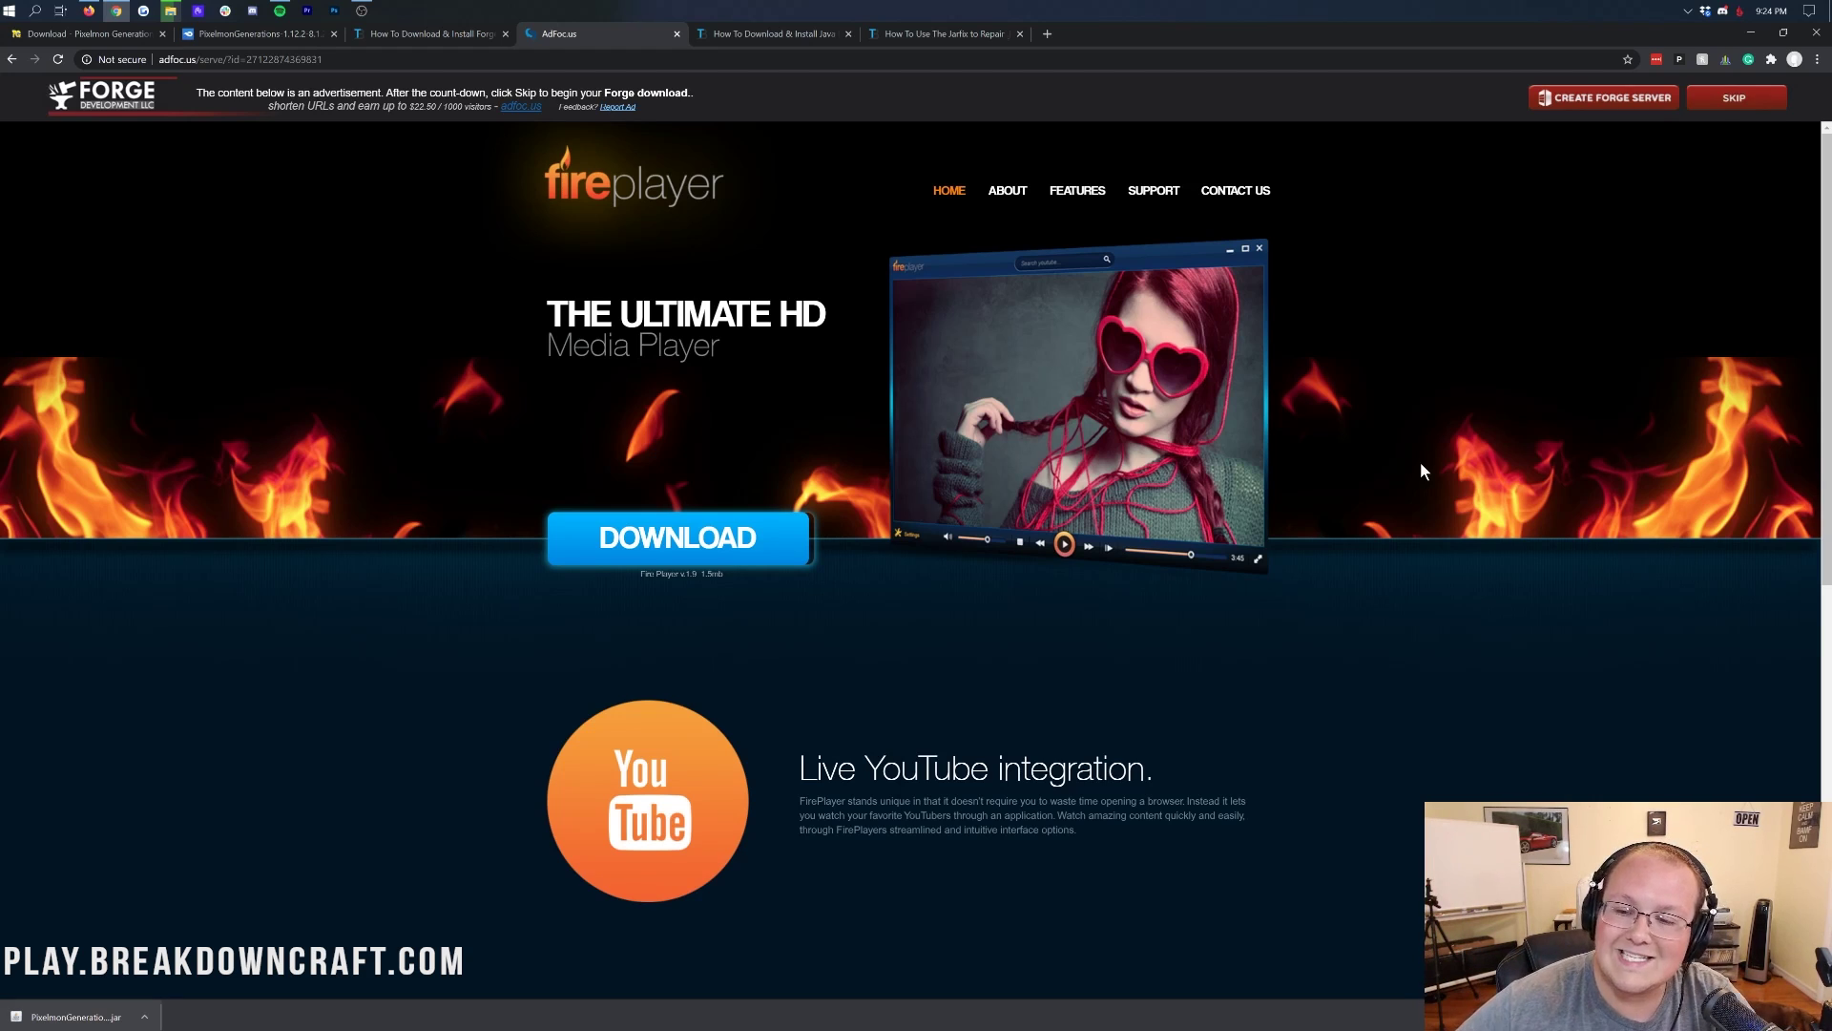
Skip the advertisement page to download Forge 1.12.2 and keep the jar file.
left_click(1745, 107)
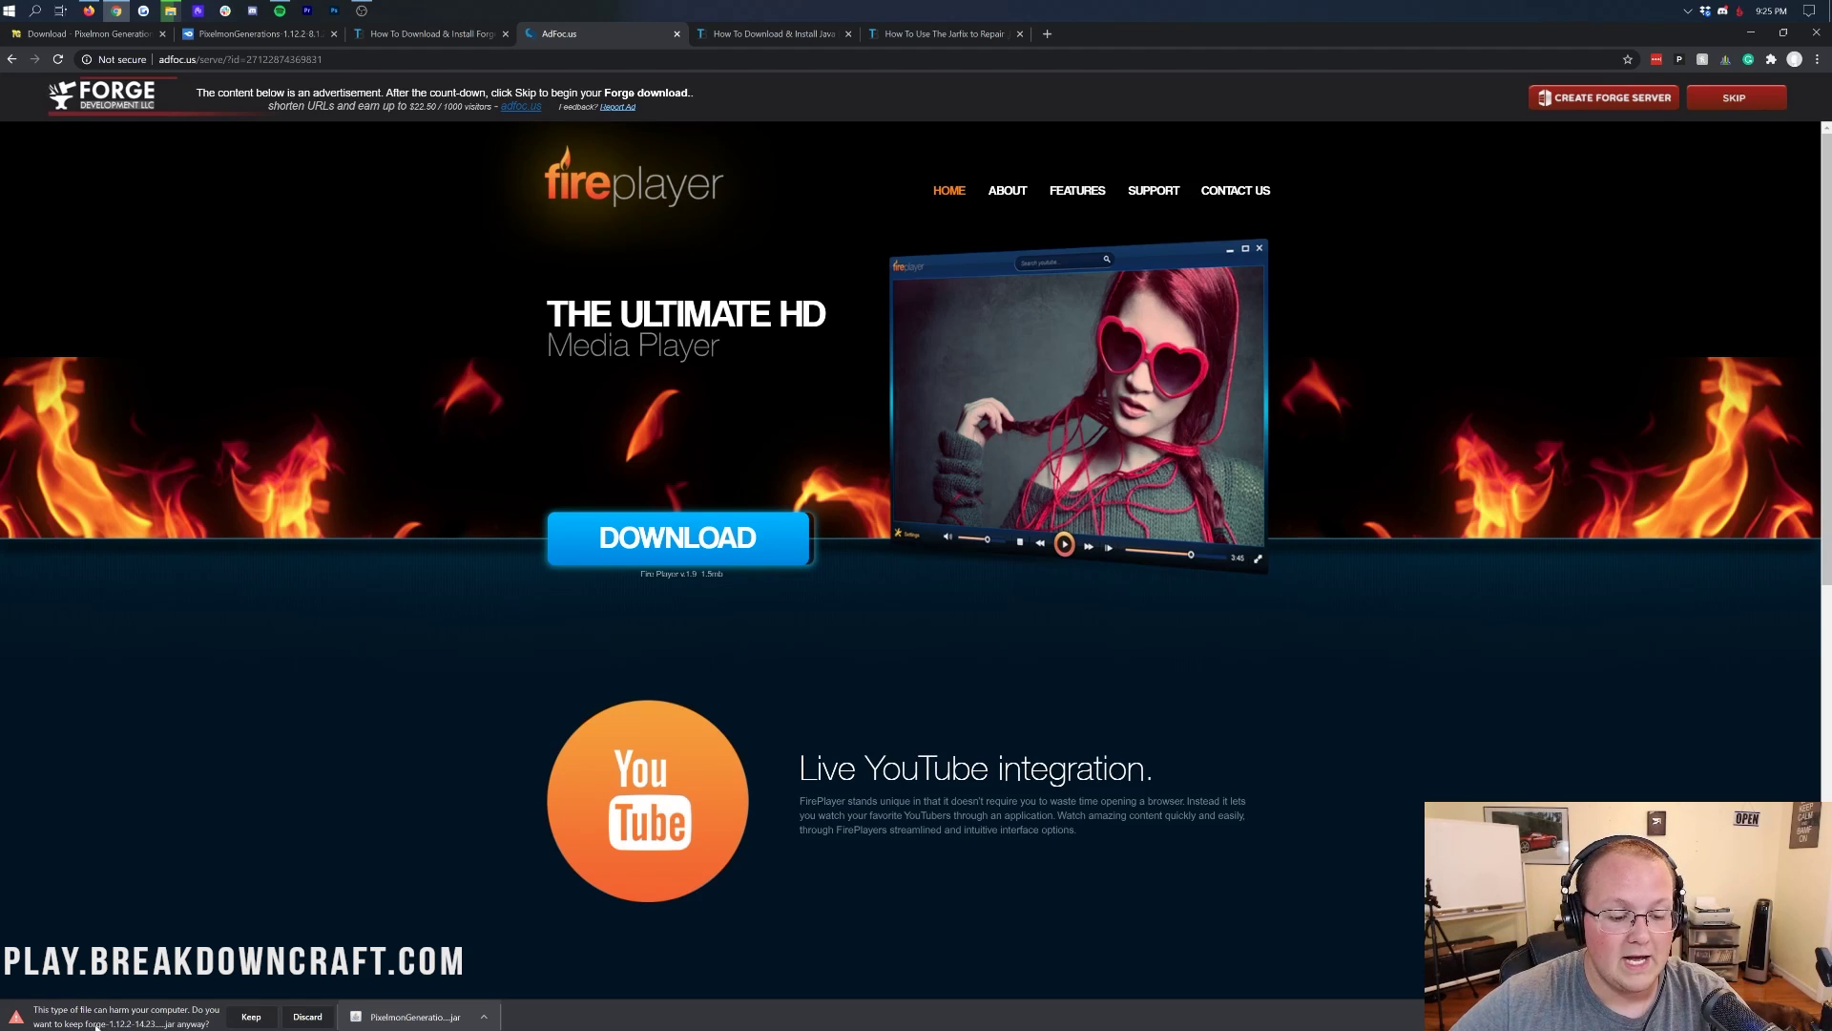
left_click(250, 1016)
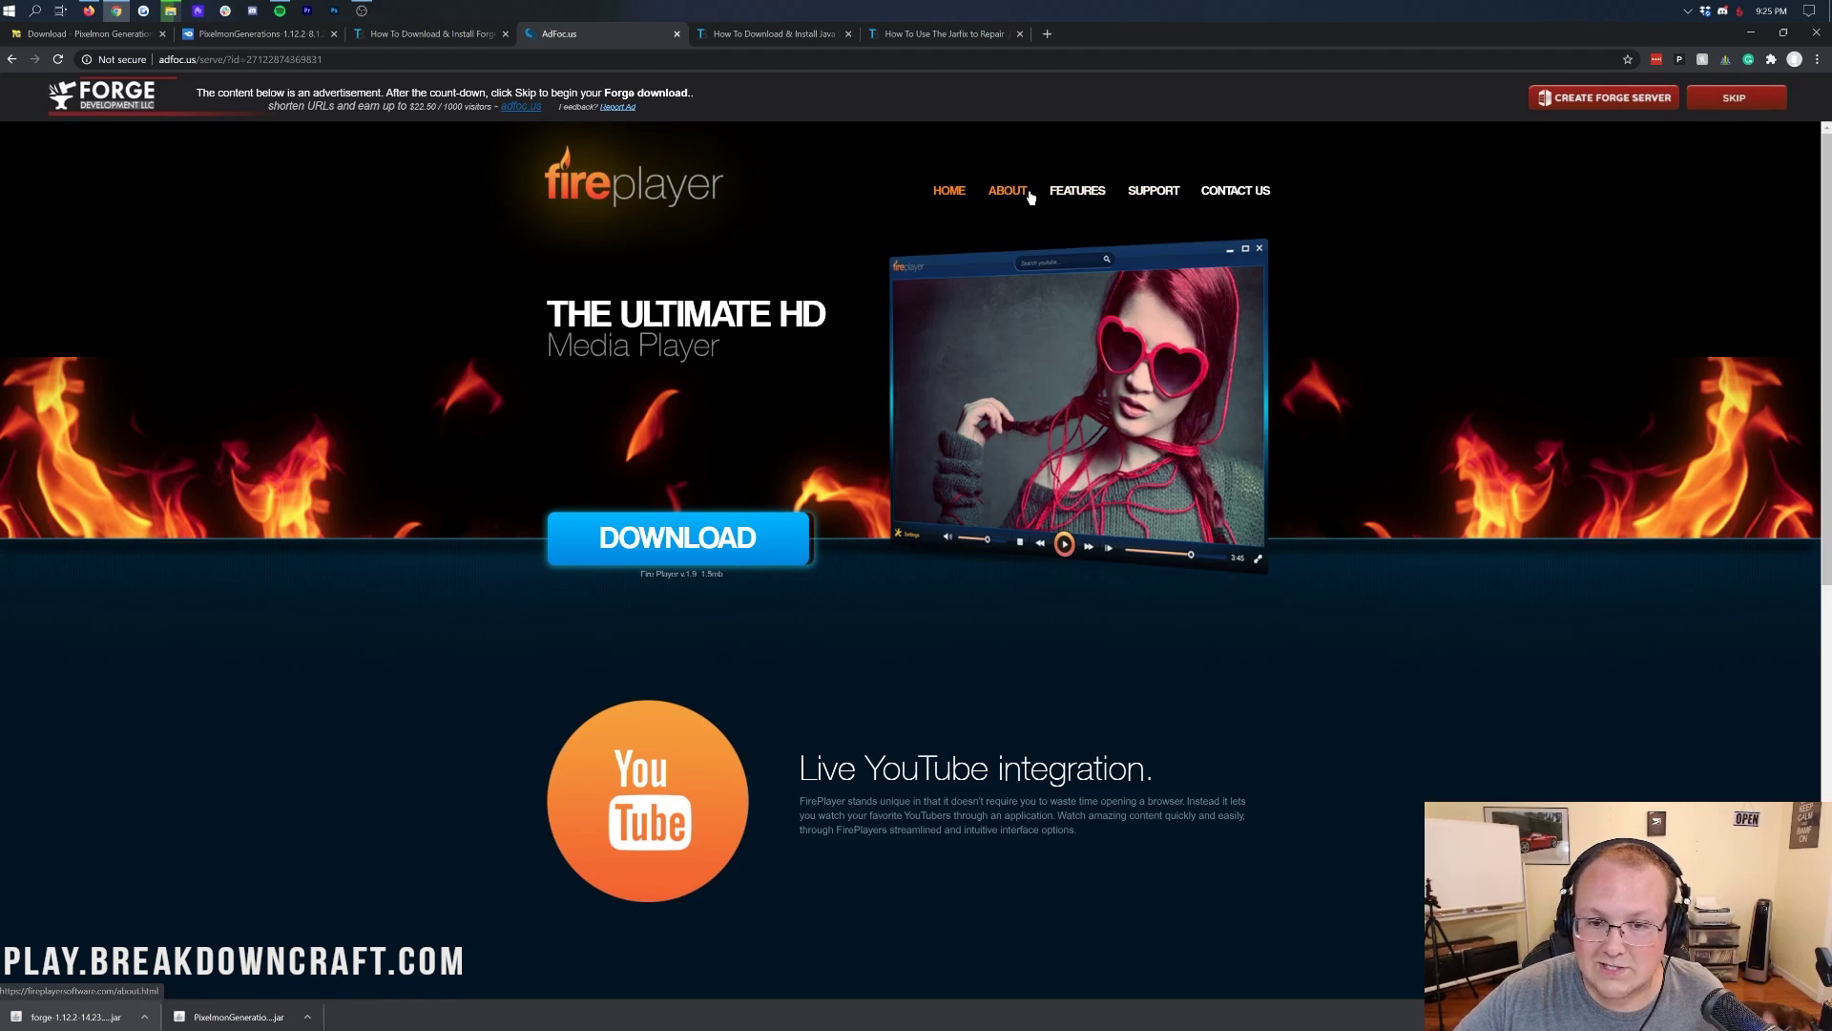
On the desktop, place the Pixelmon and Forge jars side by side and move the two unconfirmed download files out of the way.
key("ctrl+Tab")
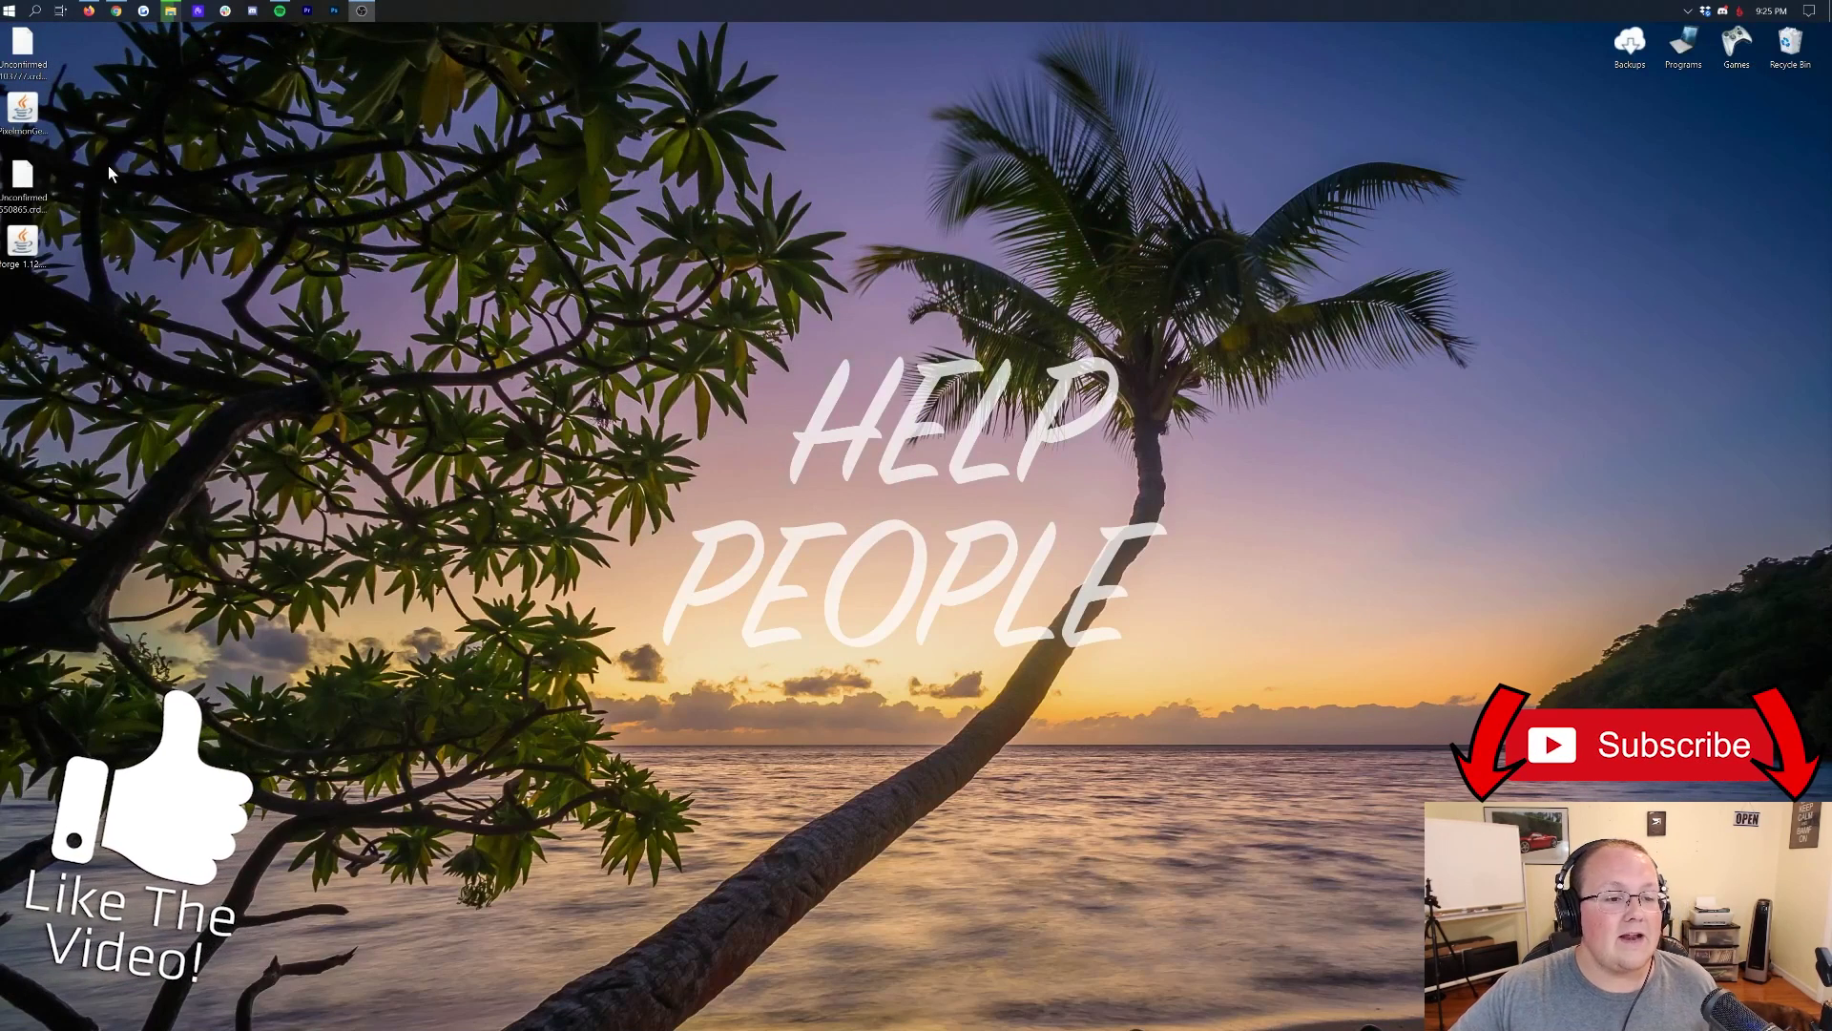
left_click_drag(22, 106, 343, 109)
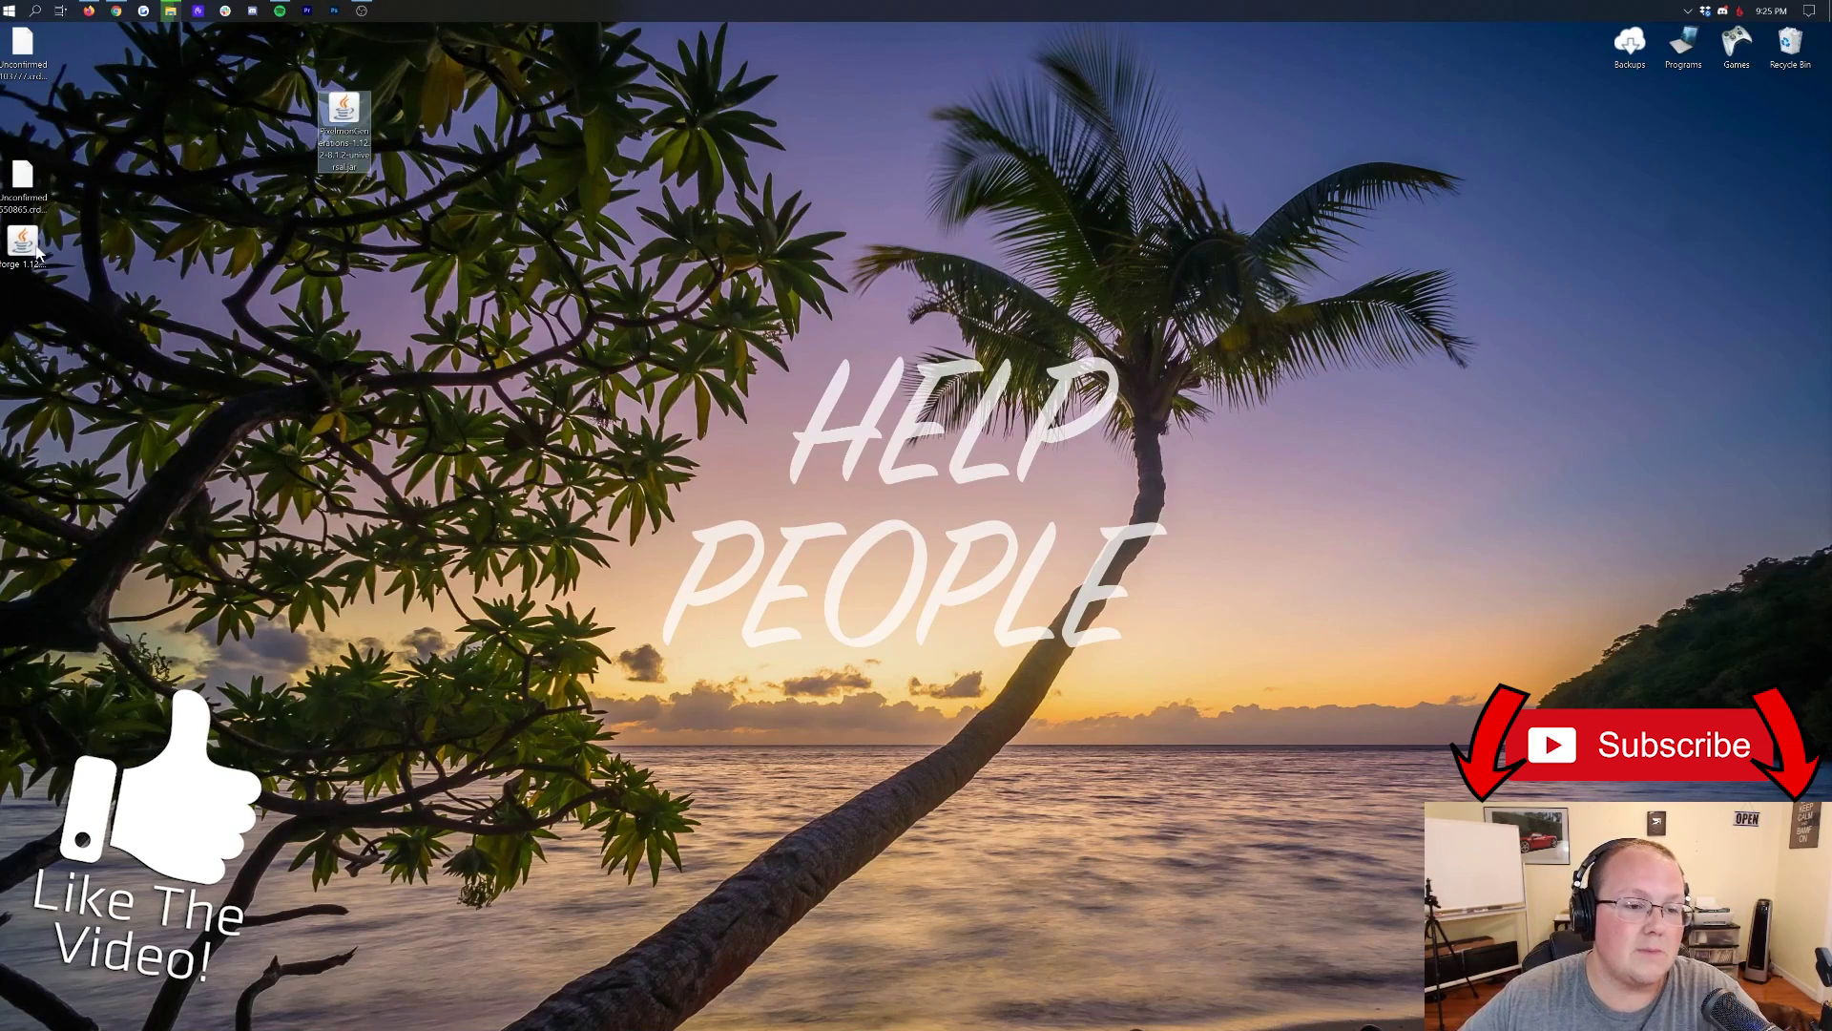
left_click_drag(22, 240, 448, 110)
left_click_drag(186, 310, 10, 29)
left_click_drag(22, 43, 1591, 697)
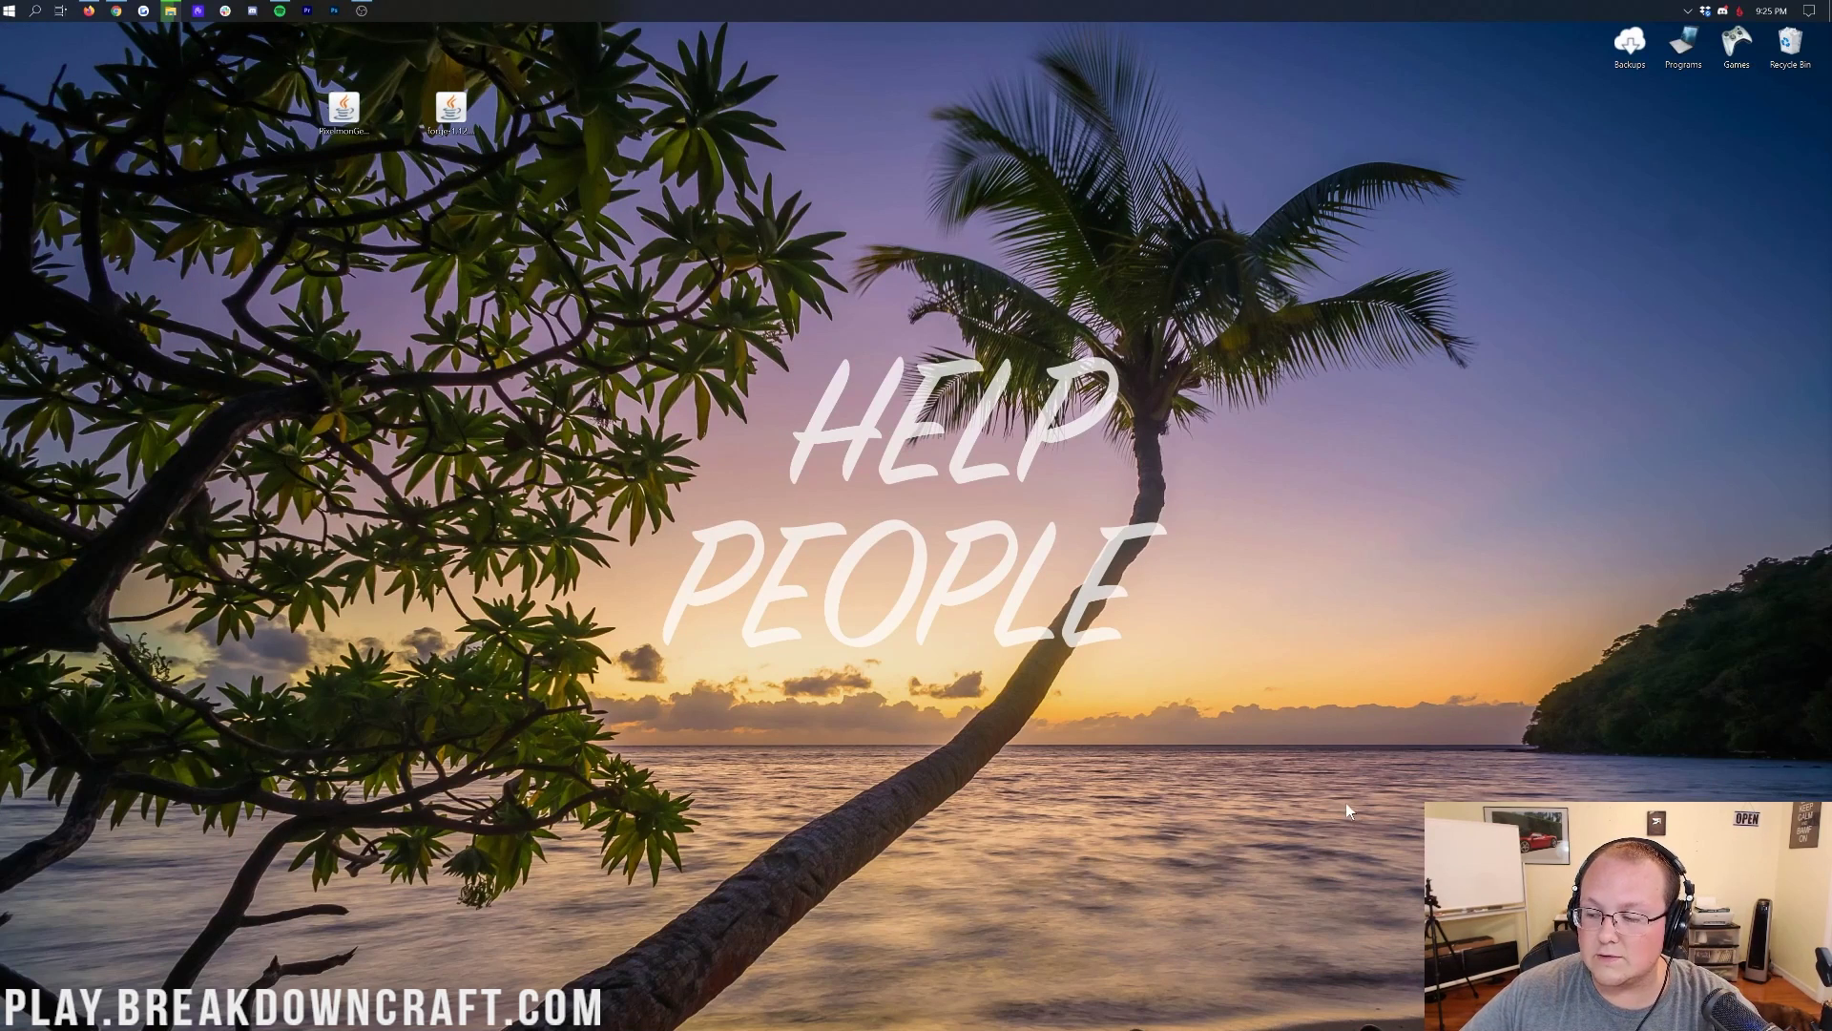
Search Windows for the Downloads folder, check it for the jar files, and close it.
left_click(7, 10)
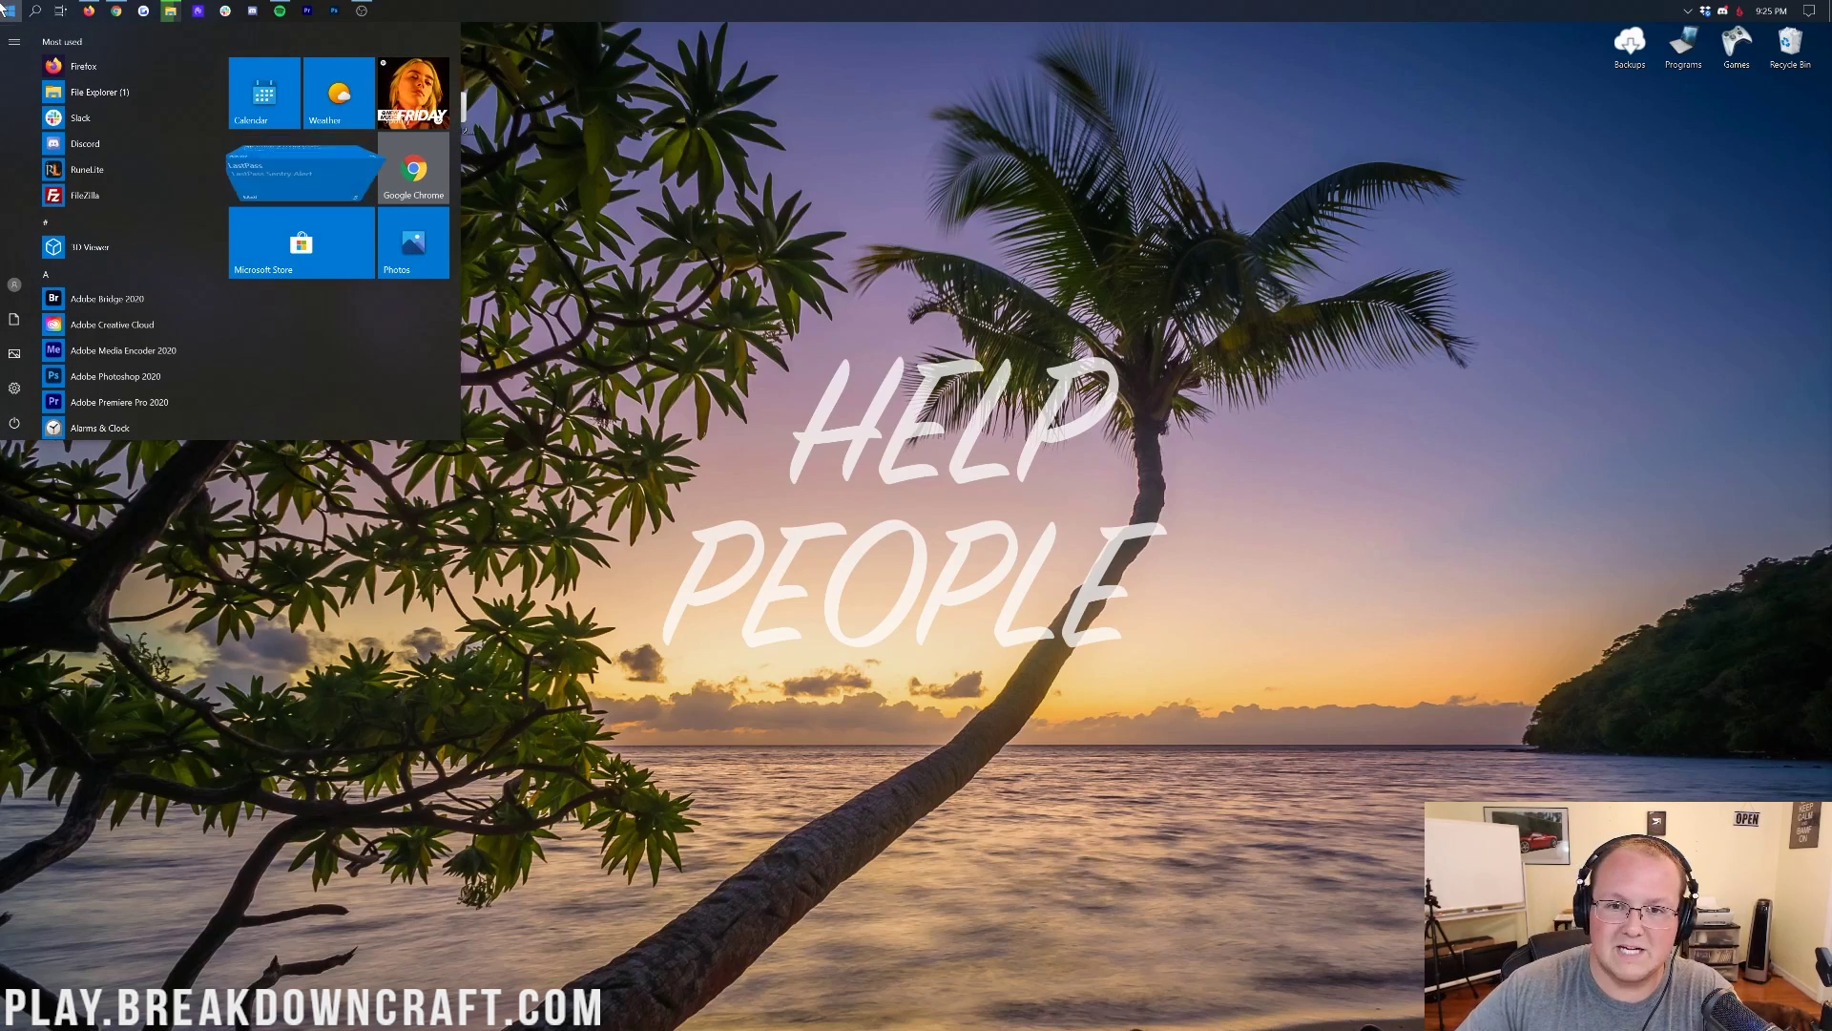
type("downlods")
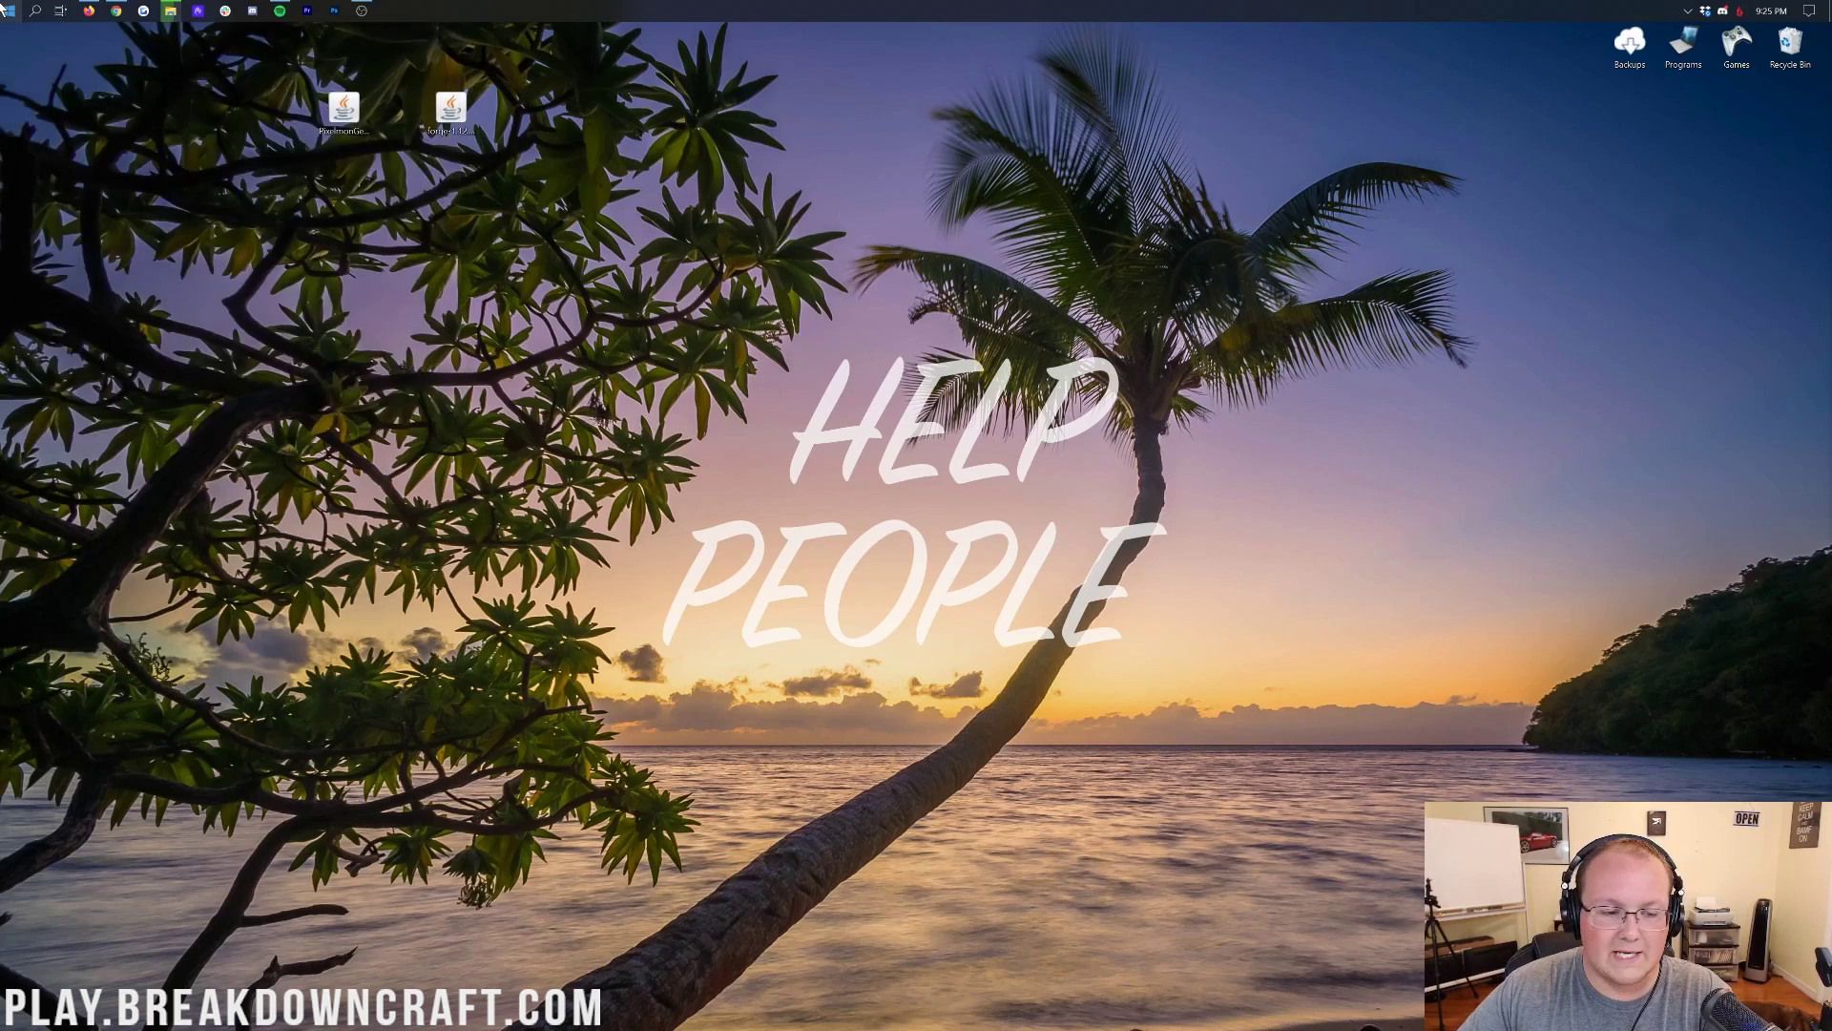
key("BackSpace")
key("BackSpace")
type("ad")
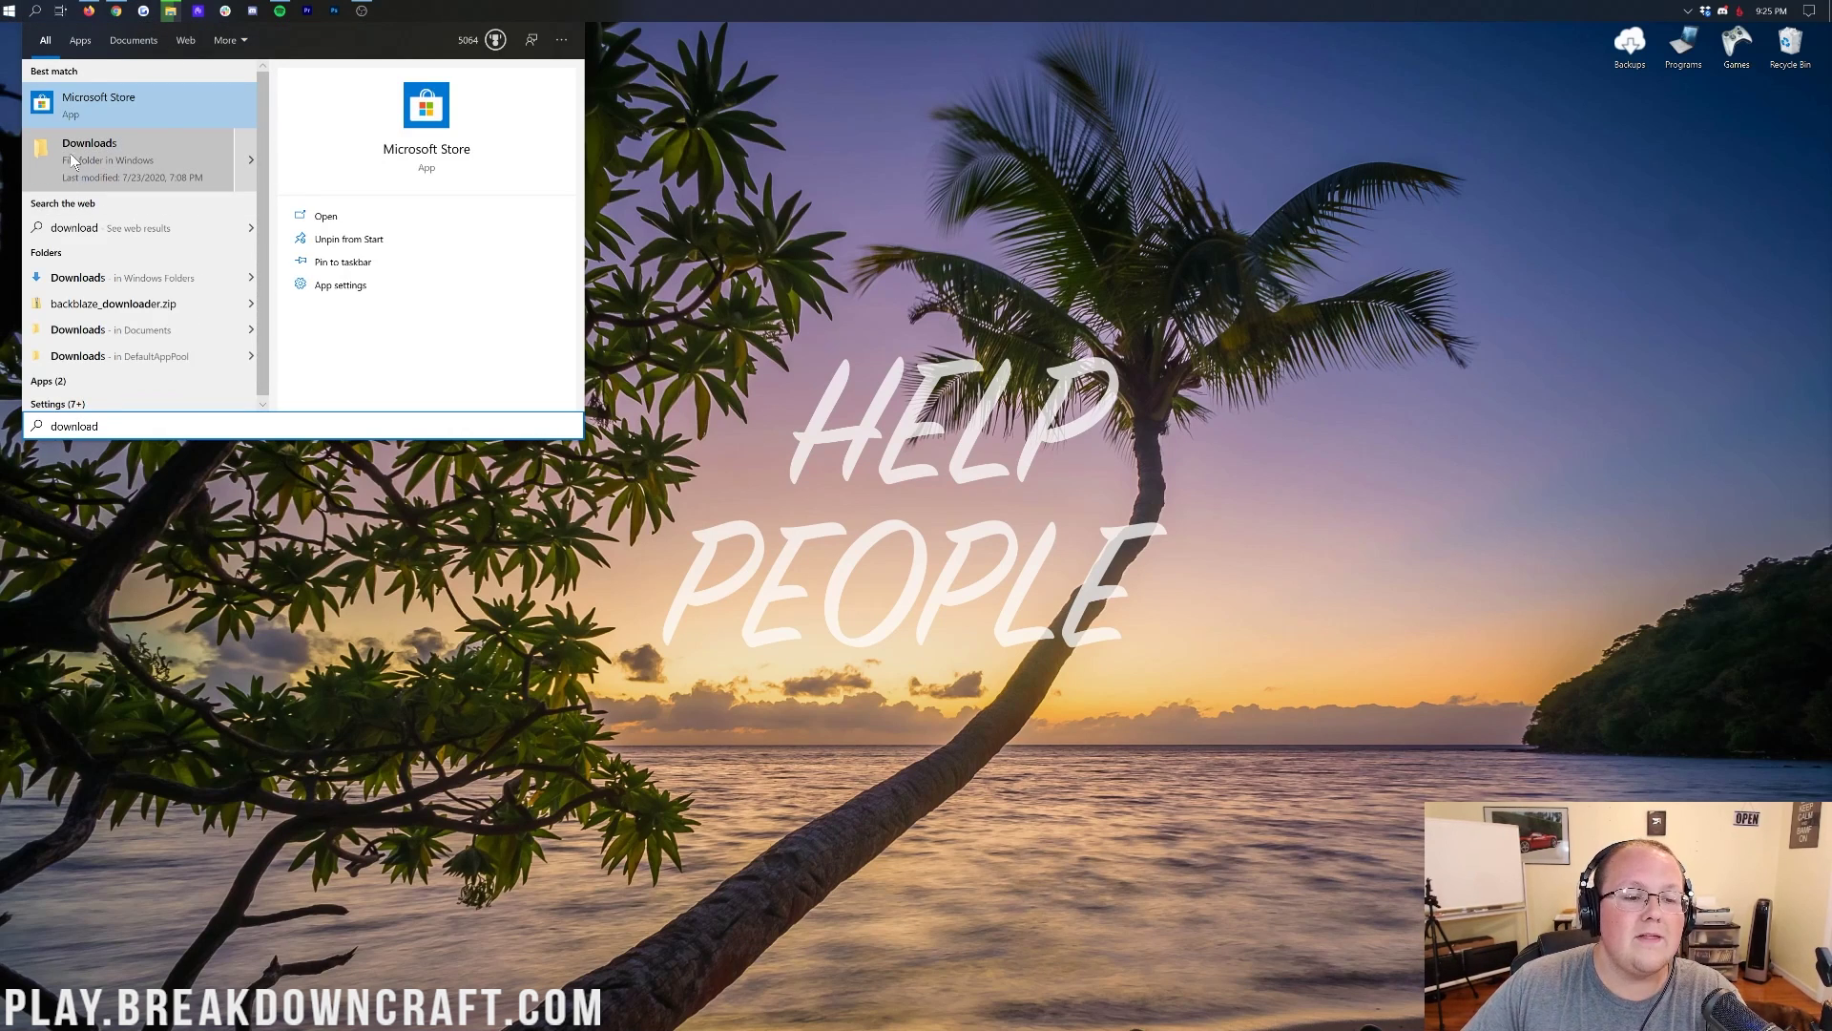
left_click(119, 164)
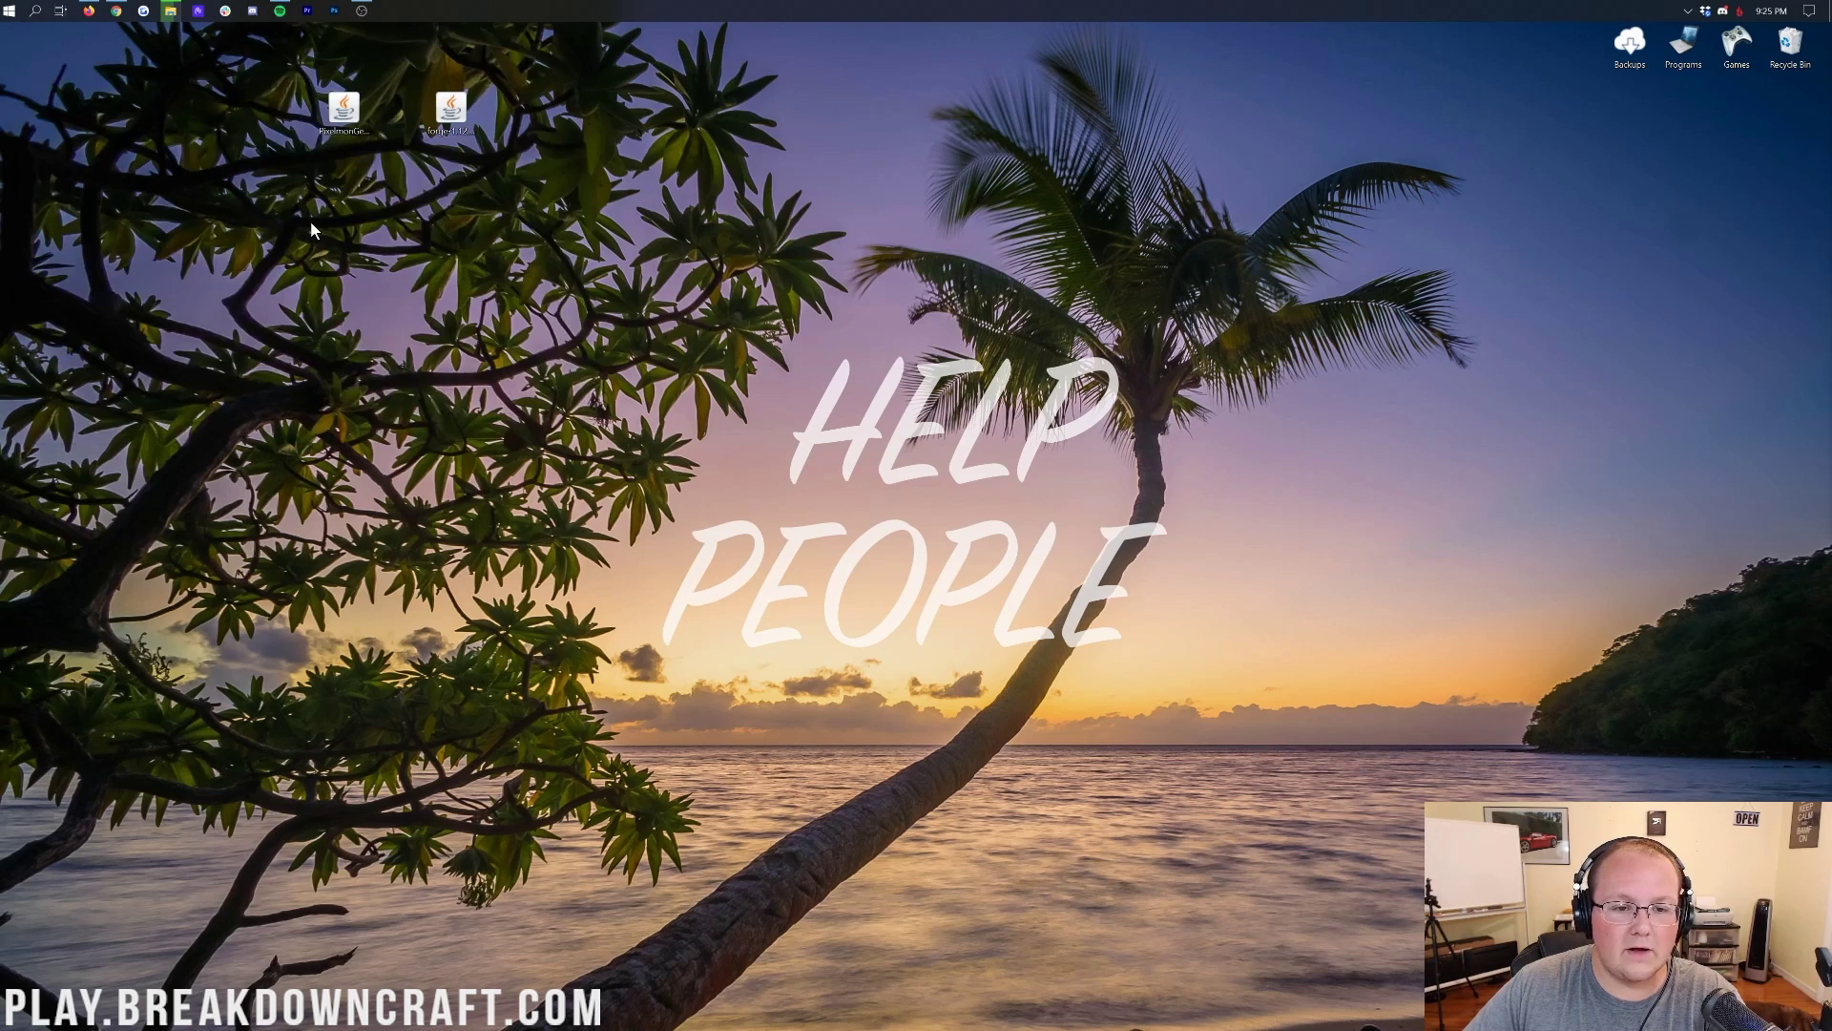
left_click_drag(311, 229, 469, 177)
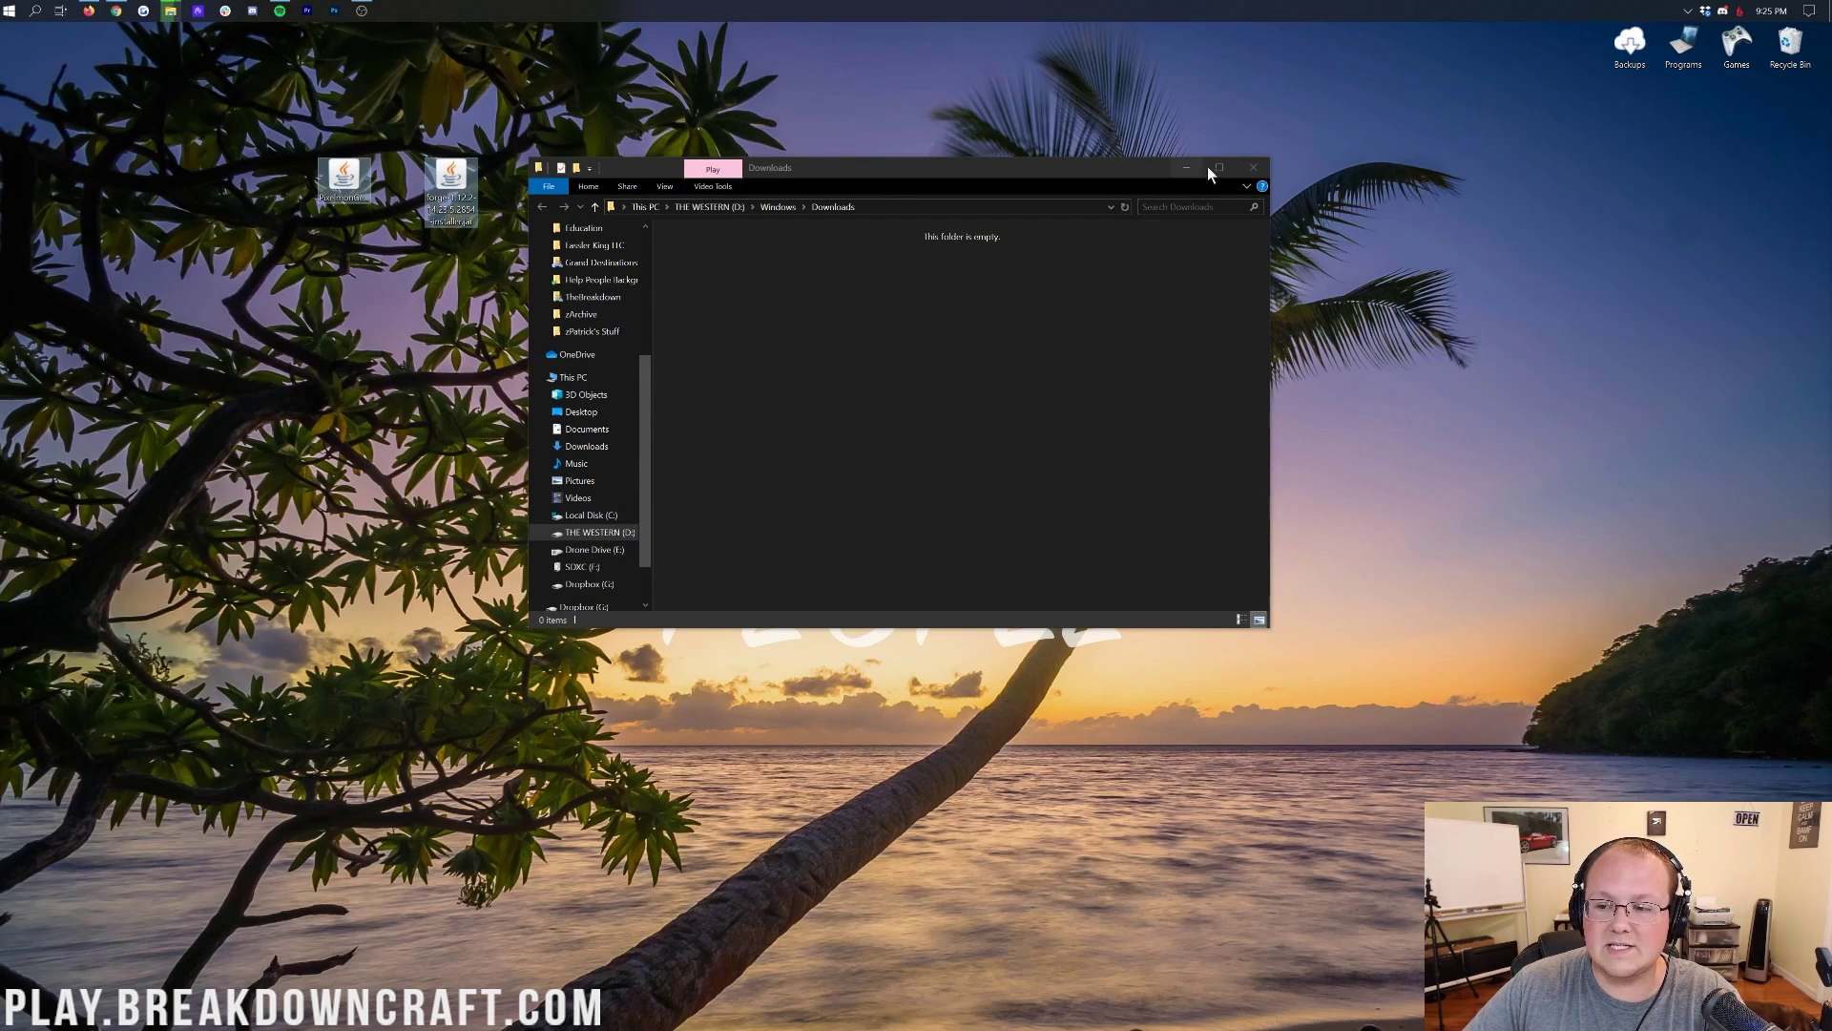
left_click(1262, 171)
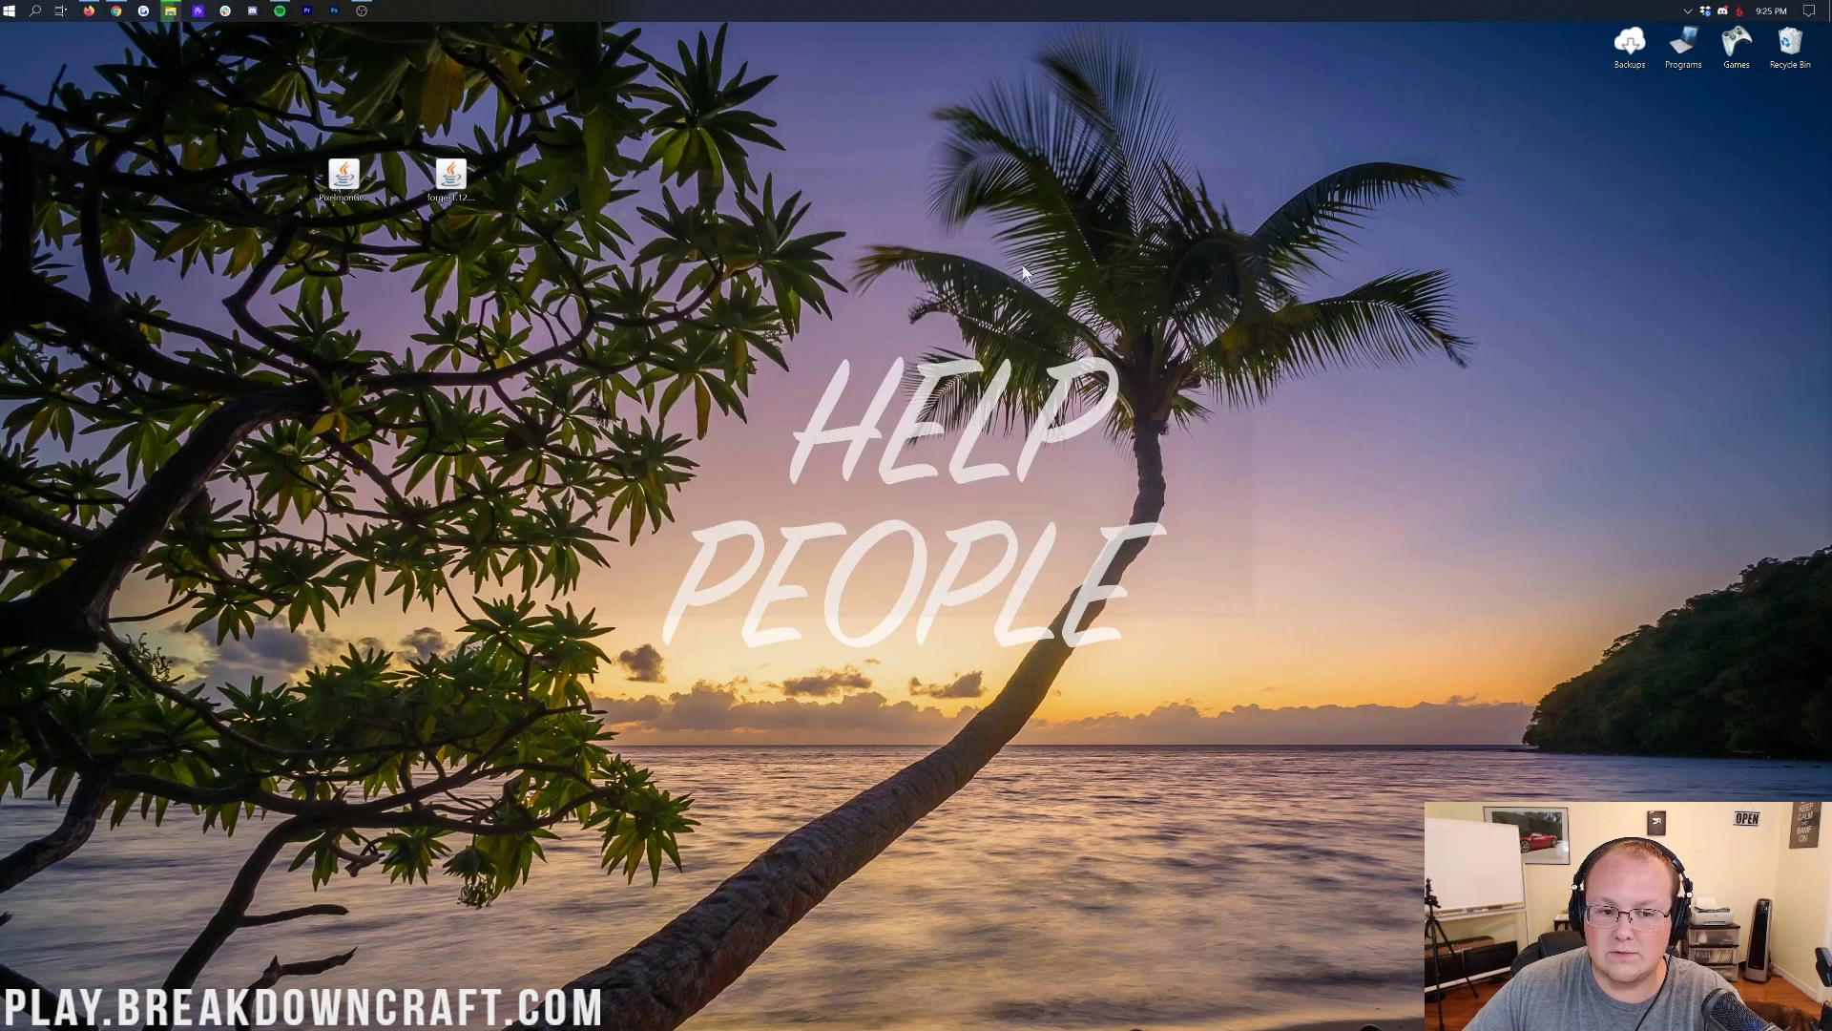
Open the Forge jar on the desktop with Java(TM) Platform SE binary and install the Forge client.
right_click(446, 196)
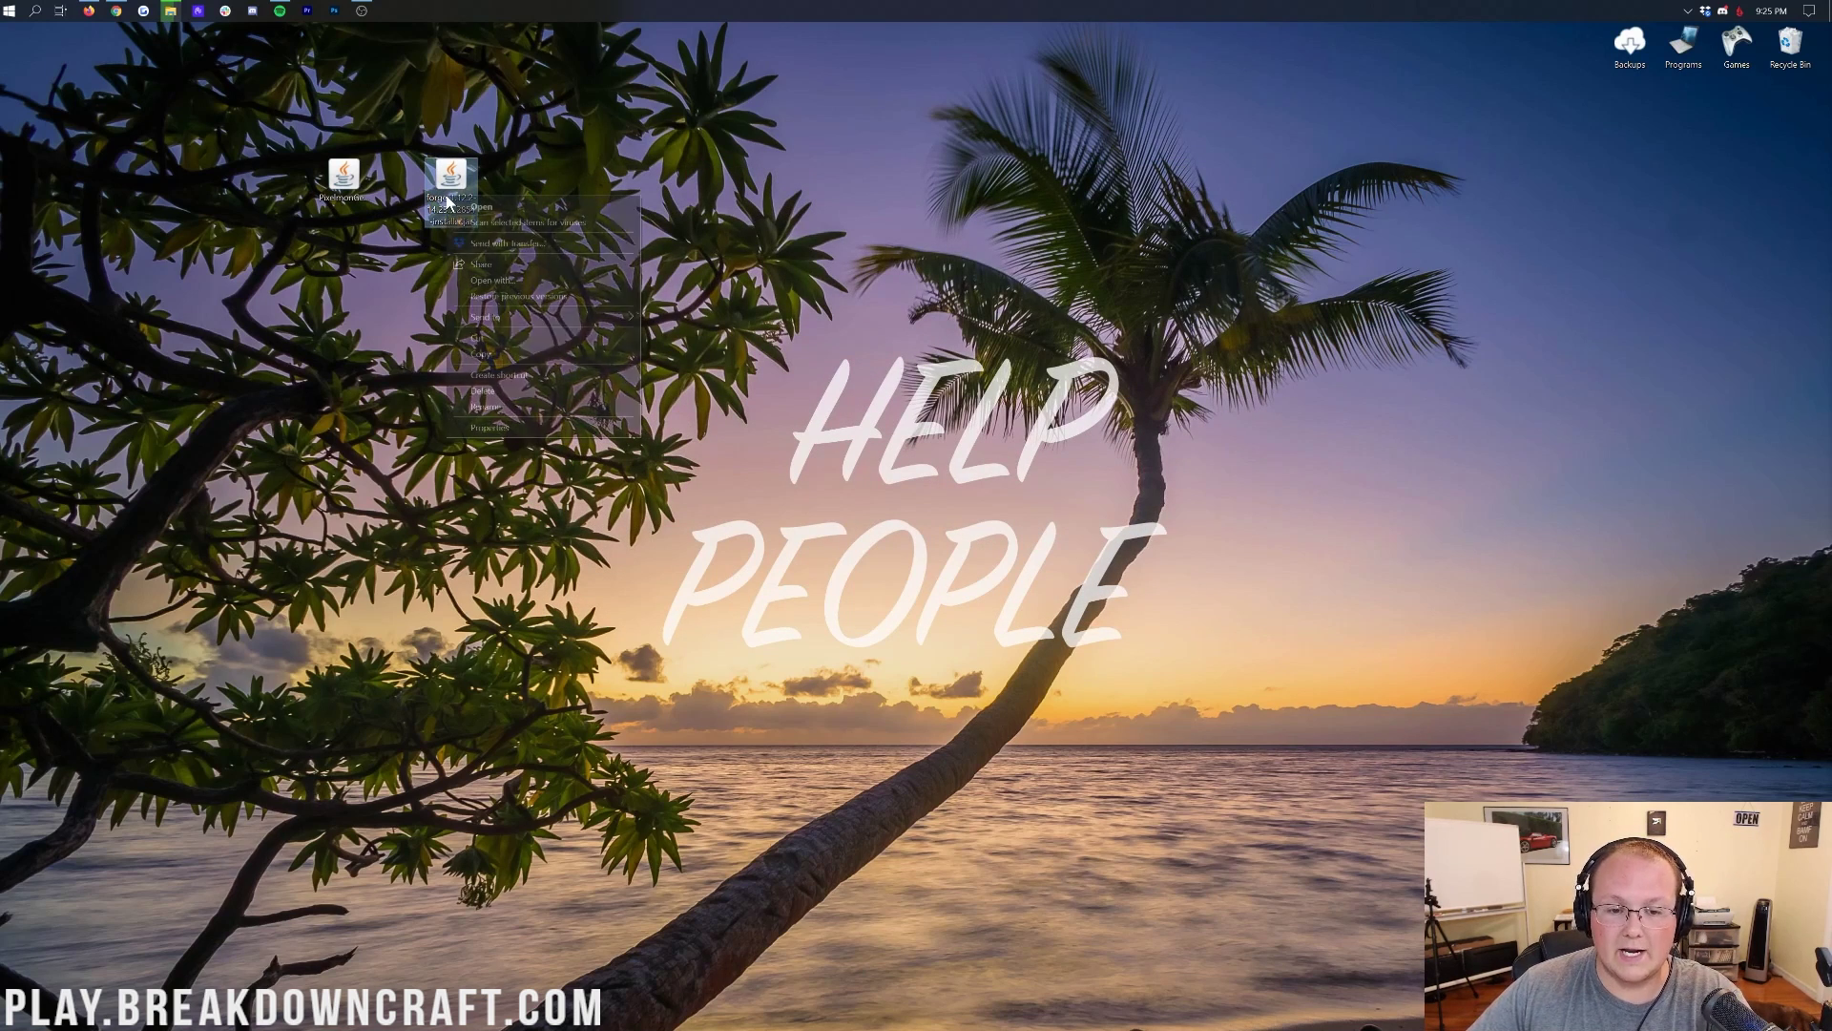
left_click(468, 283)
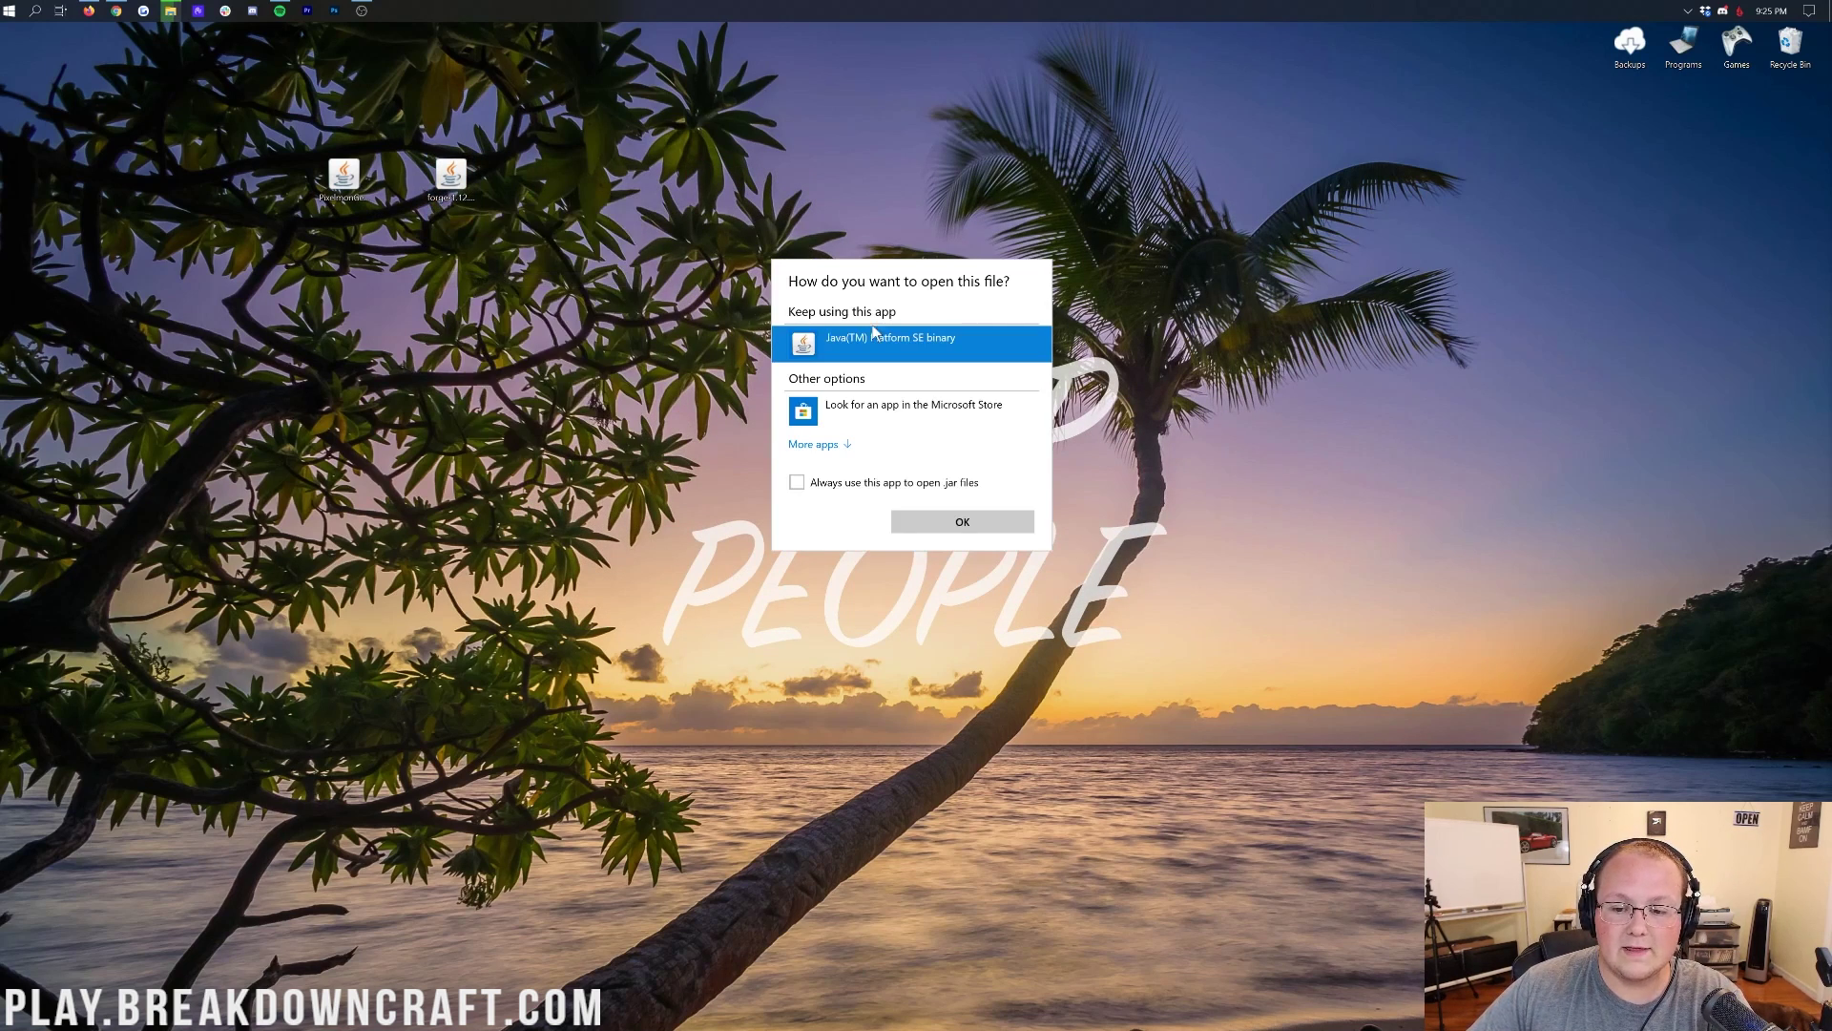
left_click(962, 521)
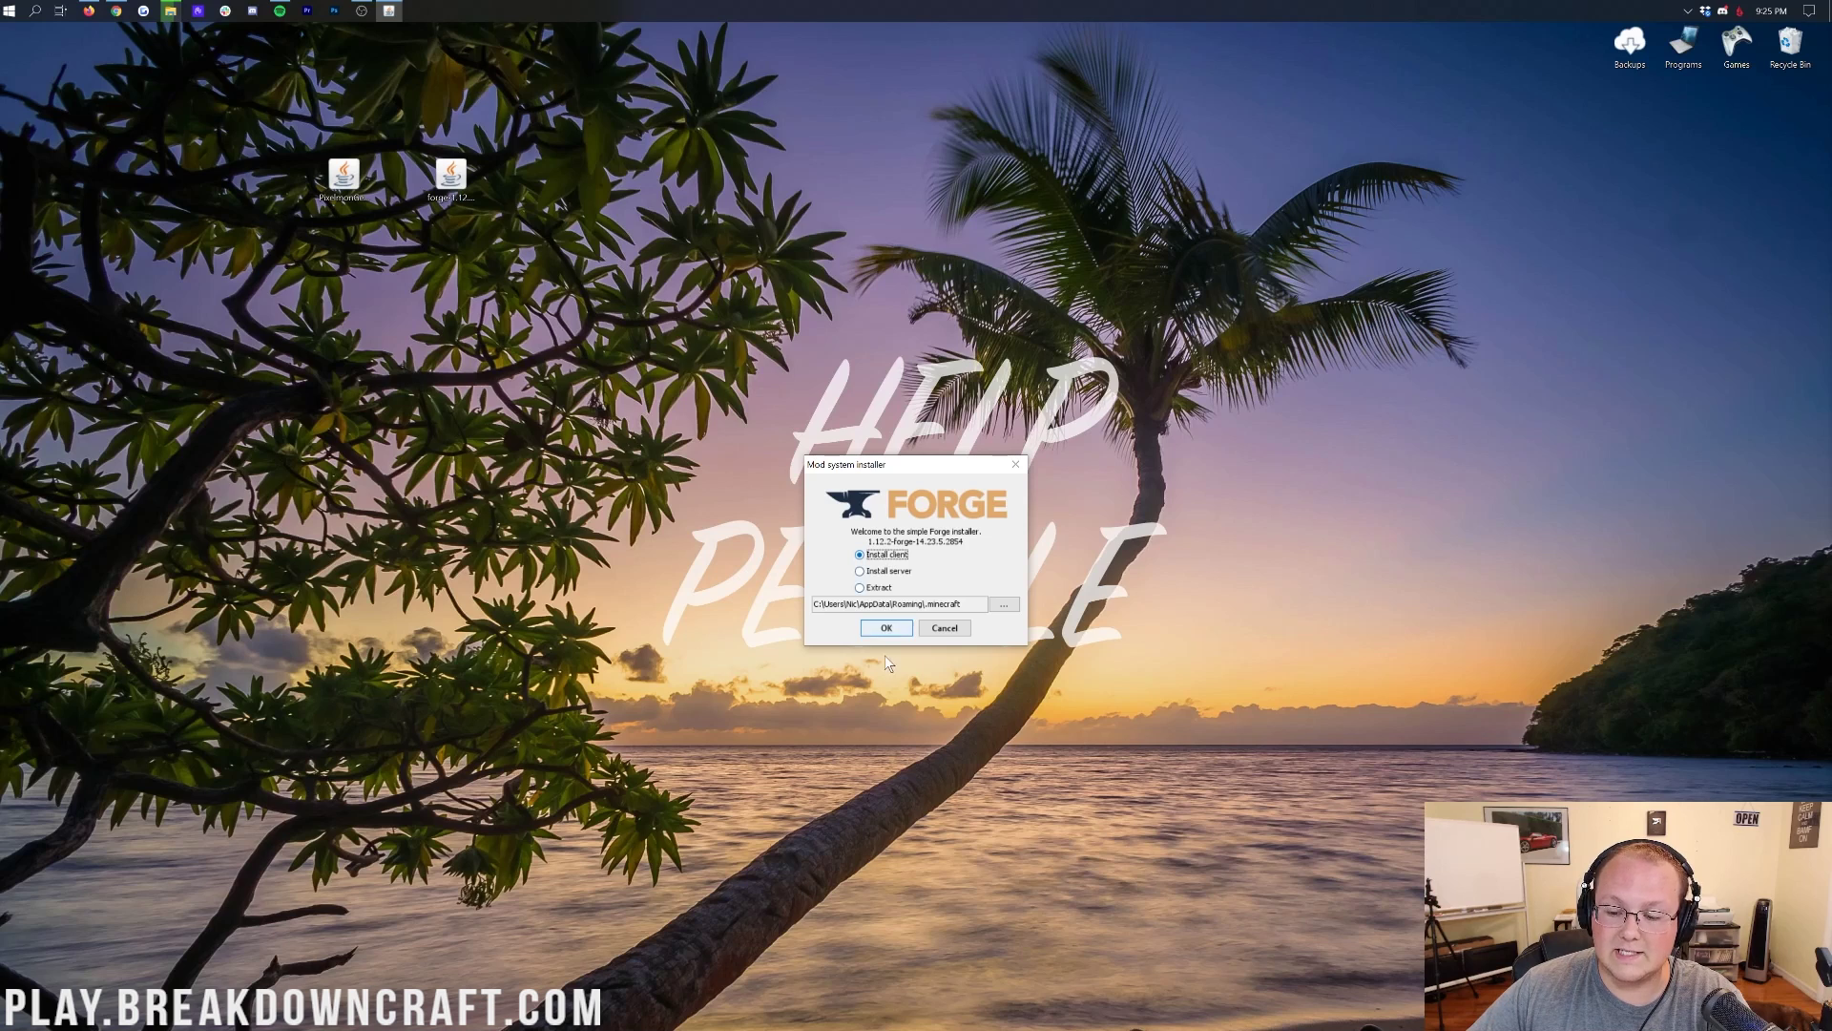
left_click(885, 628)
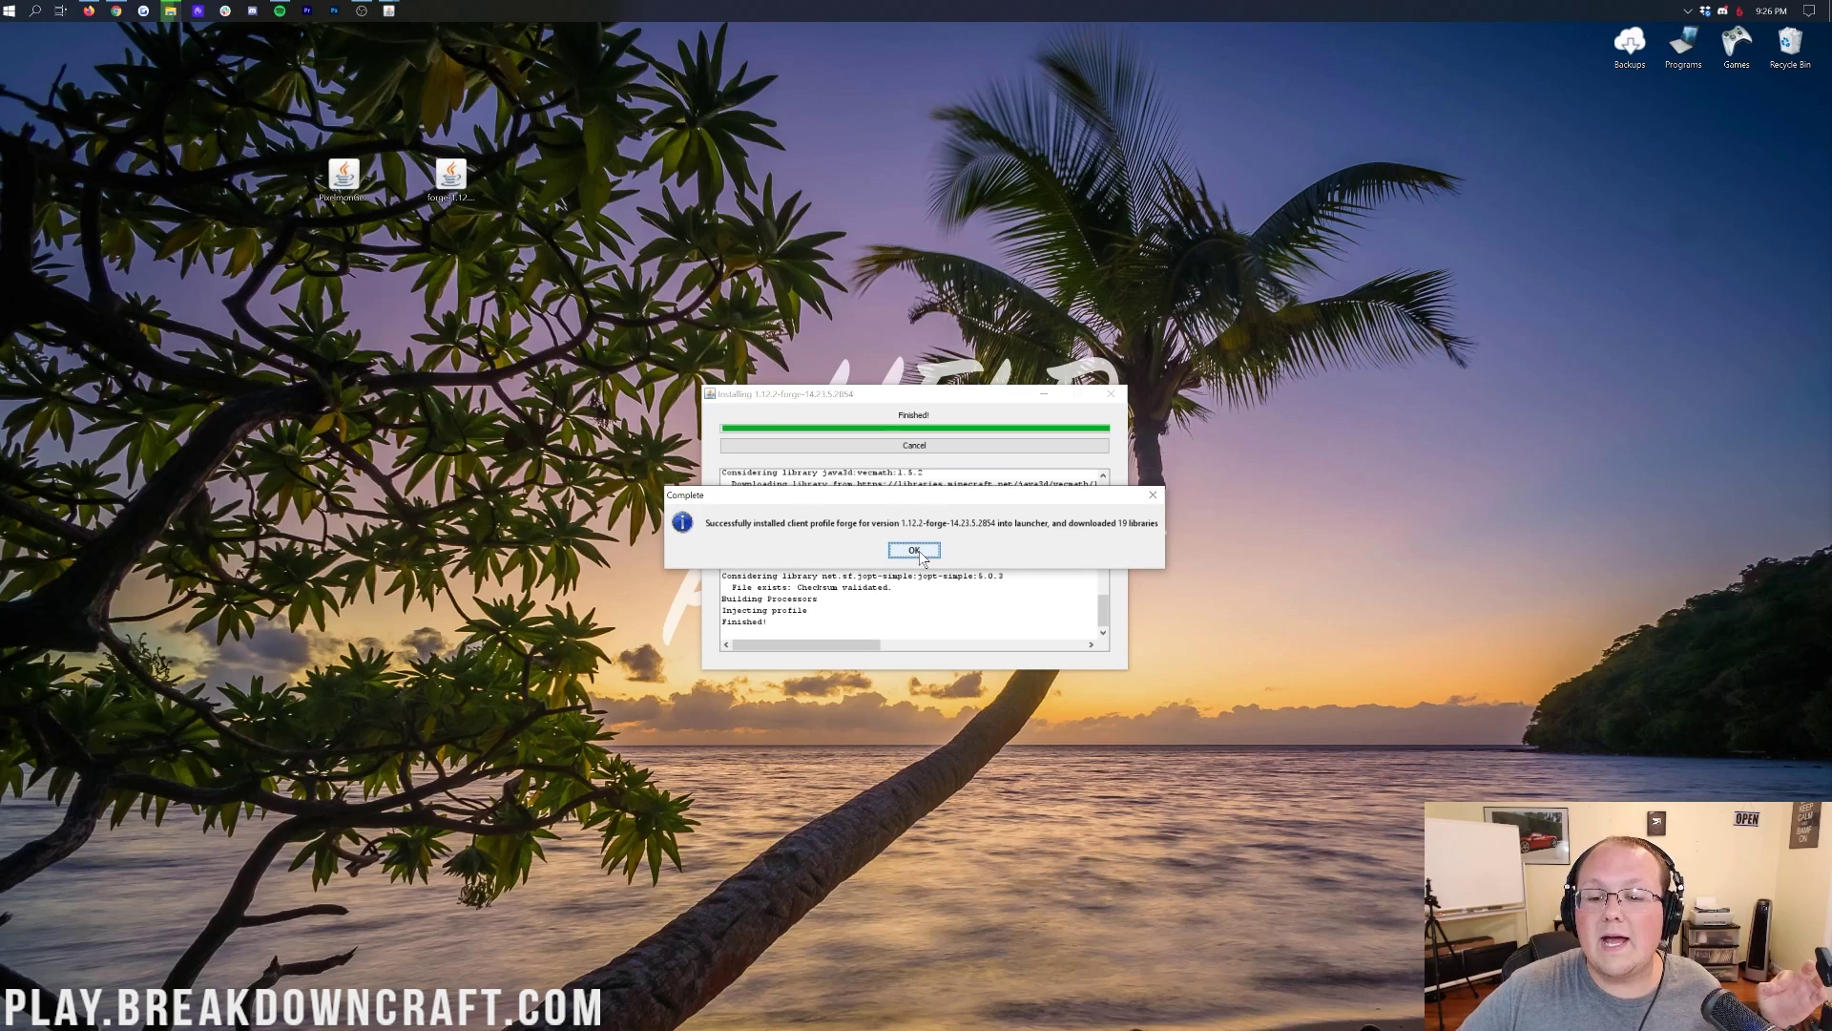
left_click(916, 552)
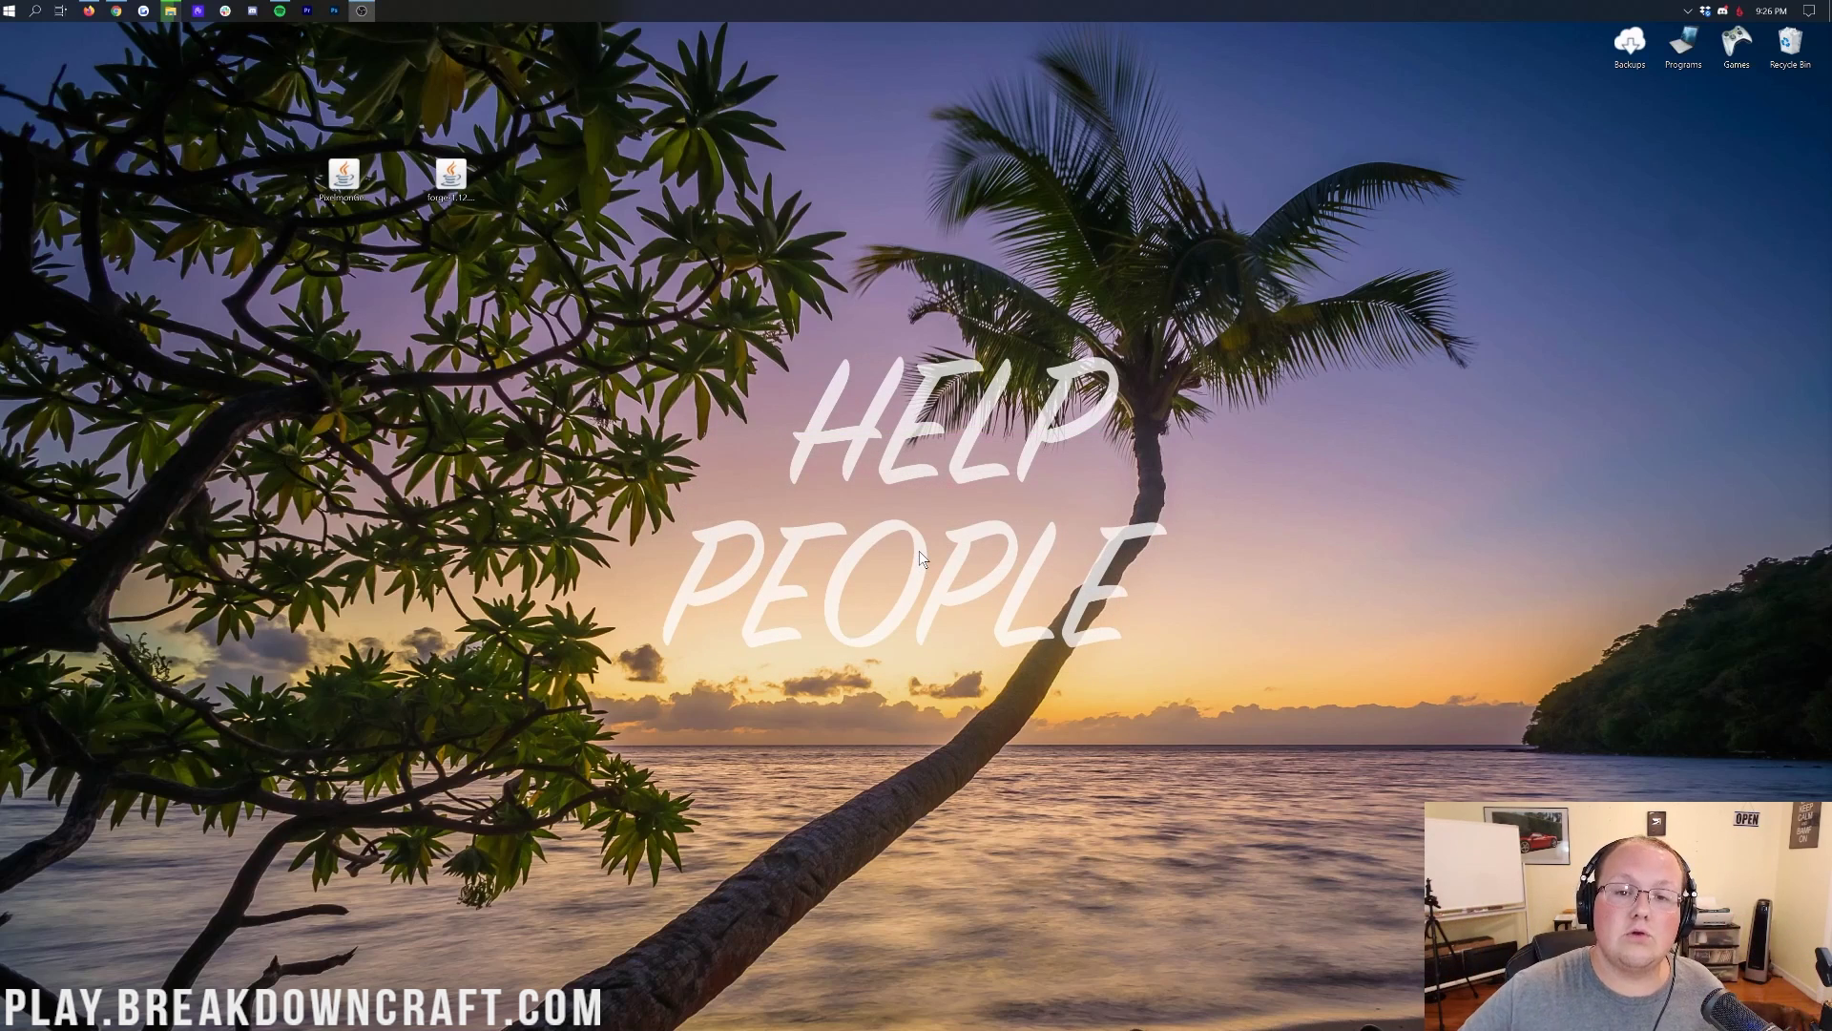
In Chrome, look through the TheBreakdown.xyz guide on downloading and installing Java for Minecraft, and return to the desktop.
left_click(116, 11)
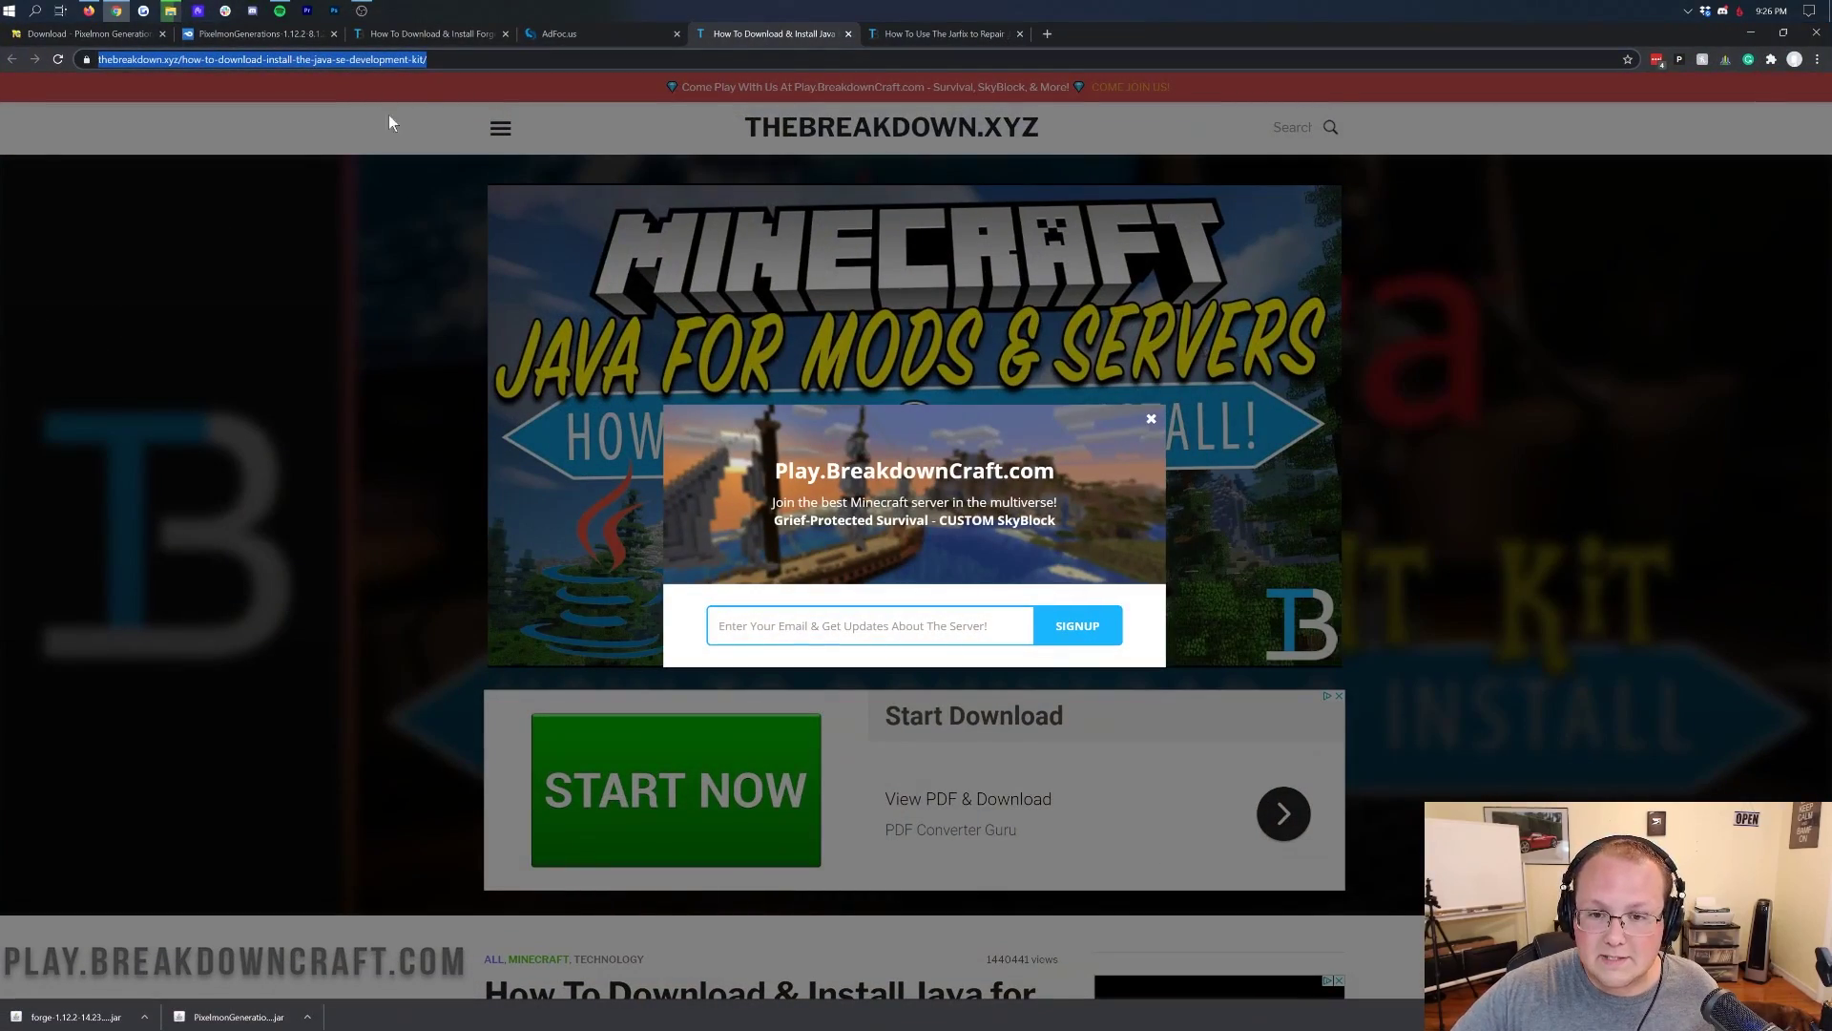
left_click(1150, 418)
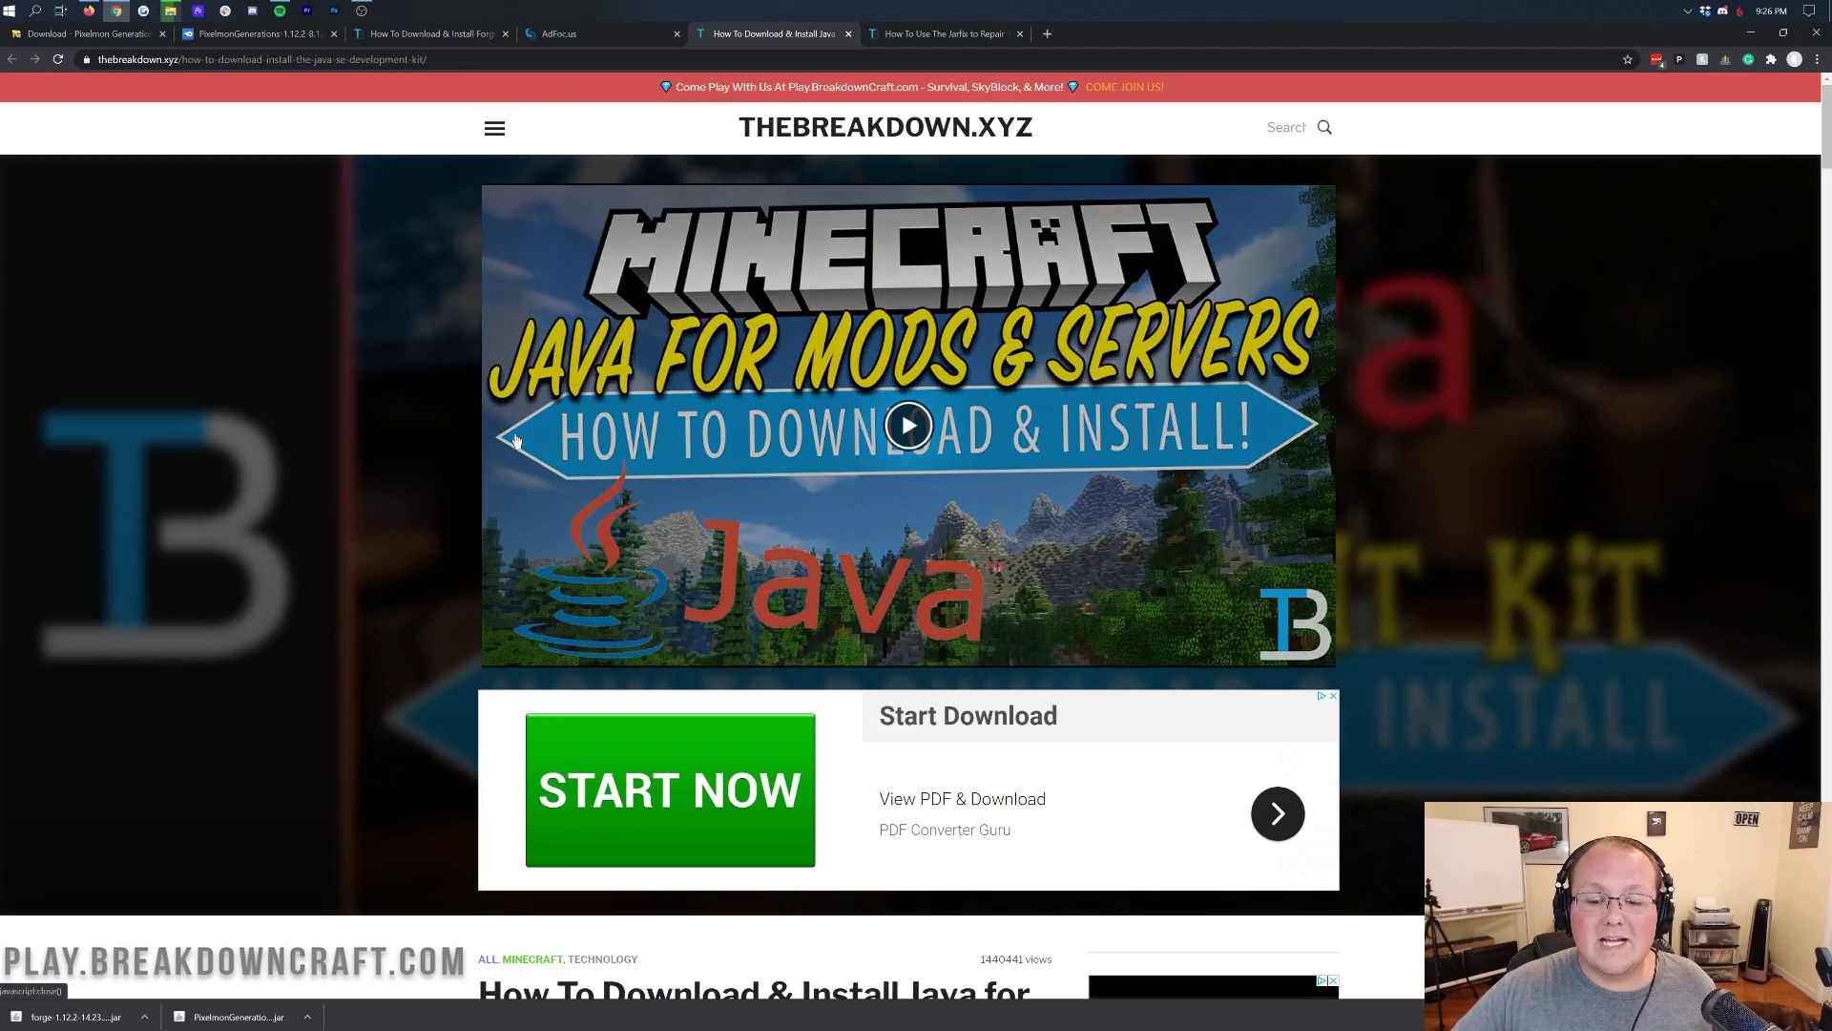
scroll(516, 440, "down", 4)
scroll(516, 440, "down", 7)
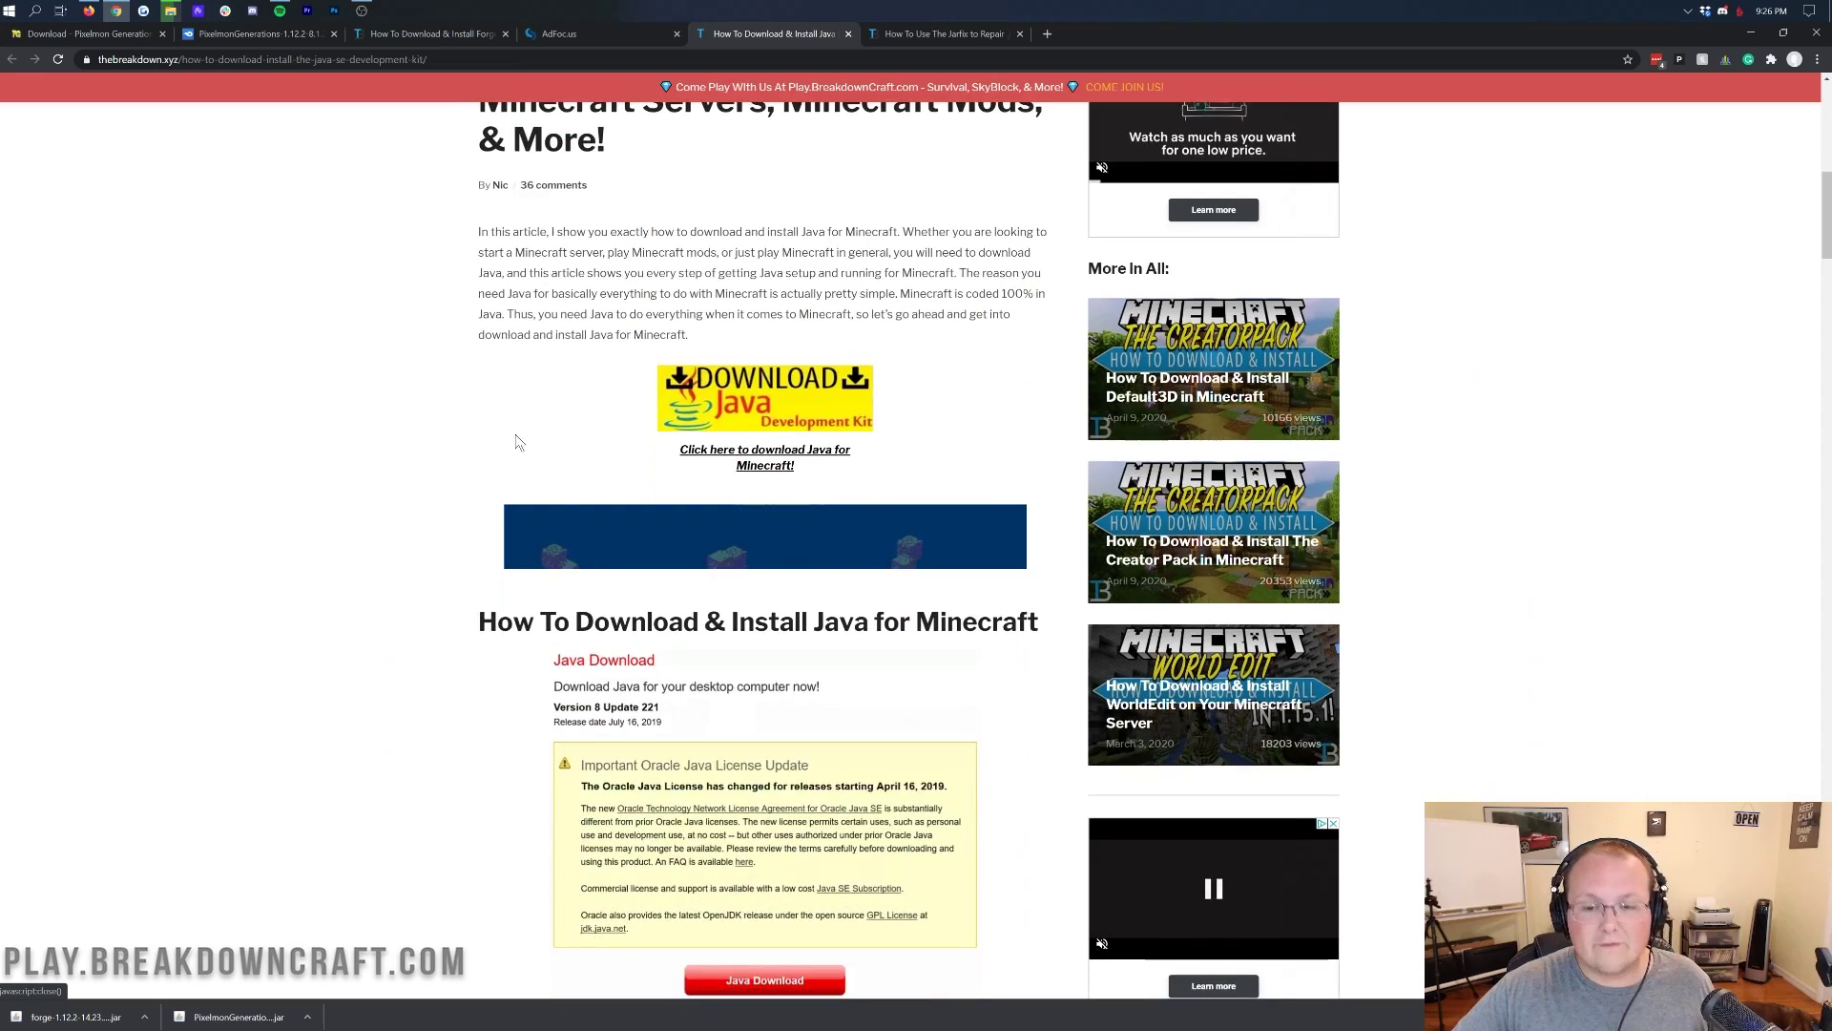
scroll(674, 426, "up", 3)
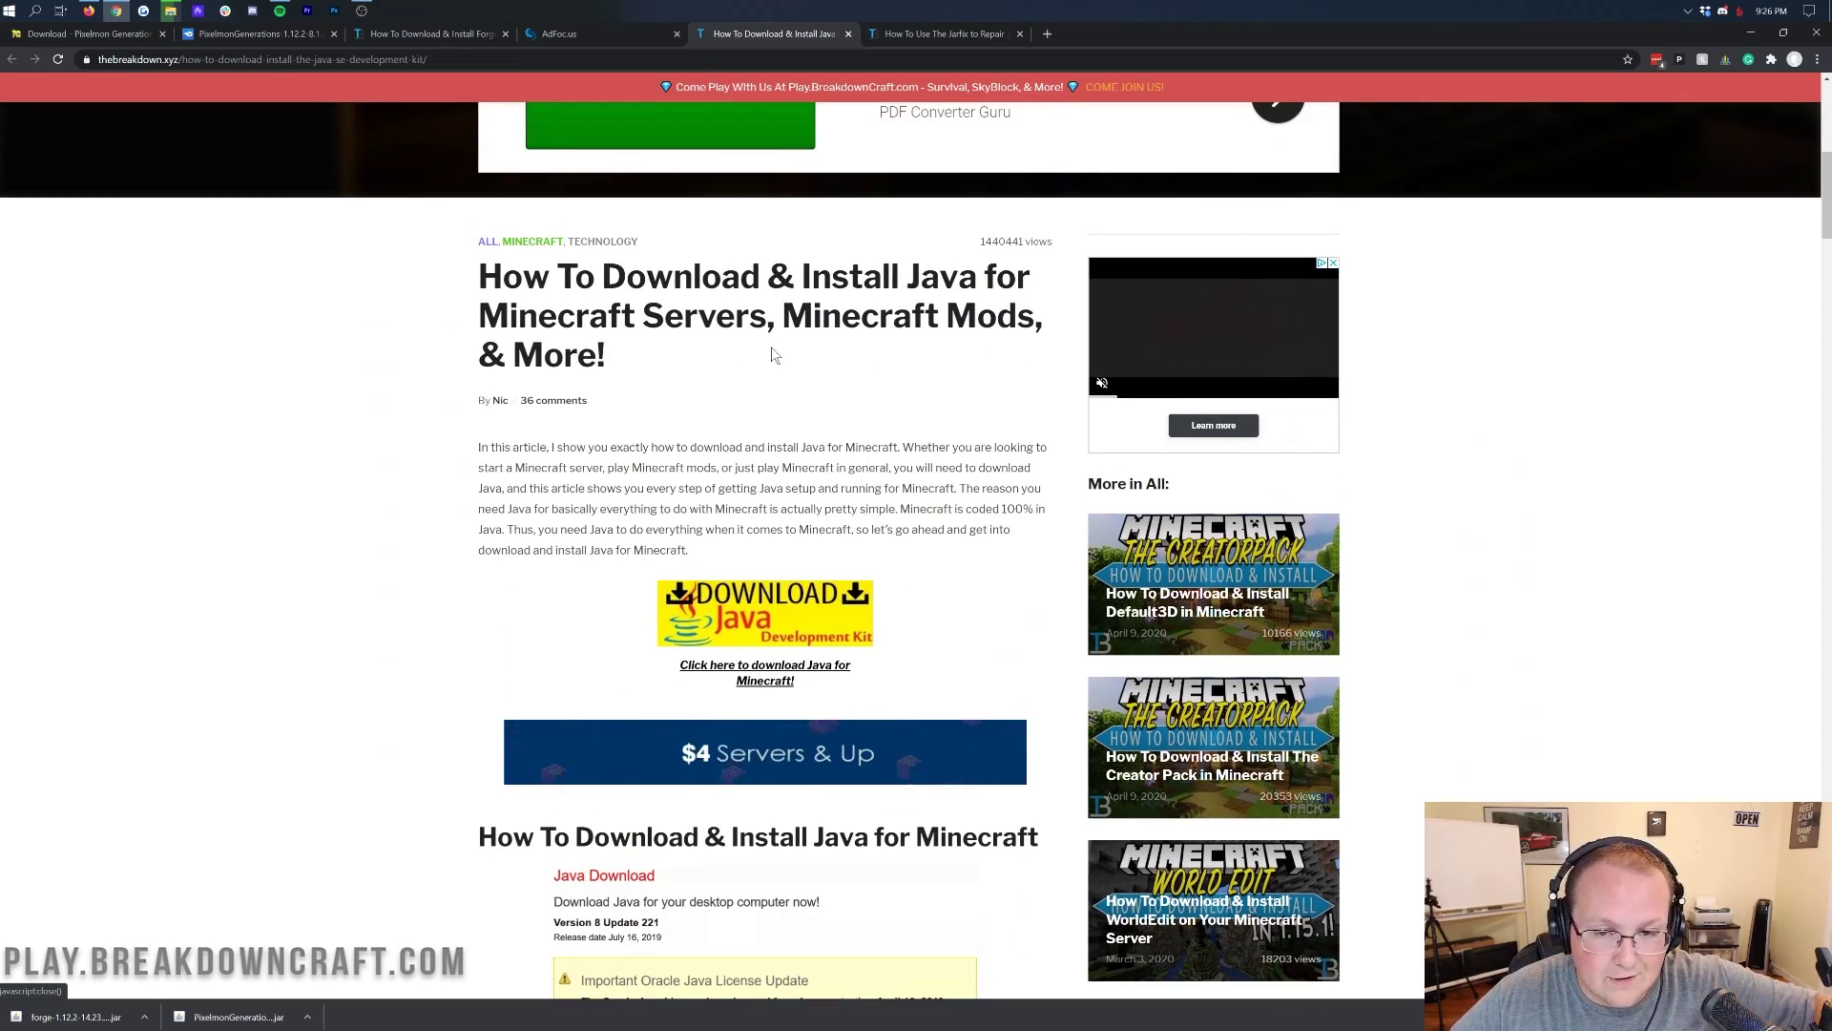
scroll(764, 550, "down", 10)
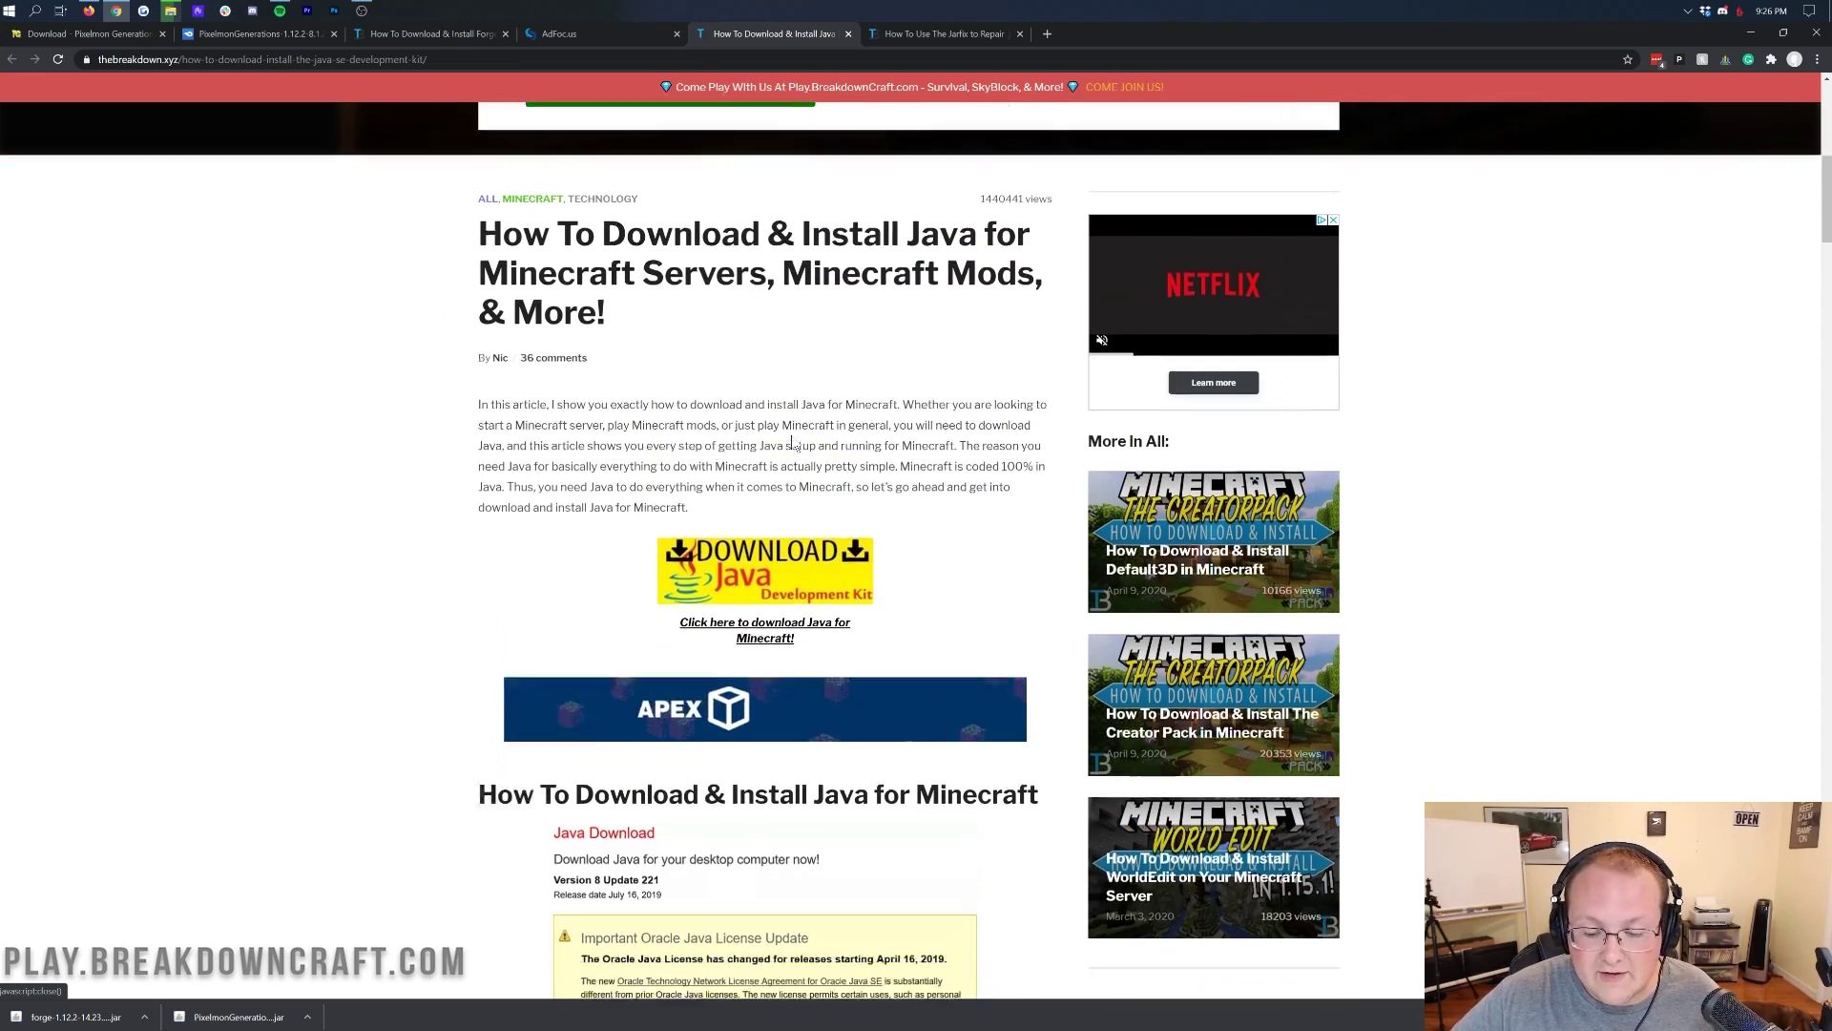
scroll(792, 435, "down", 5)
scroll(792, 435, "up", 15)
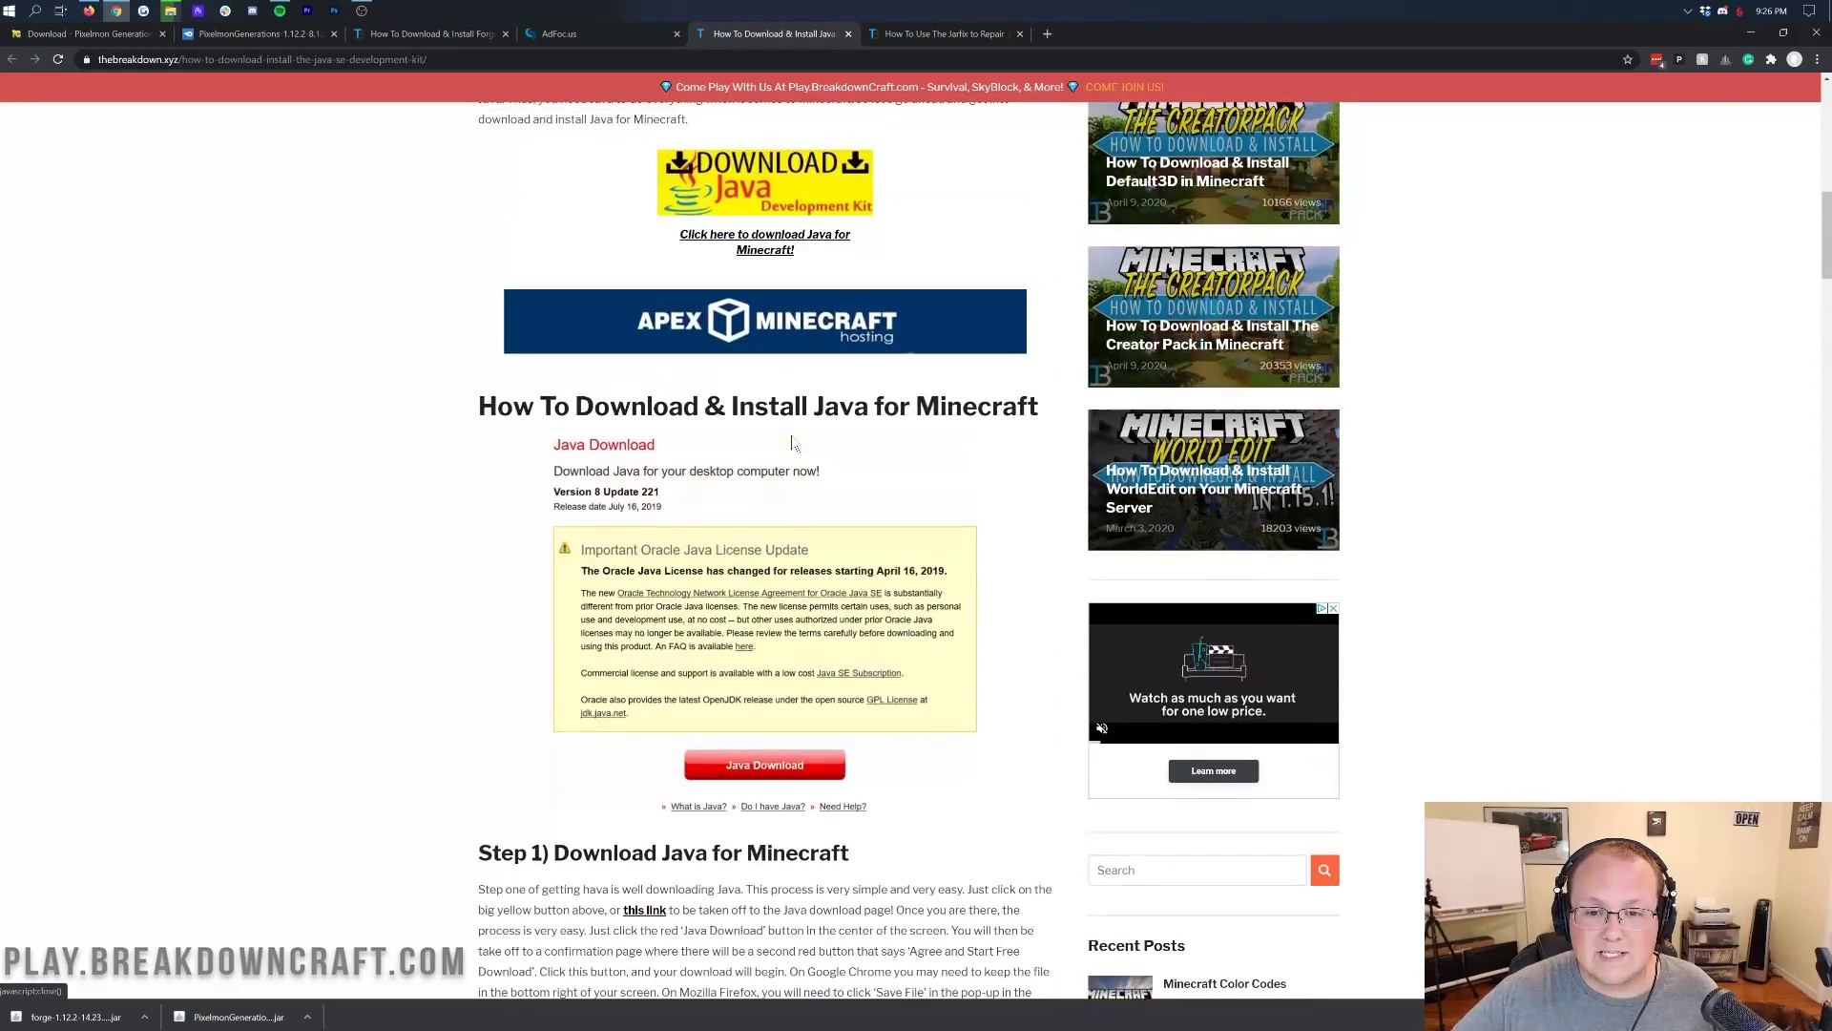
scroll(792, 435, "up", 2)
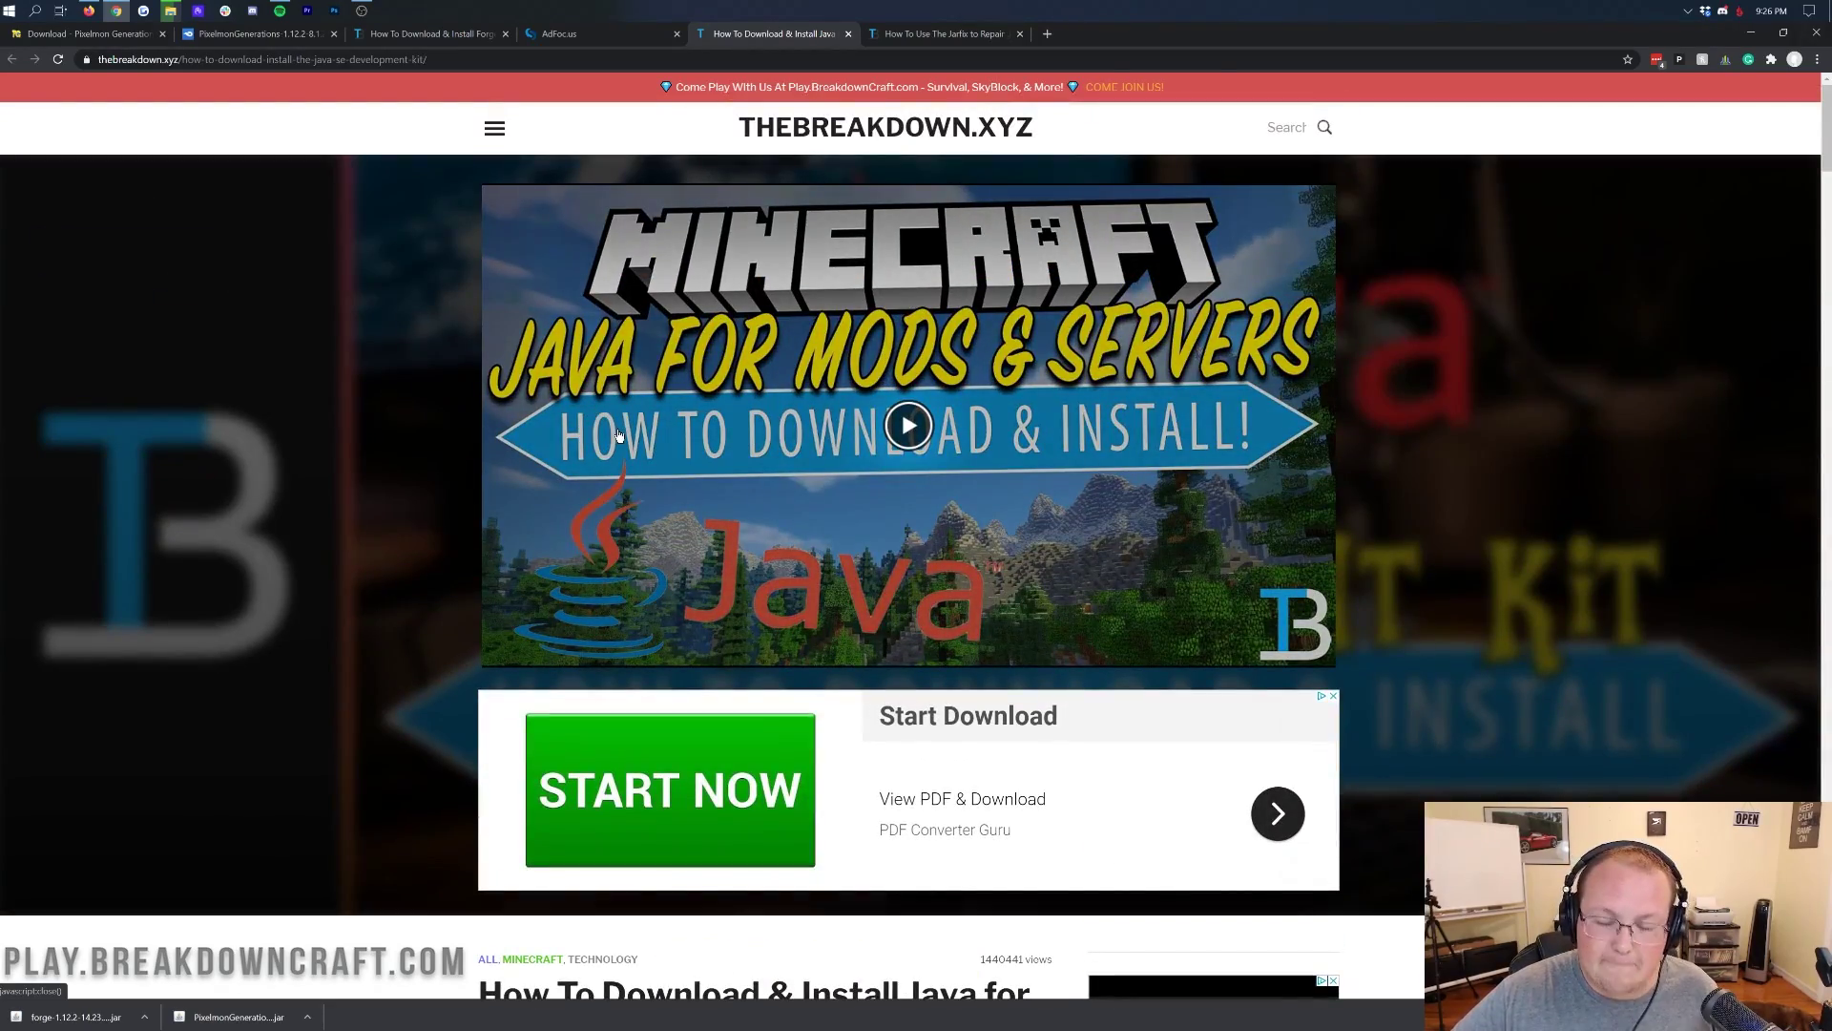
key("super+d")
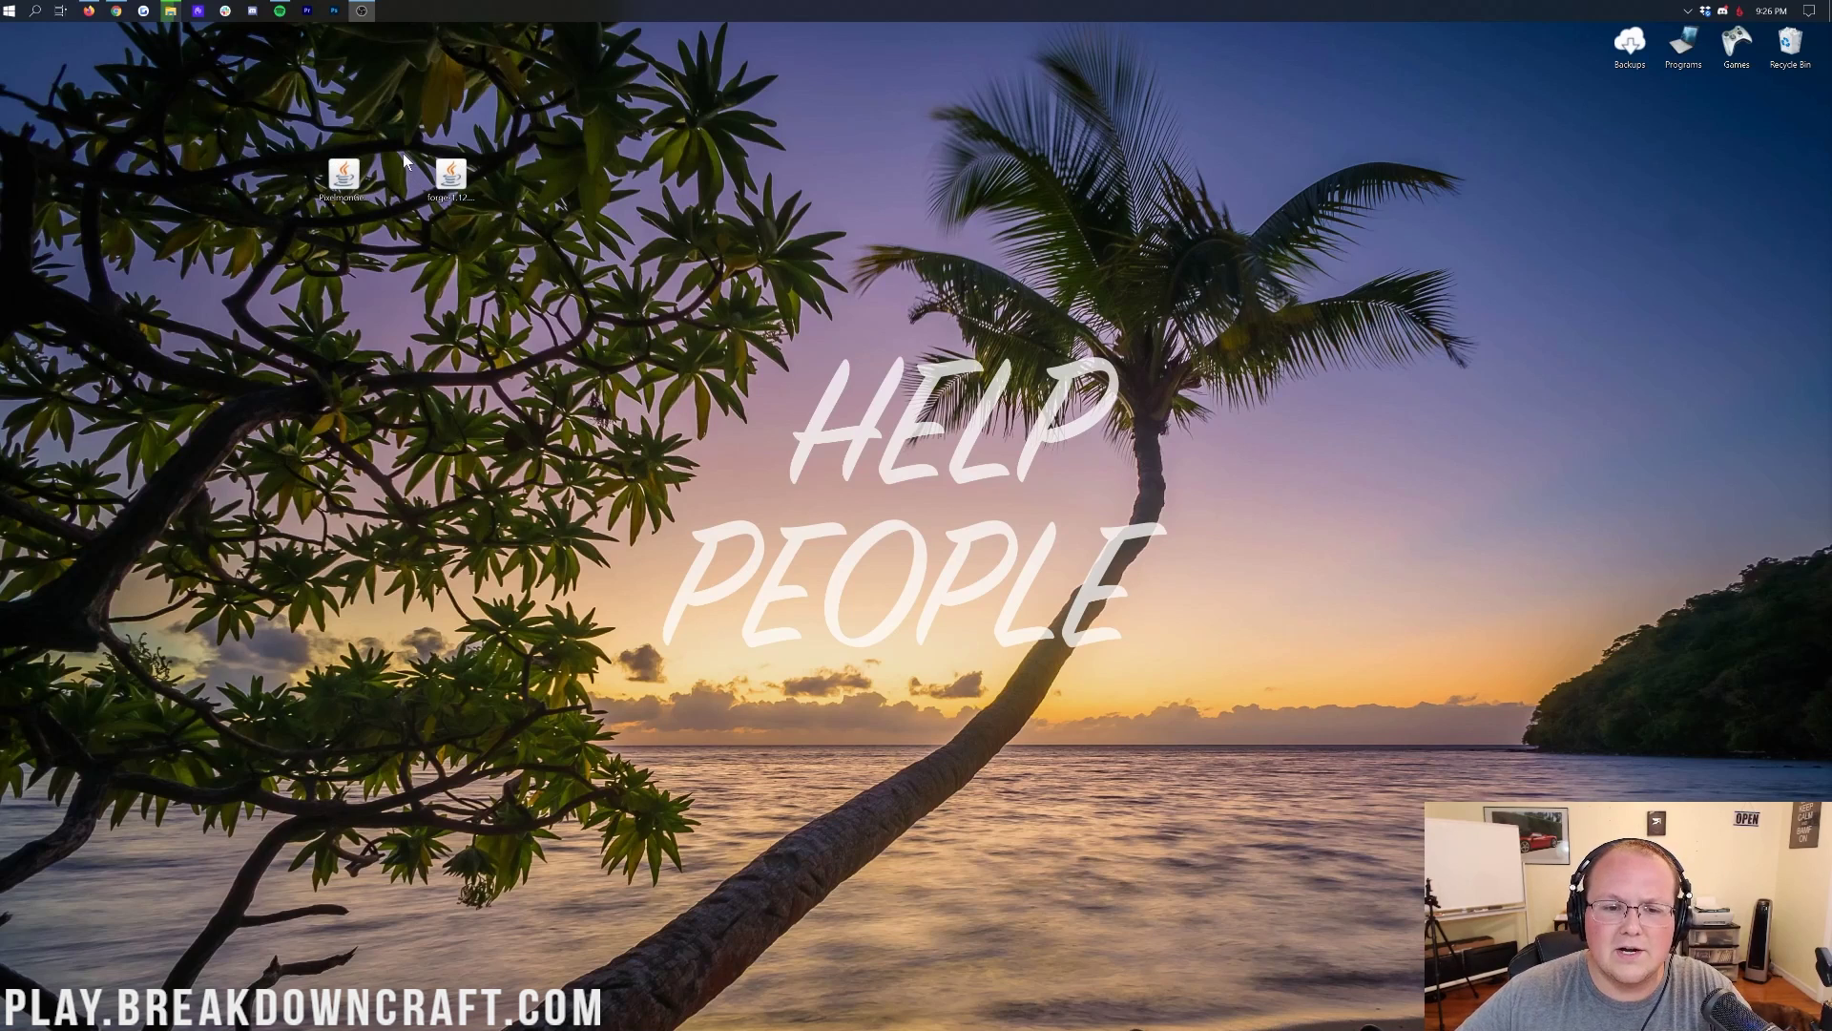
right_click(427, 164)
left_click(536, 250)
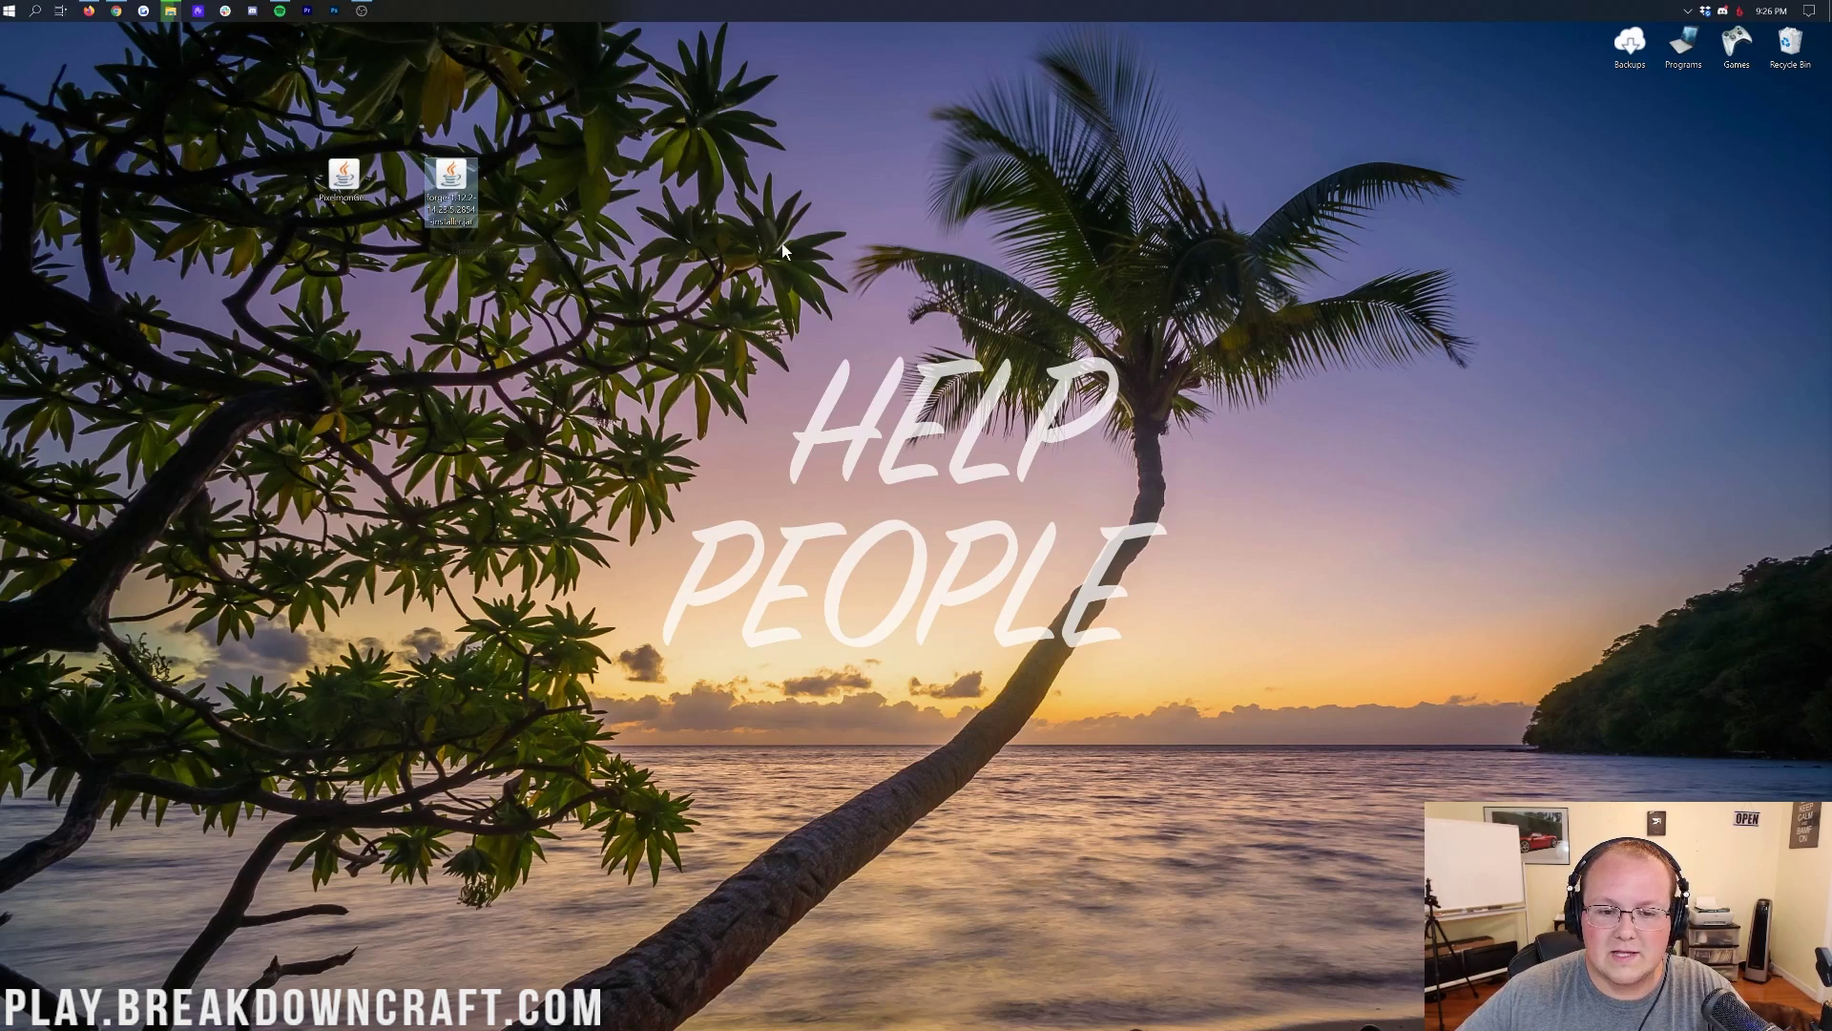
left_click(449, 357)
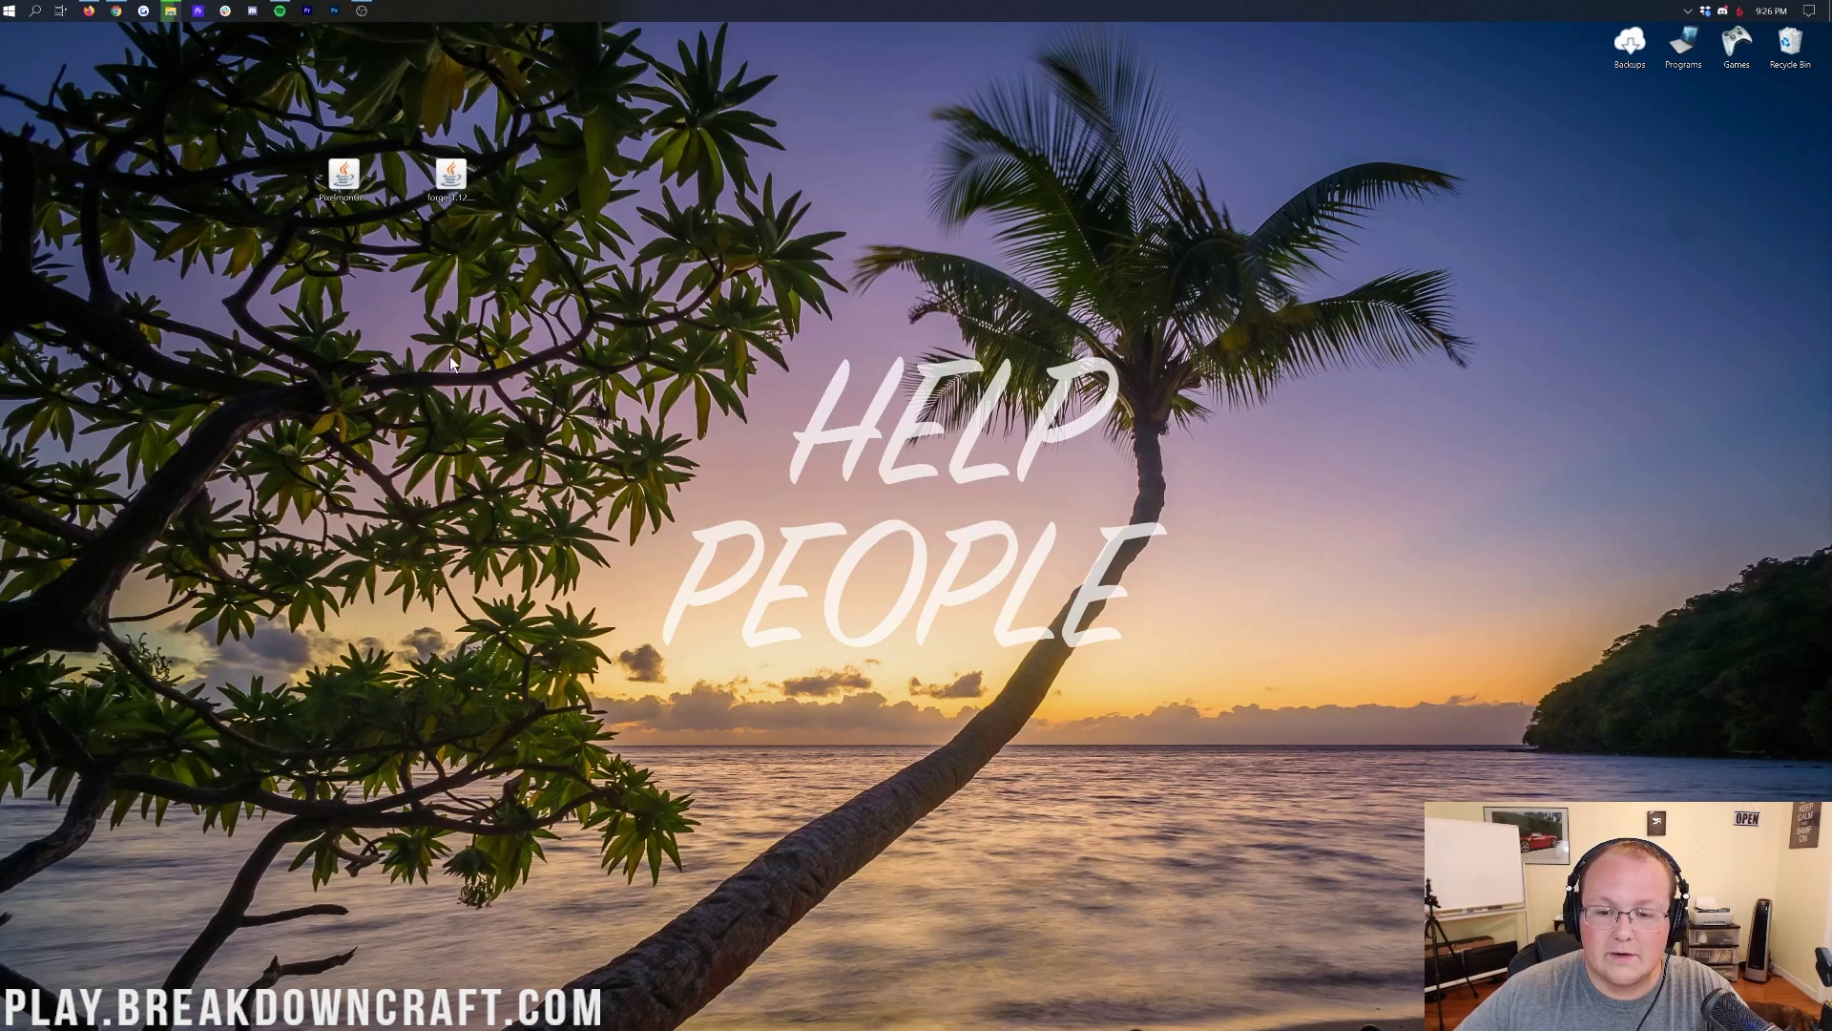
In Chrome, look through the already open guide on repairing .jar files with Jarfix, and return to the desktop.
left_click(115, 10)
left_click(950, 34)
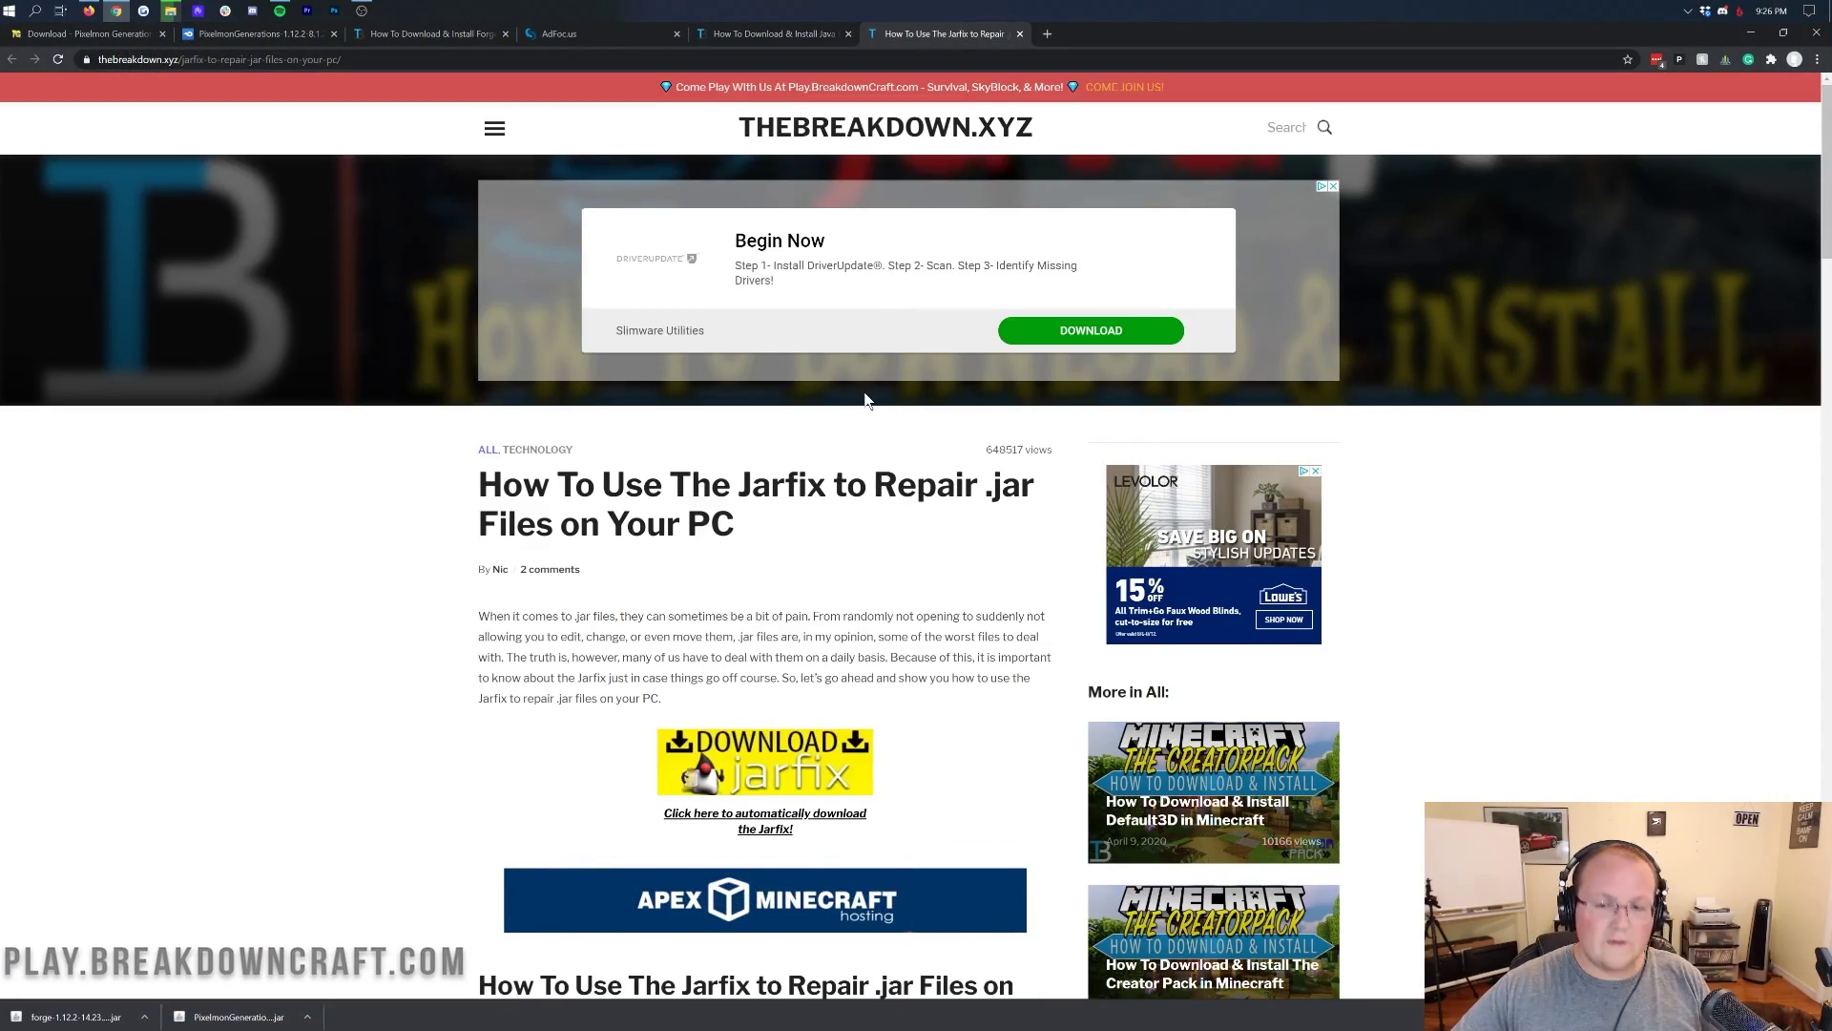
scroll(866, 399, "down", 12)
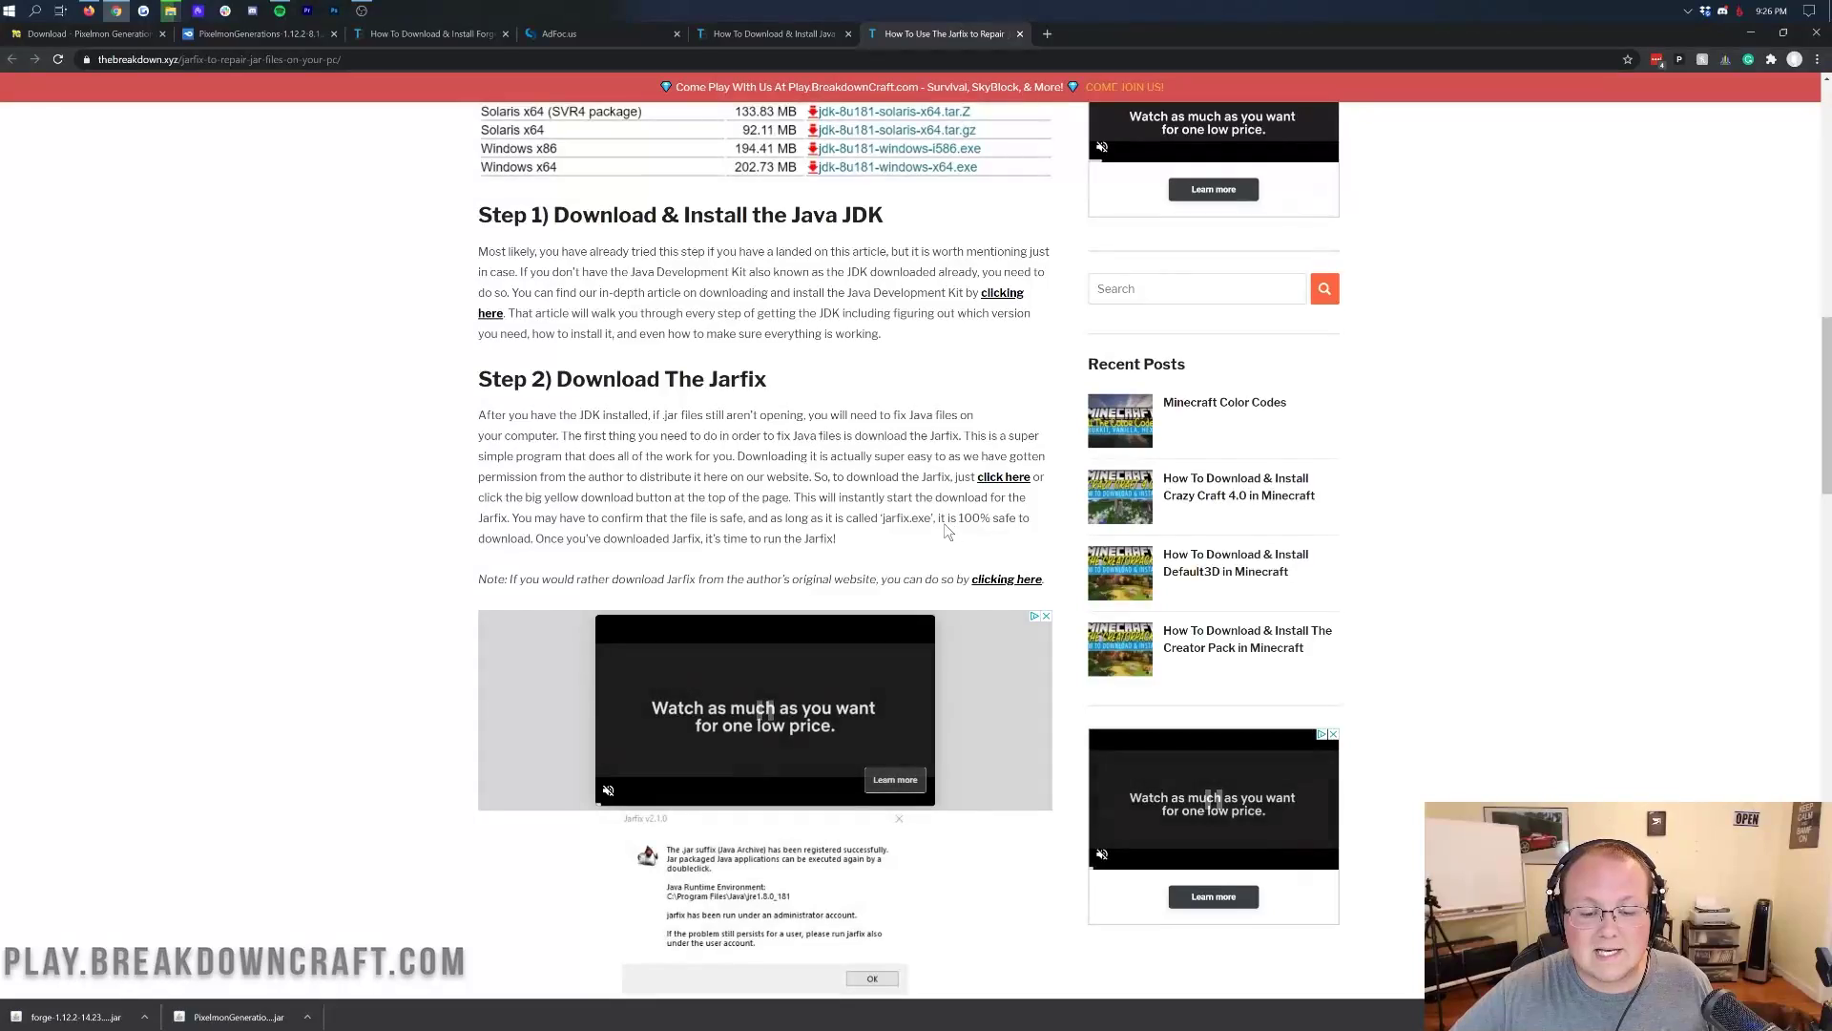
scroll(943, 530, "down", 5)
left_click(1750, 33)
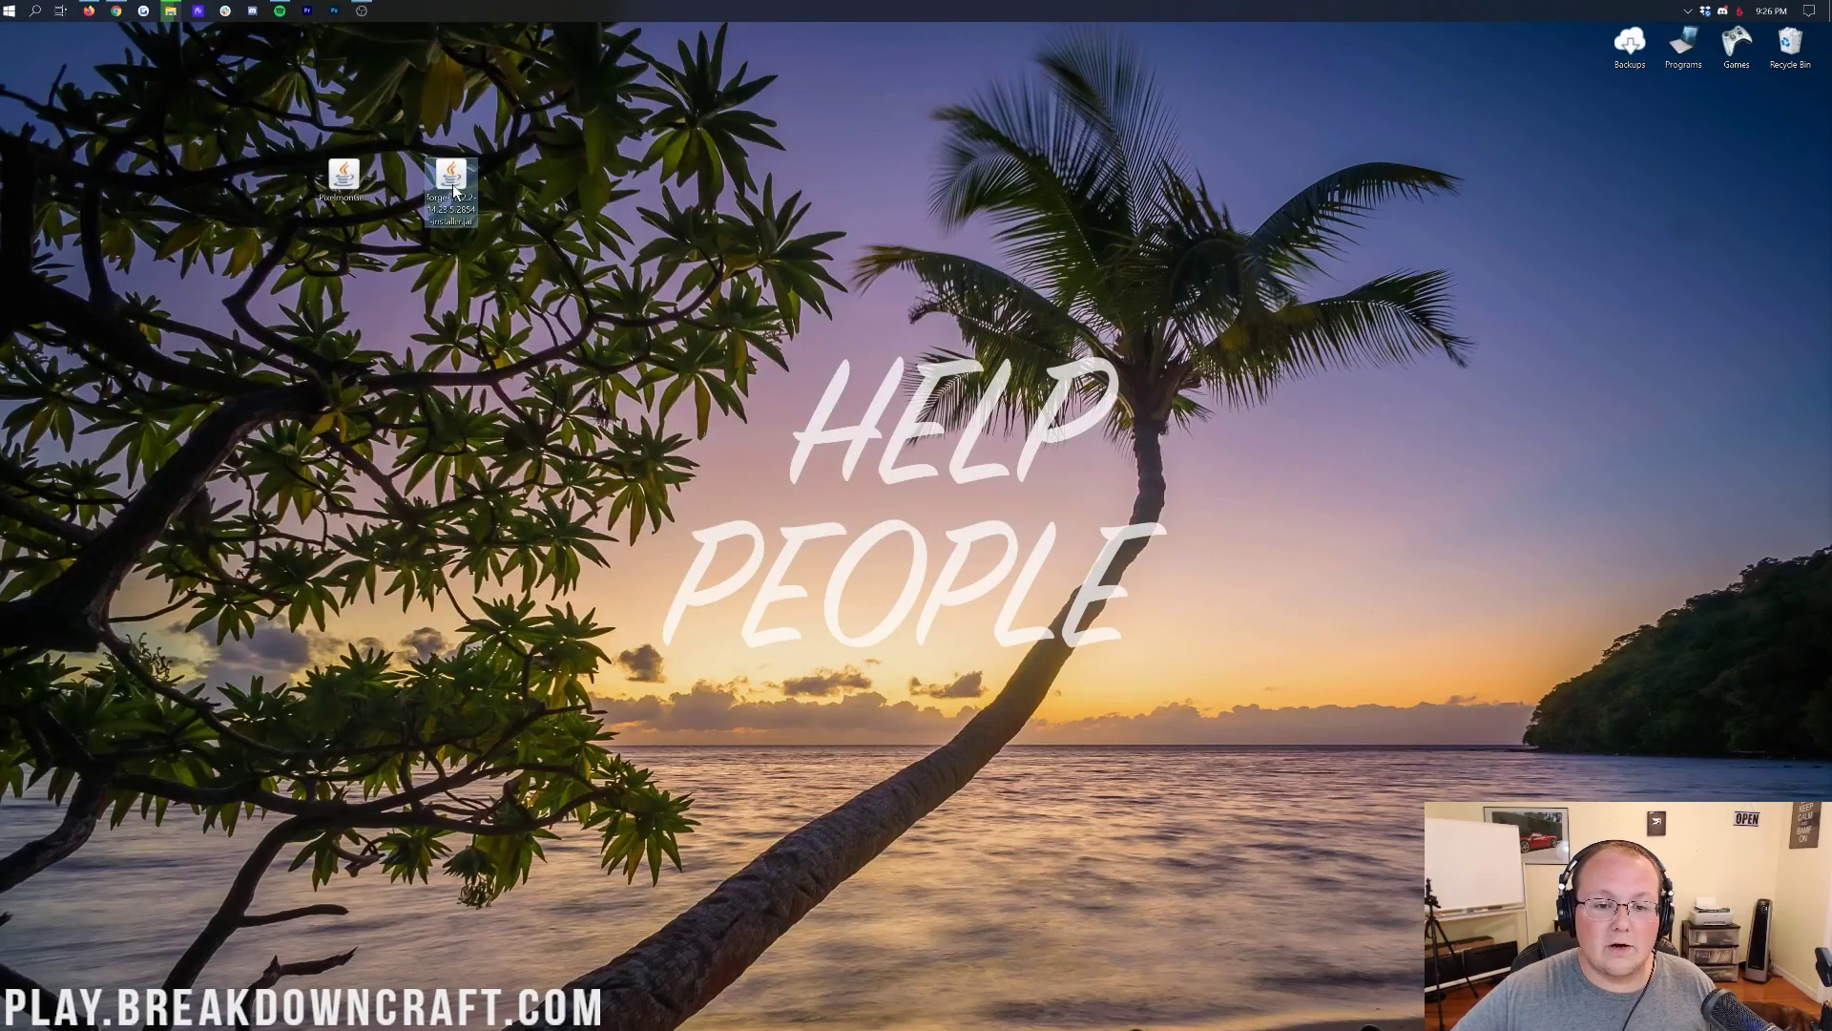
Reopen the Forge jar with Java(TM) Platform SE binary and close the installer without installing again.
right_click(454, 191)
left_click(530, 273)
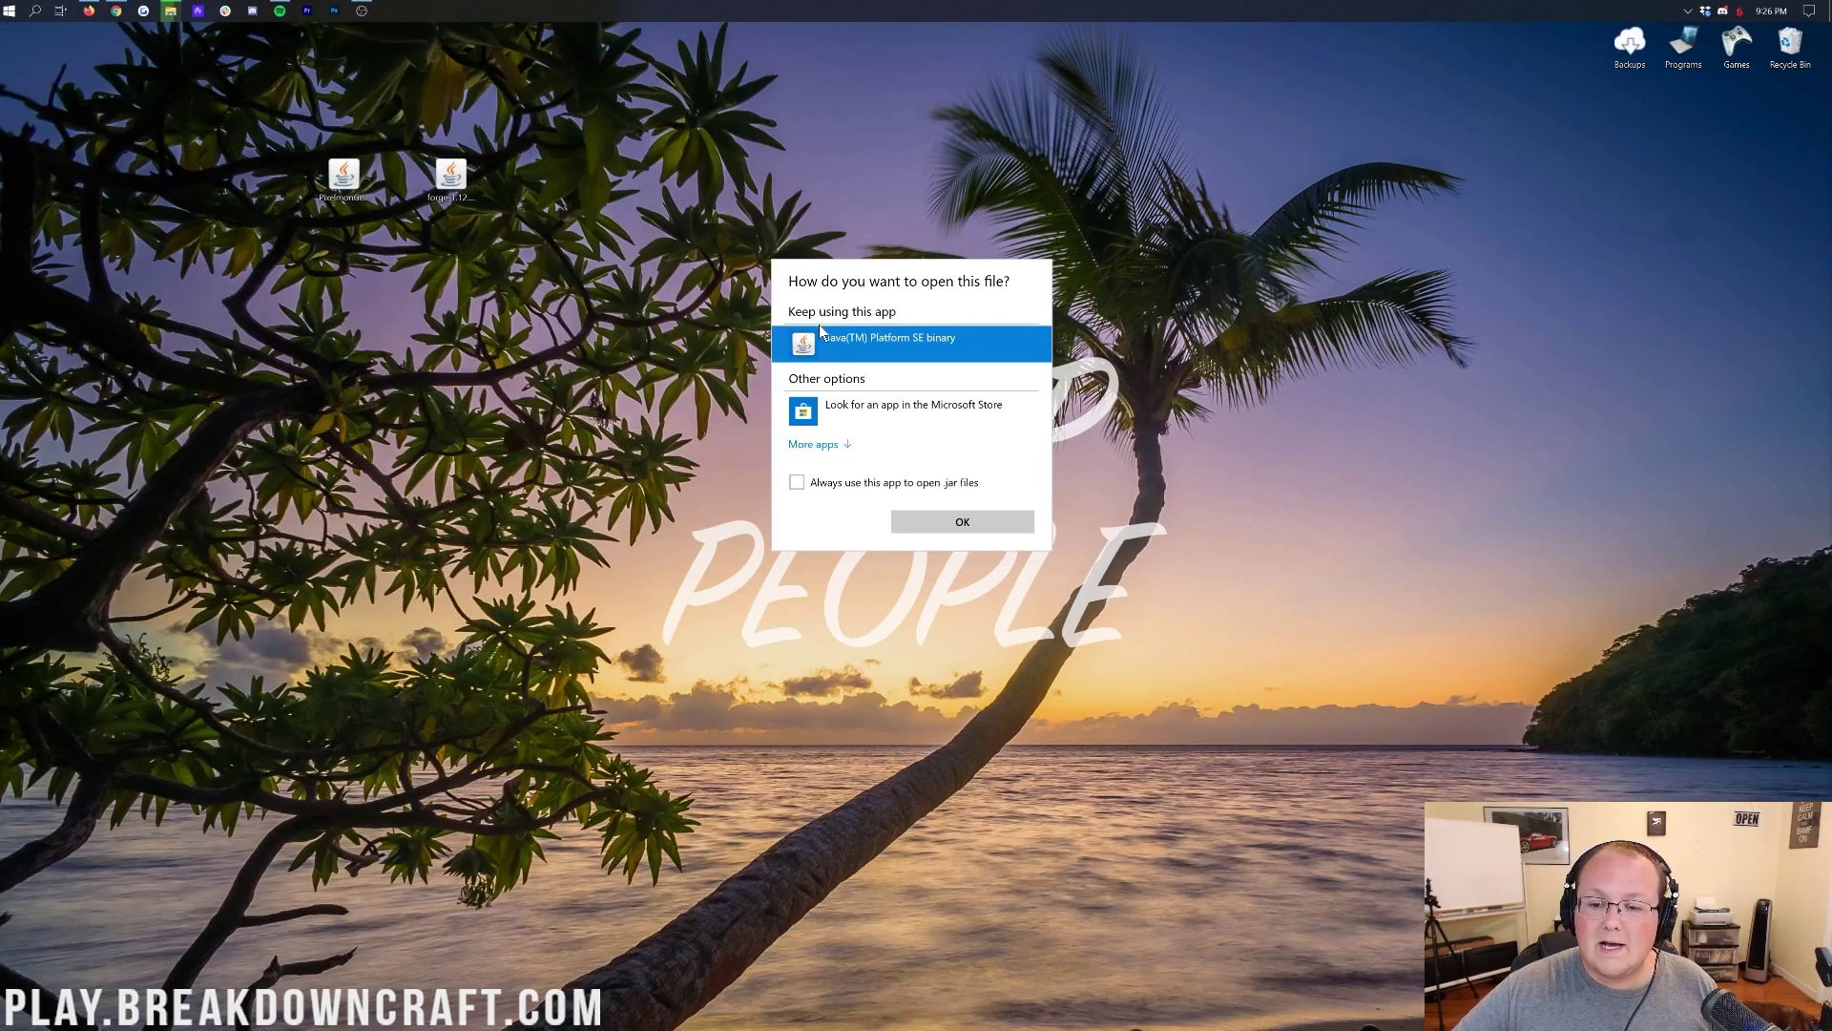
left_click(937, 518)
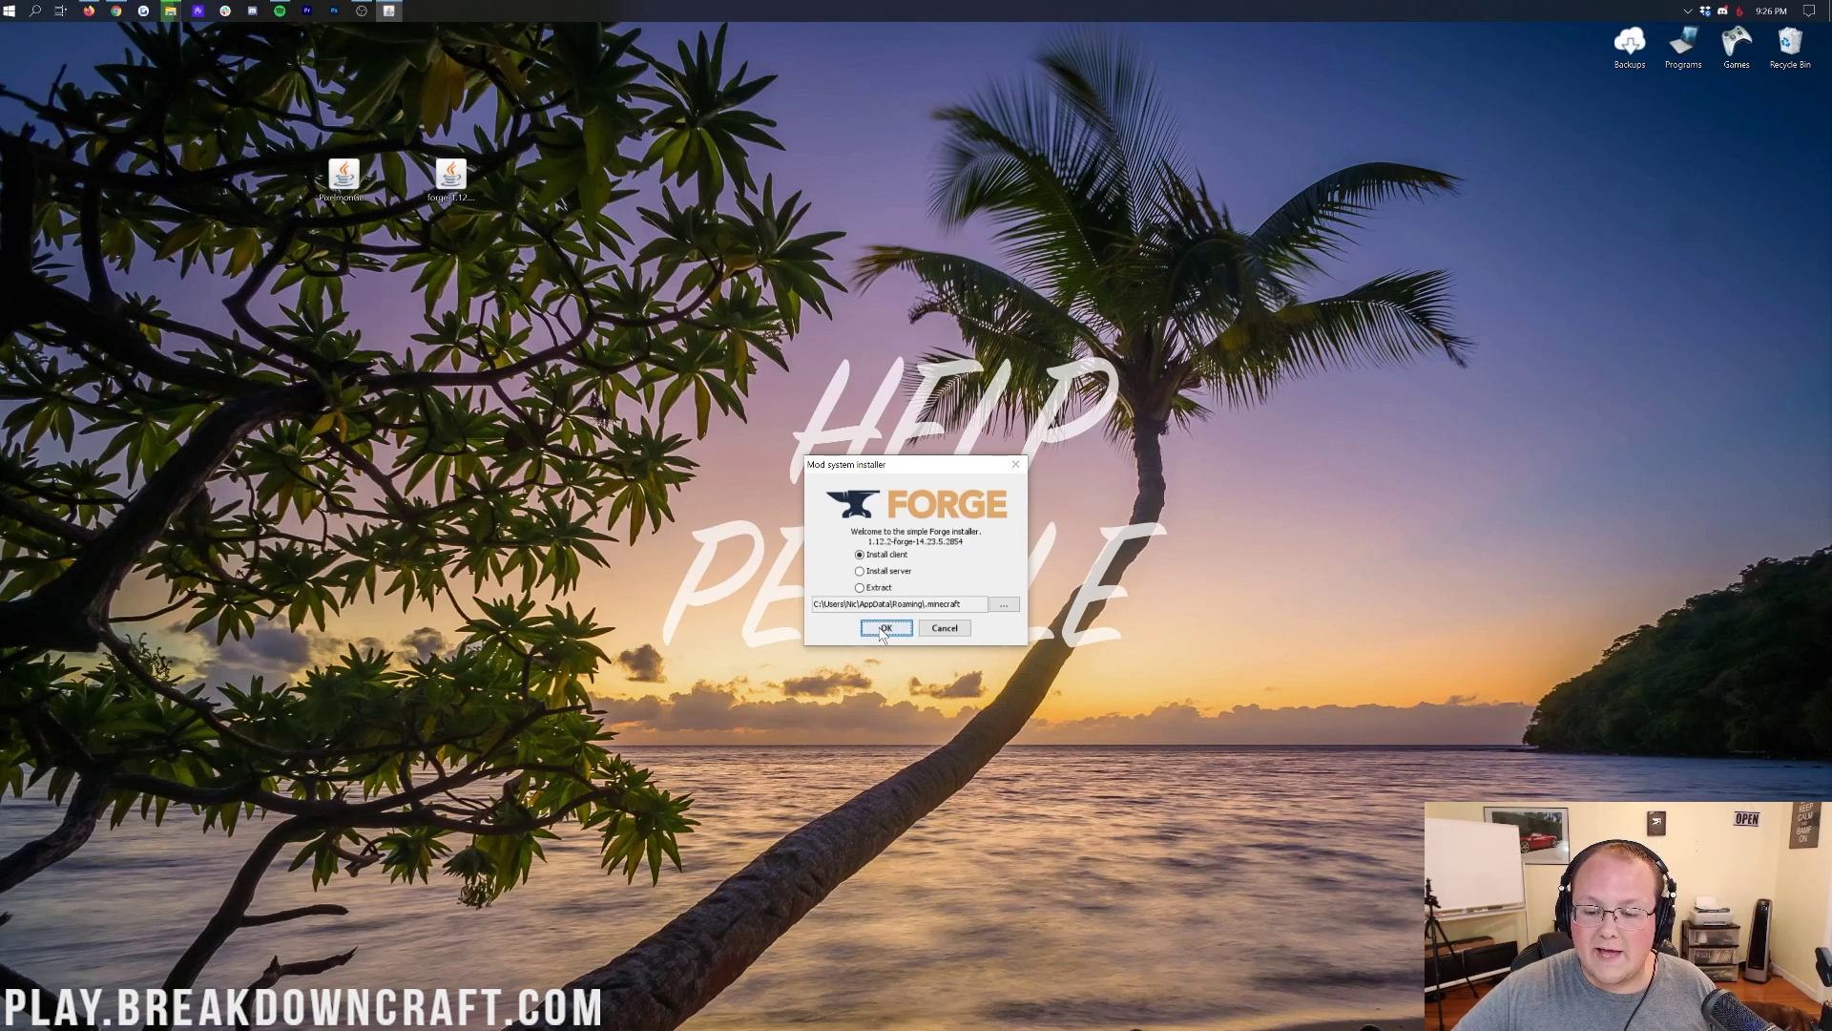
left_click(1014, 463)
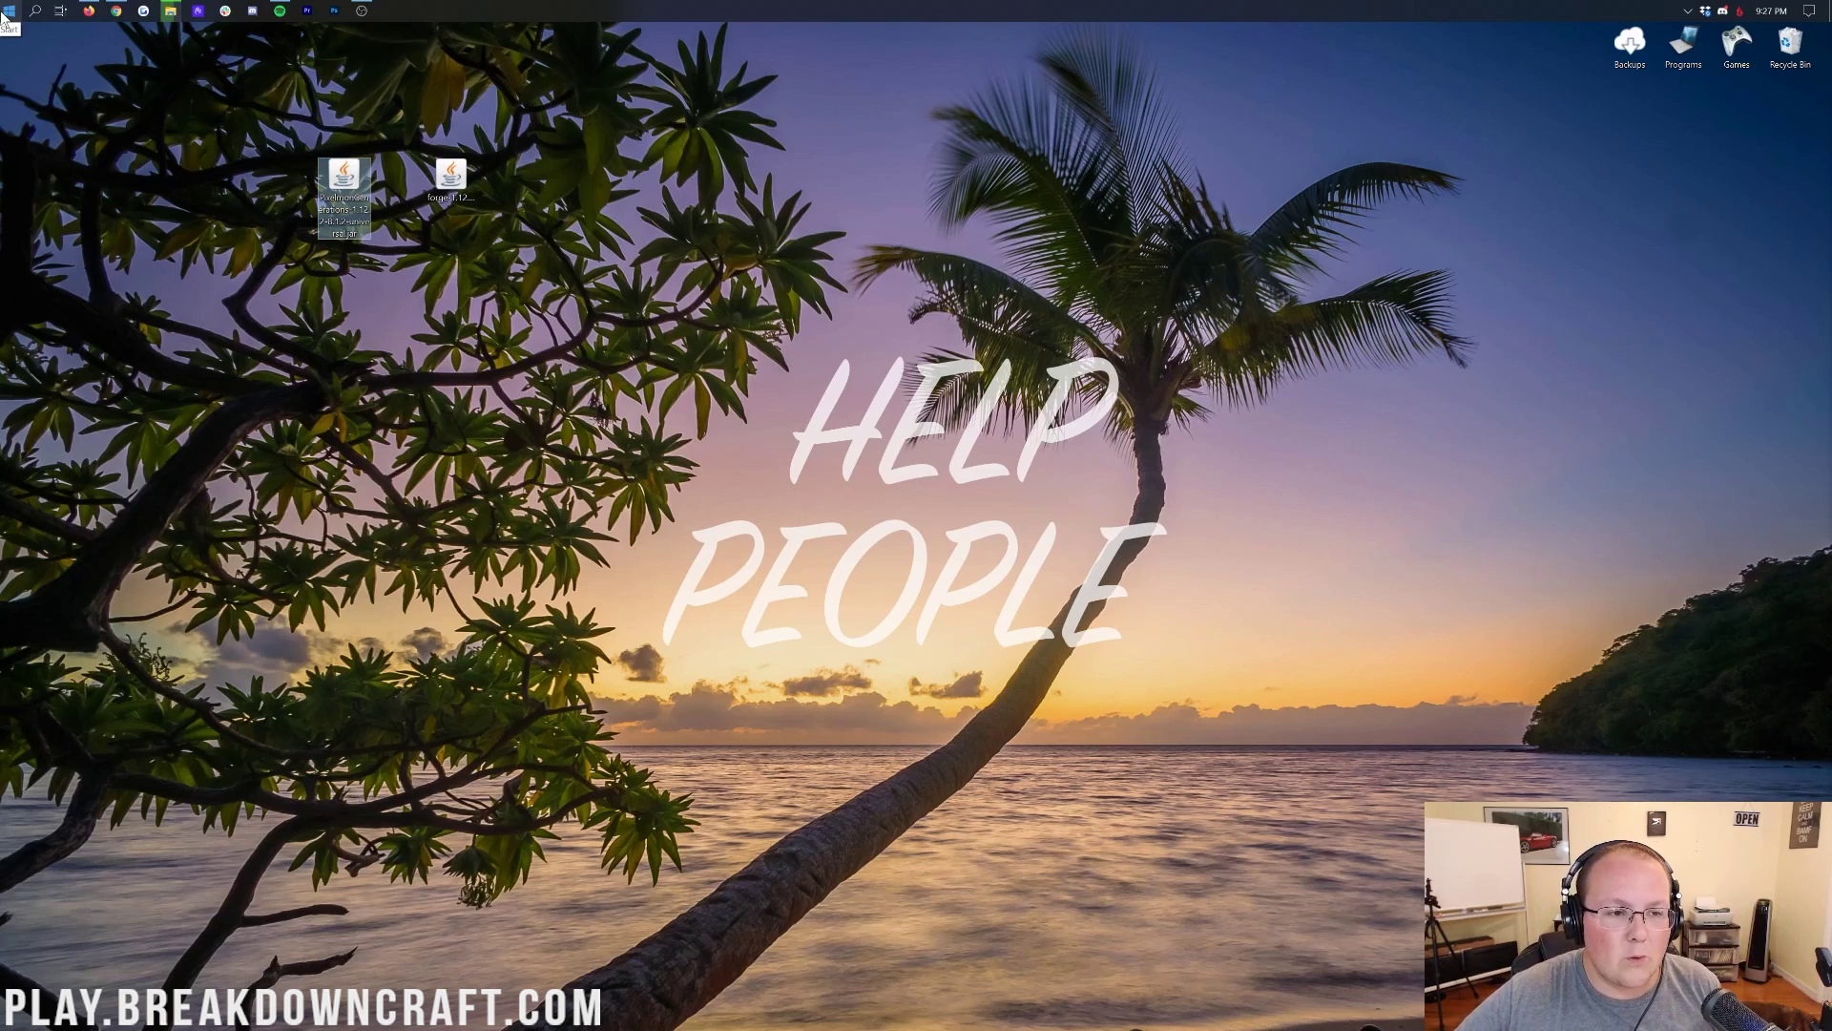
Open the Roaming application data folder by running %appdata% from the Windows Run dialog.
left_click(6, 11)
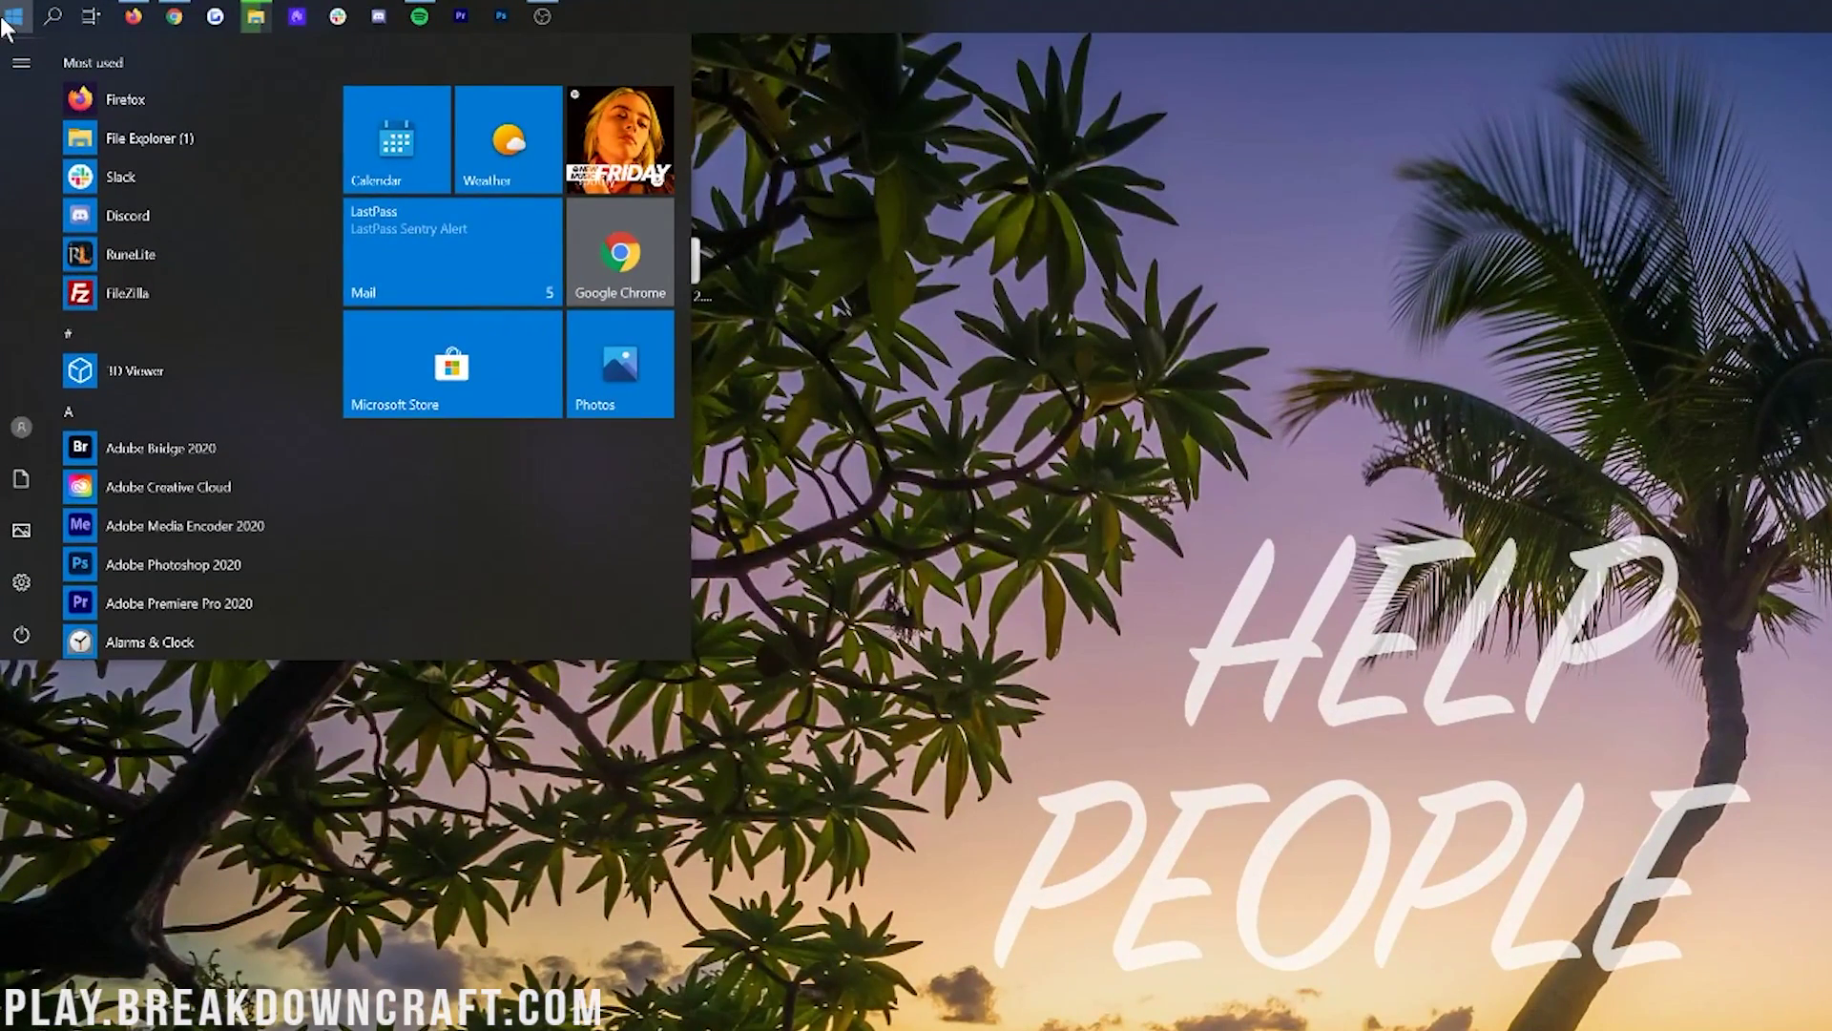
type("run")
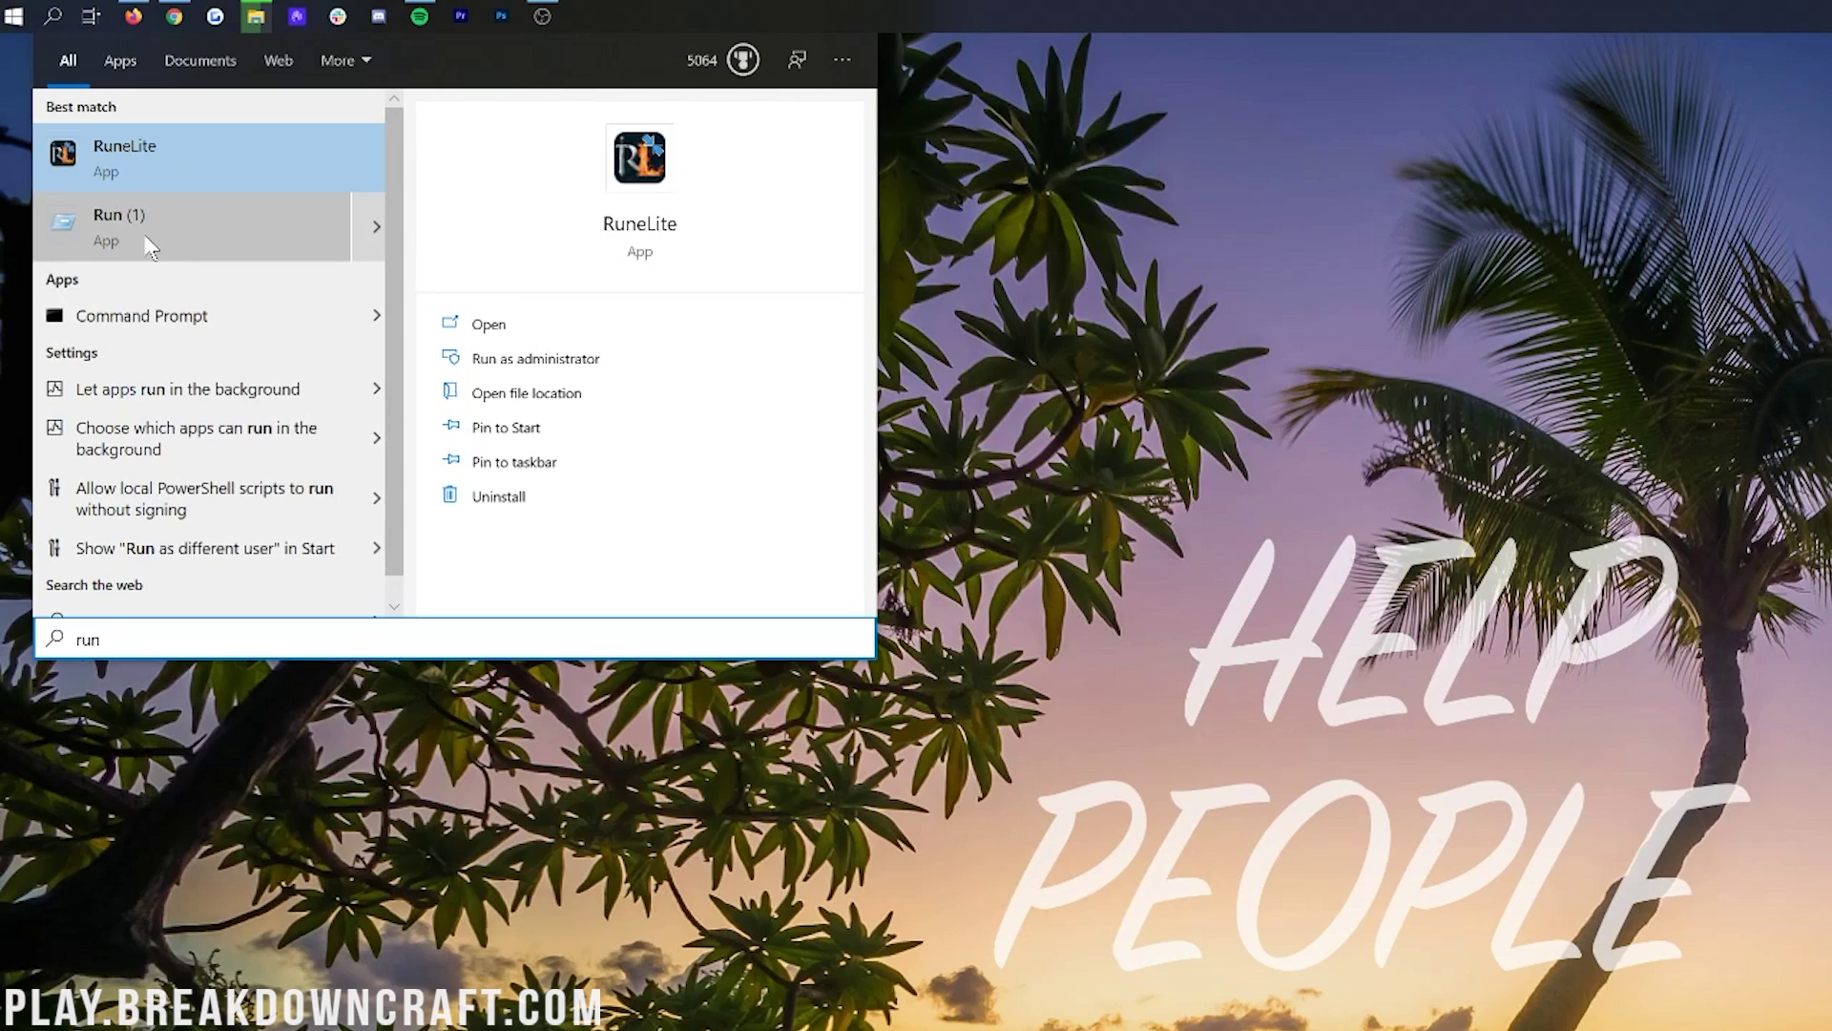
left_click(92, 252)
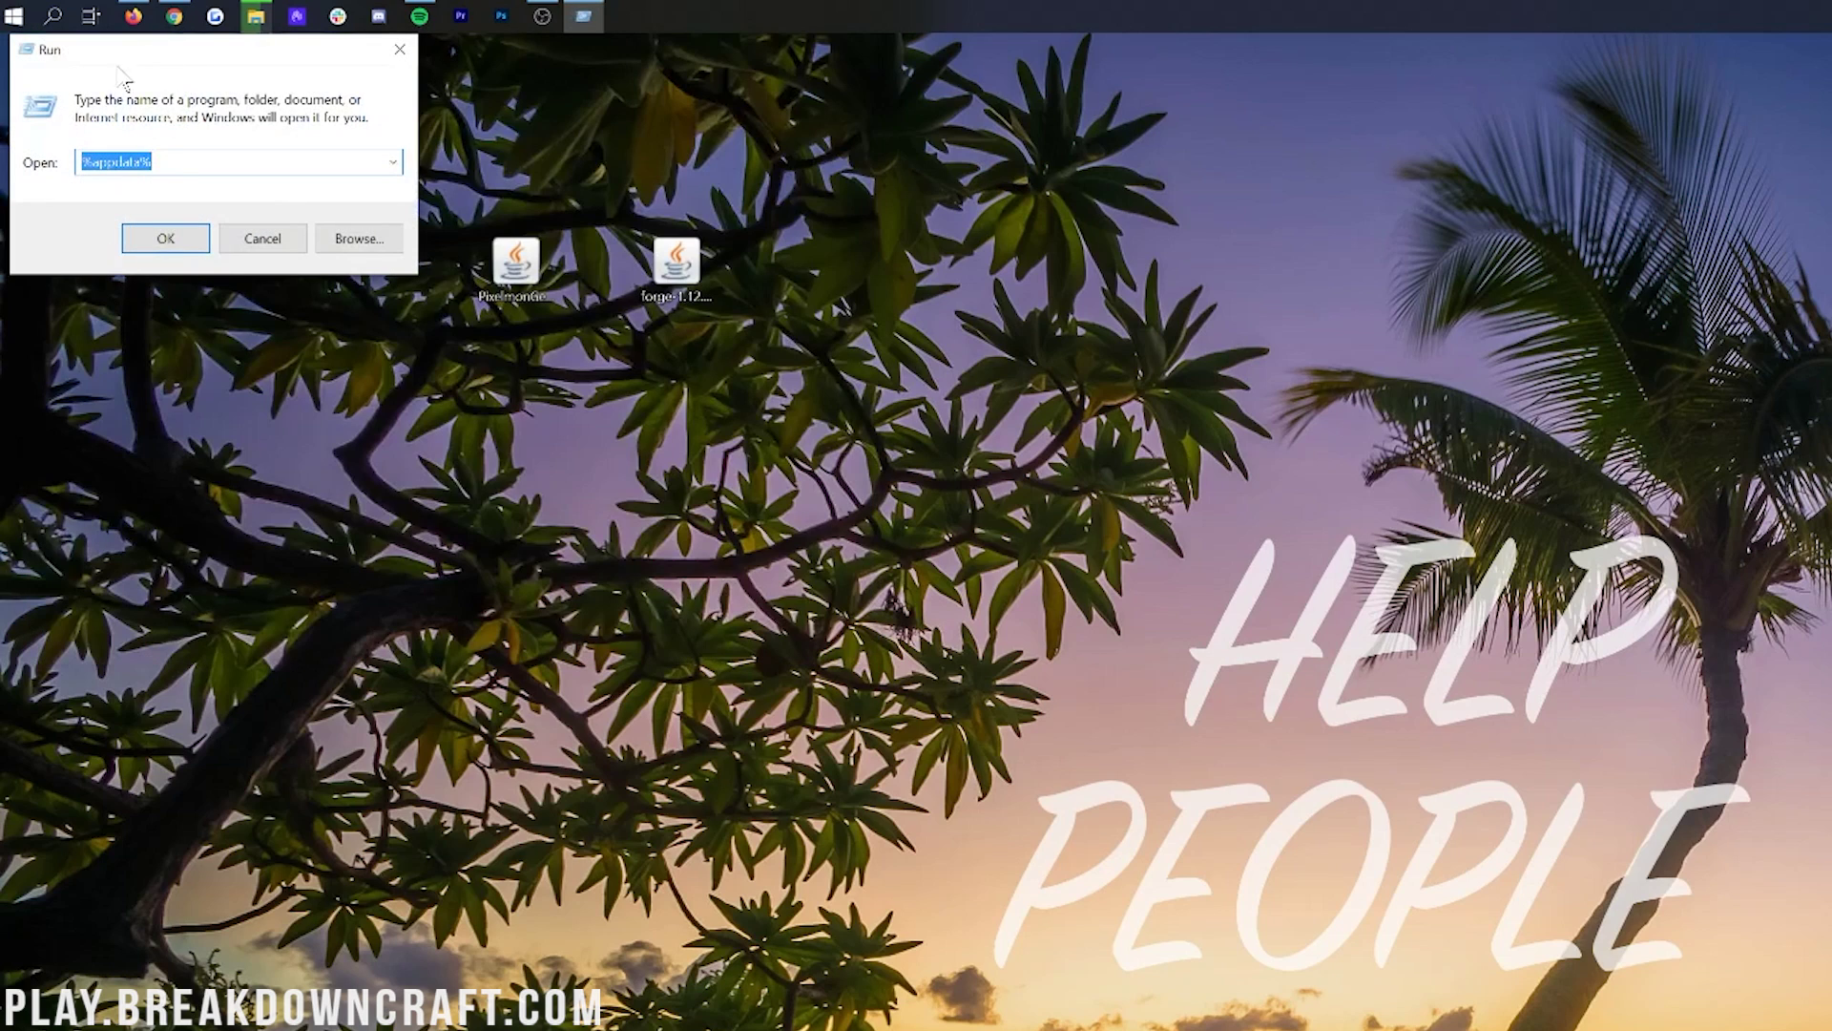
left_click_drag(124, 63, 147, 103)
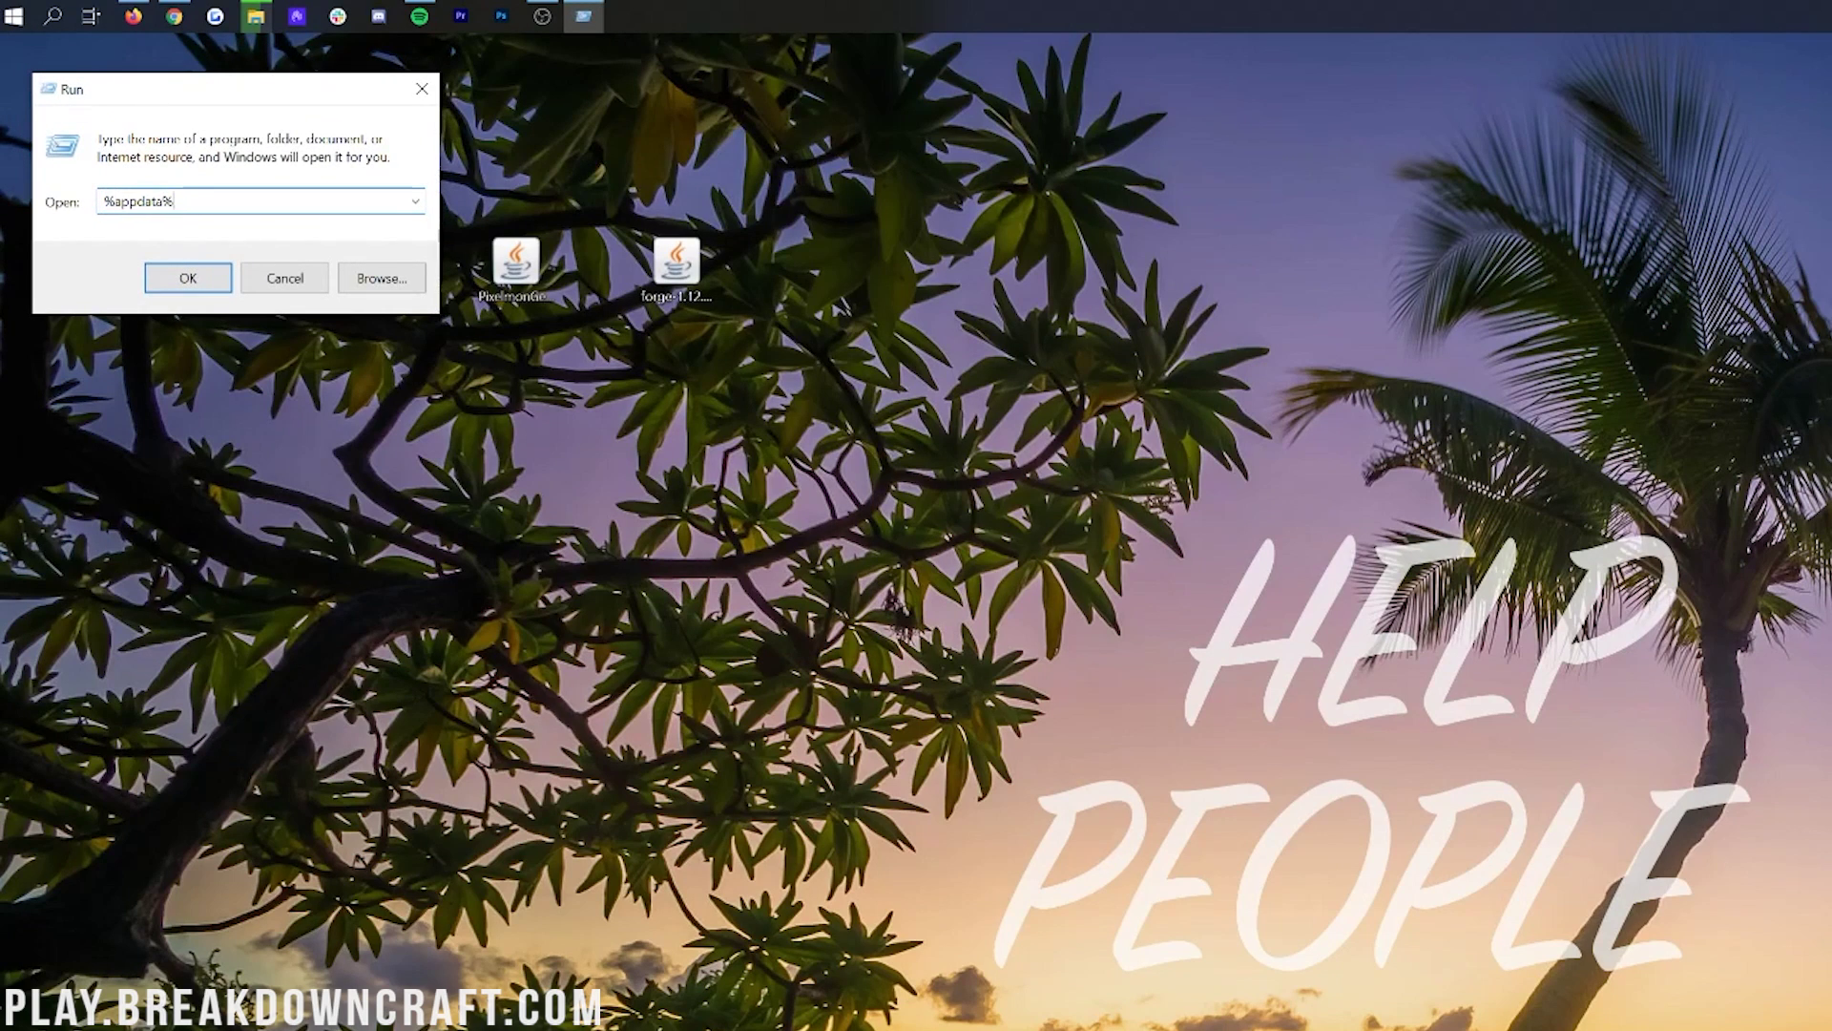
type("%")
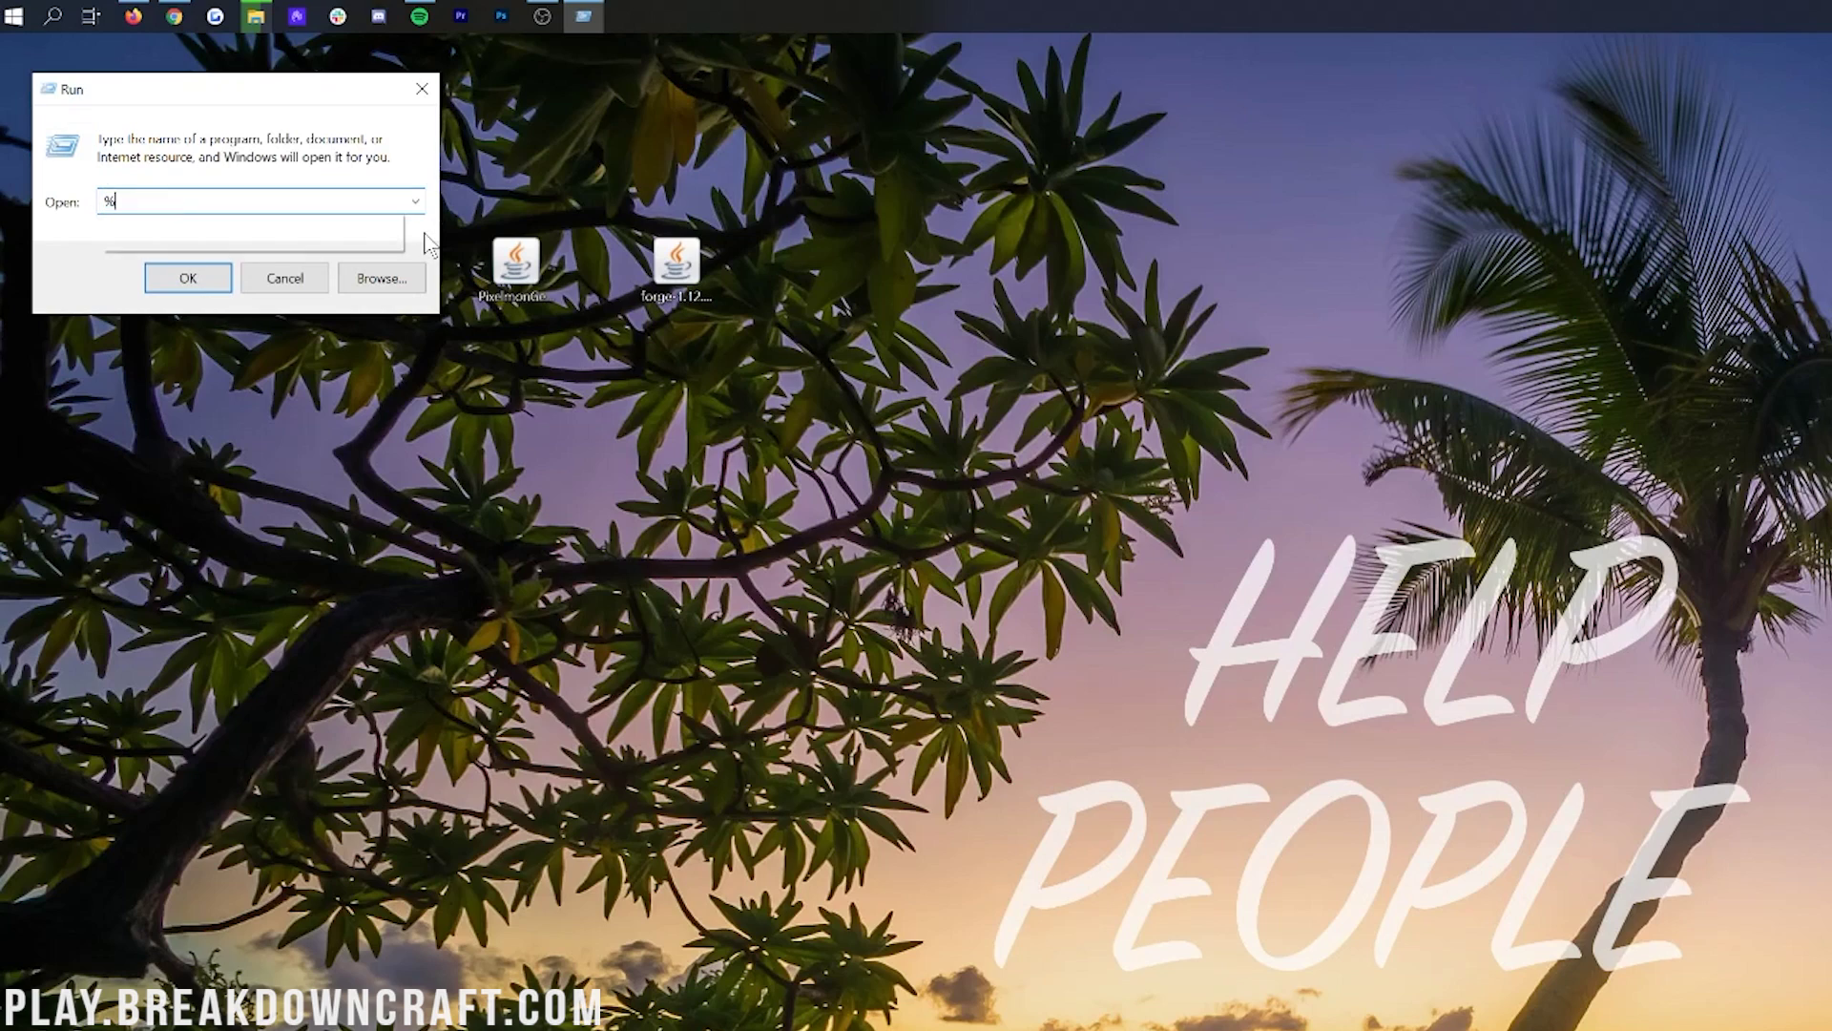
type("appdata")
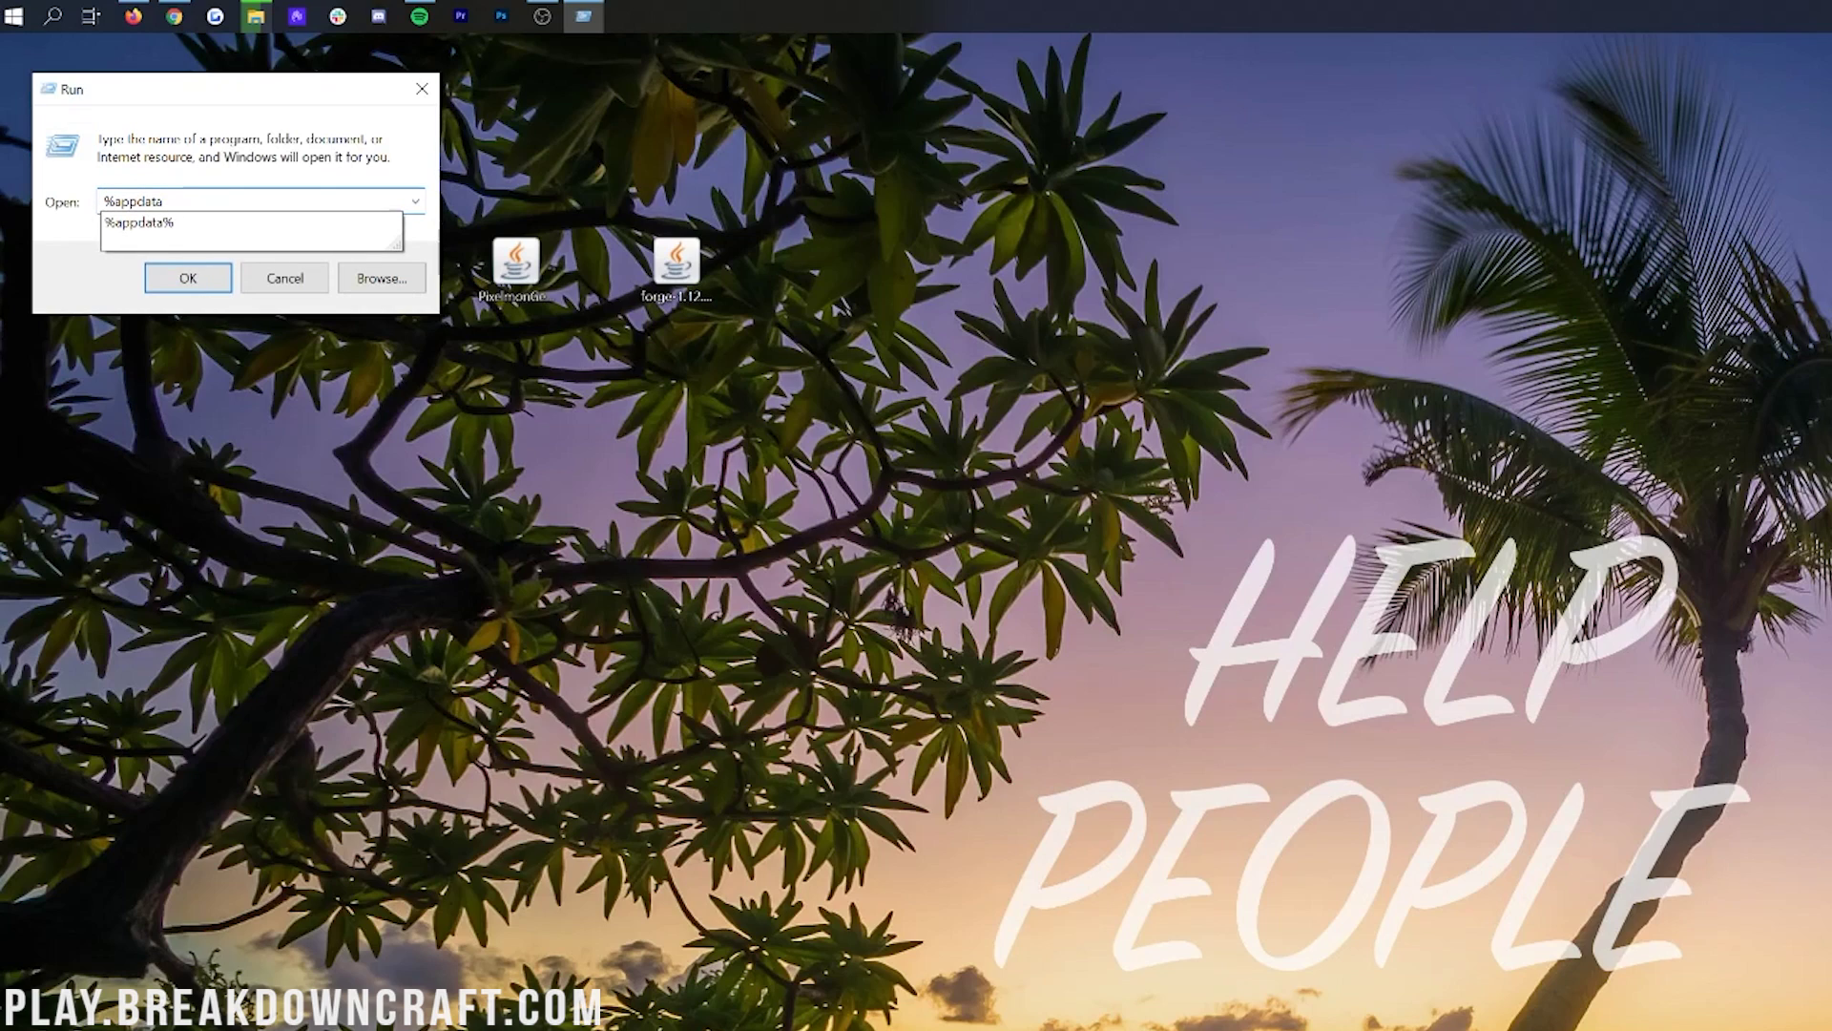
type("%")
key("Return")
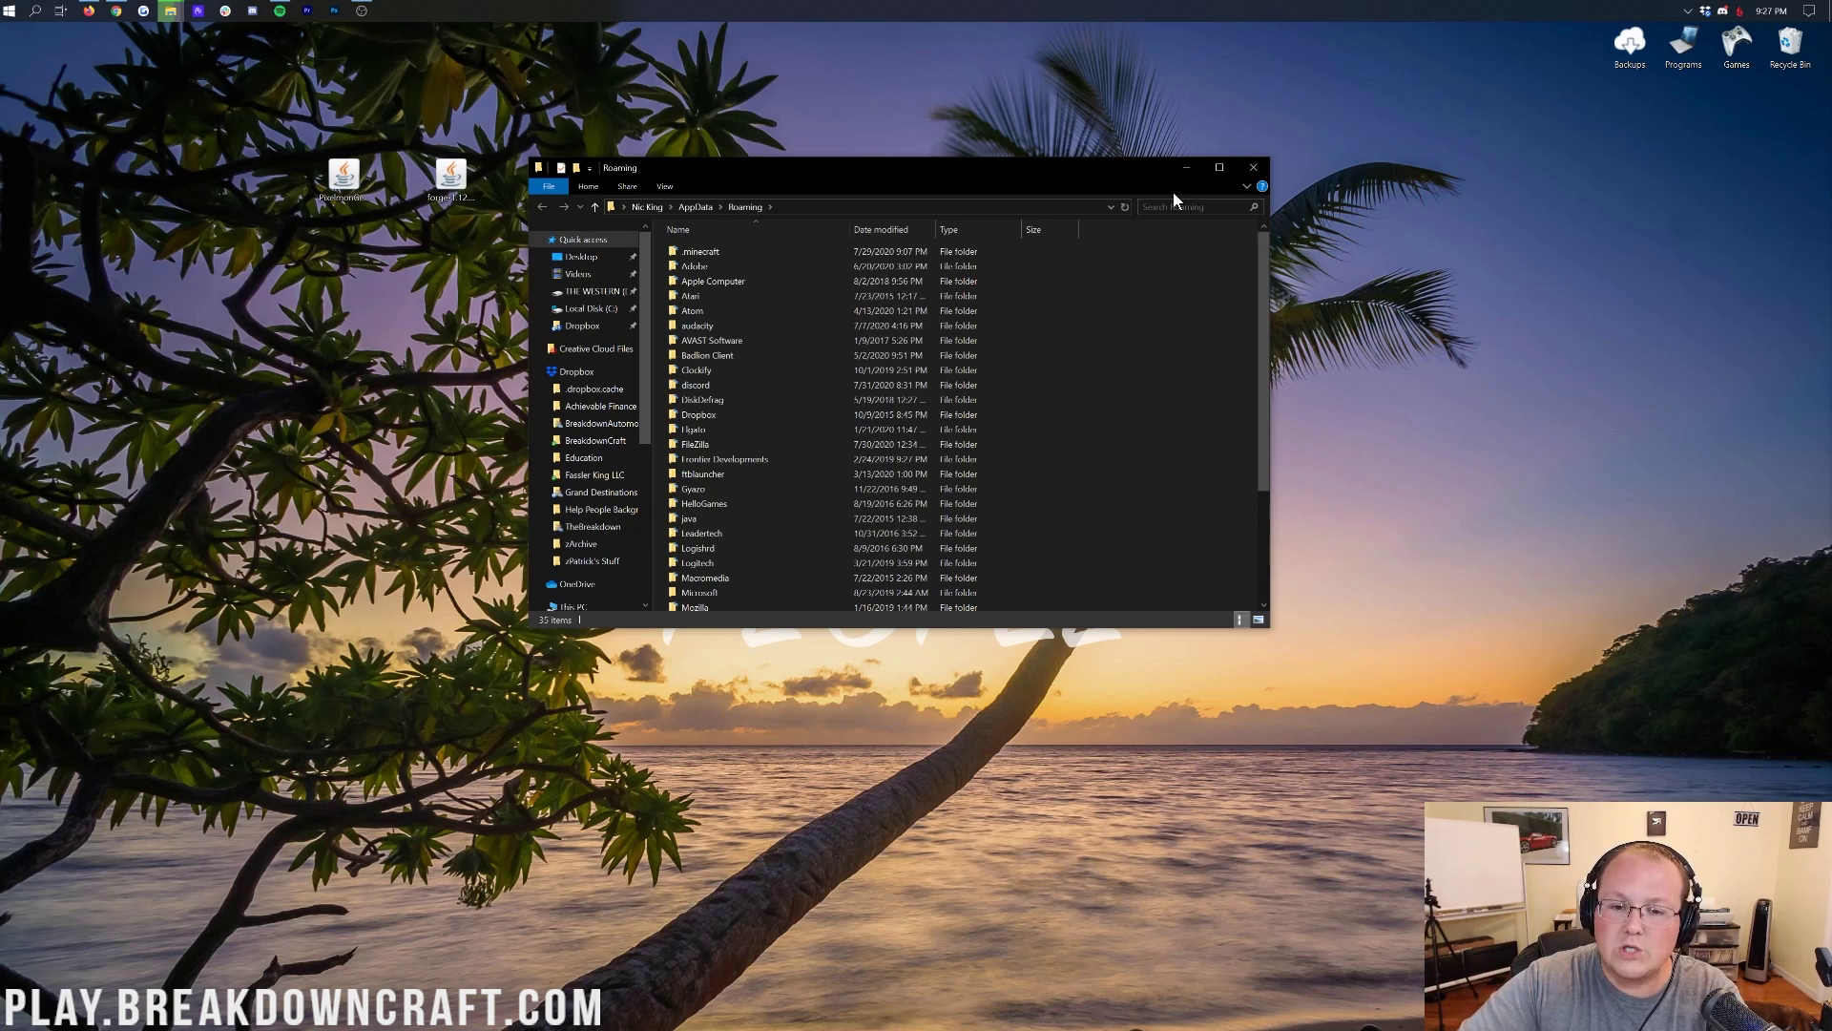
Open the .minecraft folder and move its existing mods folder to the Recycle Bin.
double_click(731, 249)
left_click(703, 395)
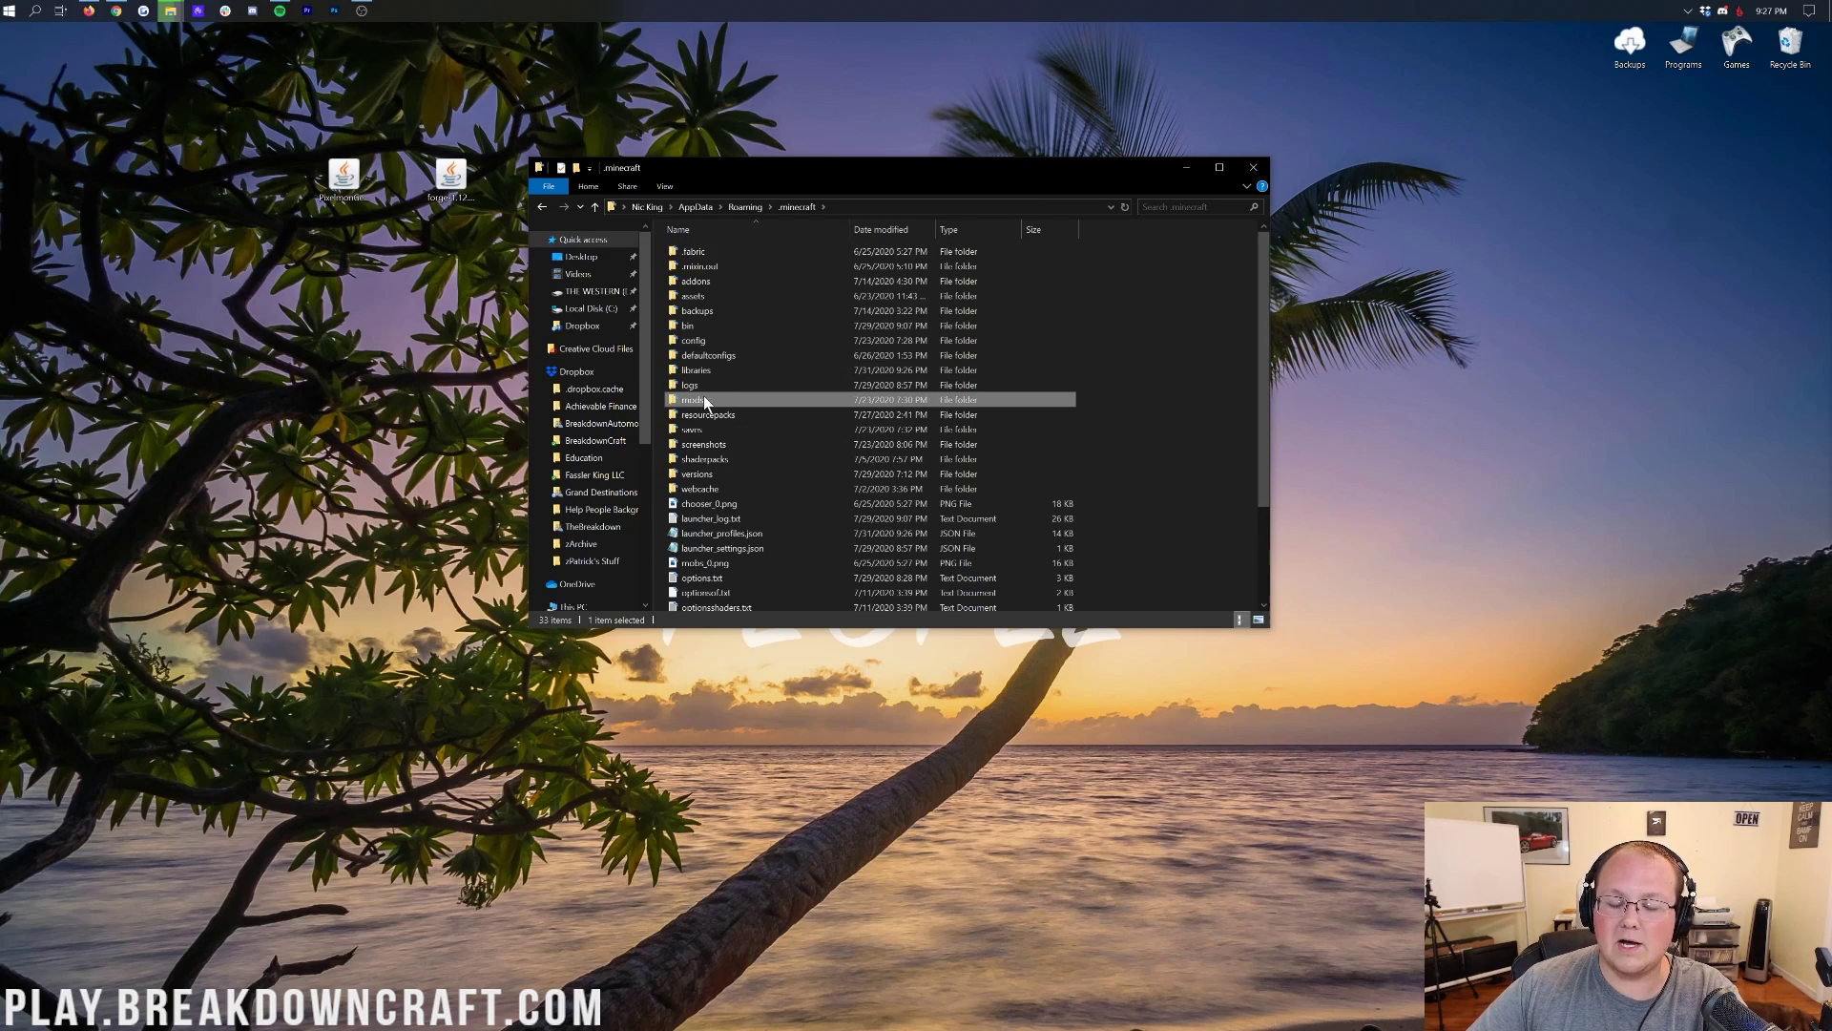
left_click_drag(702, 395, 1790, 42)
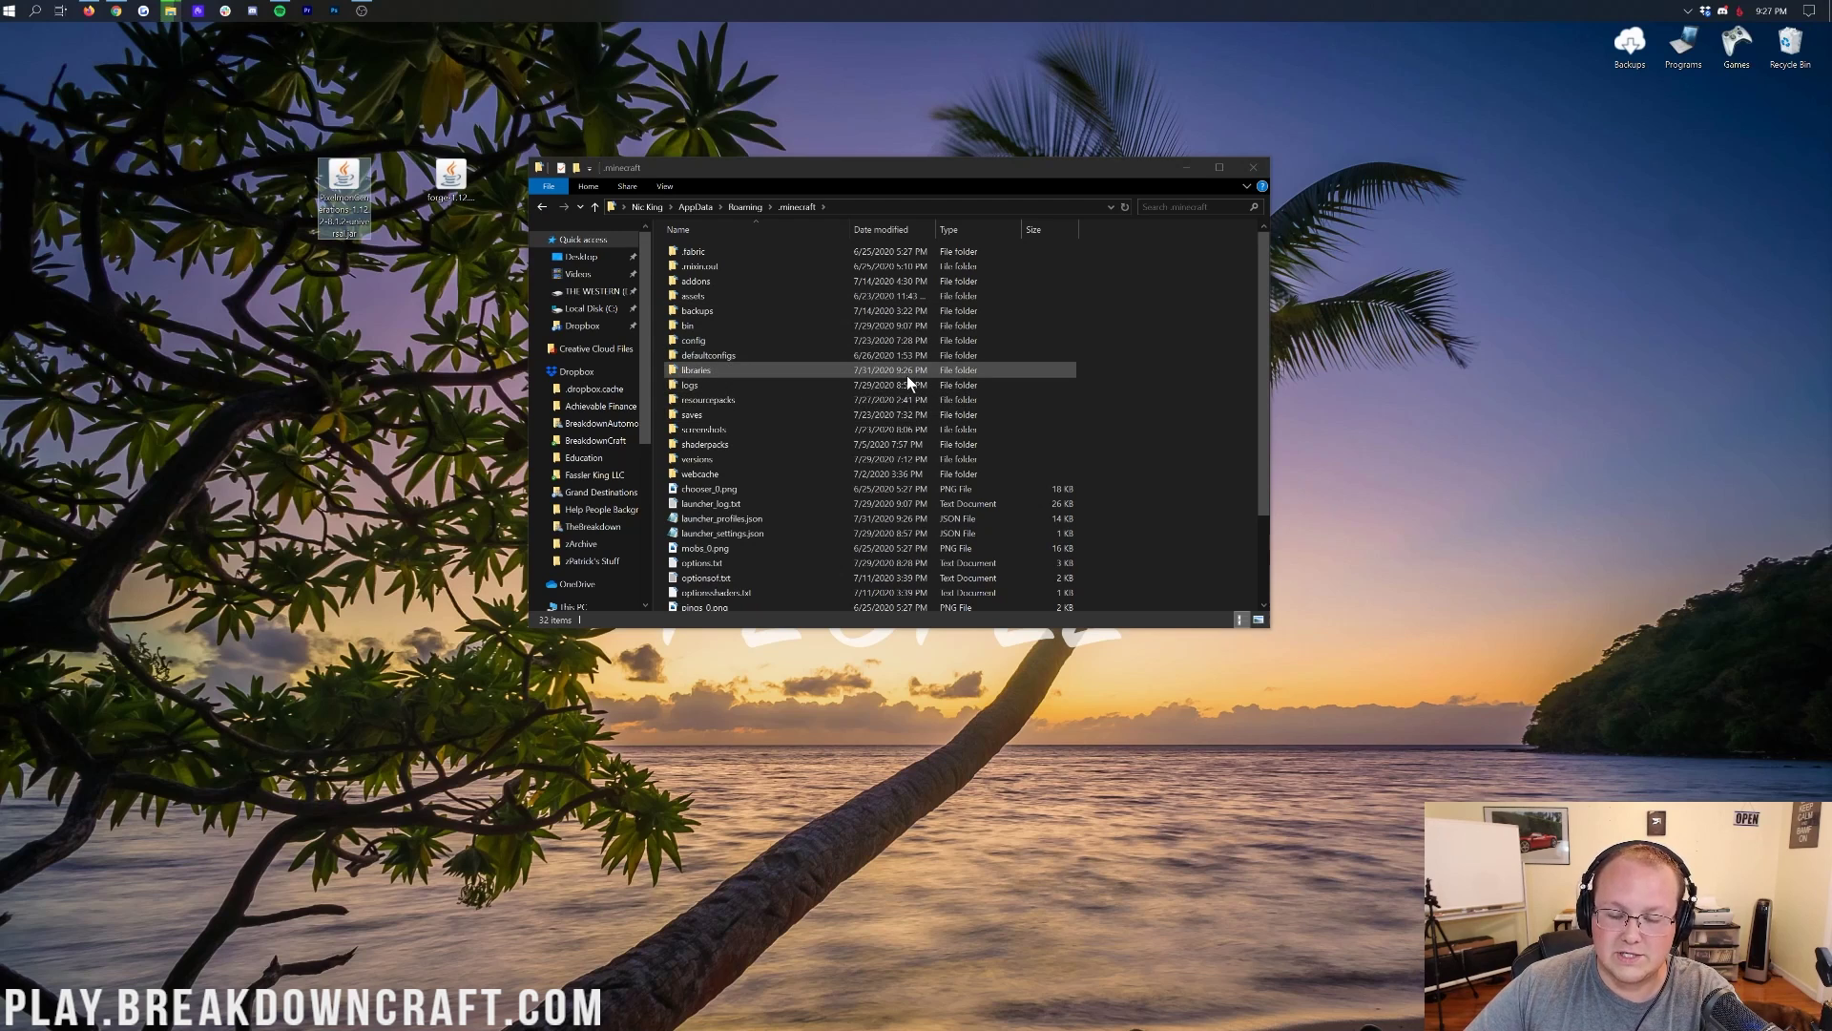
Create a new folder named mods inside .minecraft and open it.
right_click(660, 299)
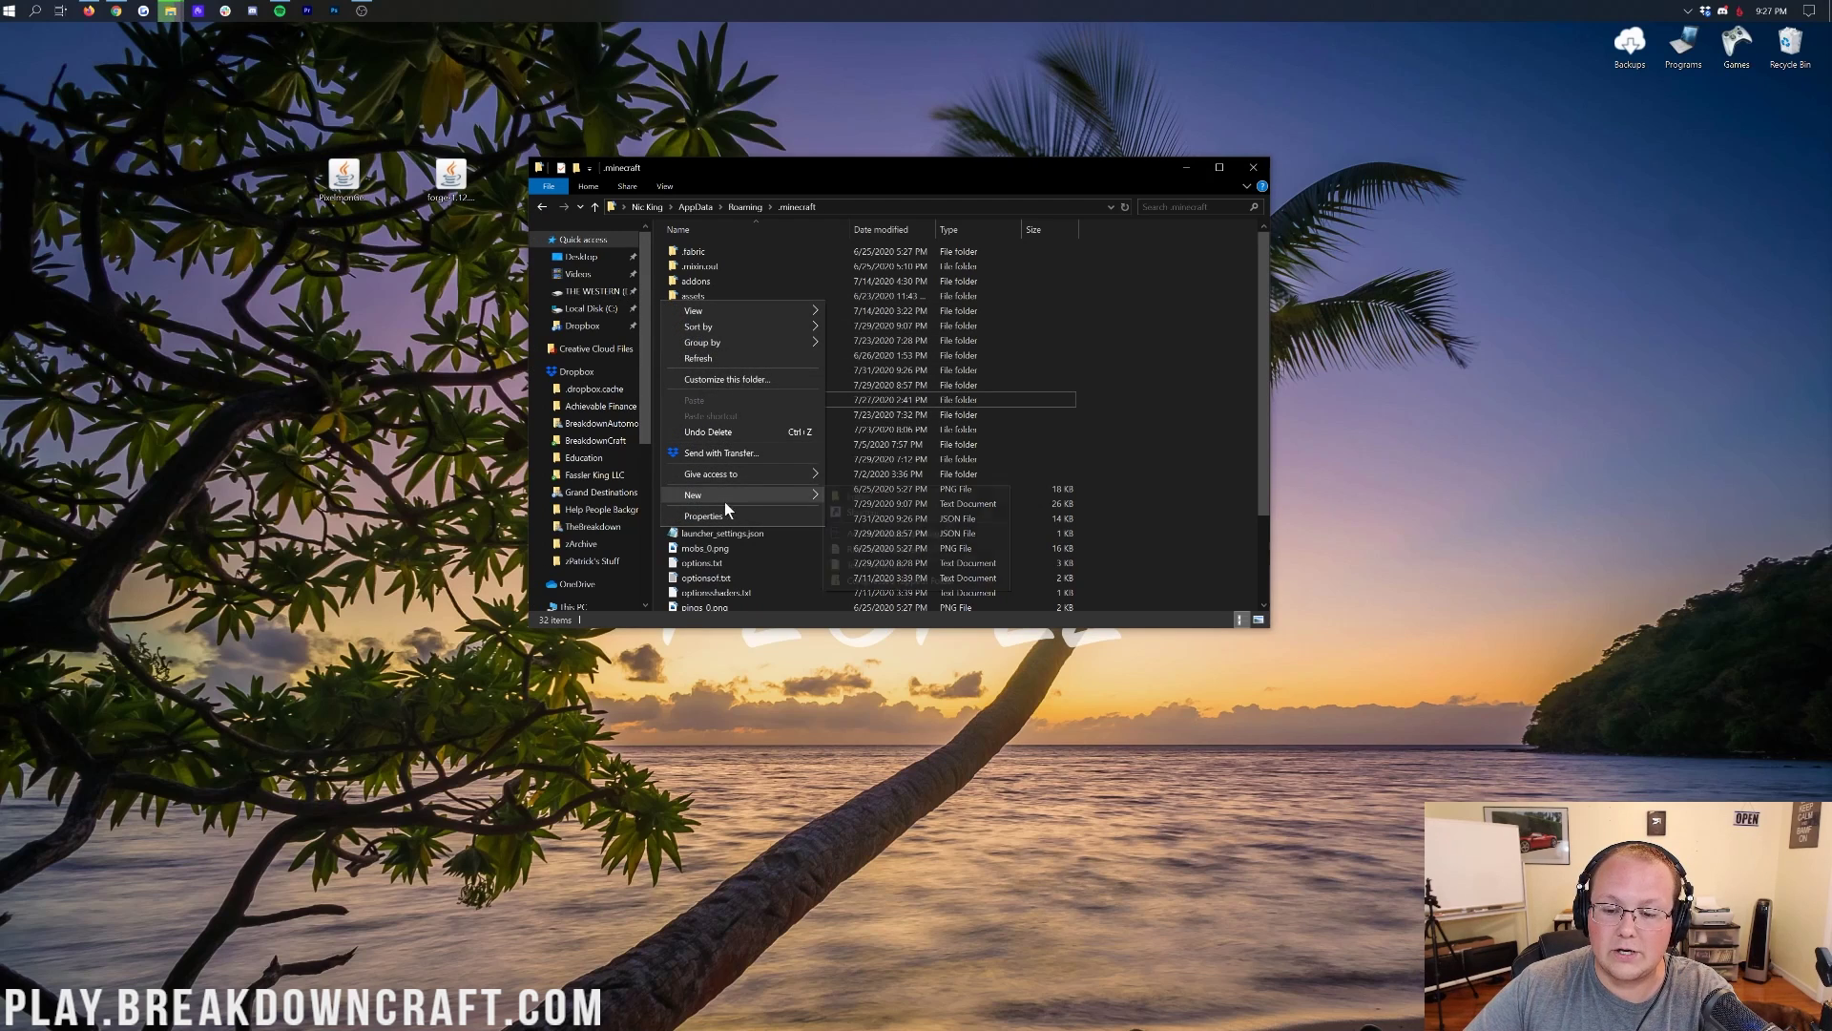
mouse_move(725, 496)
left_click(849, 496)
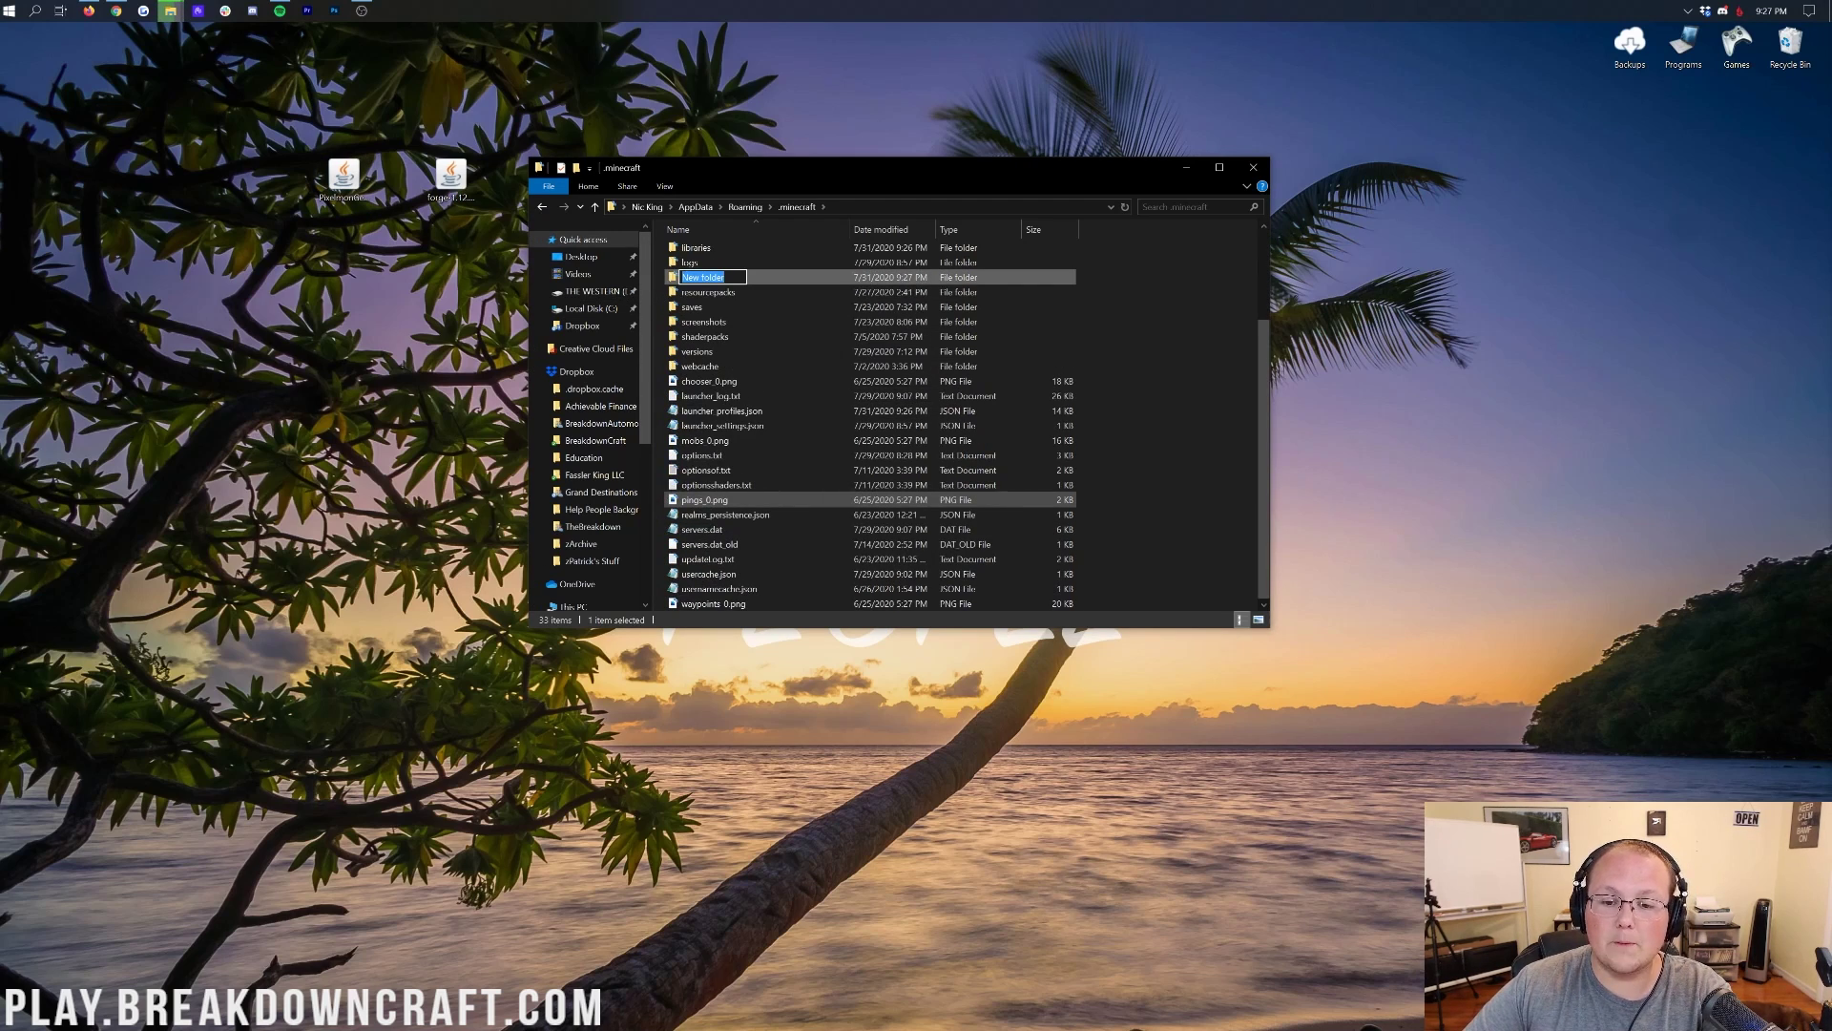
type("mods")
left_click(660, 303)
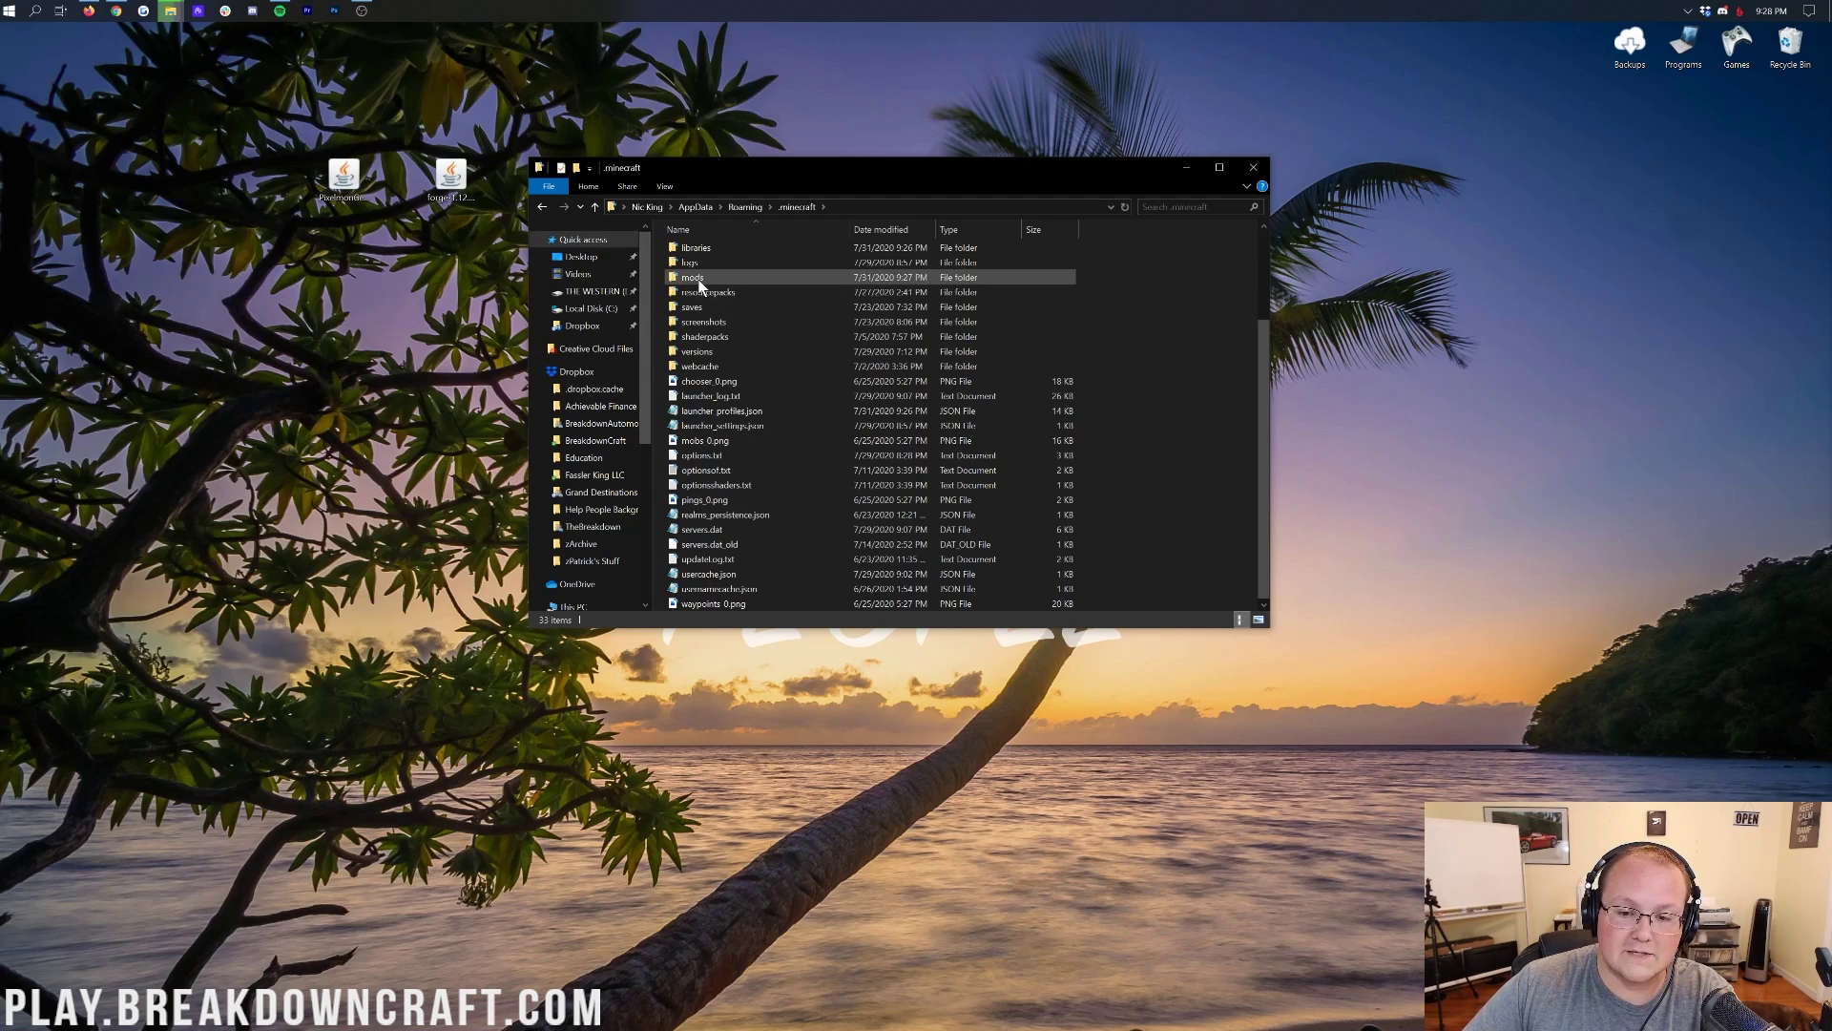
double_click(697, 278)
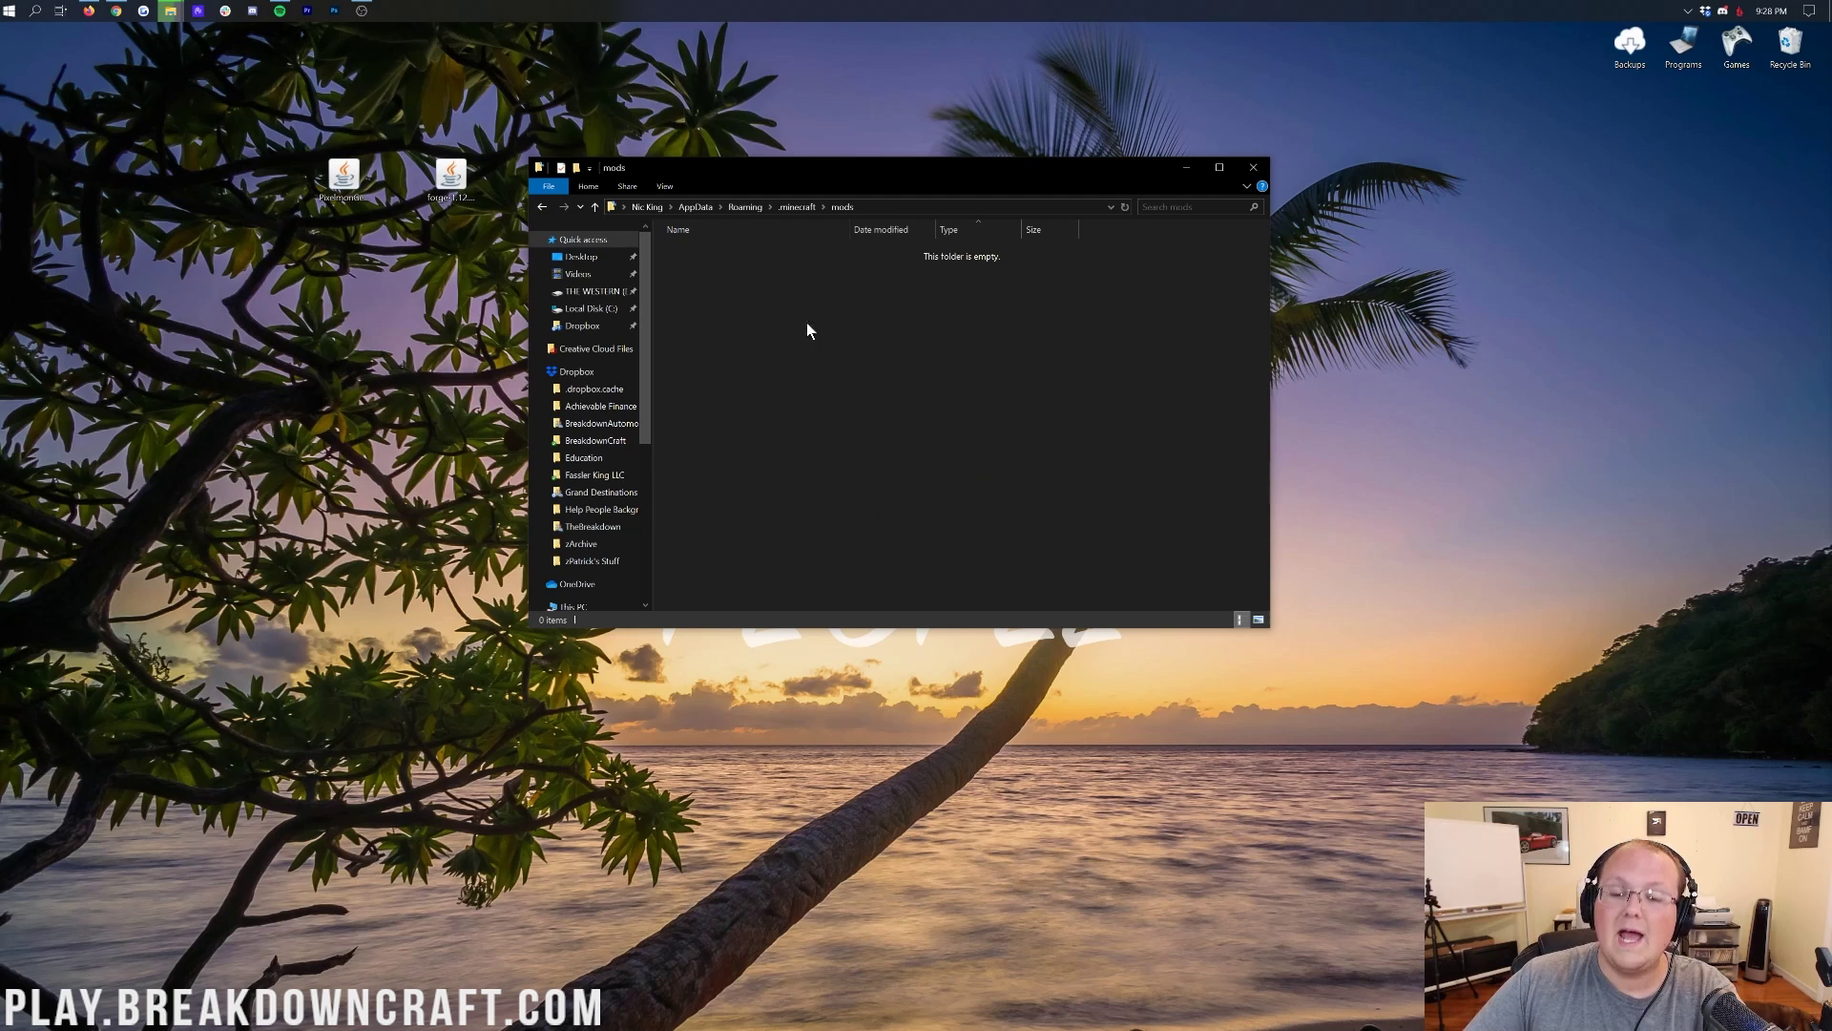
left_click_drag(941, 463, 805, 324)
right_click(775, 309)
mouse_move(852, 506)
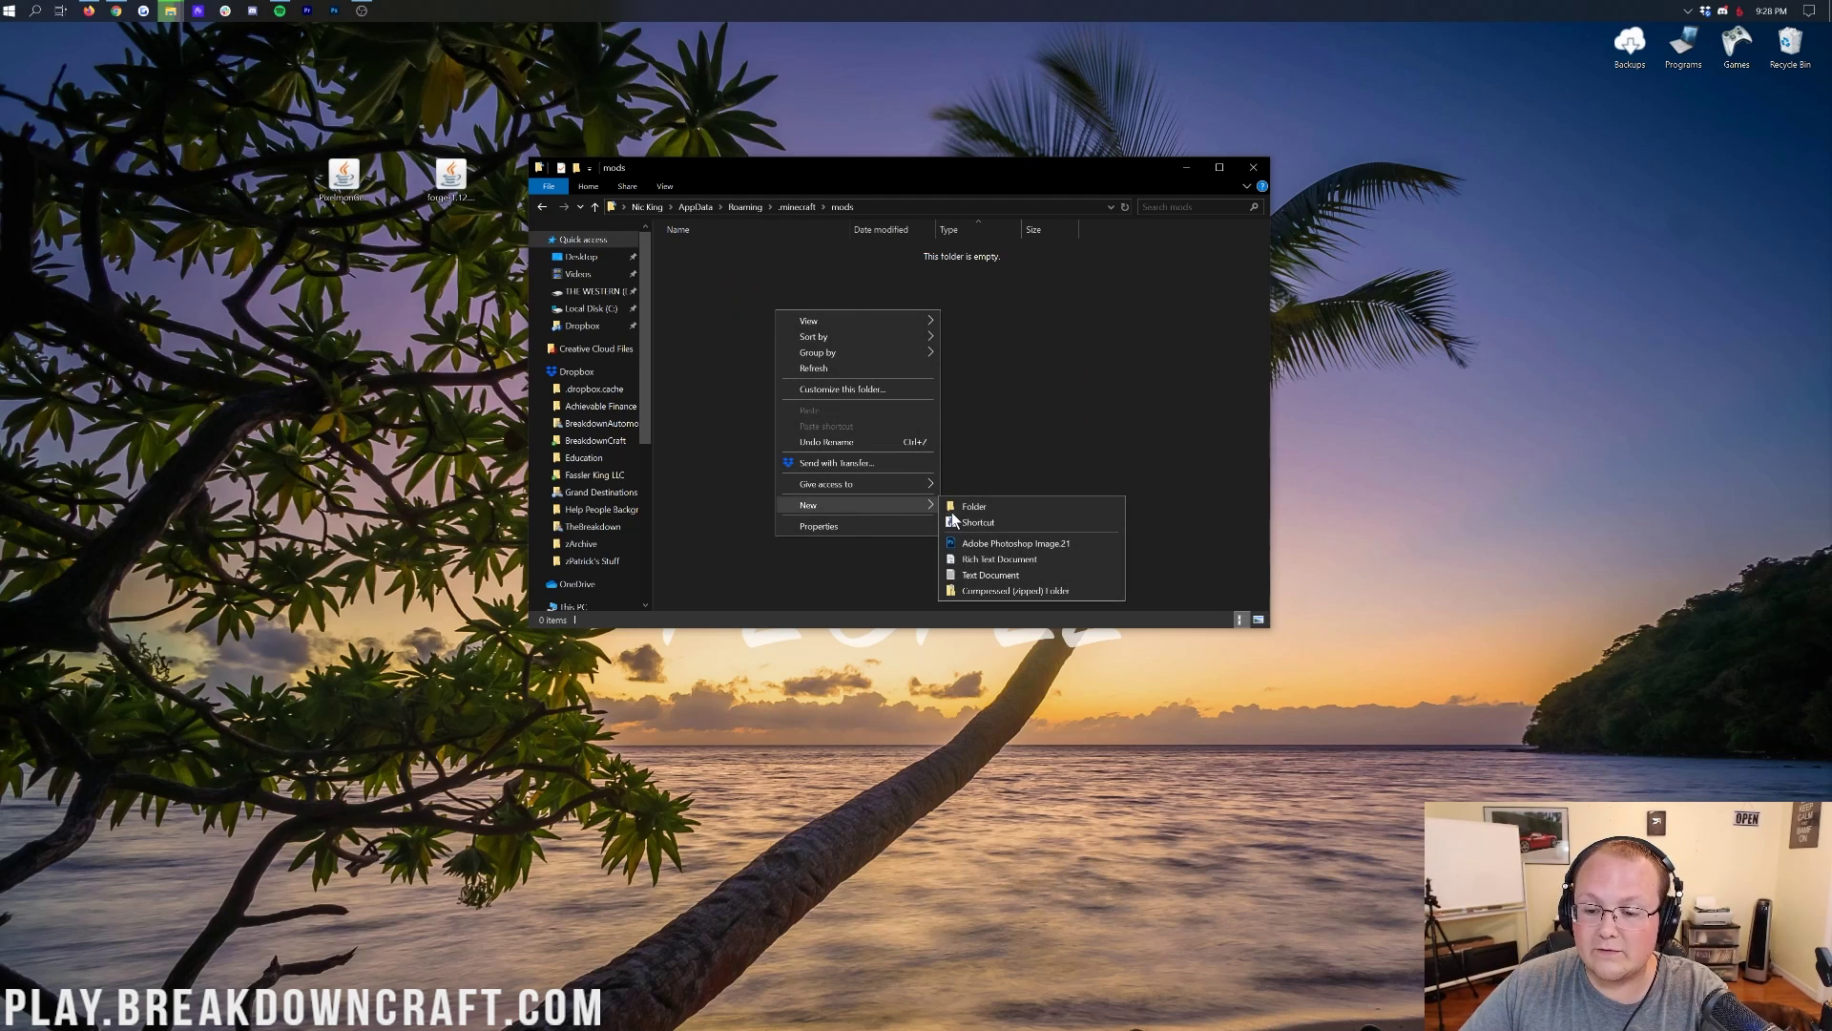
left_click(952, 512)
type("1.12.2")
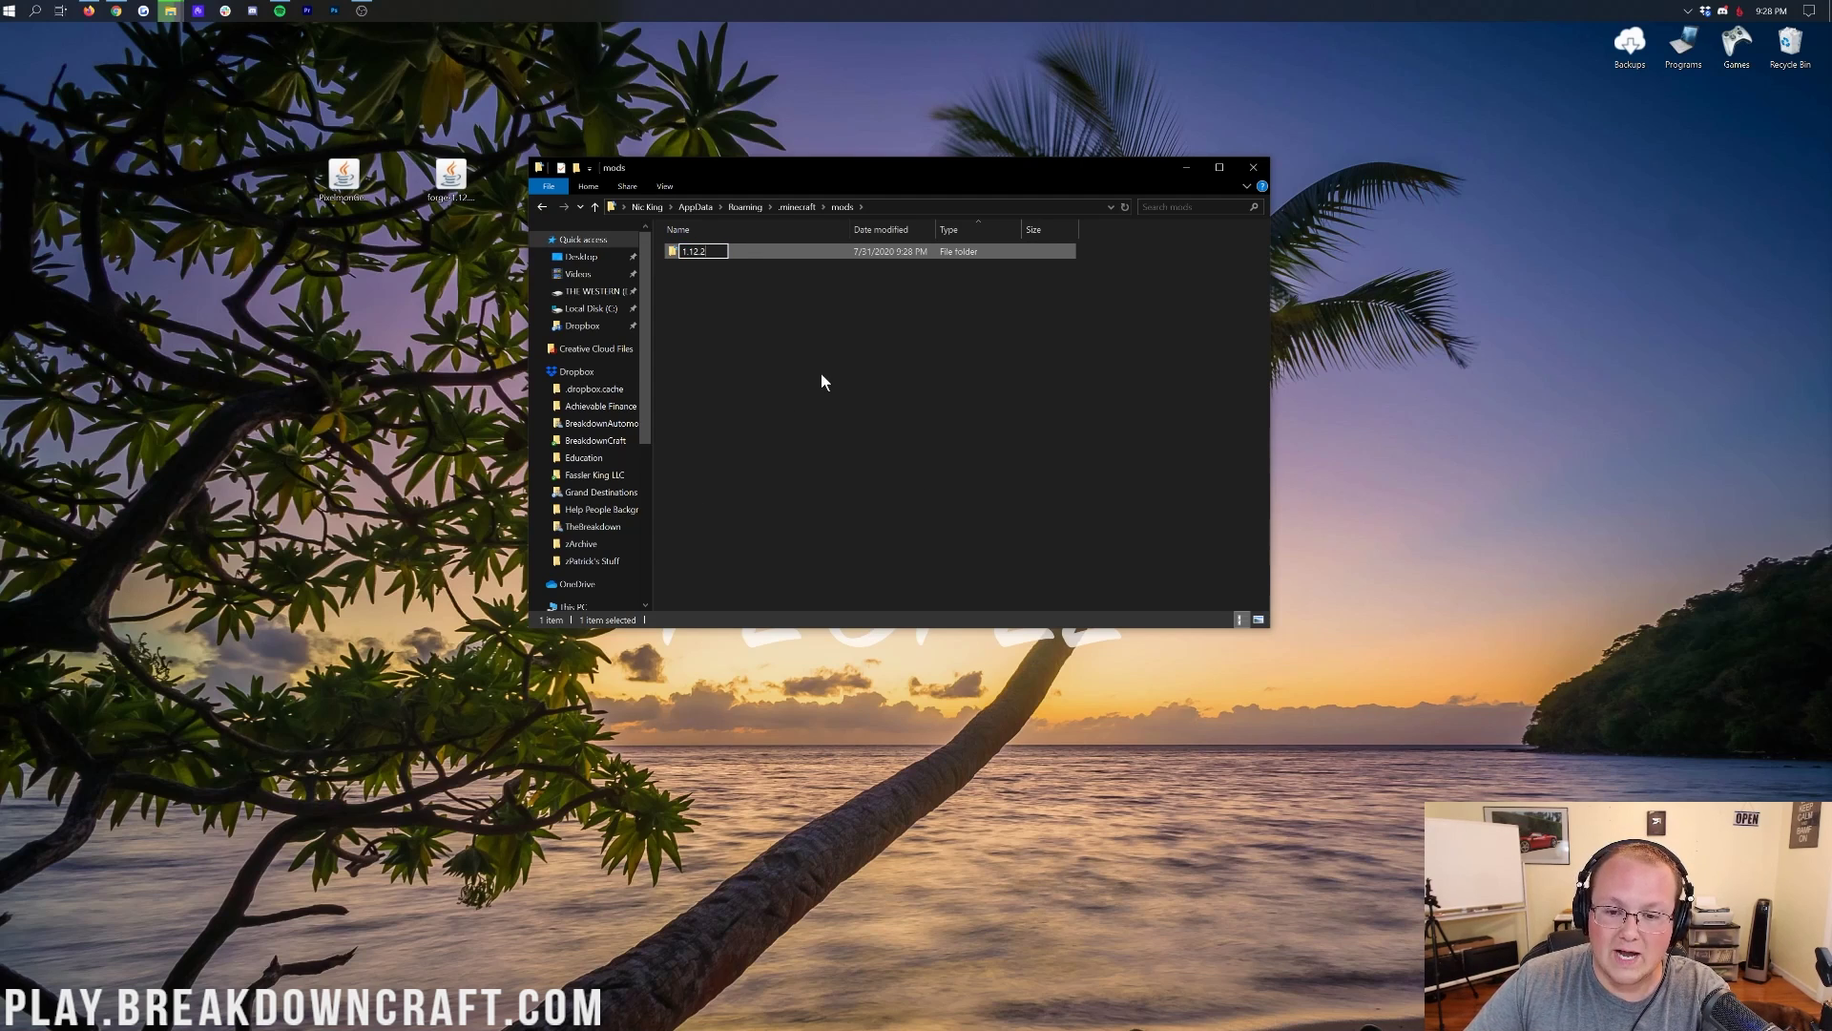
key("Escape")
key("ctrl+z")
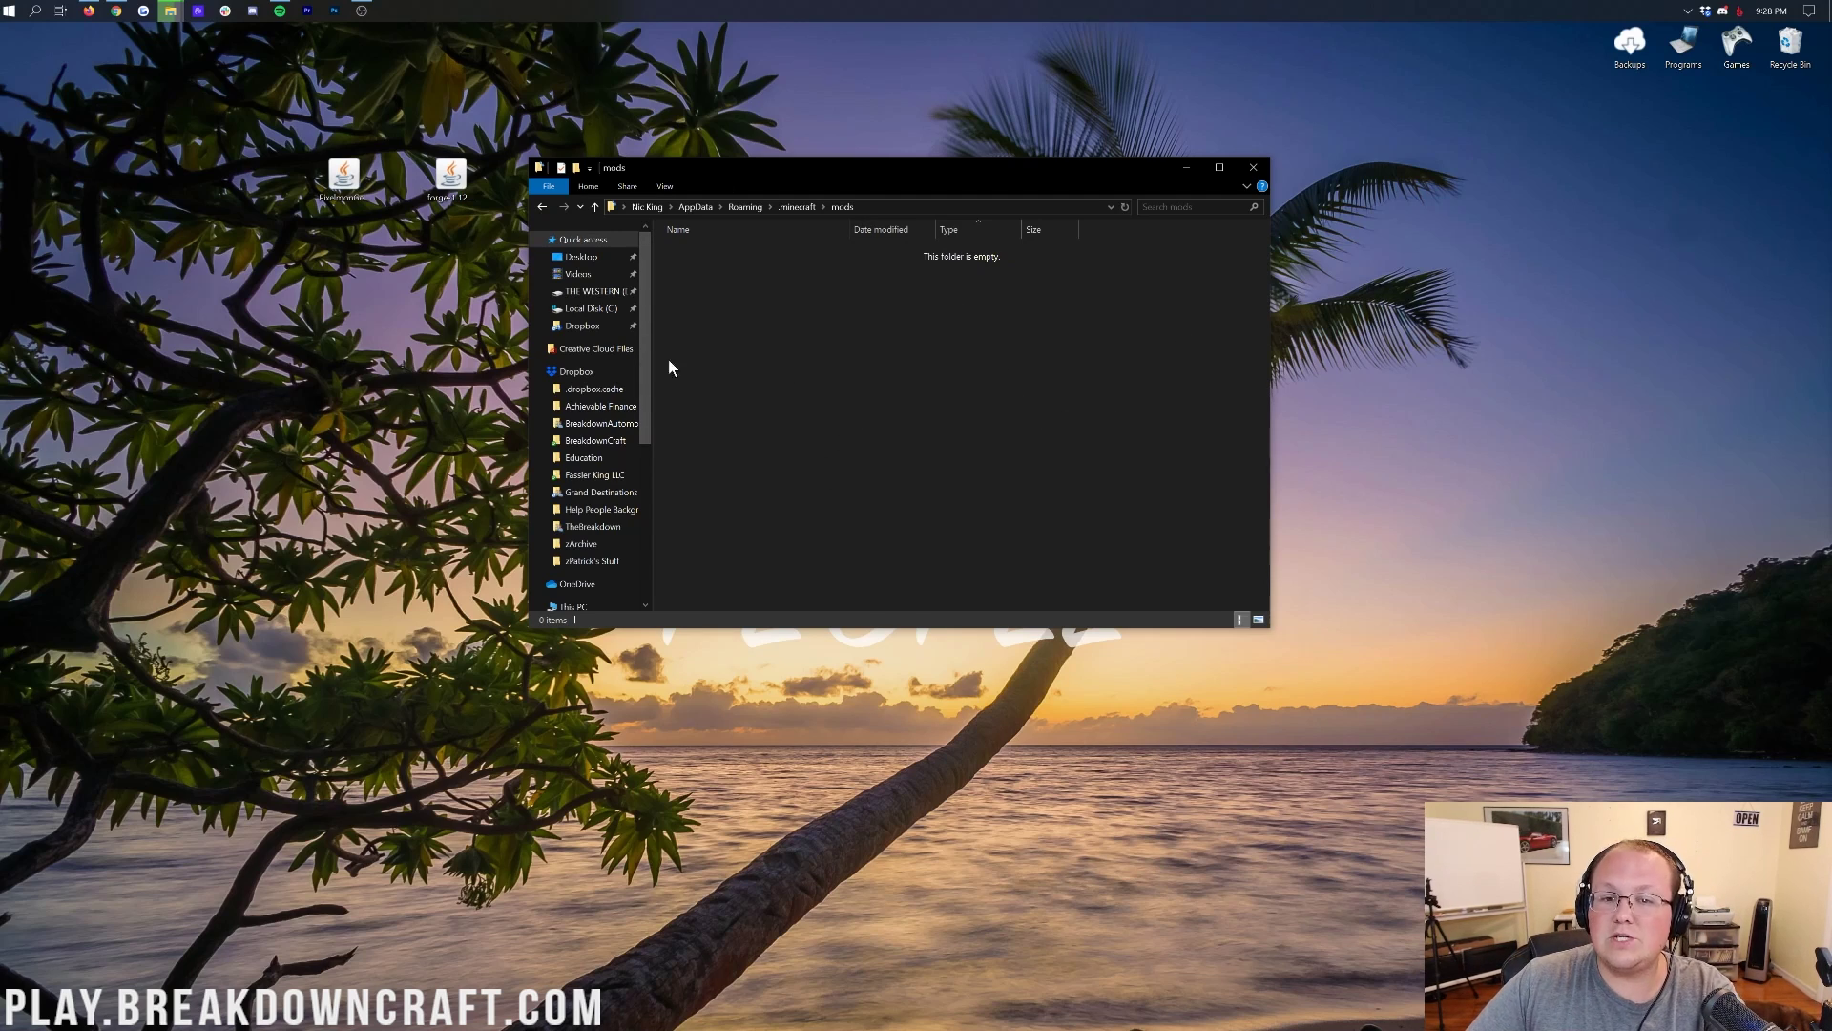
Copy the Pixelmon Generations 8.1.2 jar from the desktop into the mods folder and close the folder window.
left_click(348, 195)
left_click_drag(345, 187, 912, 317)
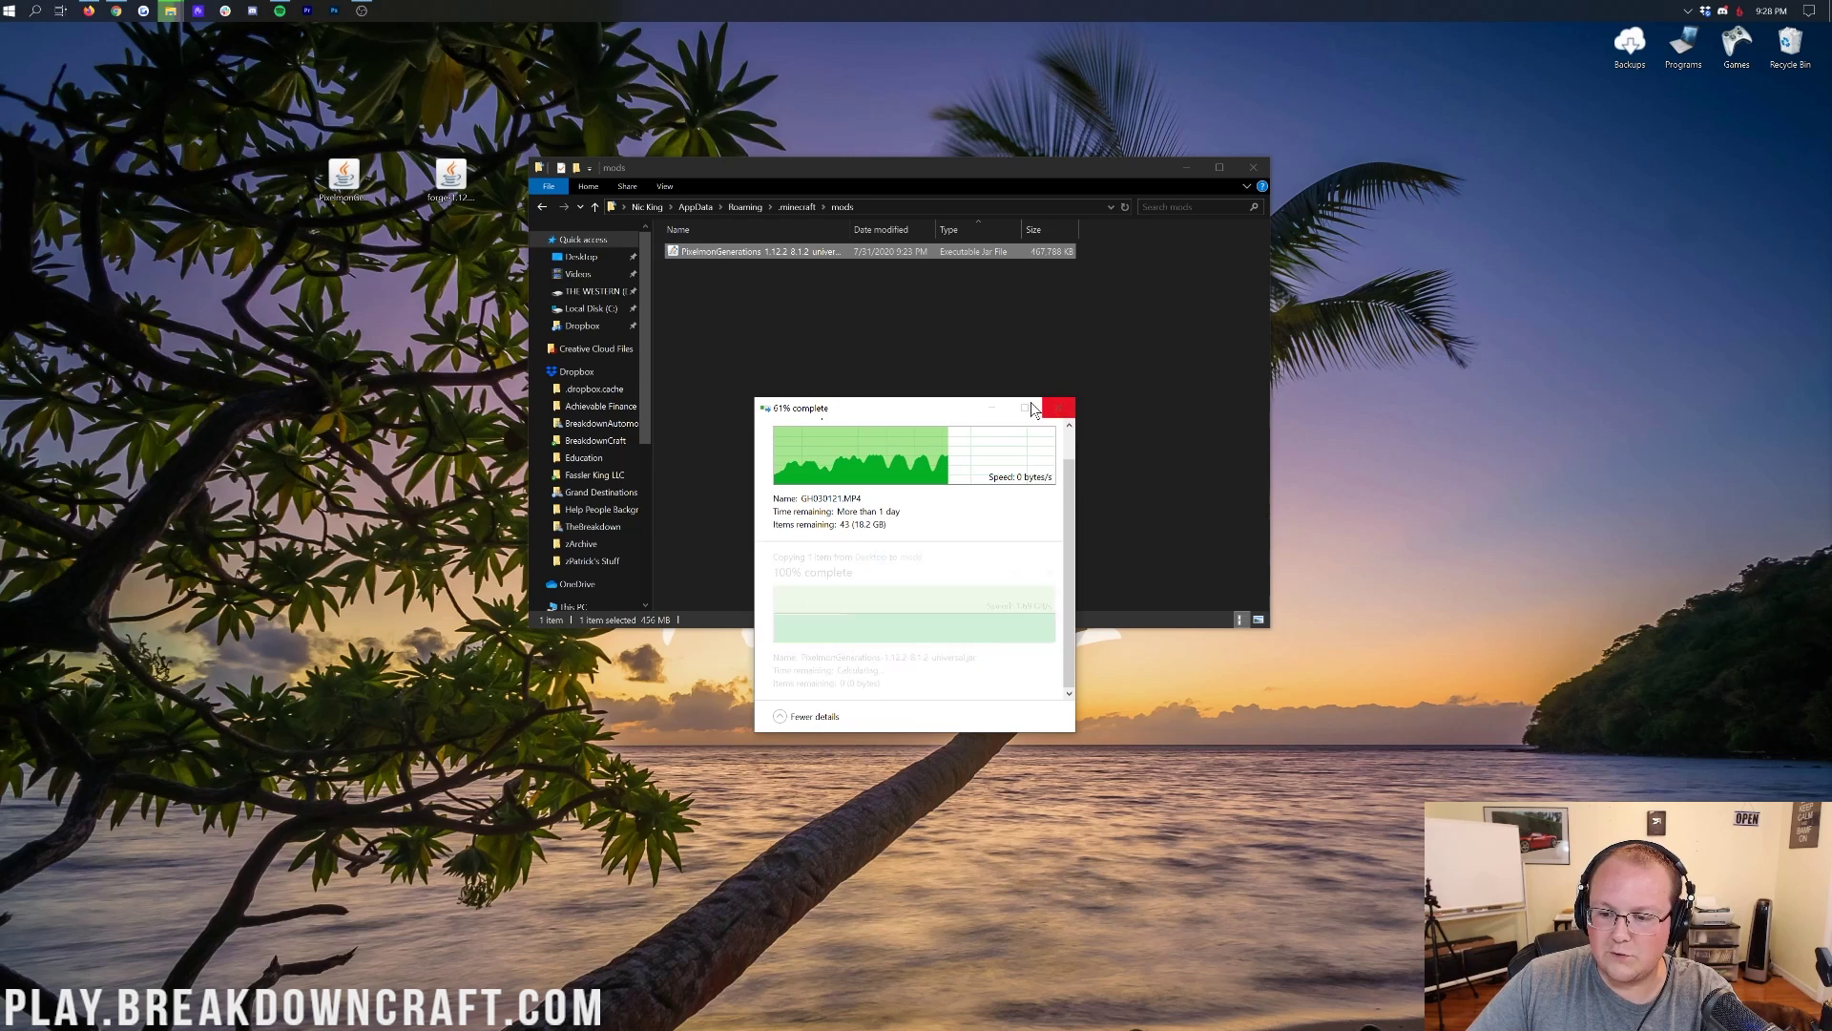
left_click(771, 296)
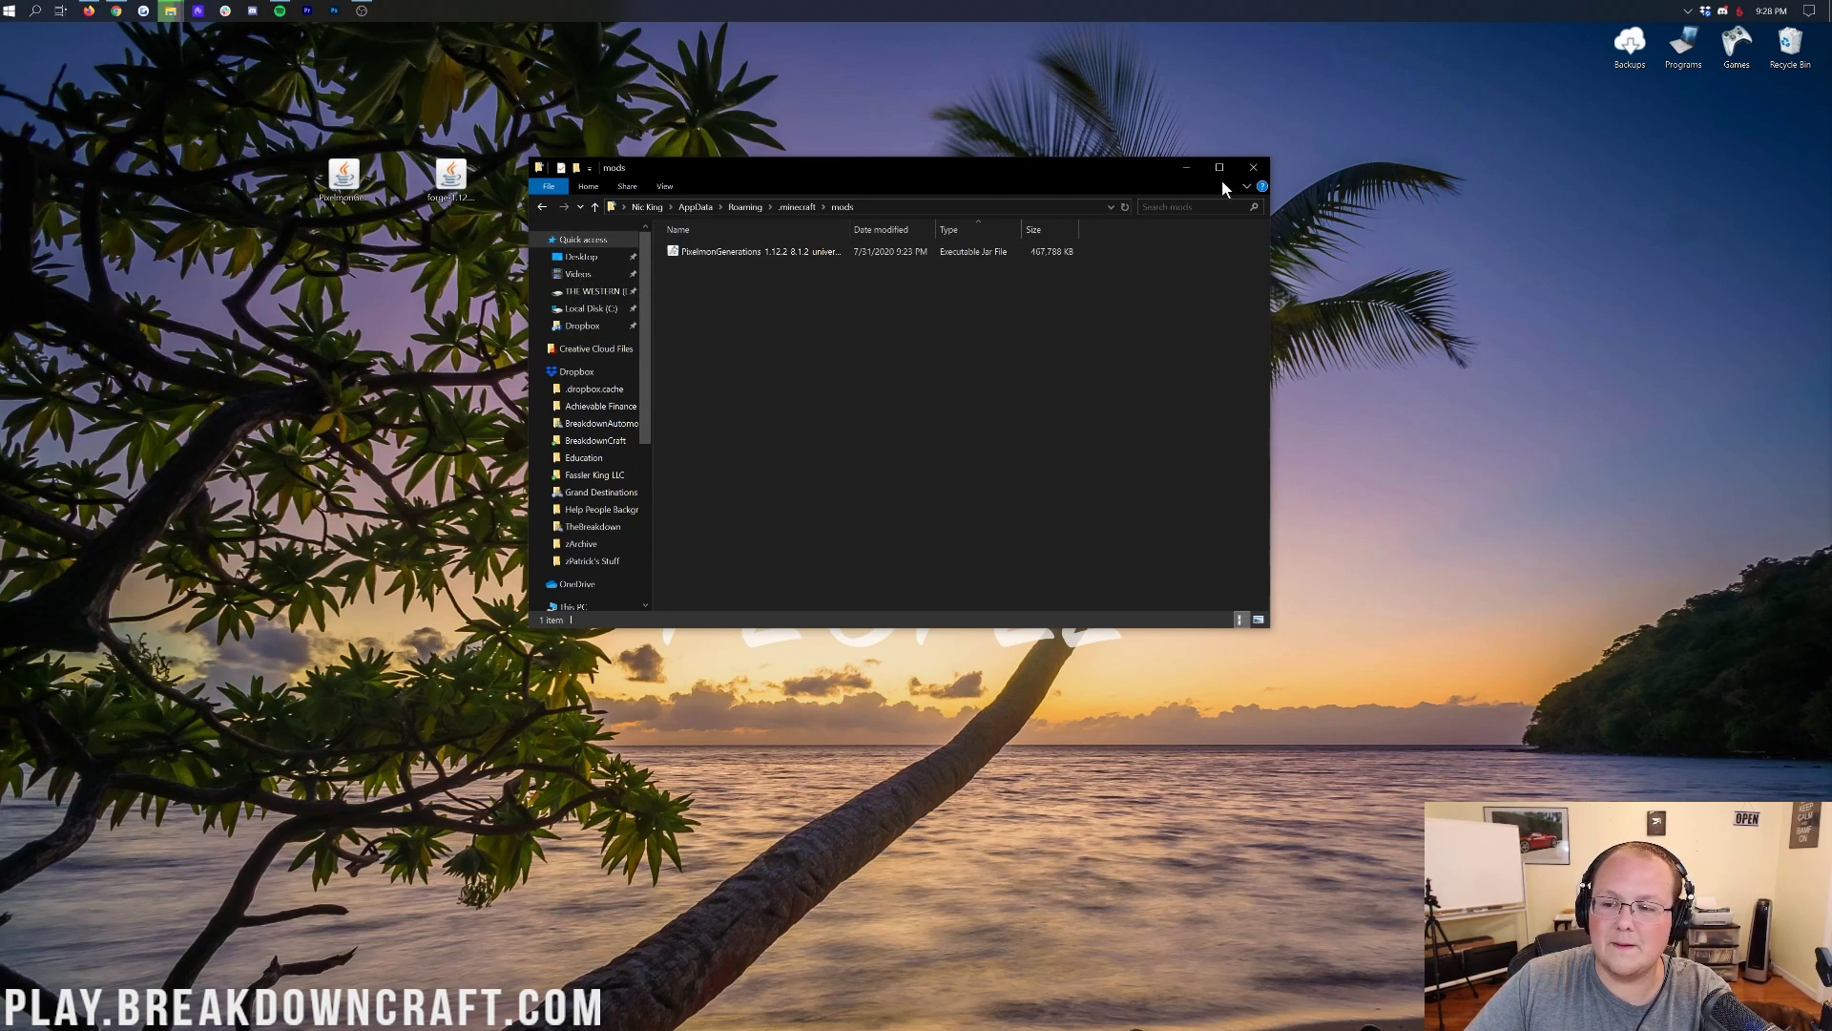
left_click(1263, 164)
Search Windows for Minecraft and open the Minecraft Launcher.
left_click(8, 9)
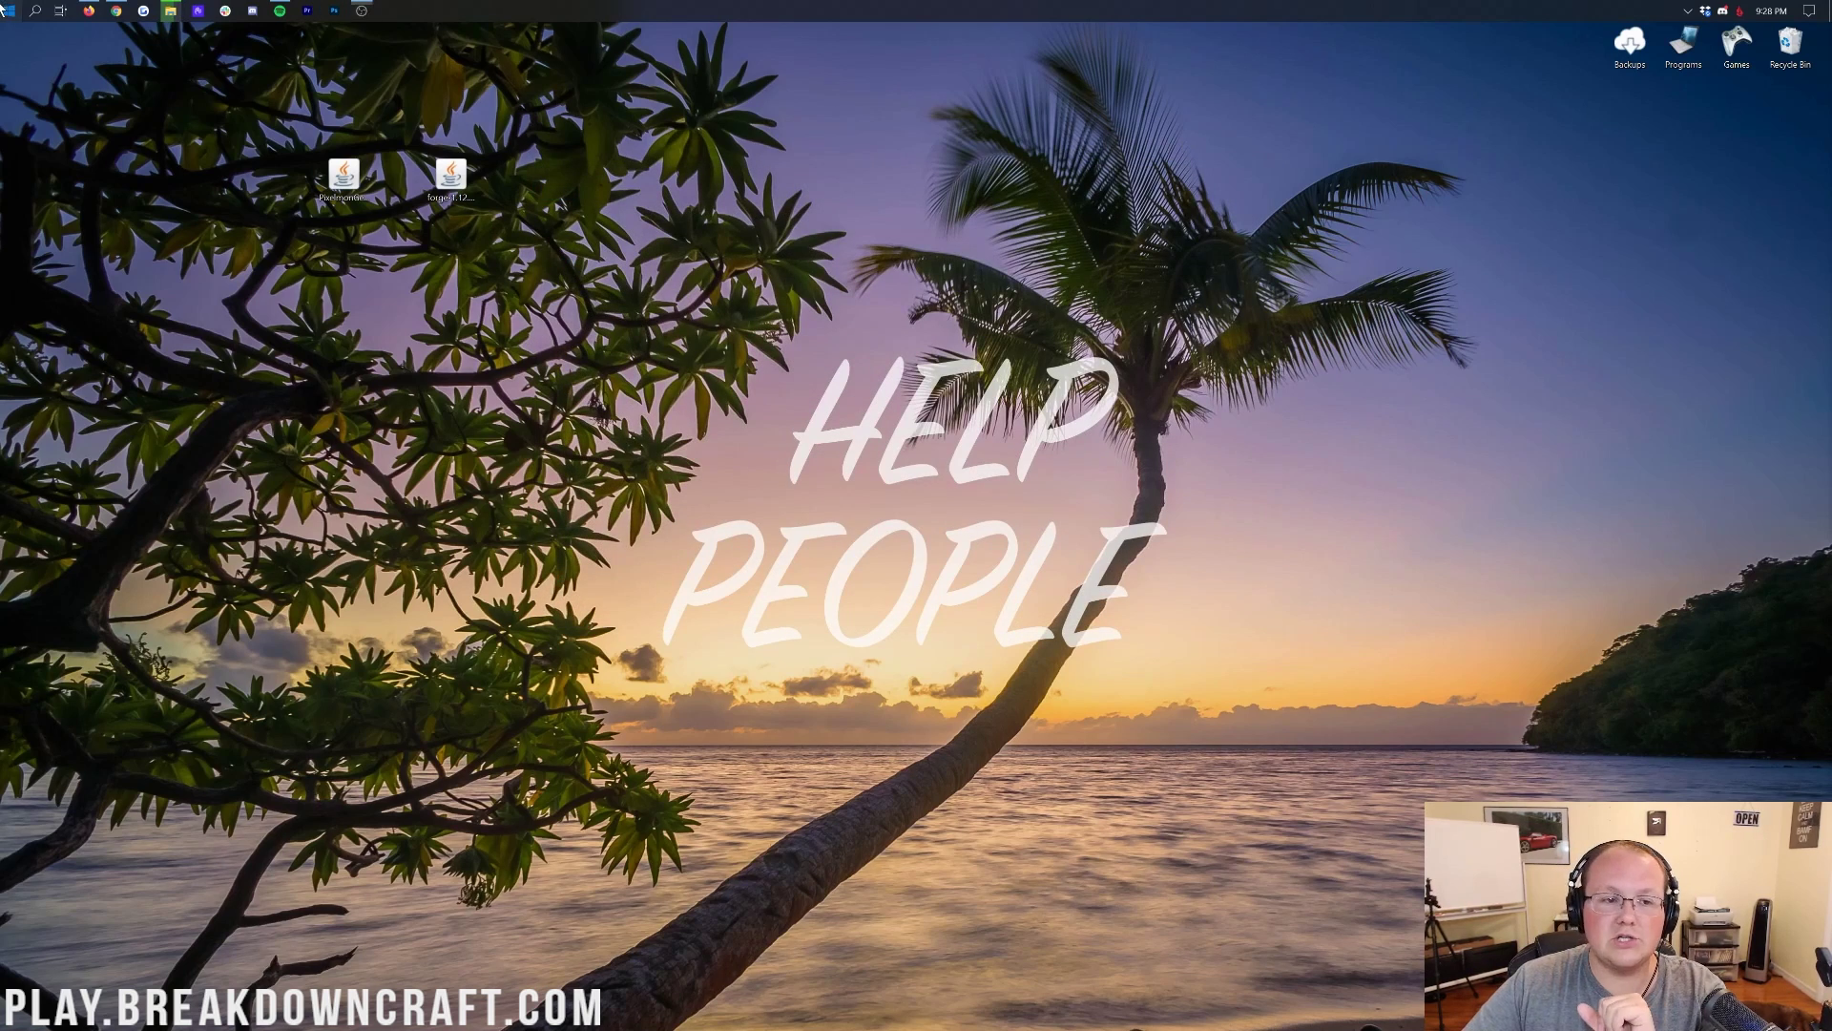
type("minecraft")
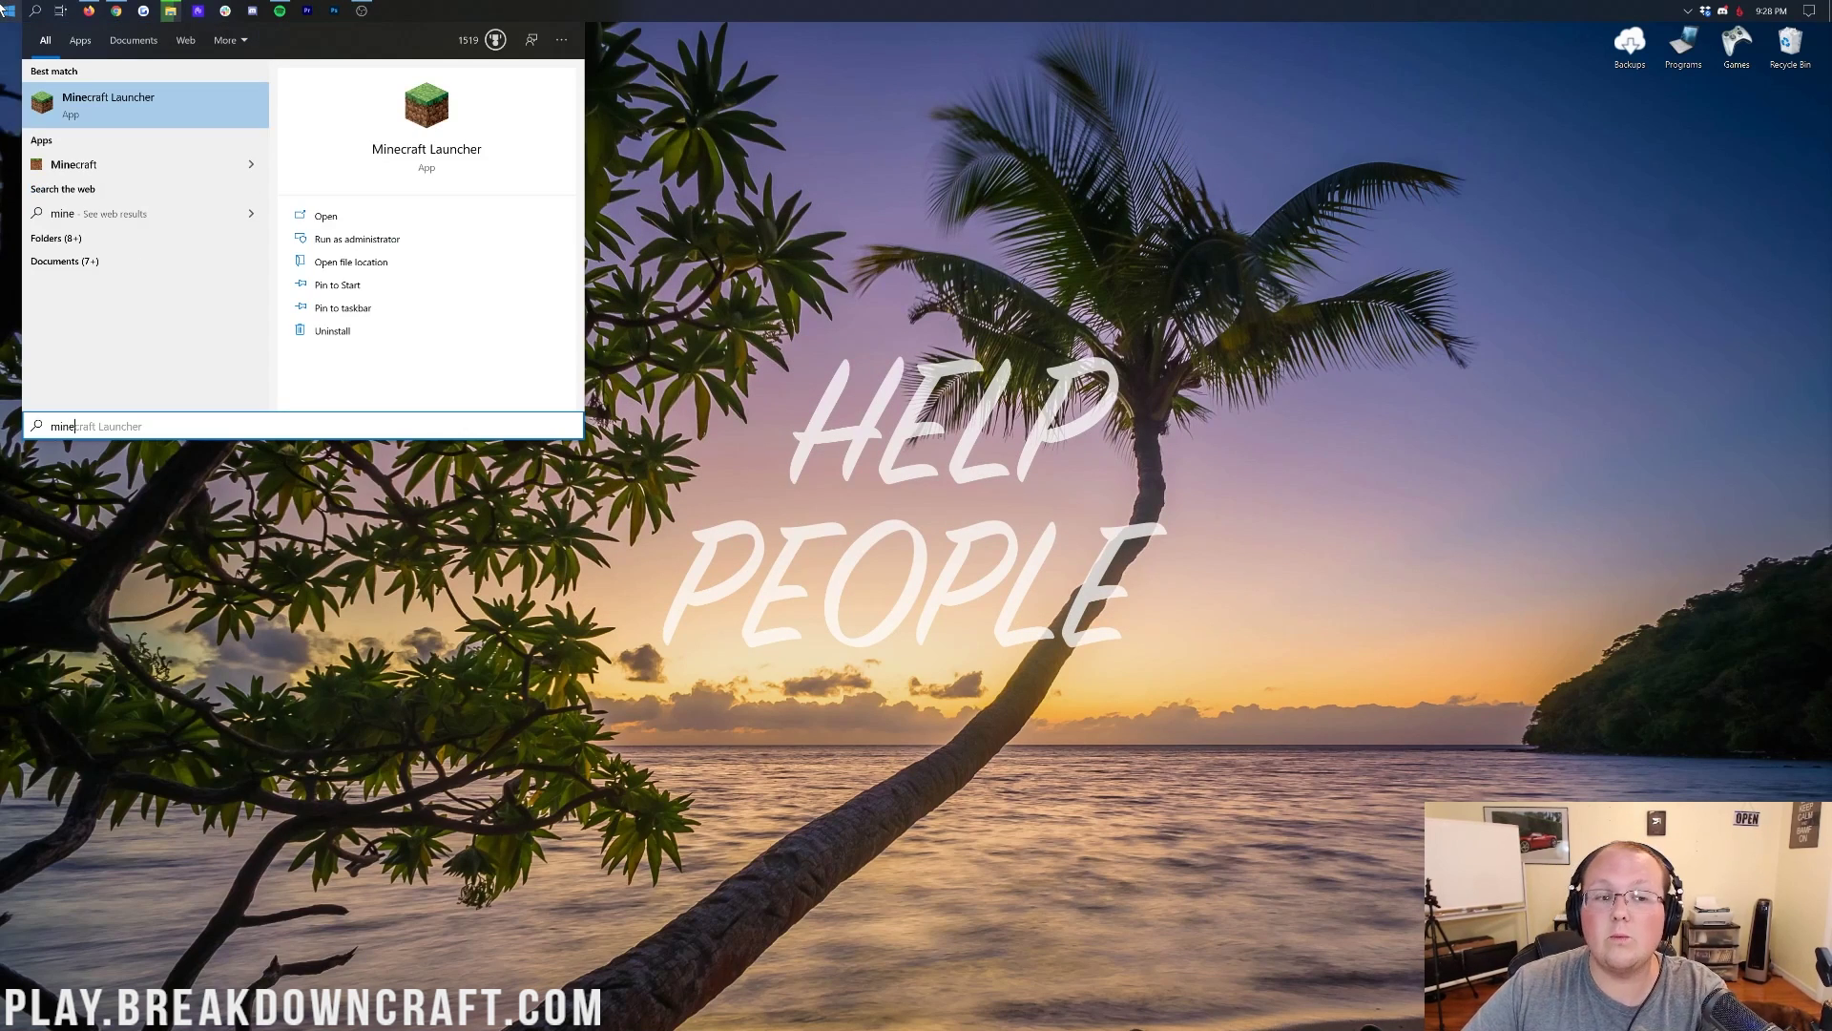
left_click(221, 102)
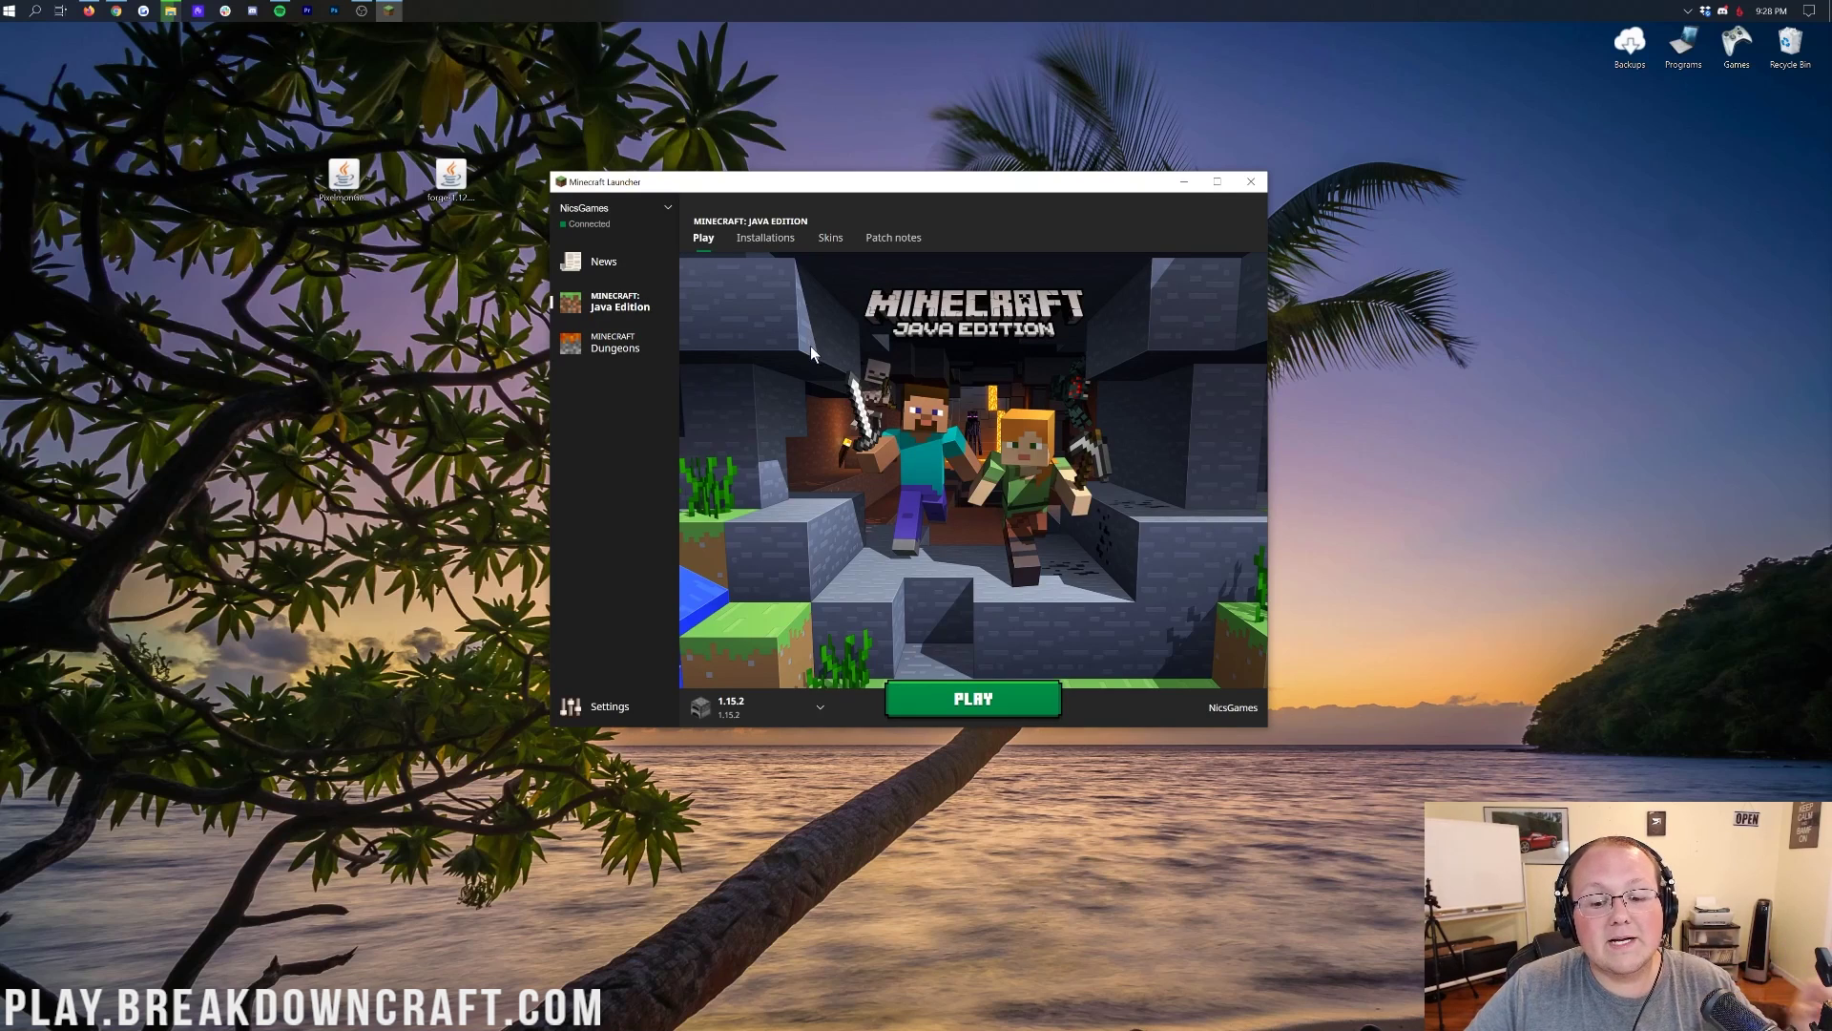
Select the forge profile running 1.12.2-forge-14.23.5.2854 as the version to play.
left_click(822, 708)
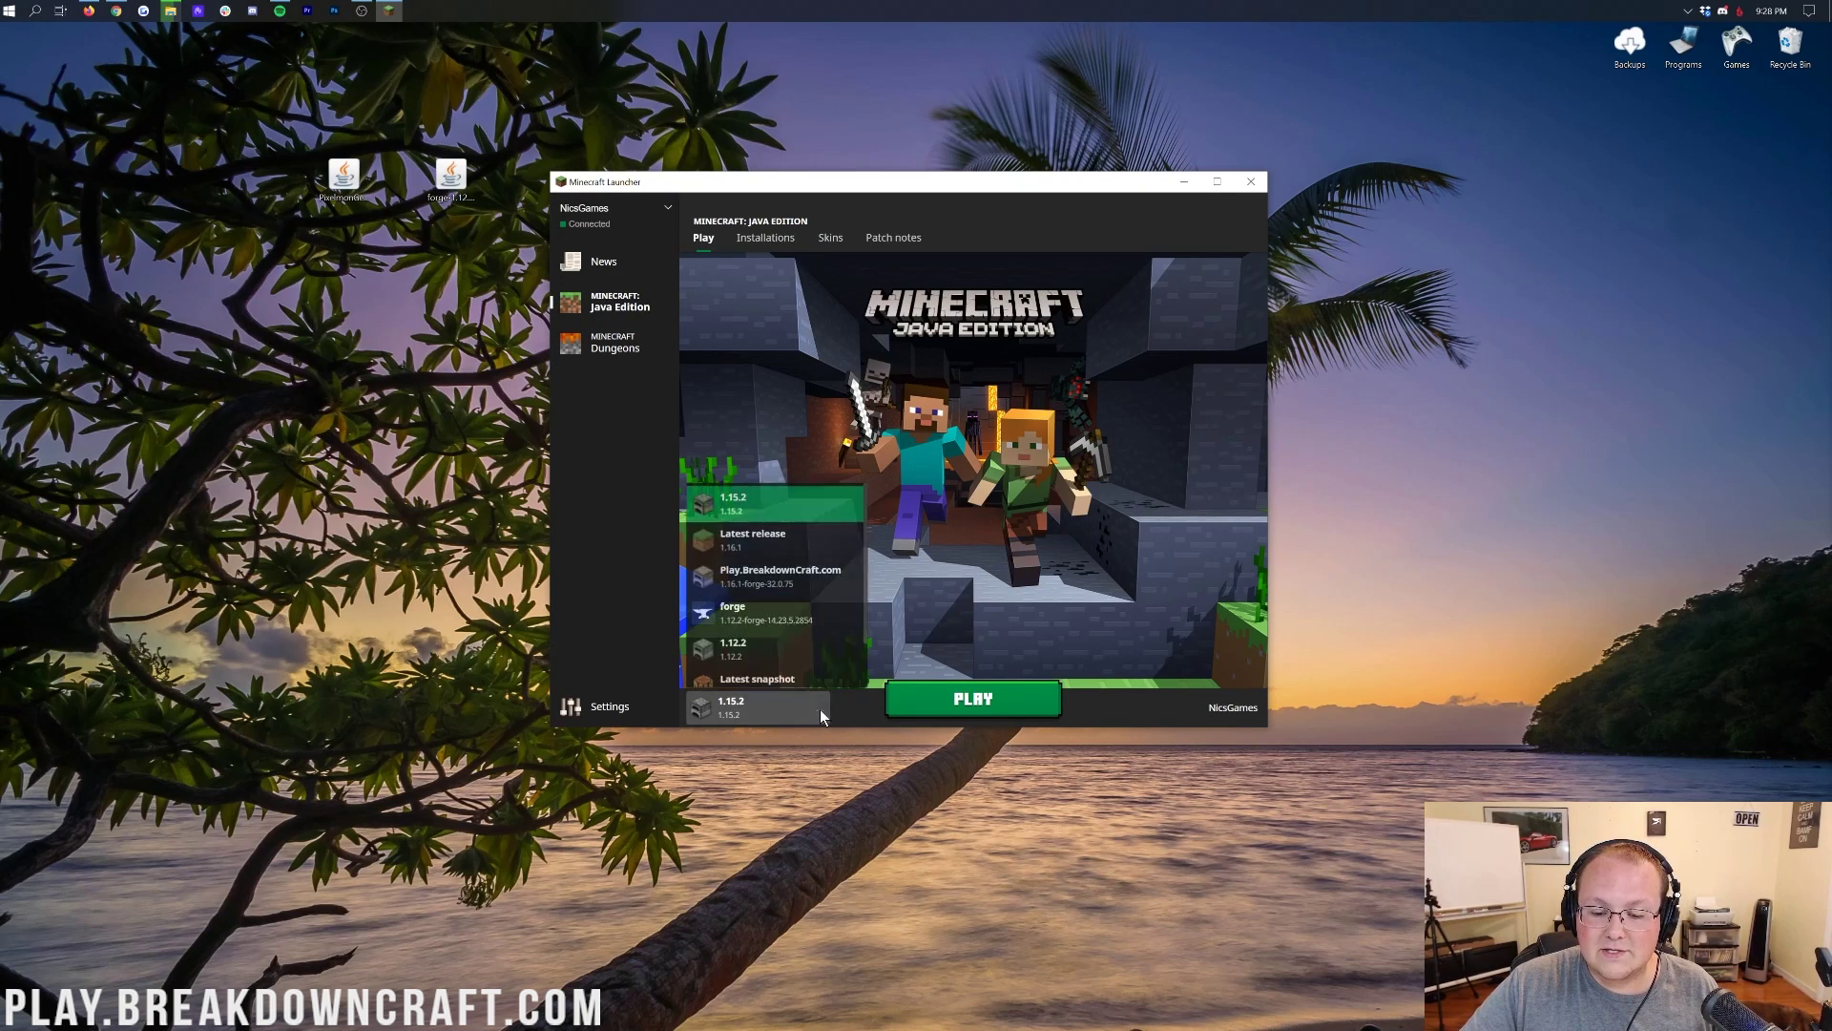
left_click(817, 711)
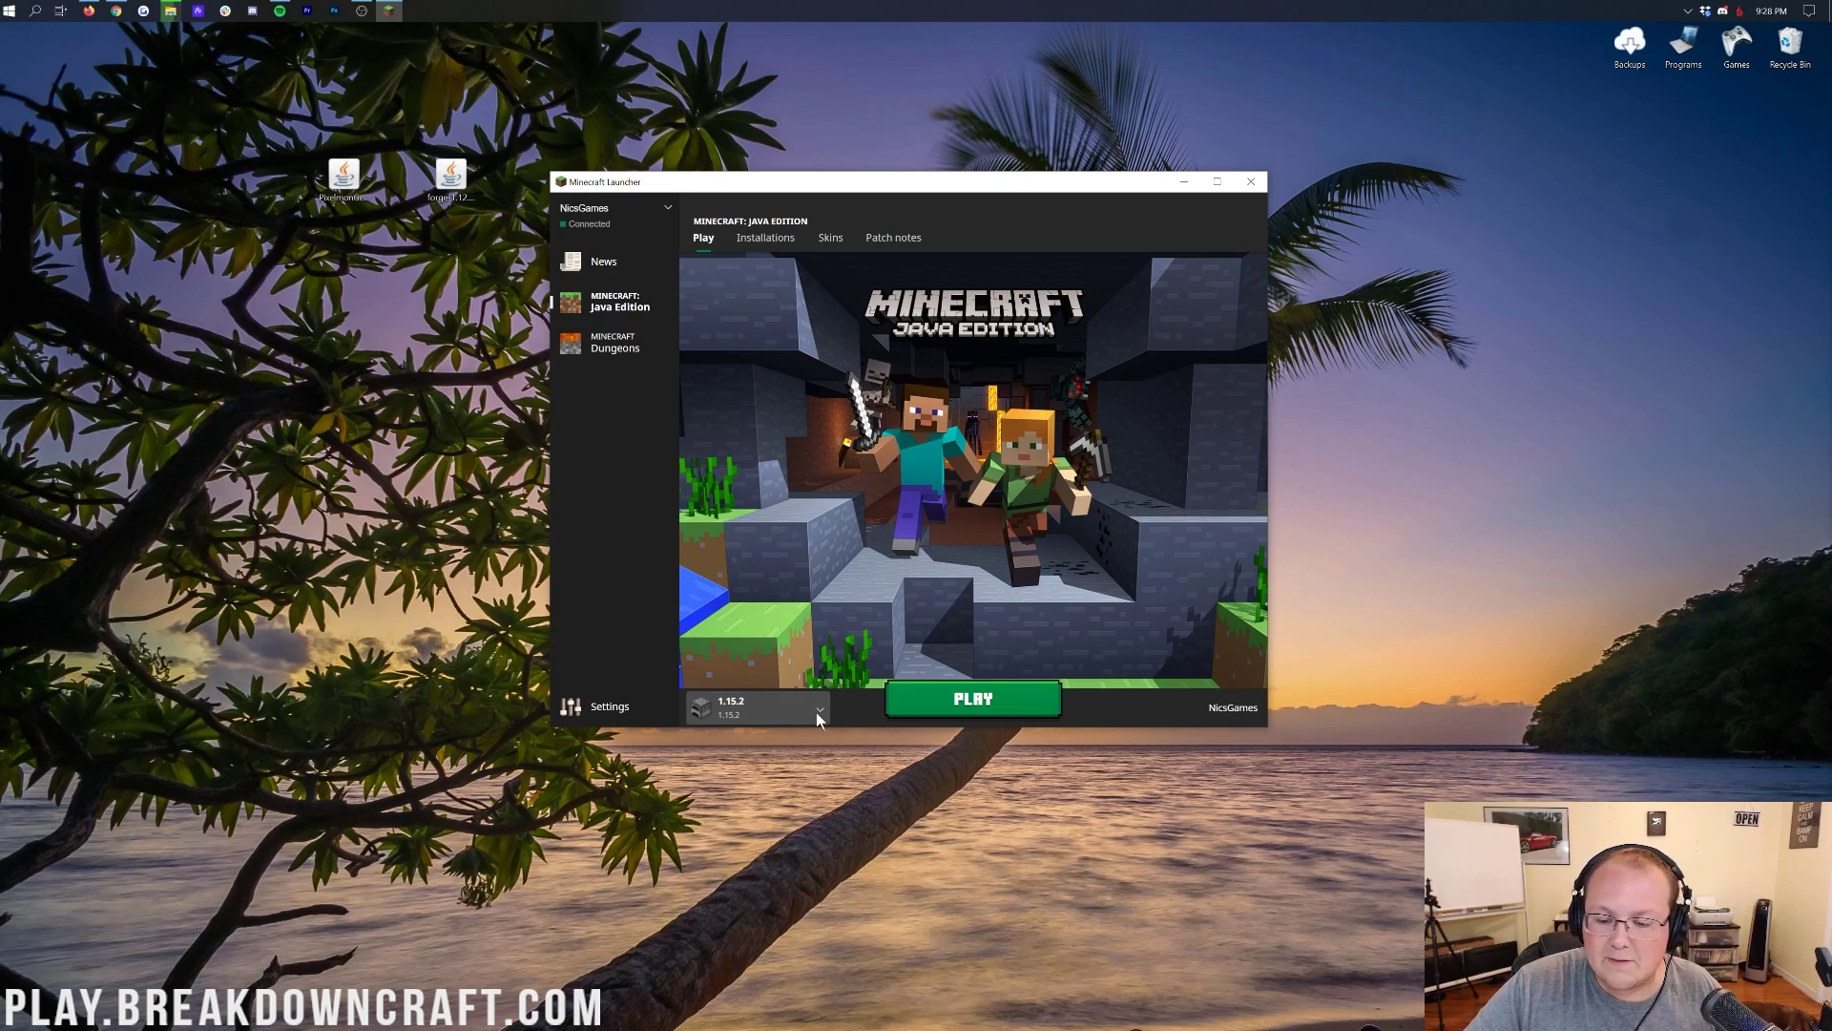
left_click(816, 712)
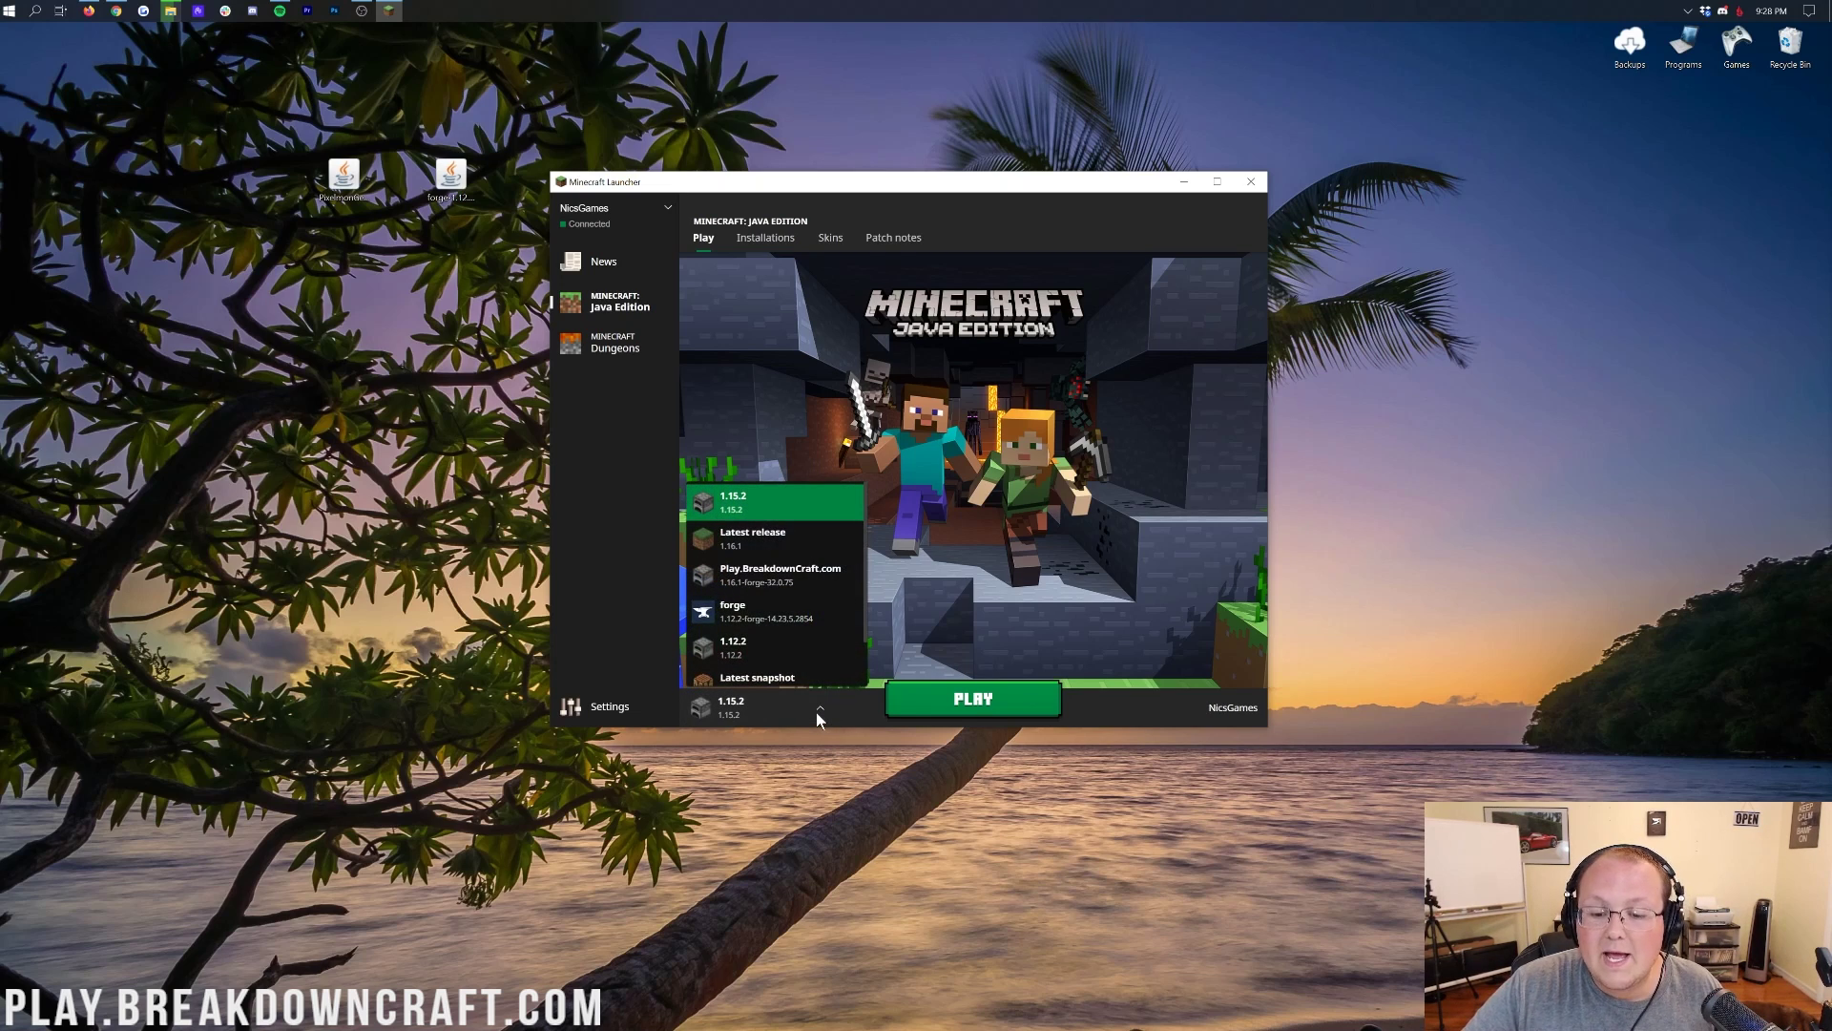
left_click(737, 622)
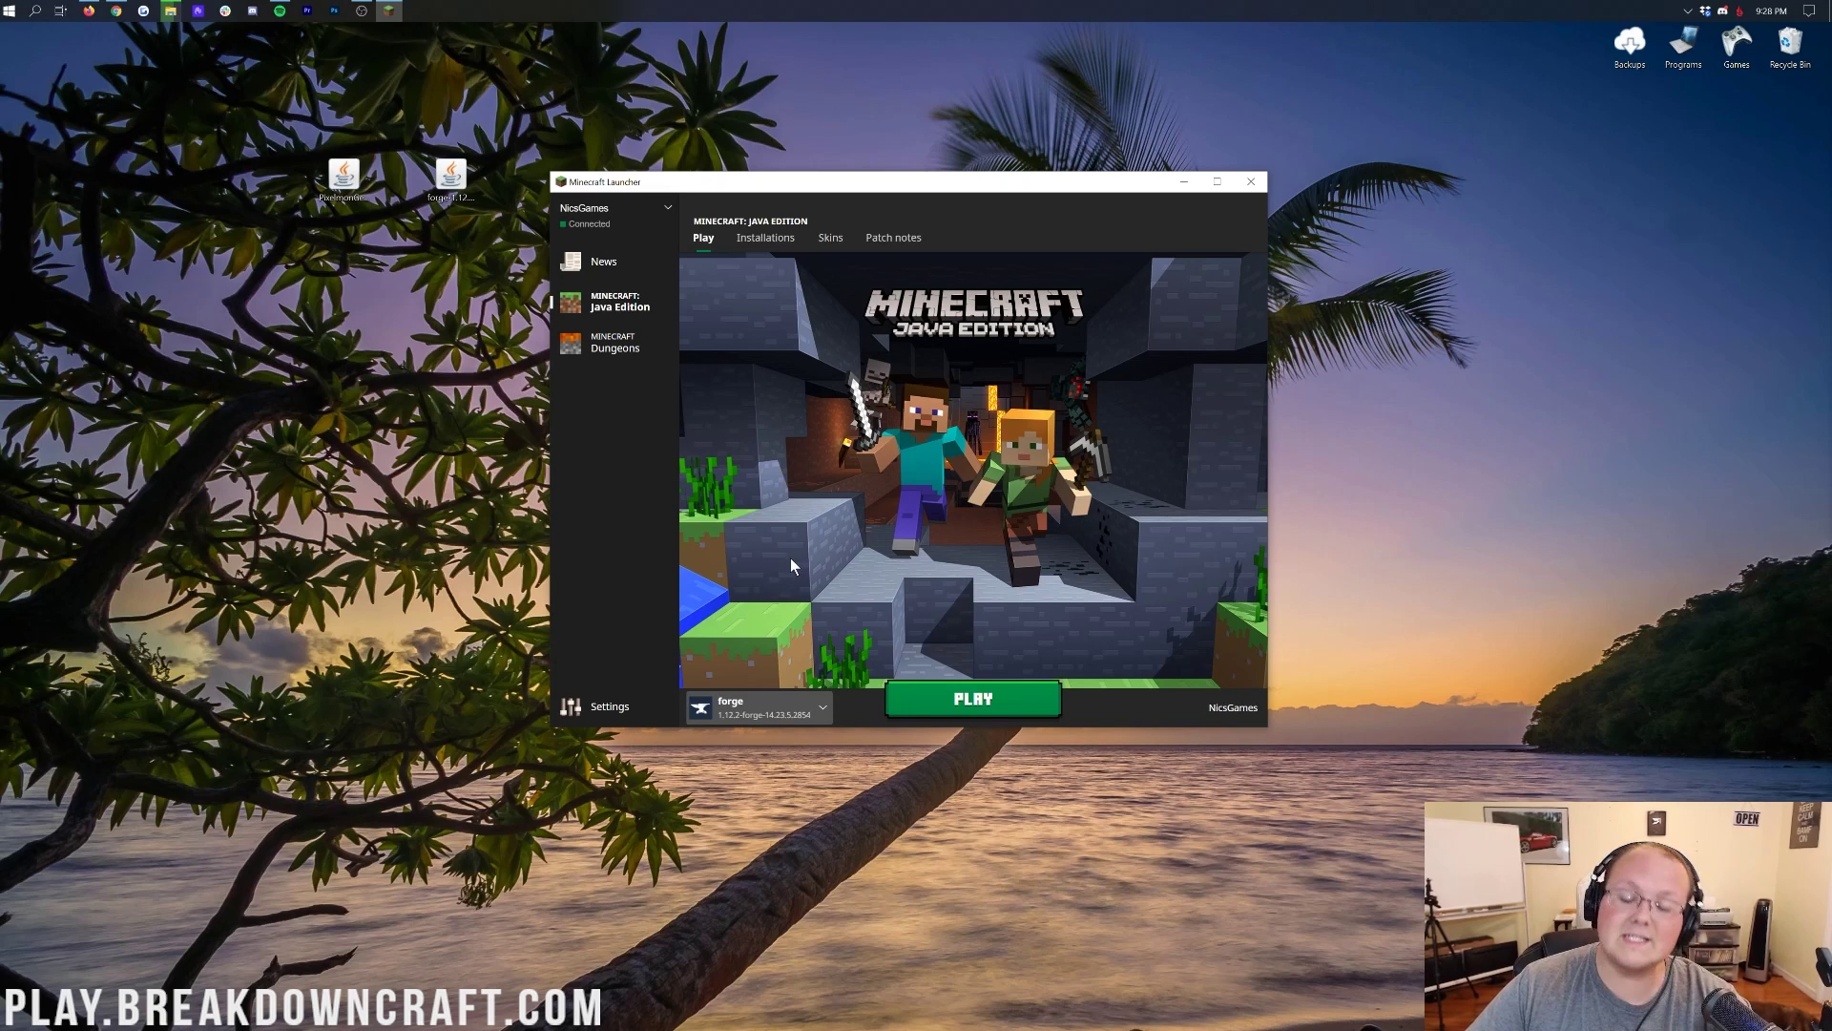
Delete the Play.BreakdownCraft.com entry from the launcher's installations and confirm the deletion.
left_click(750, 239)
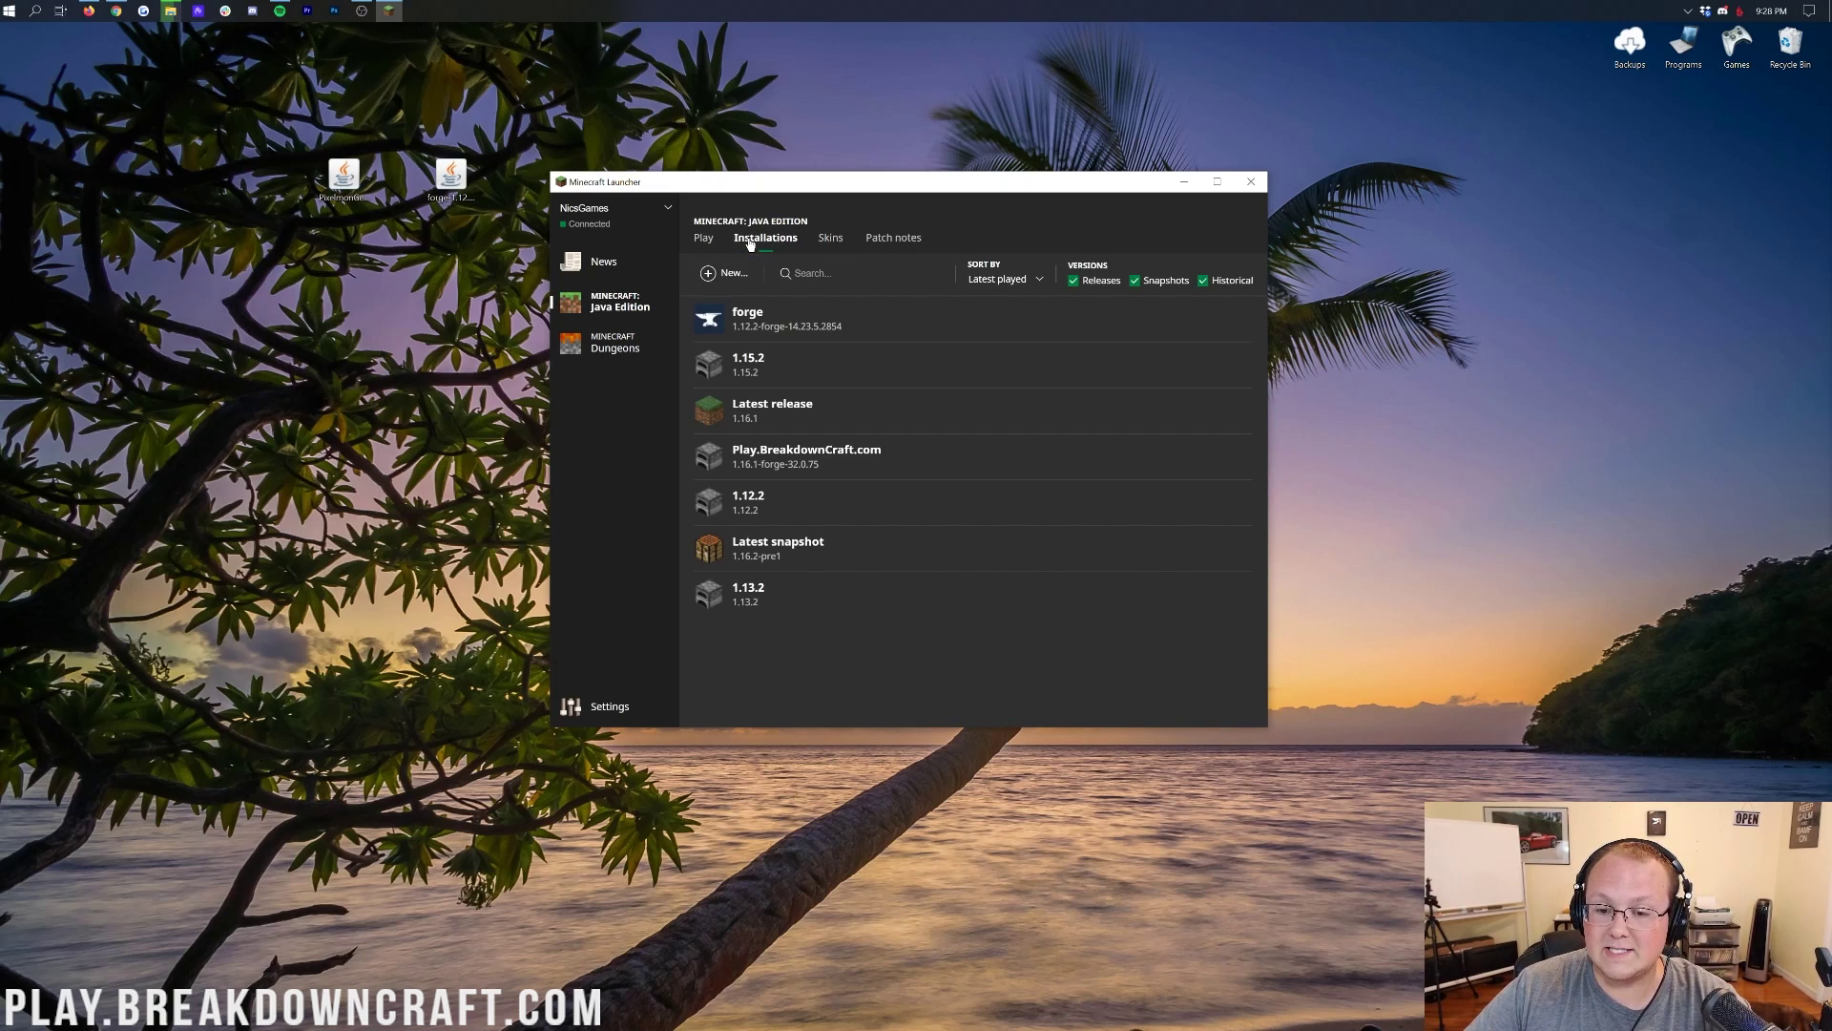
left_click(1240, 456)
left_click(1225, 533)
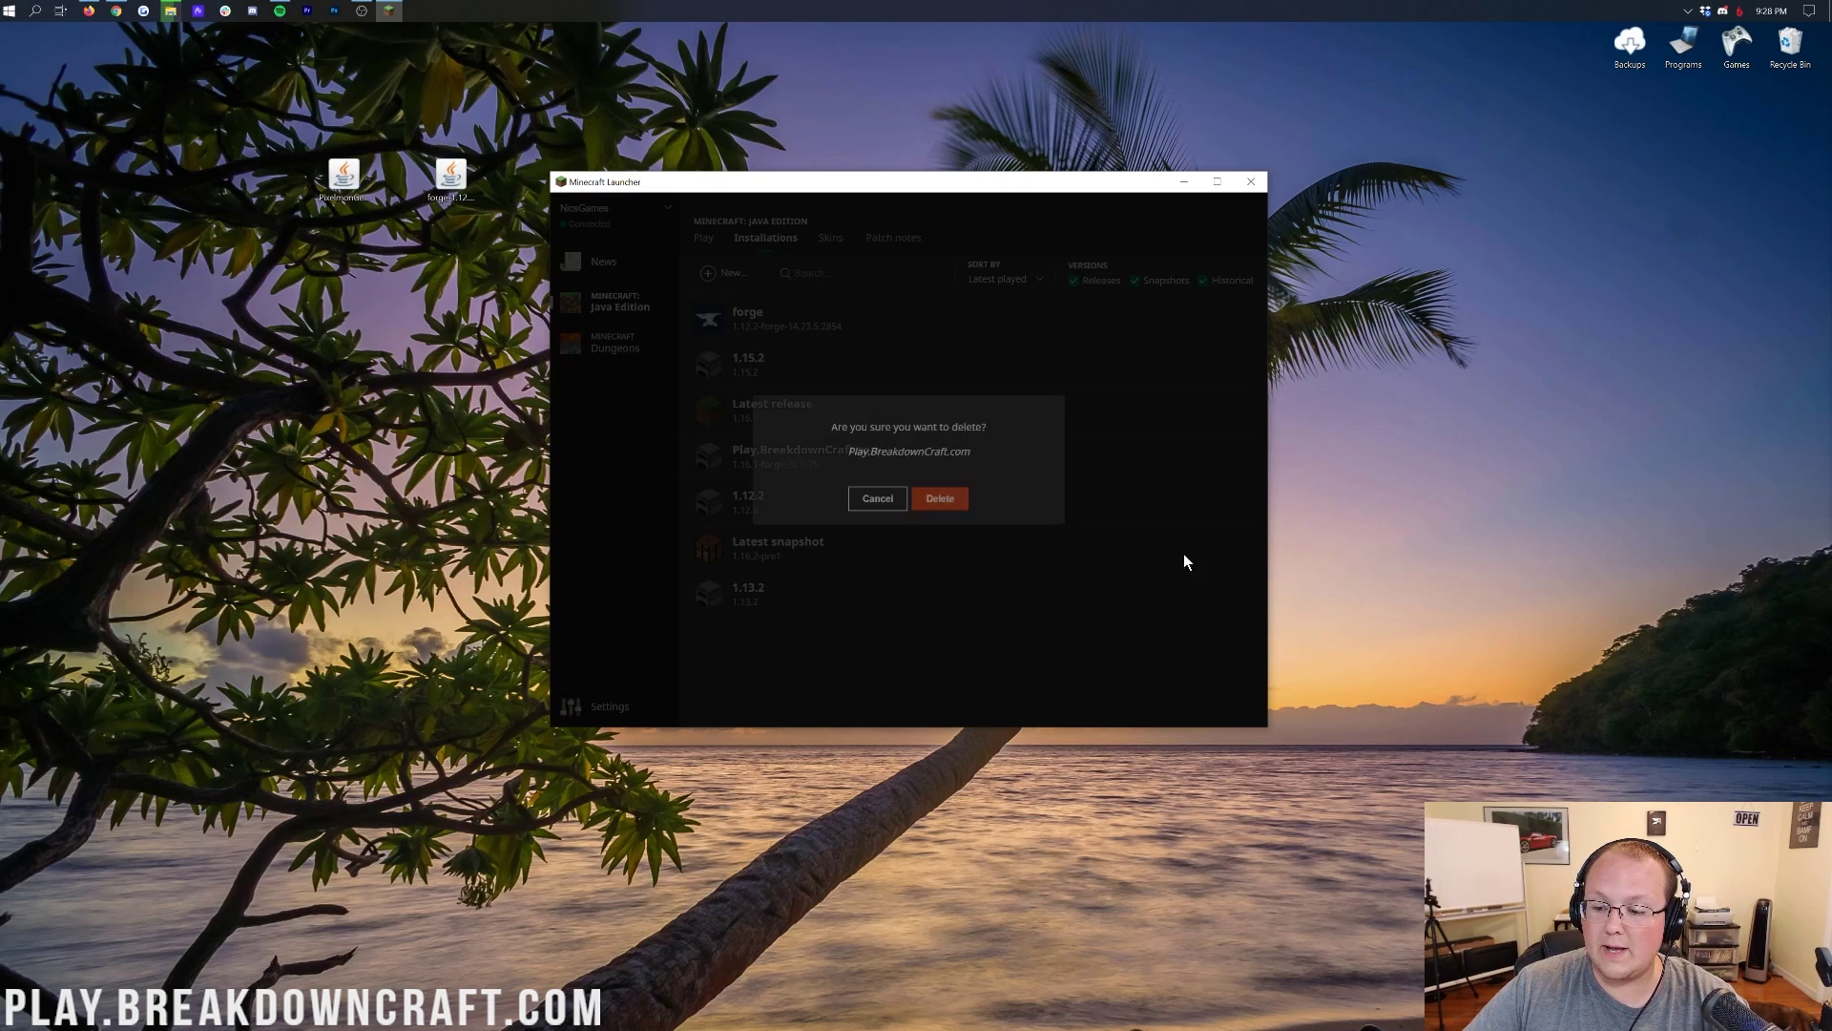
left_click(954, 498)
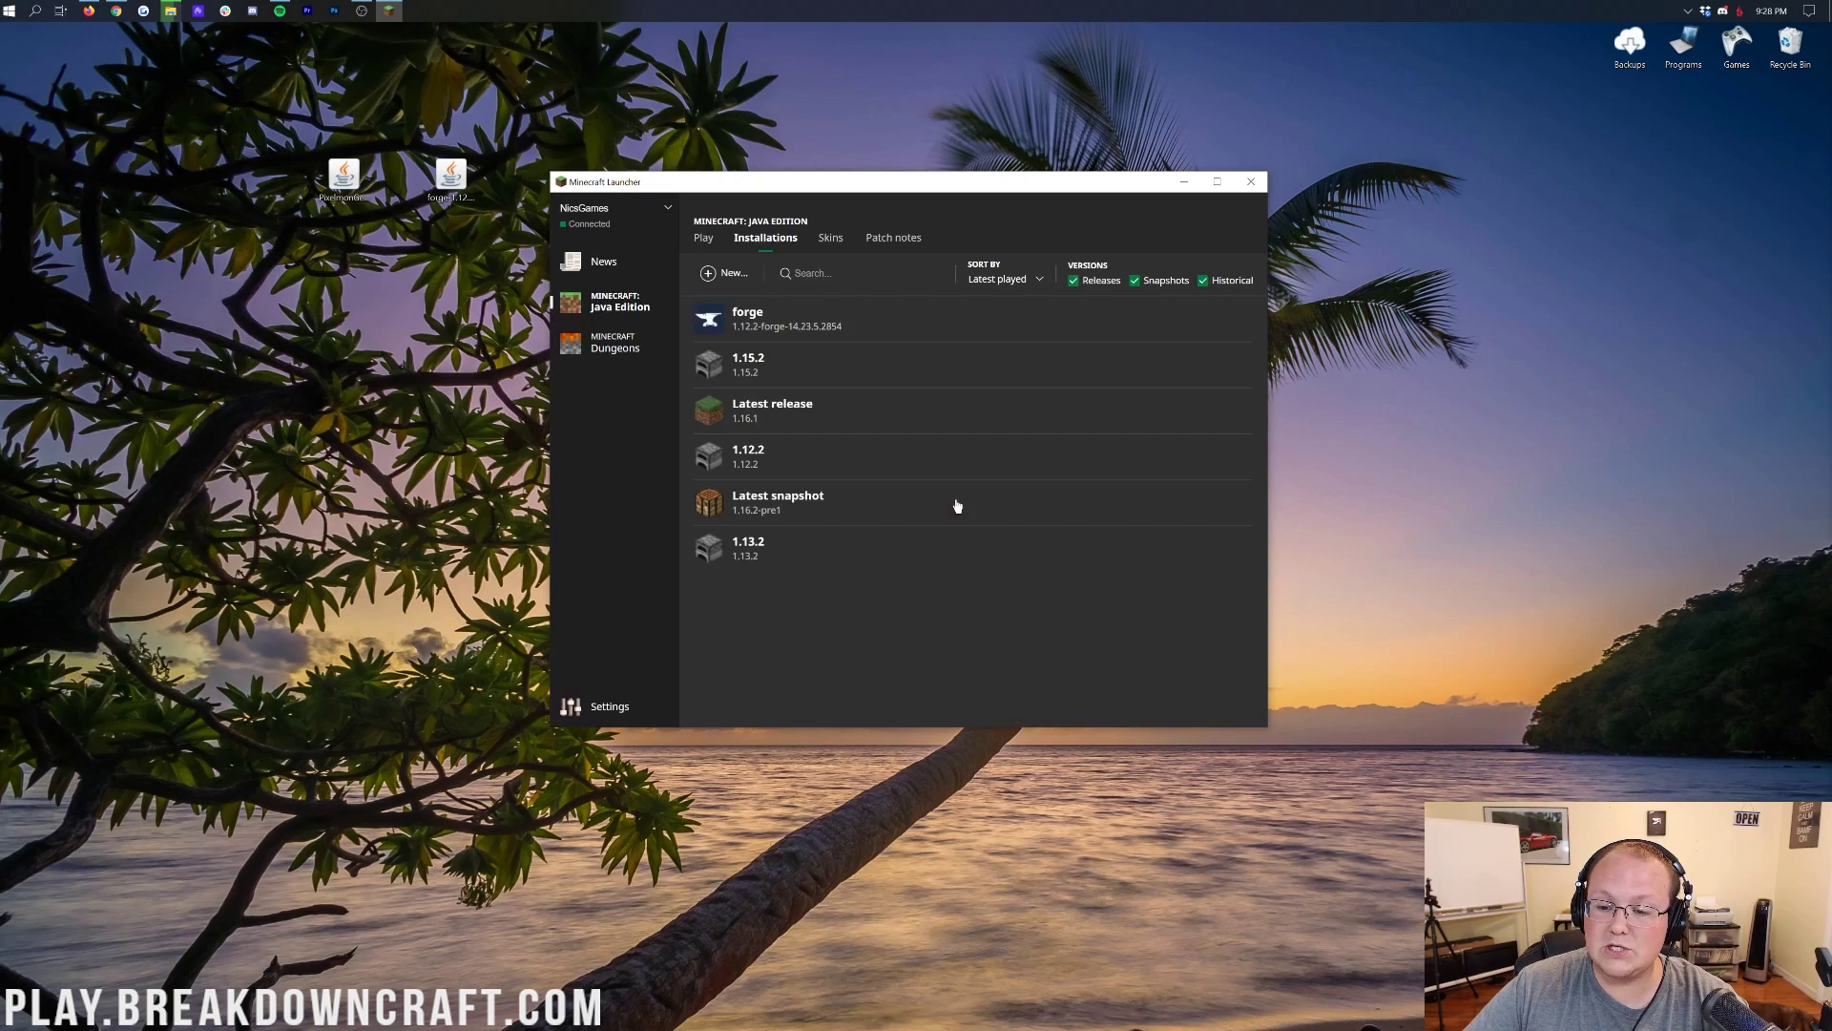
Start a new launcher installation and name it Play.BreakdownCraft.com.
left_click(724, 275)
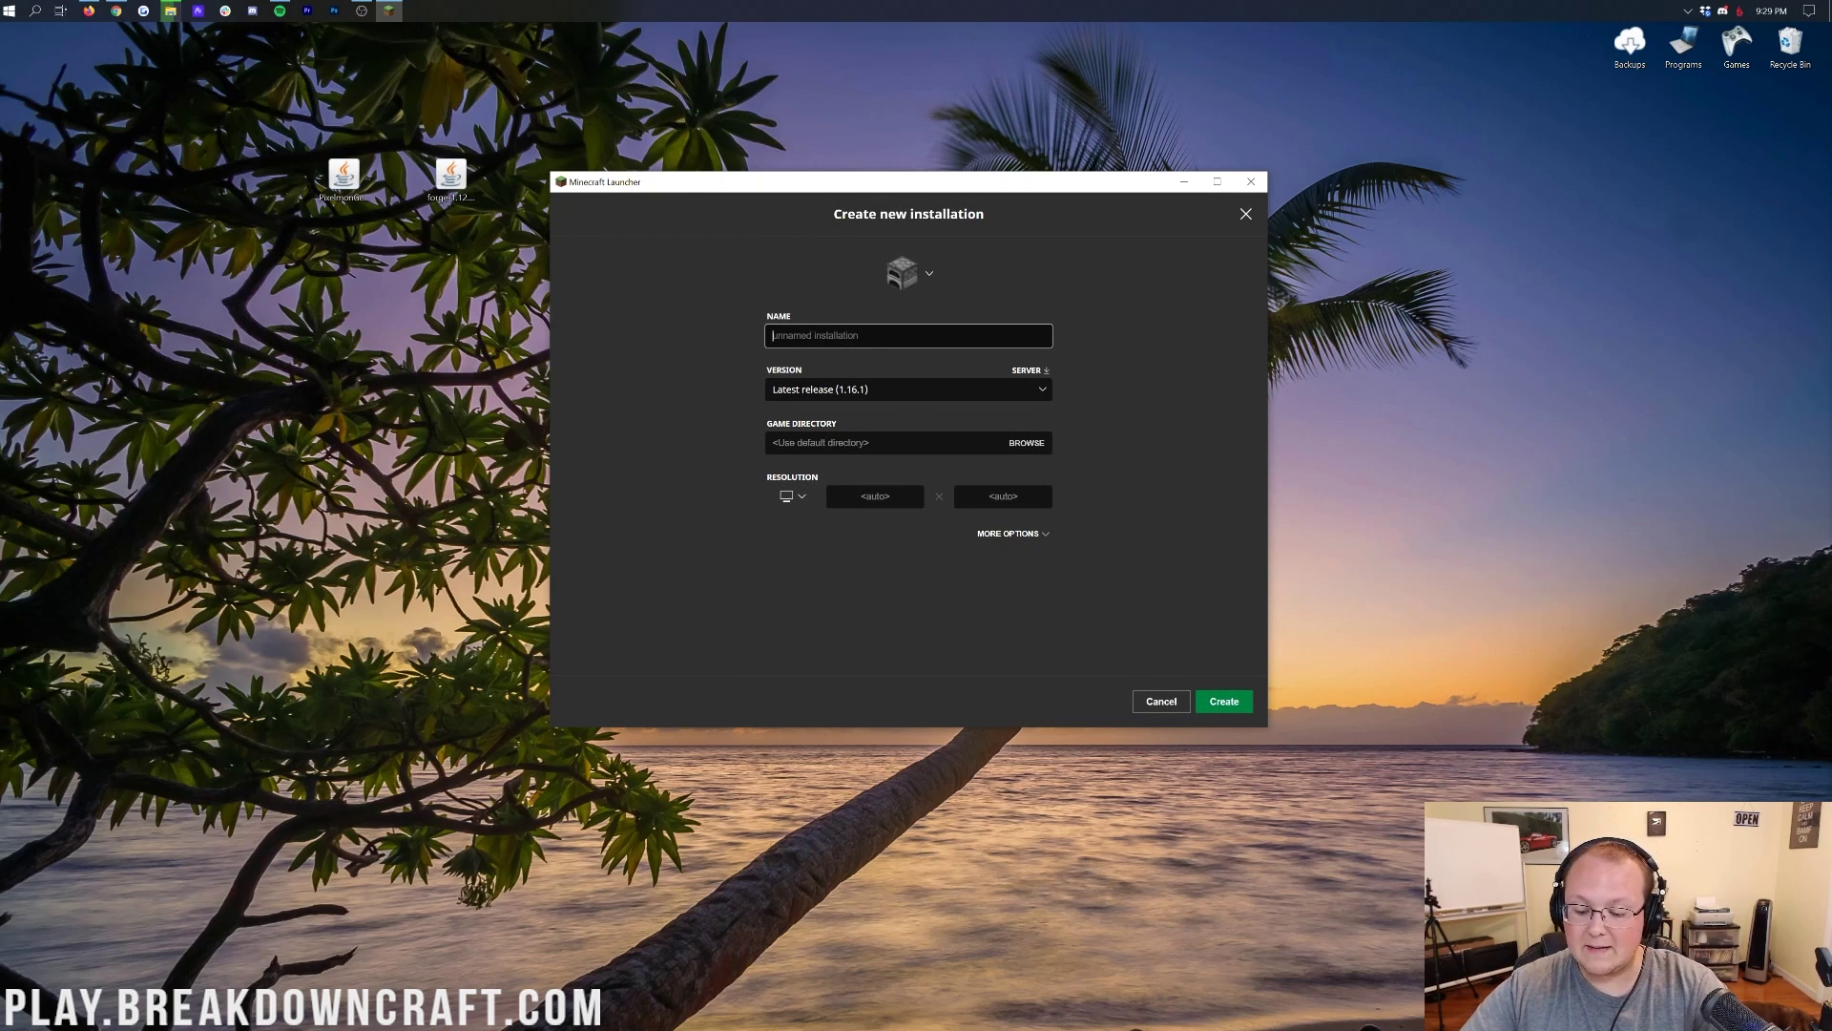
type("Play.BreakdownCraft.com")
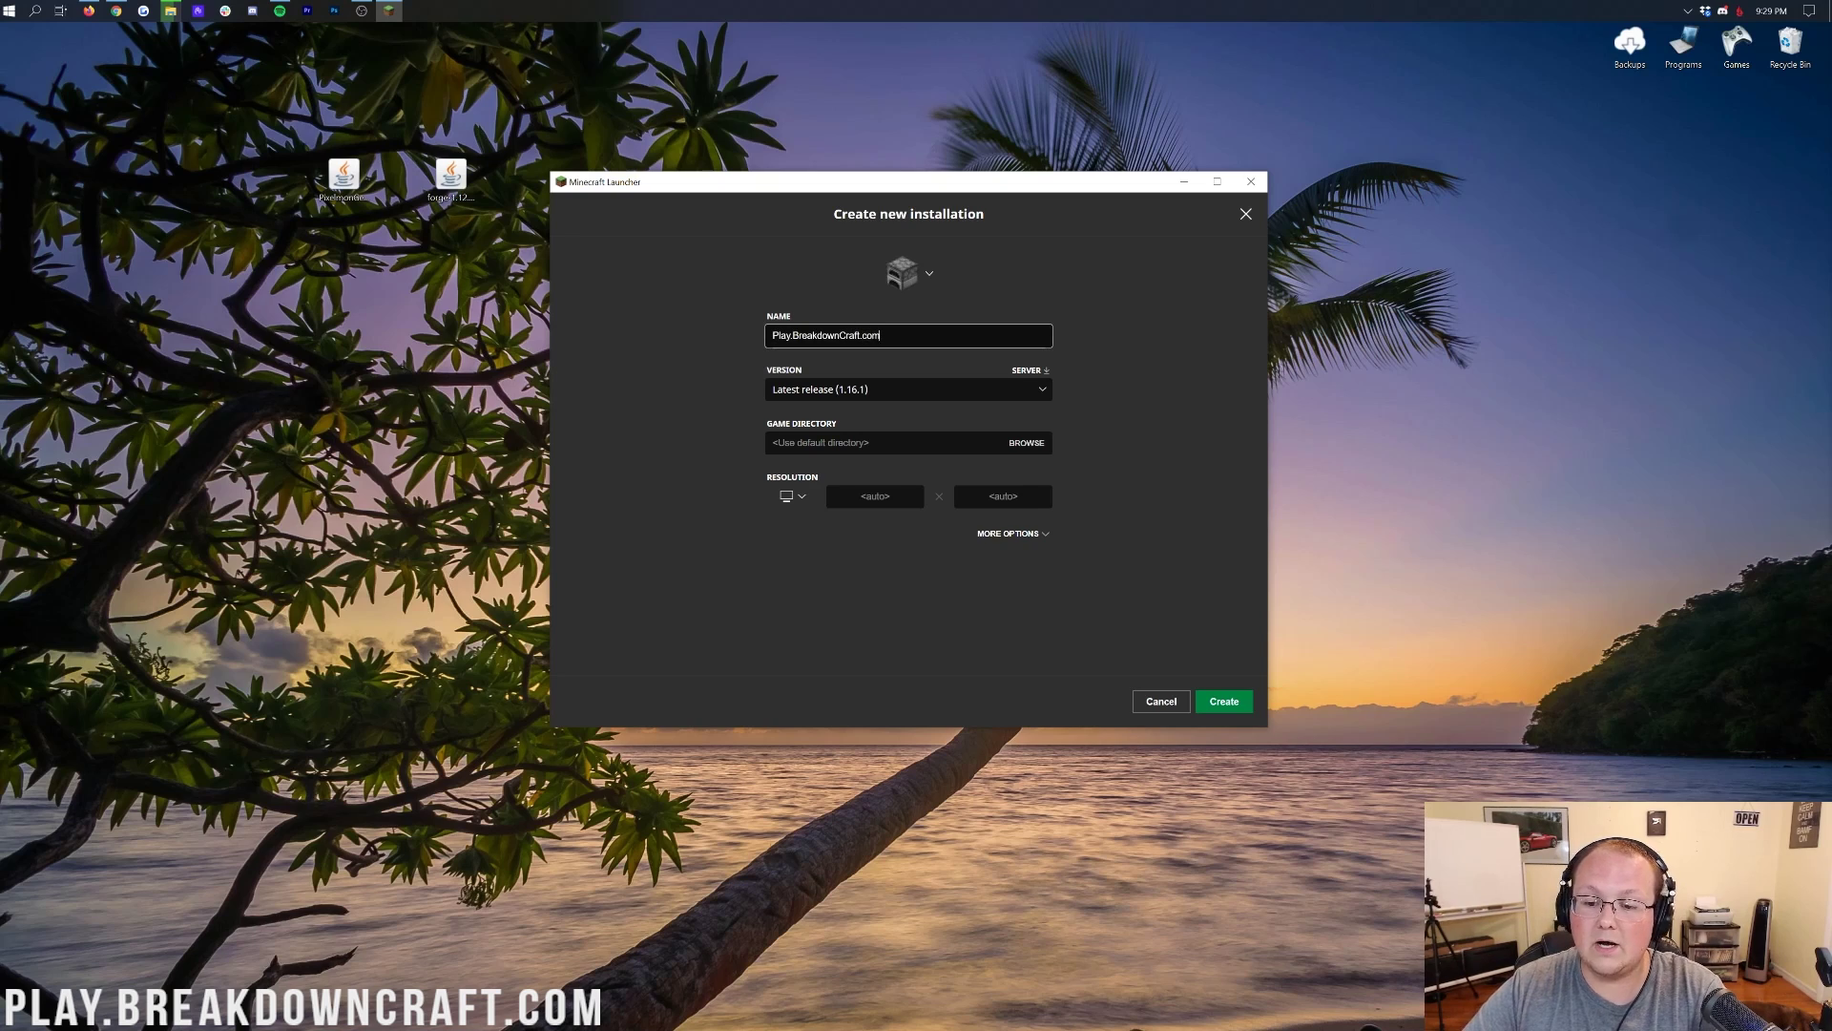
key("ctrl+a")
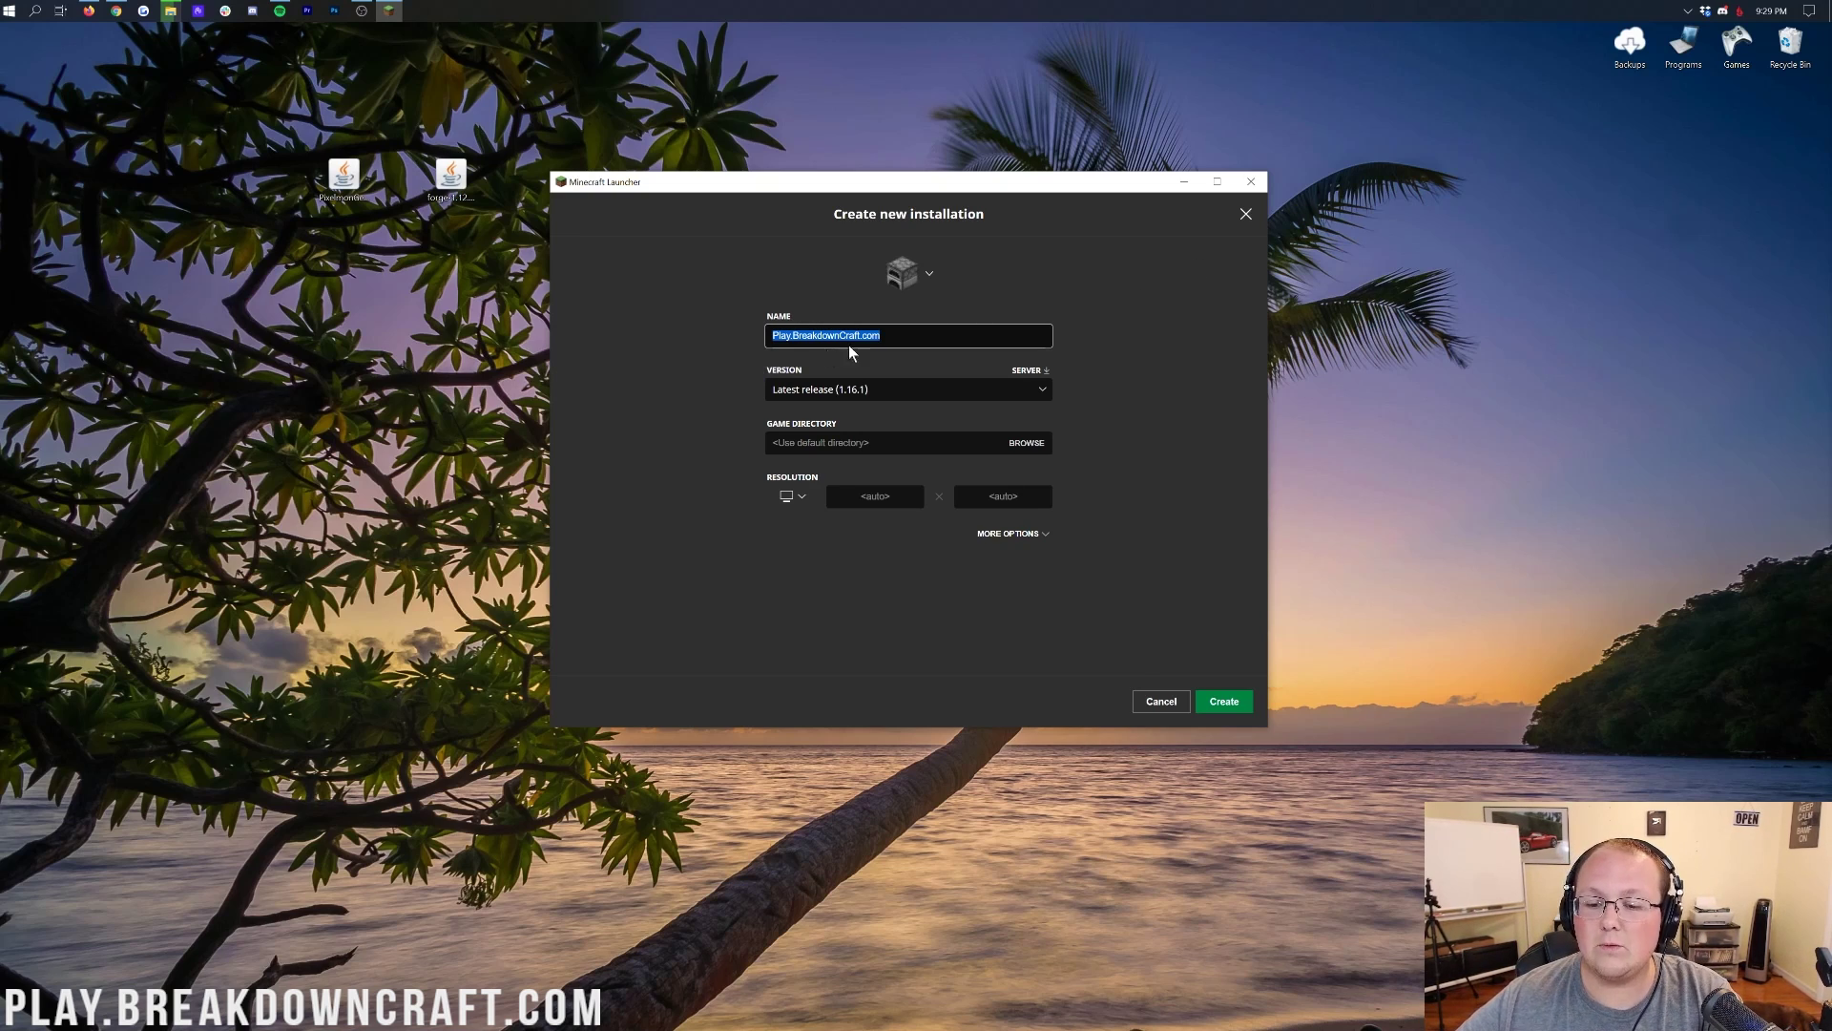
left_click(757, 384)
Set the new installation's version to release 1.12.2-forge-14.23.5.2854.
left_click(926, 390)
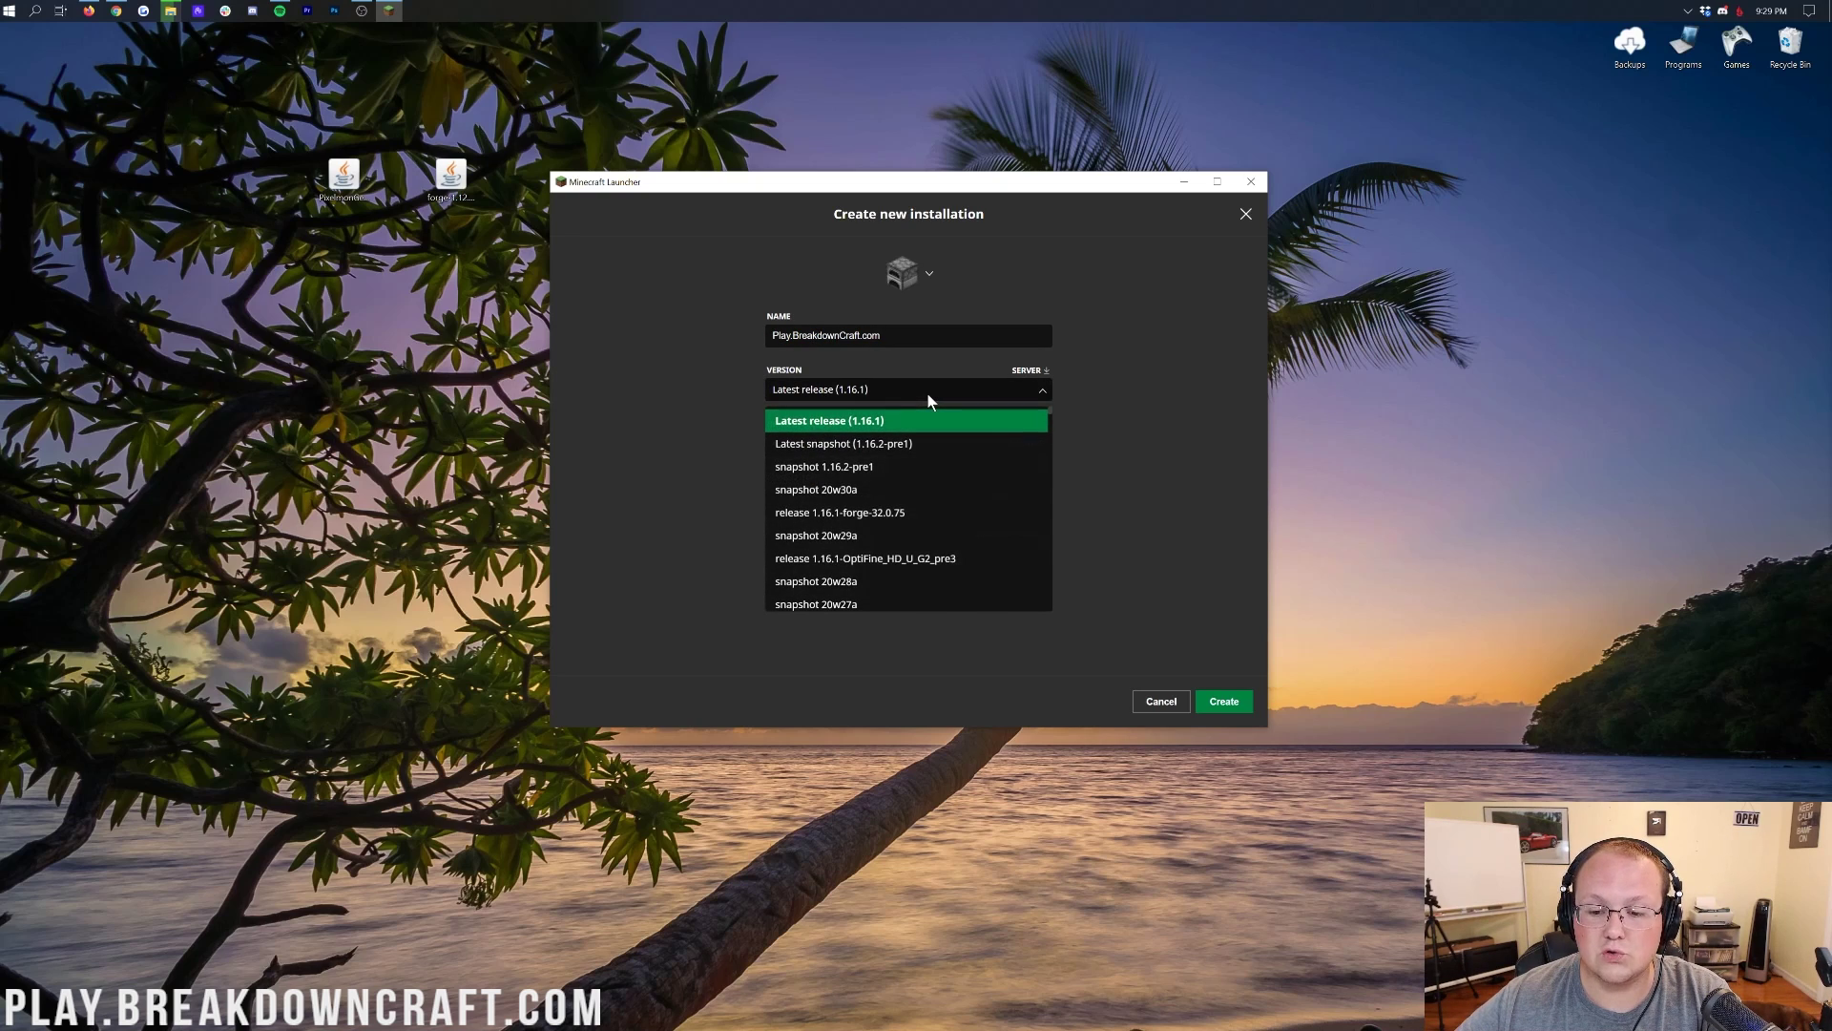
scroll(920, 482, "down", 10)
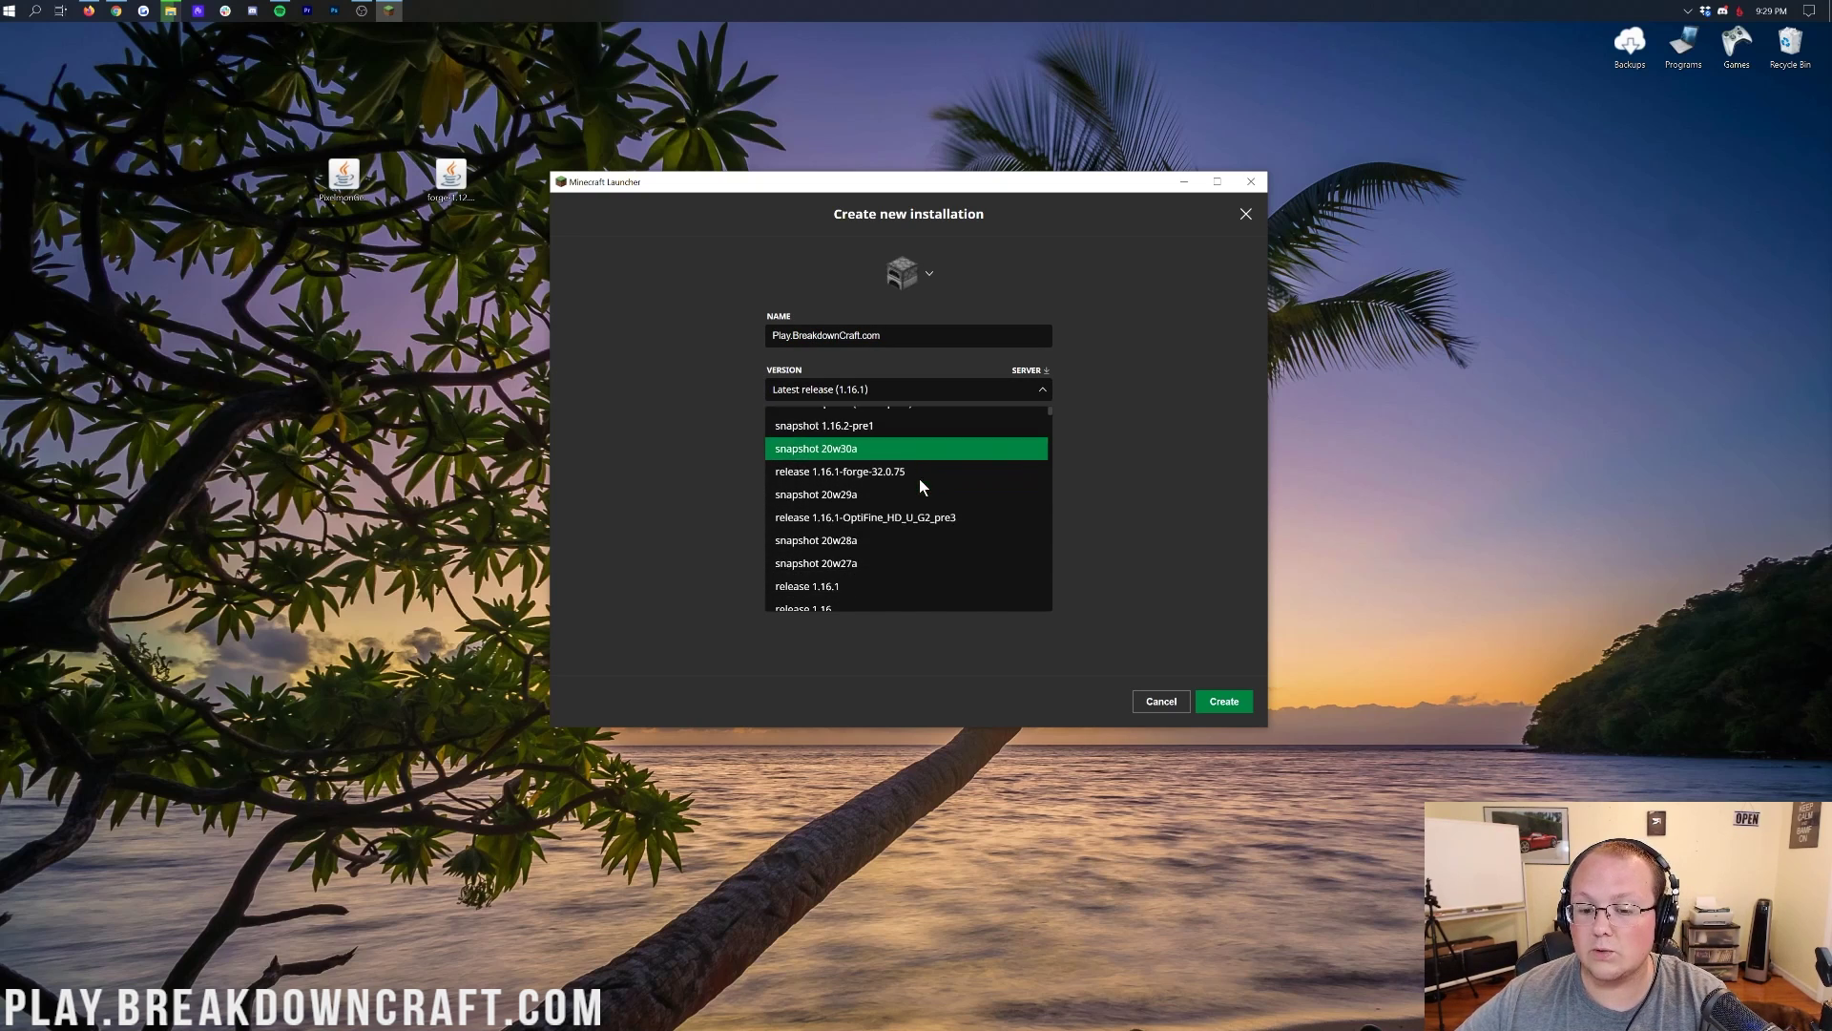
scroll(917, 478, "down", 15)
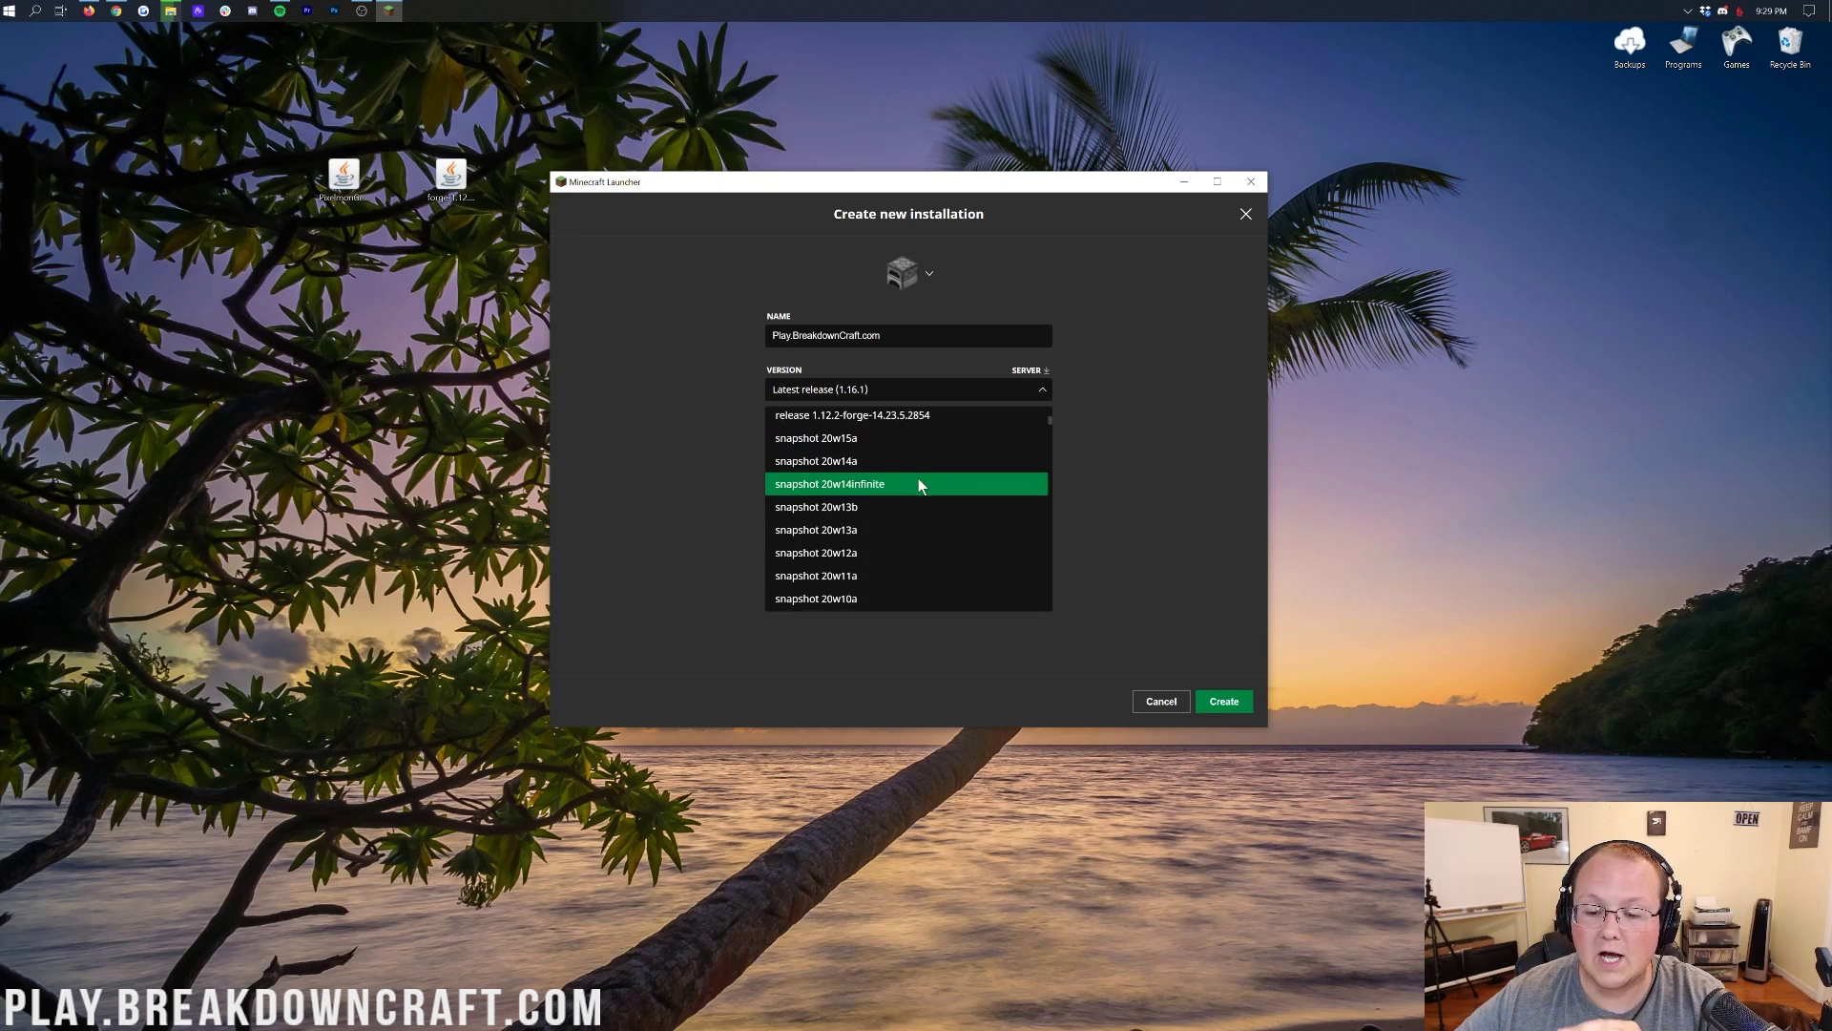
scroll(918, 477, "down", 15)
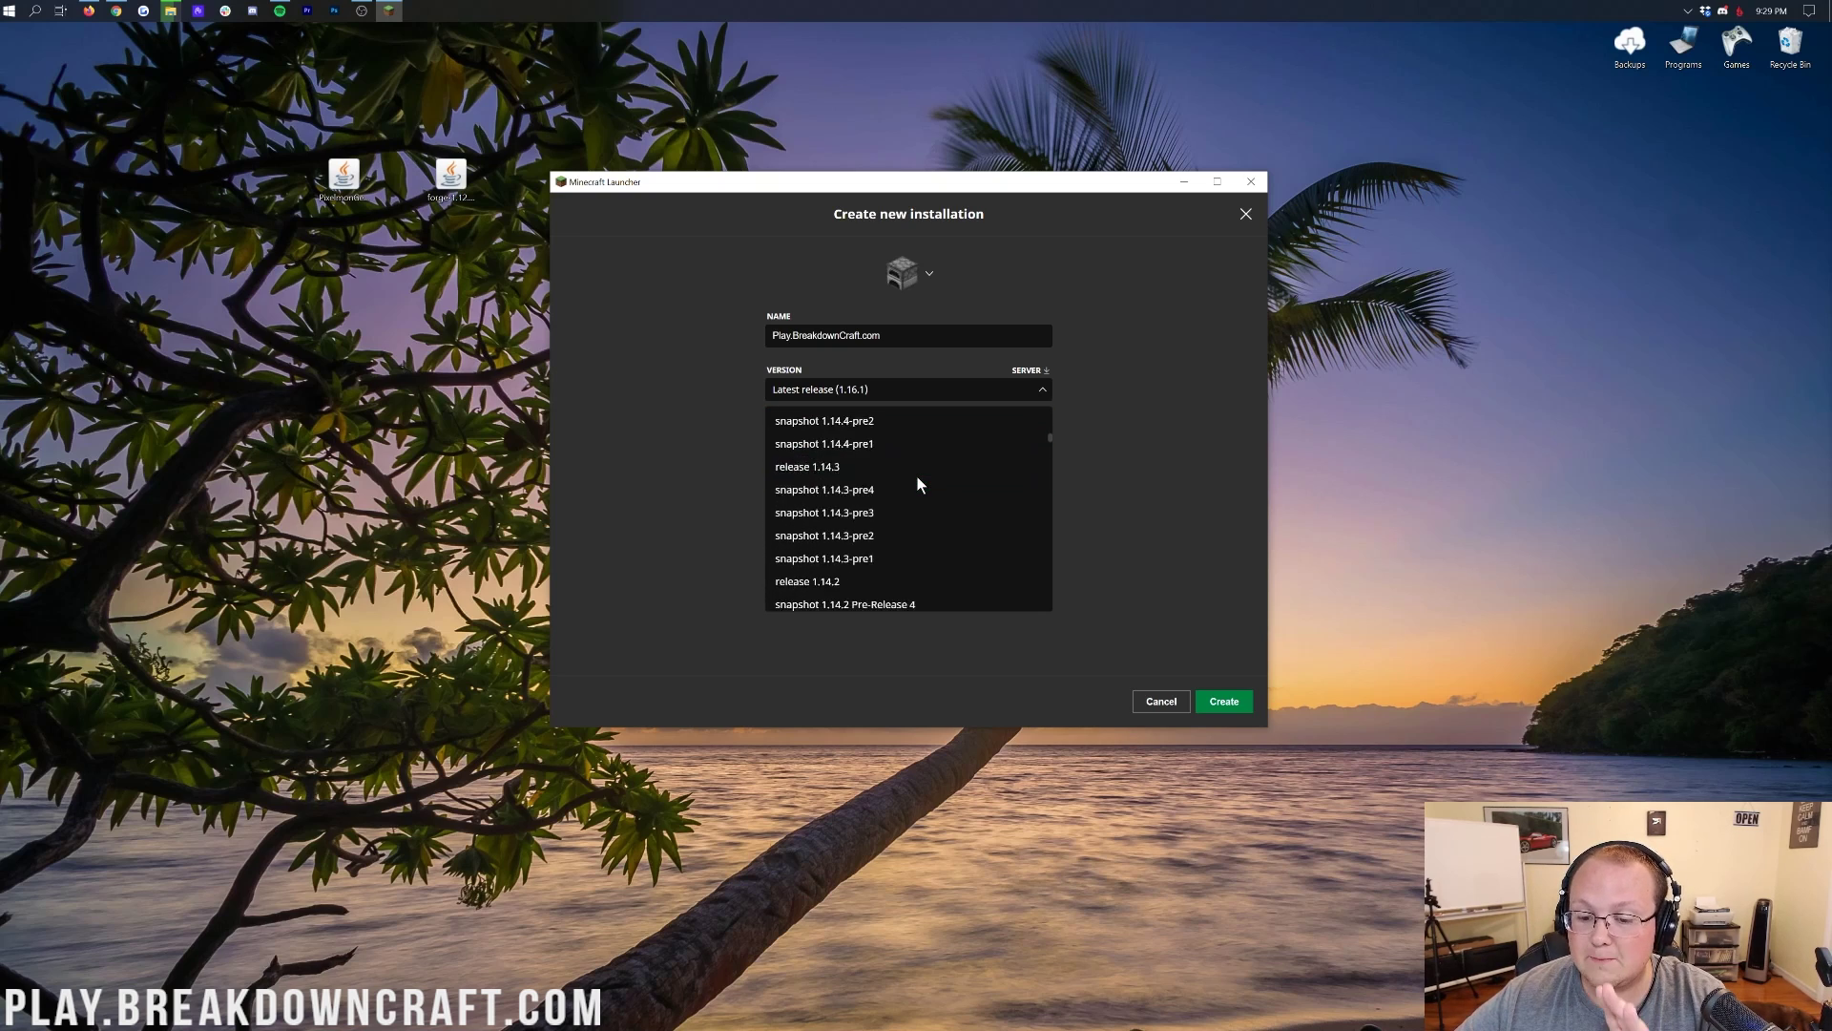
scroll(918, 477, "down", 15)
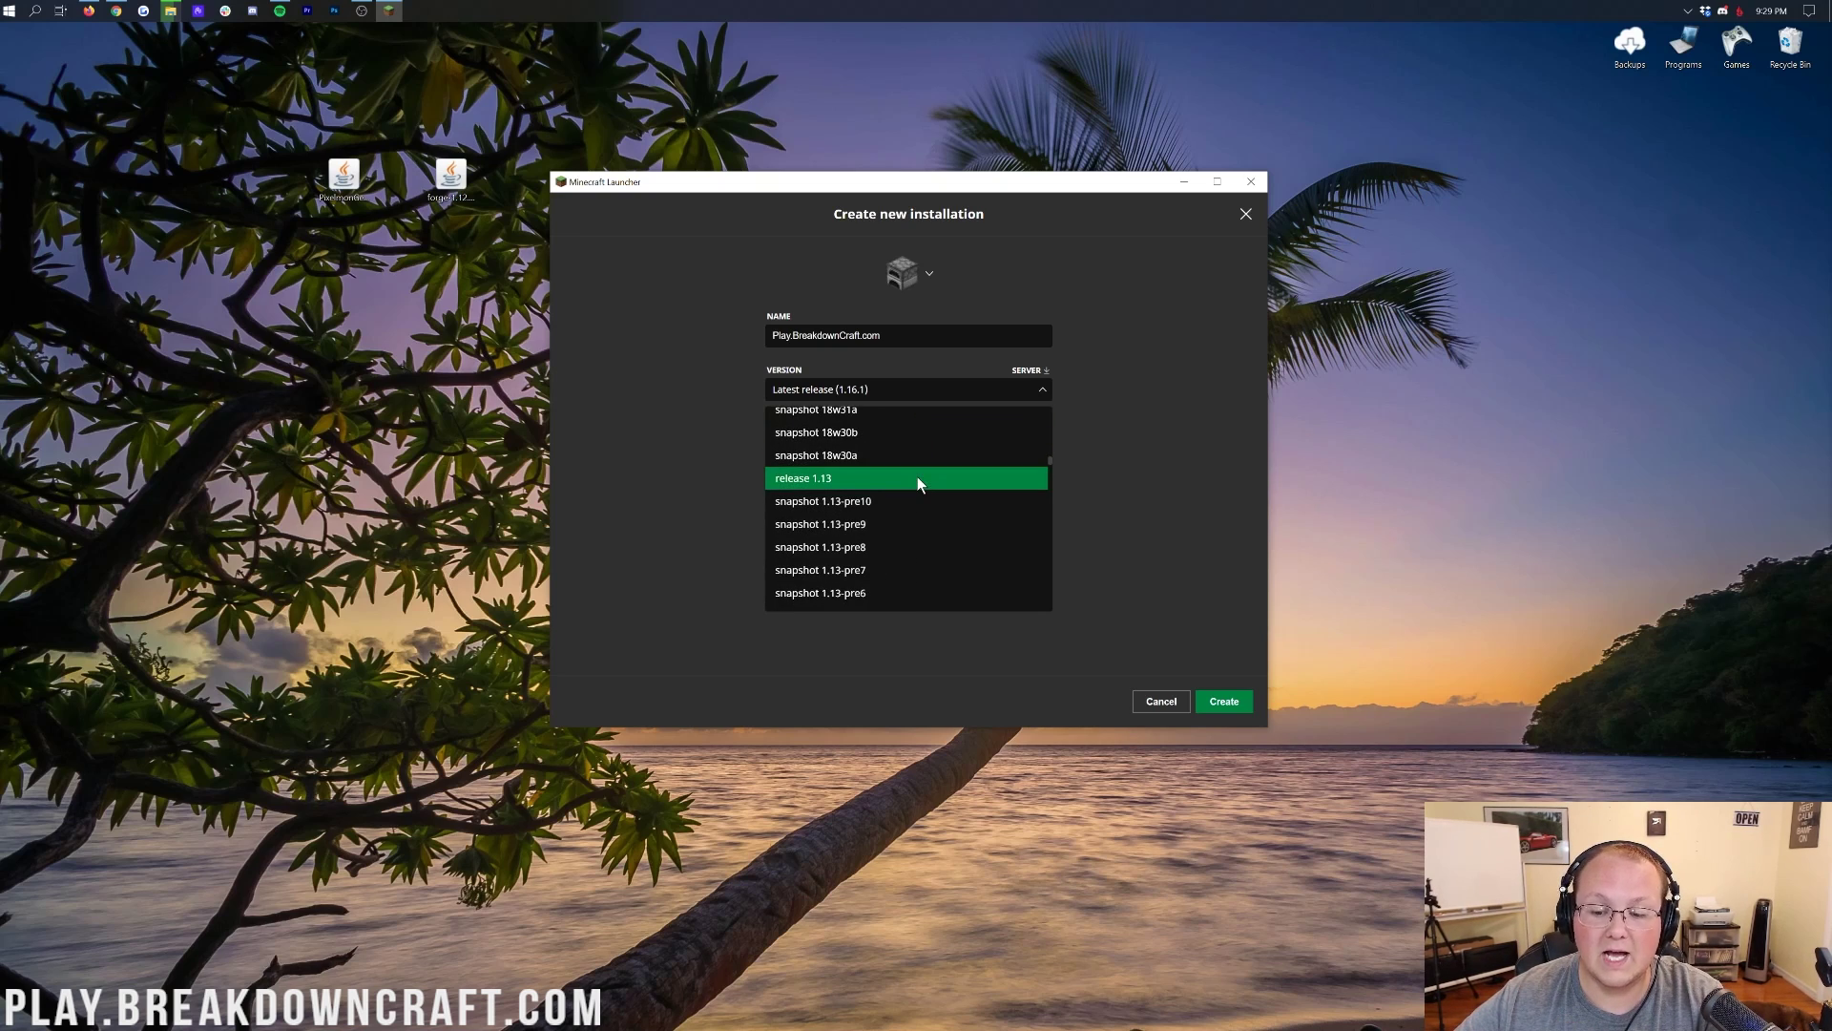
scroll(918, 477, "down", 15)
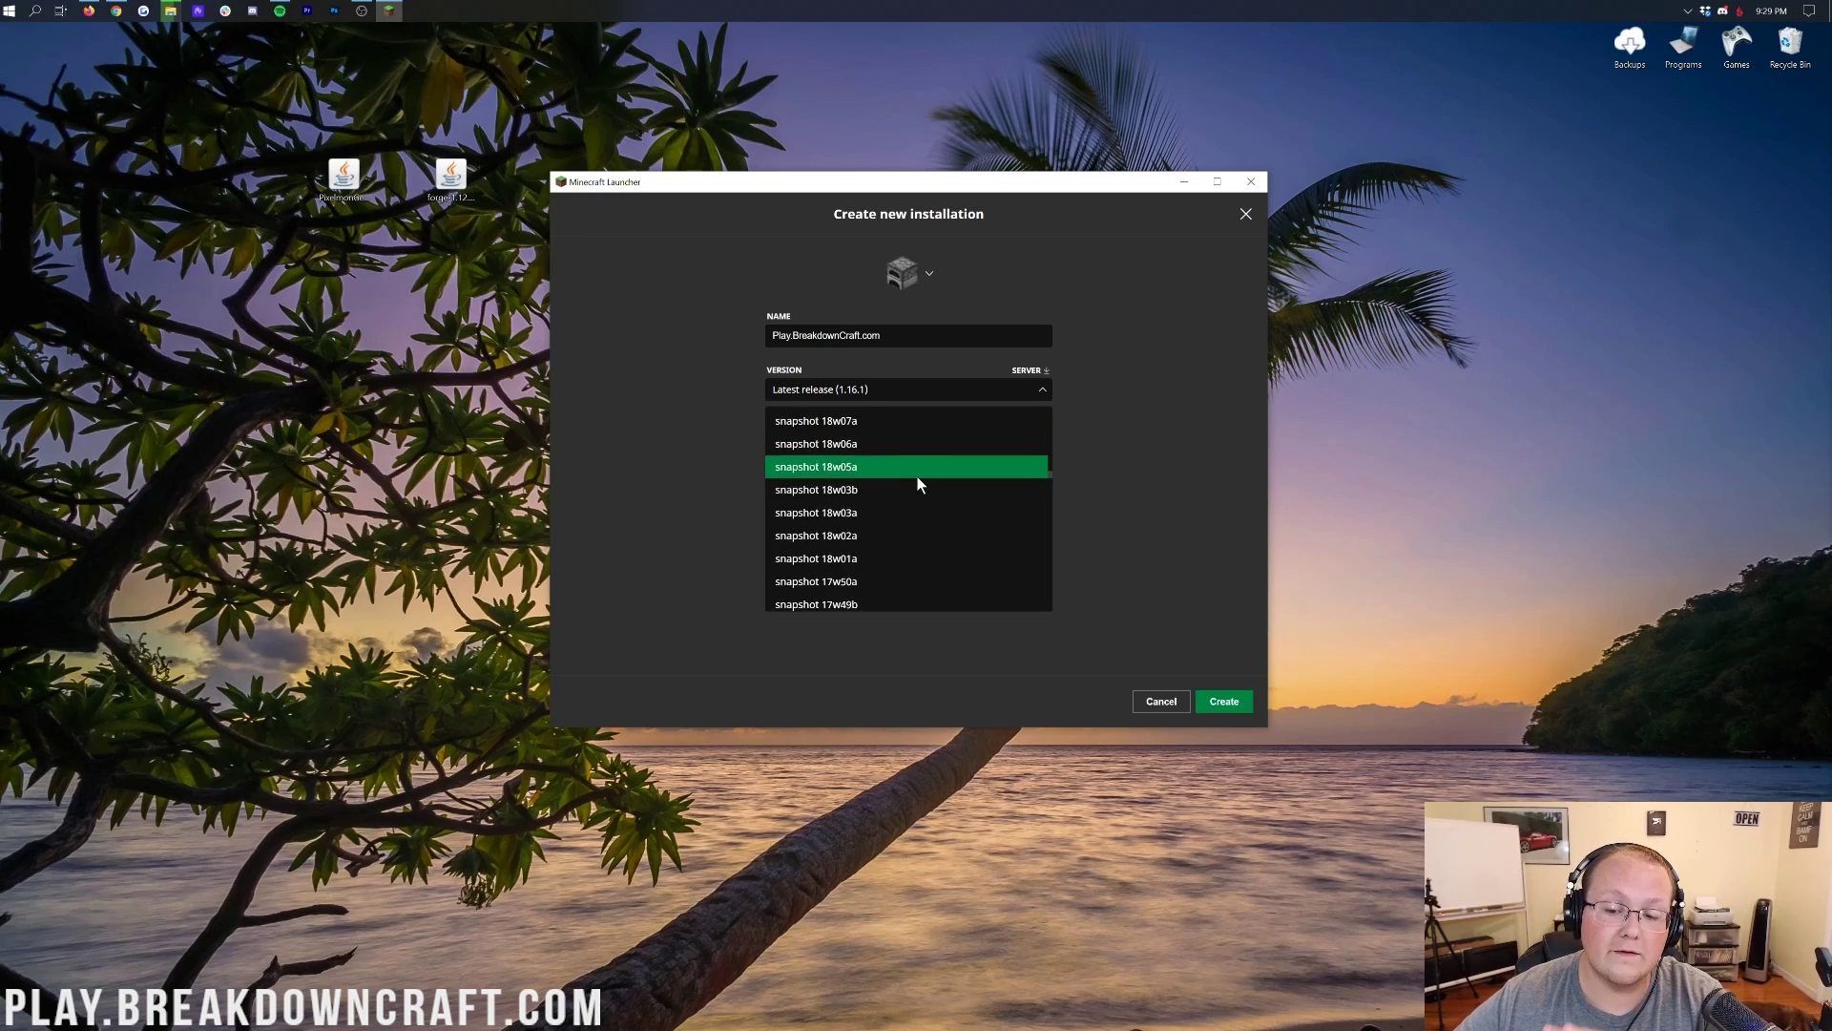
scroll(916, 484, "up", 2)
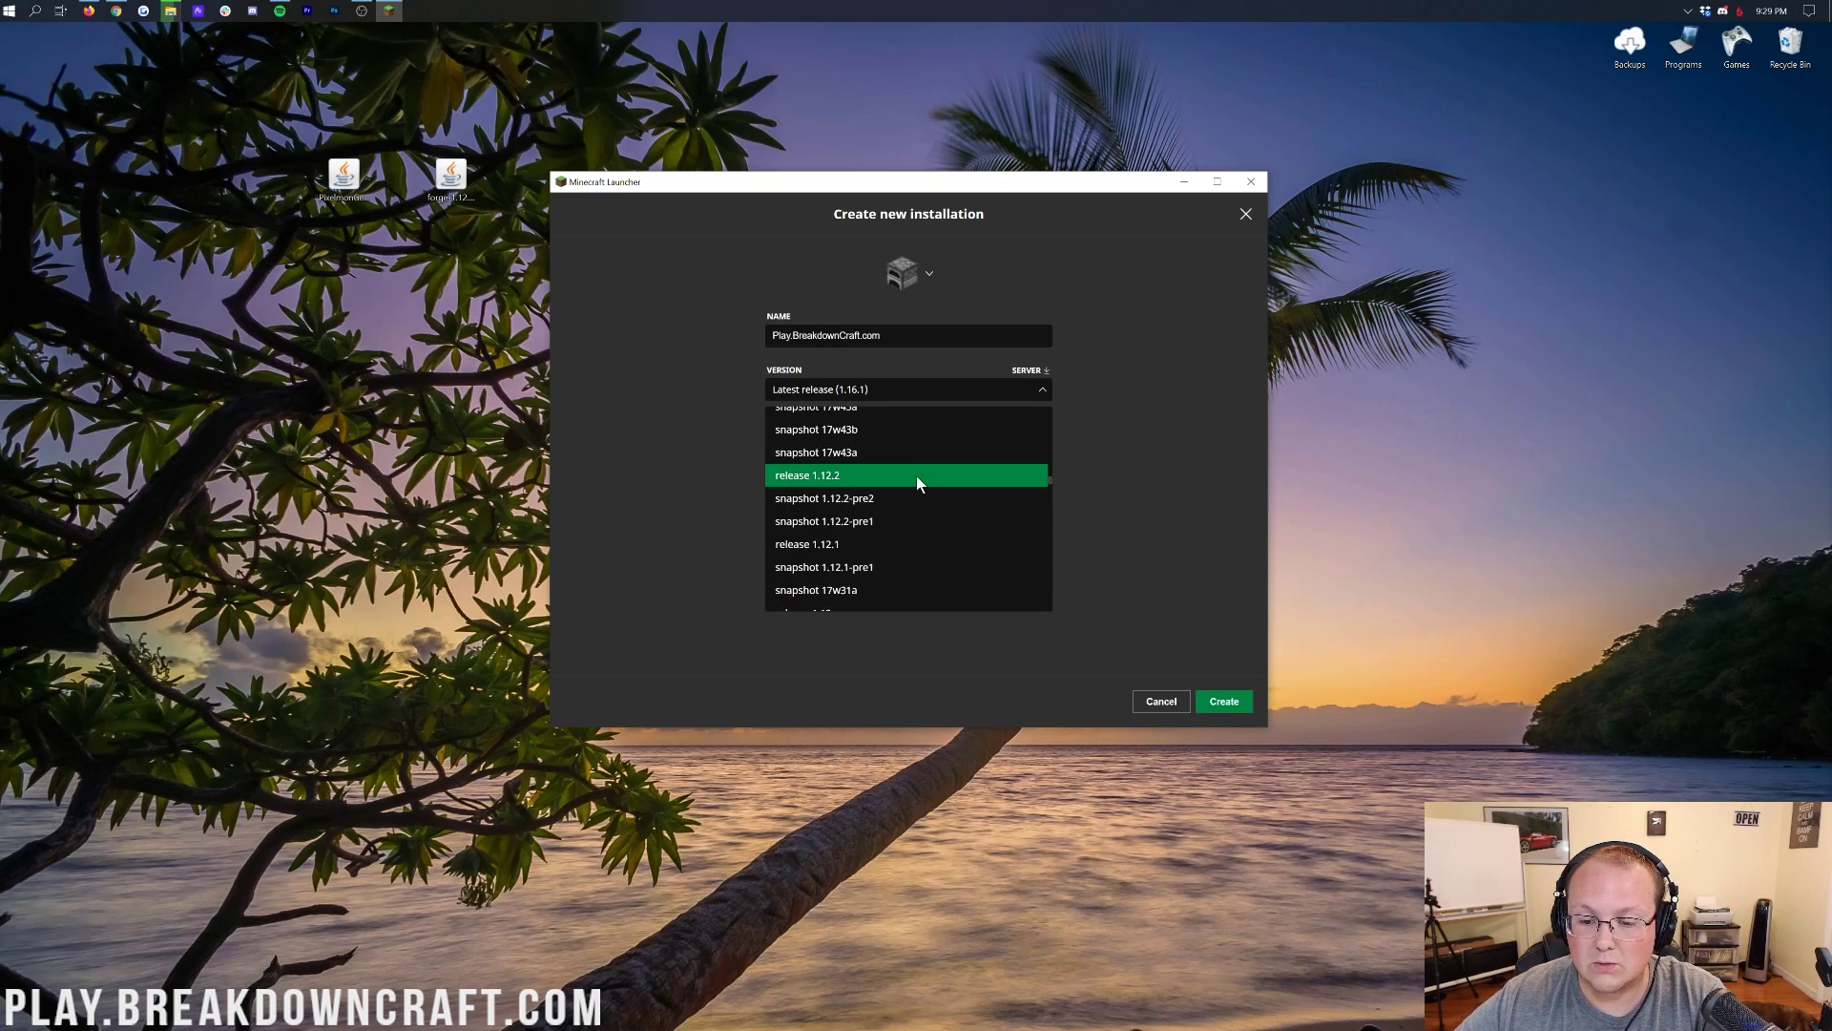
scroll(916, 484, "up", 6)
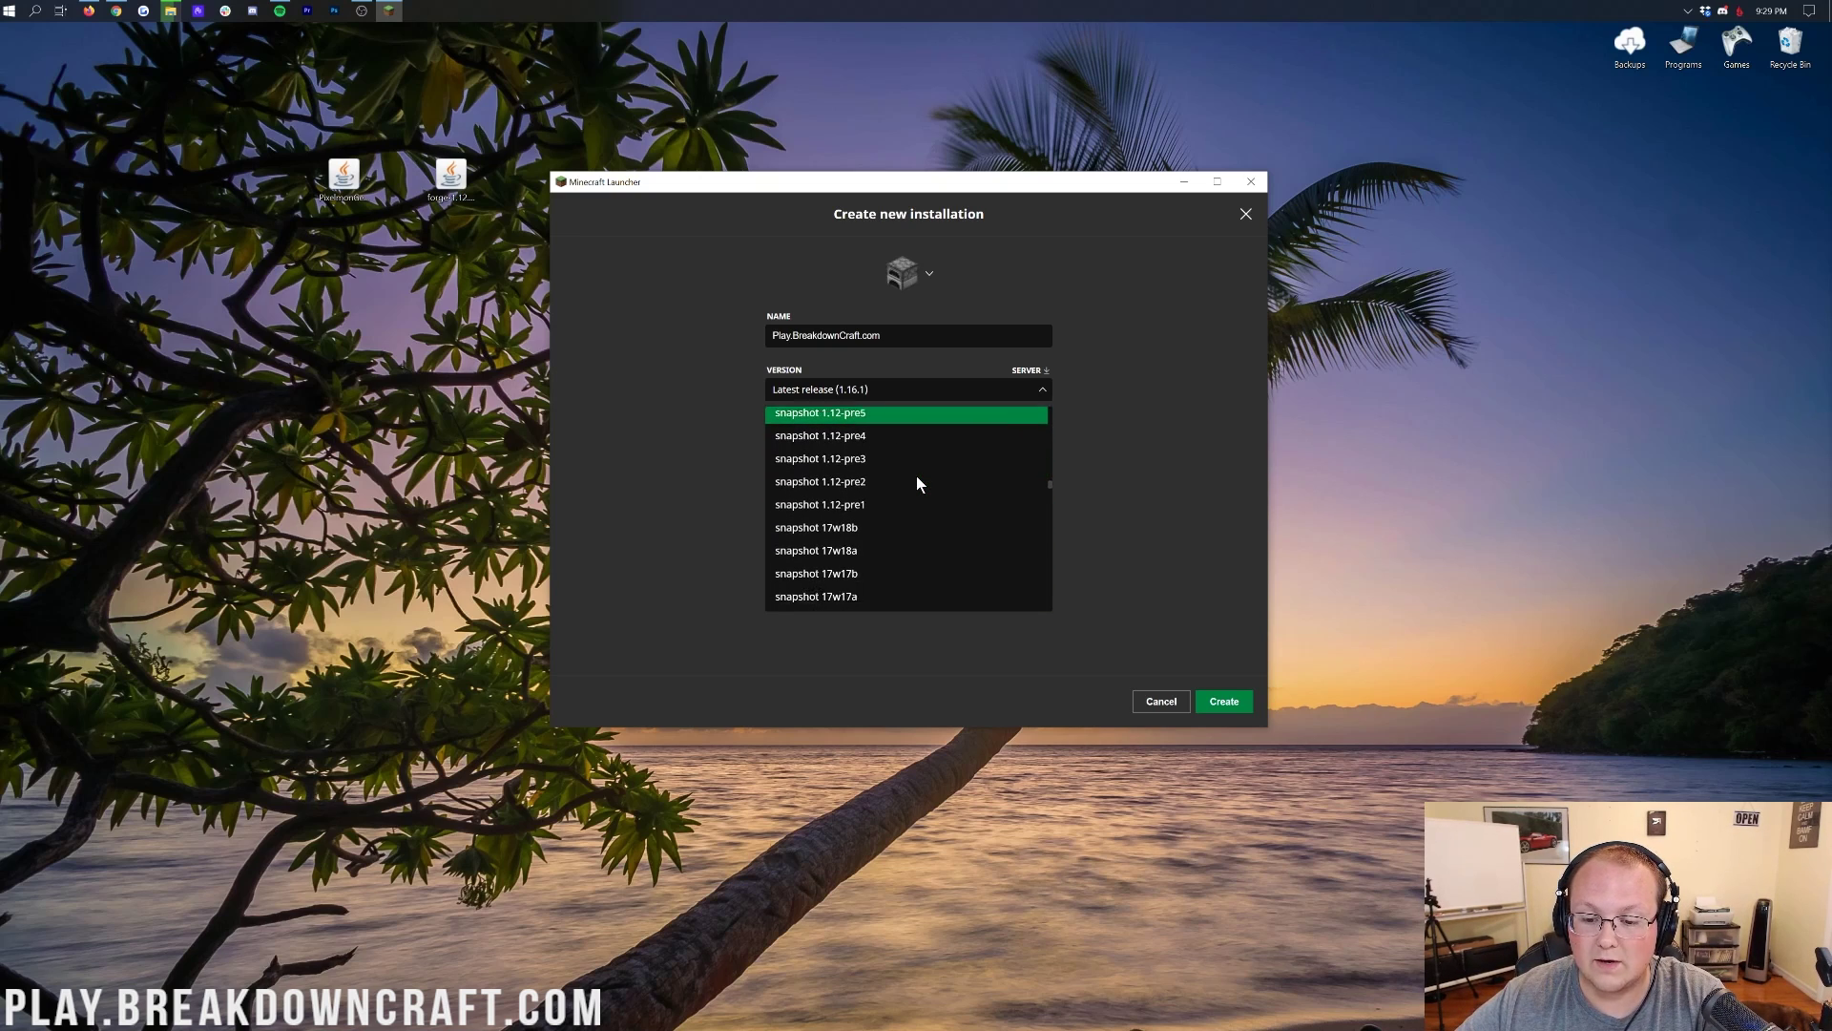
scroll(916, 475, "down", 20)
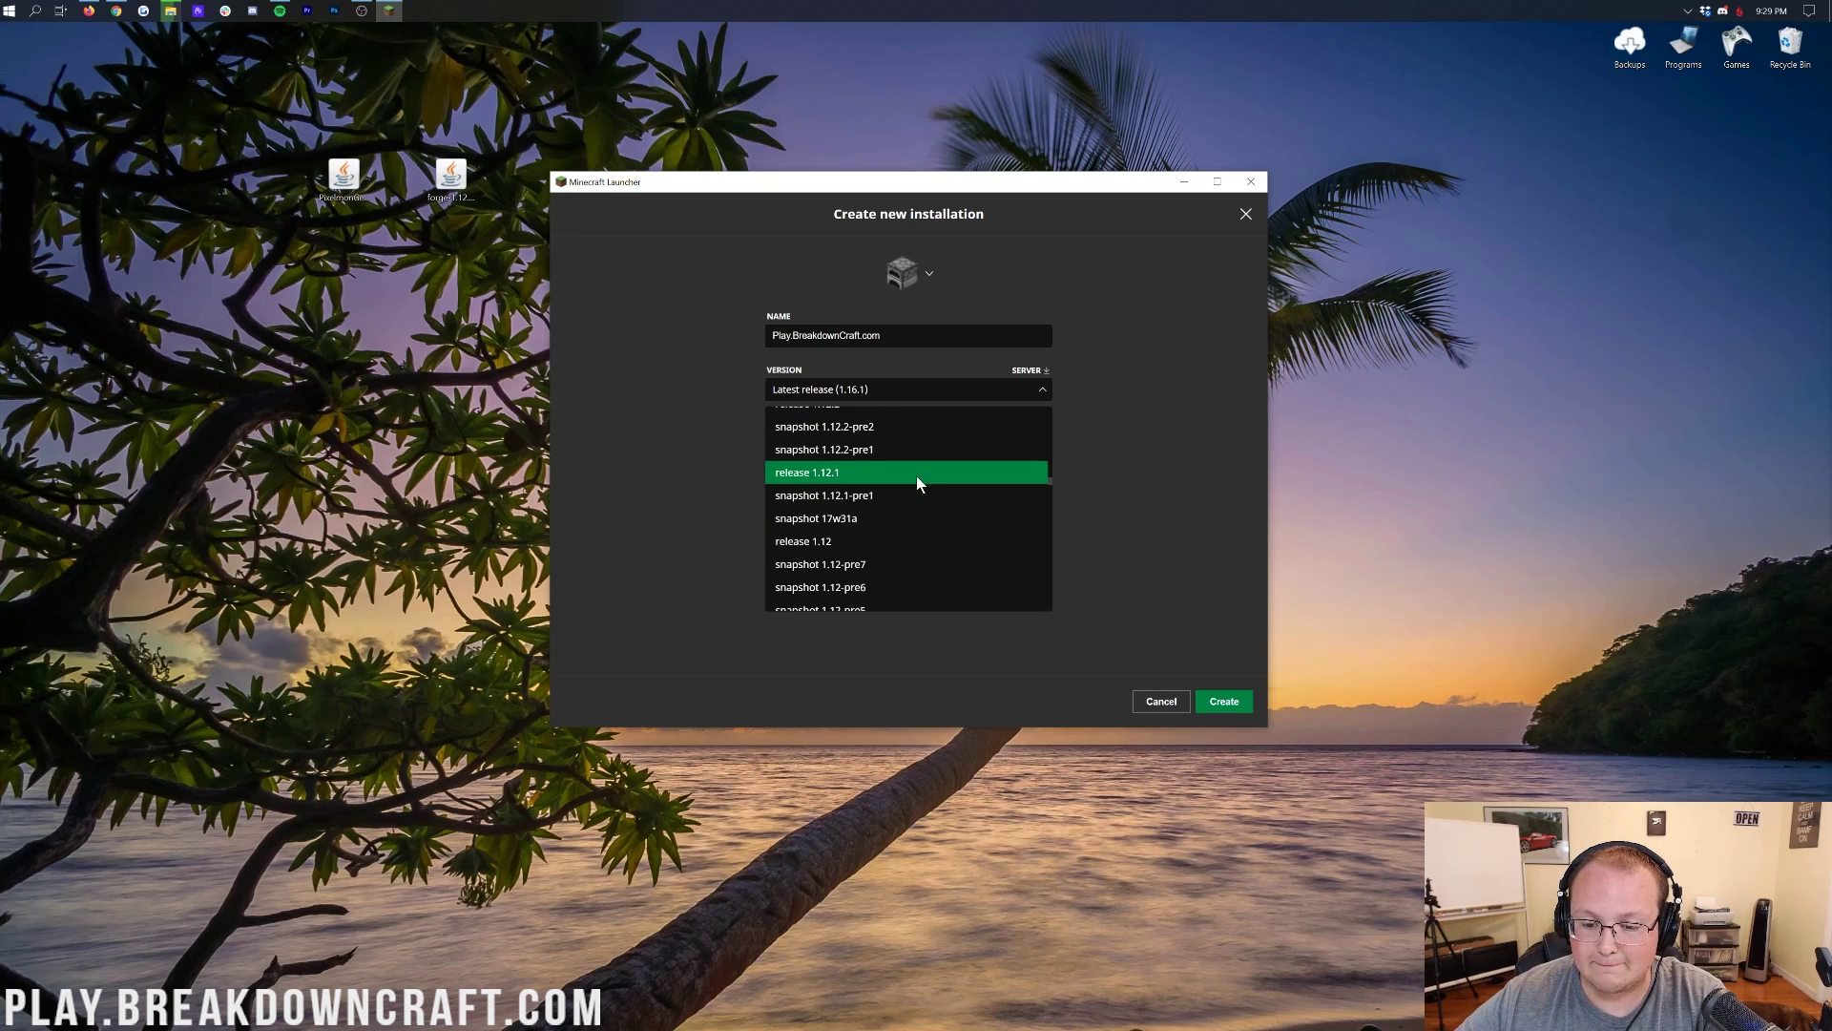
scroll(917, 477, "up", 20)
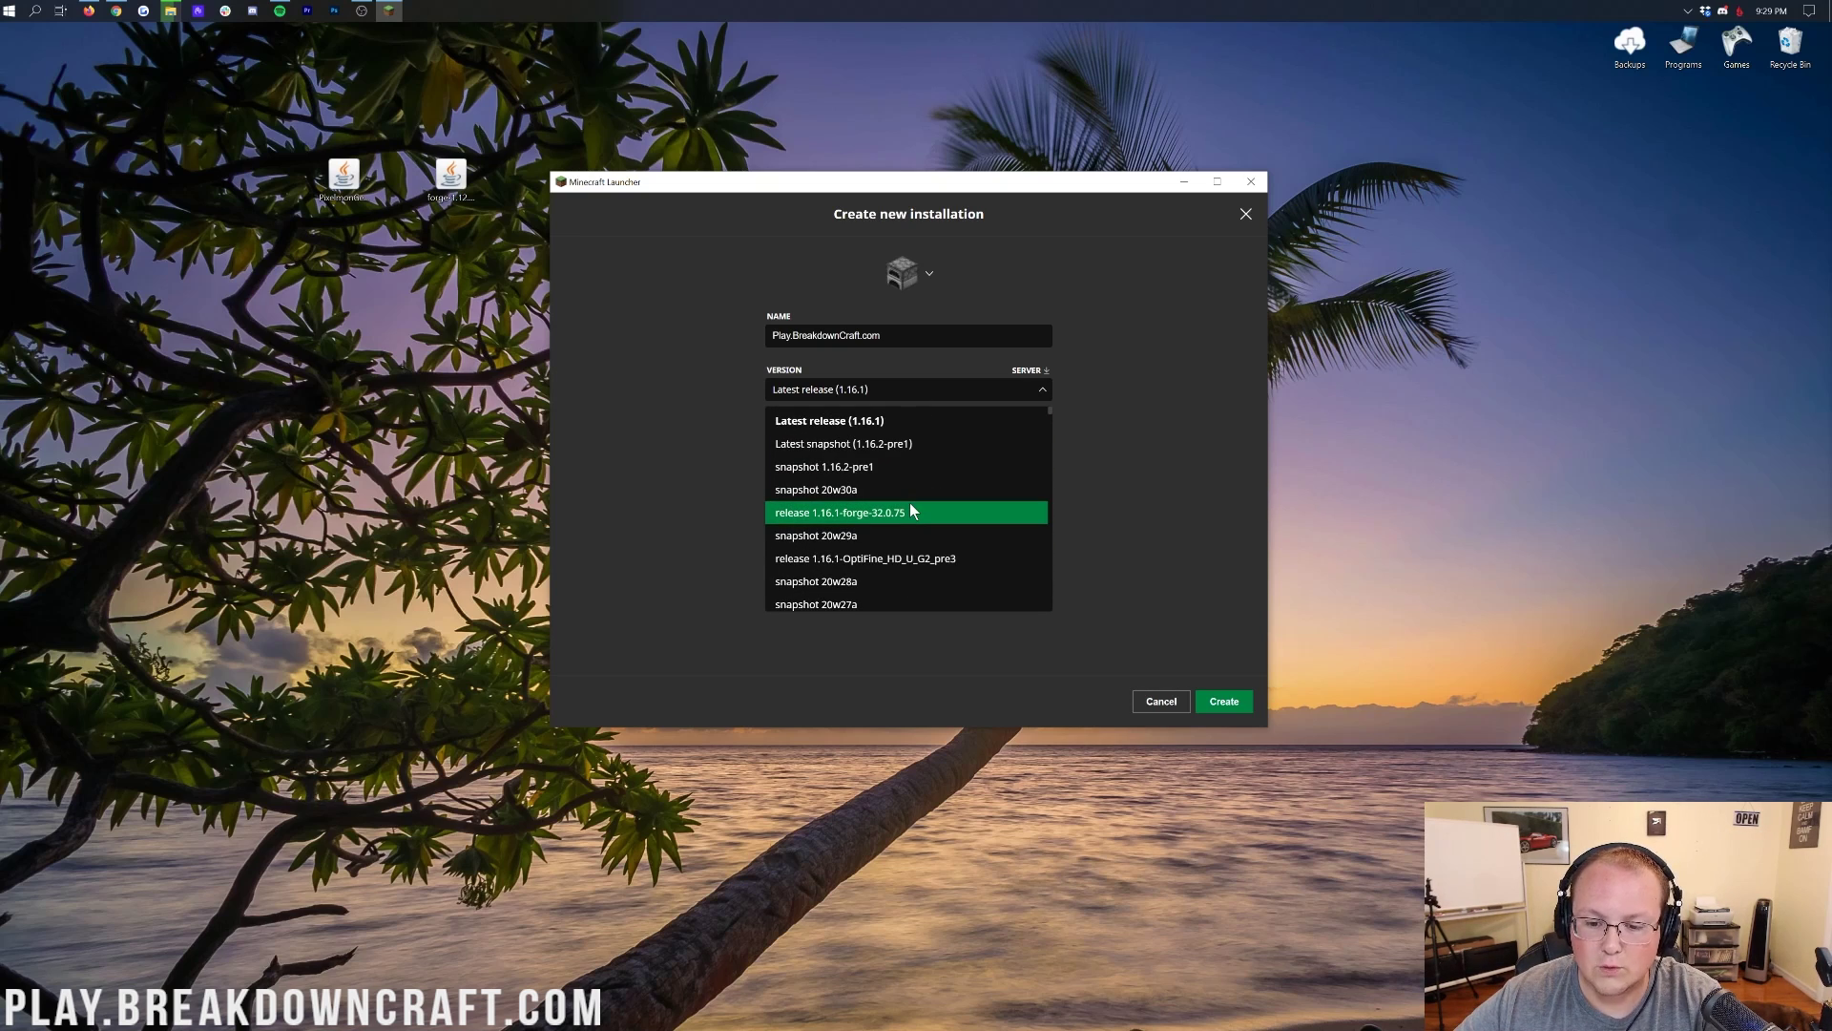
scroll(911, 511, "down", 1)
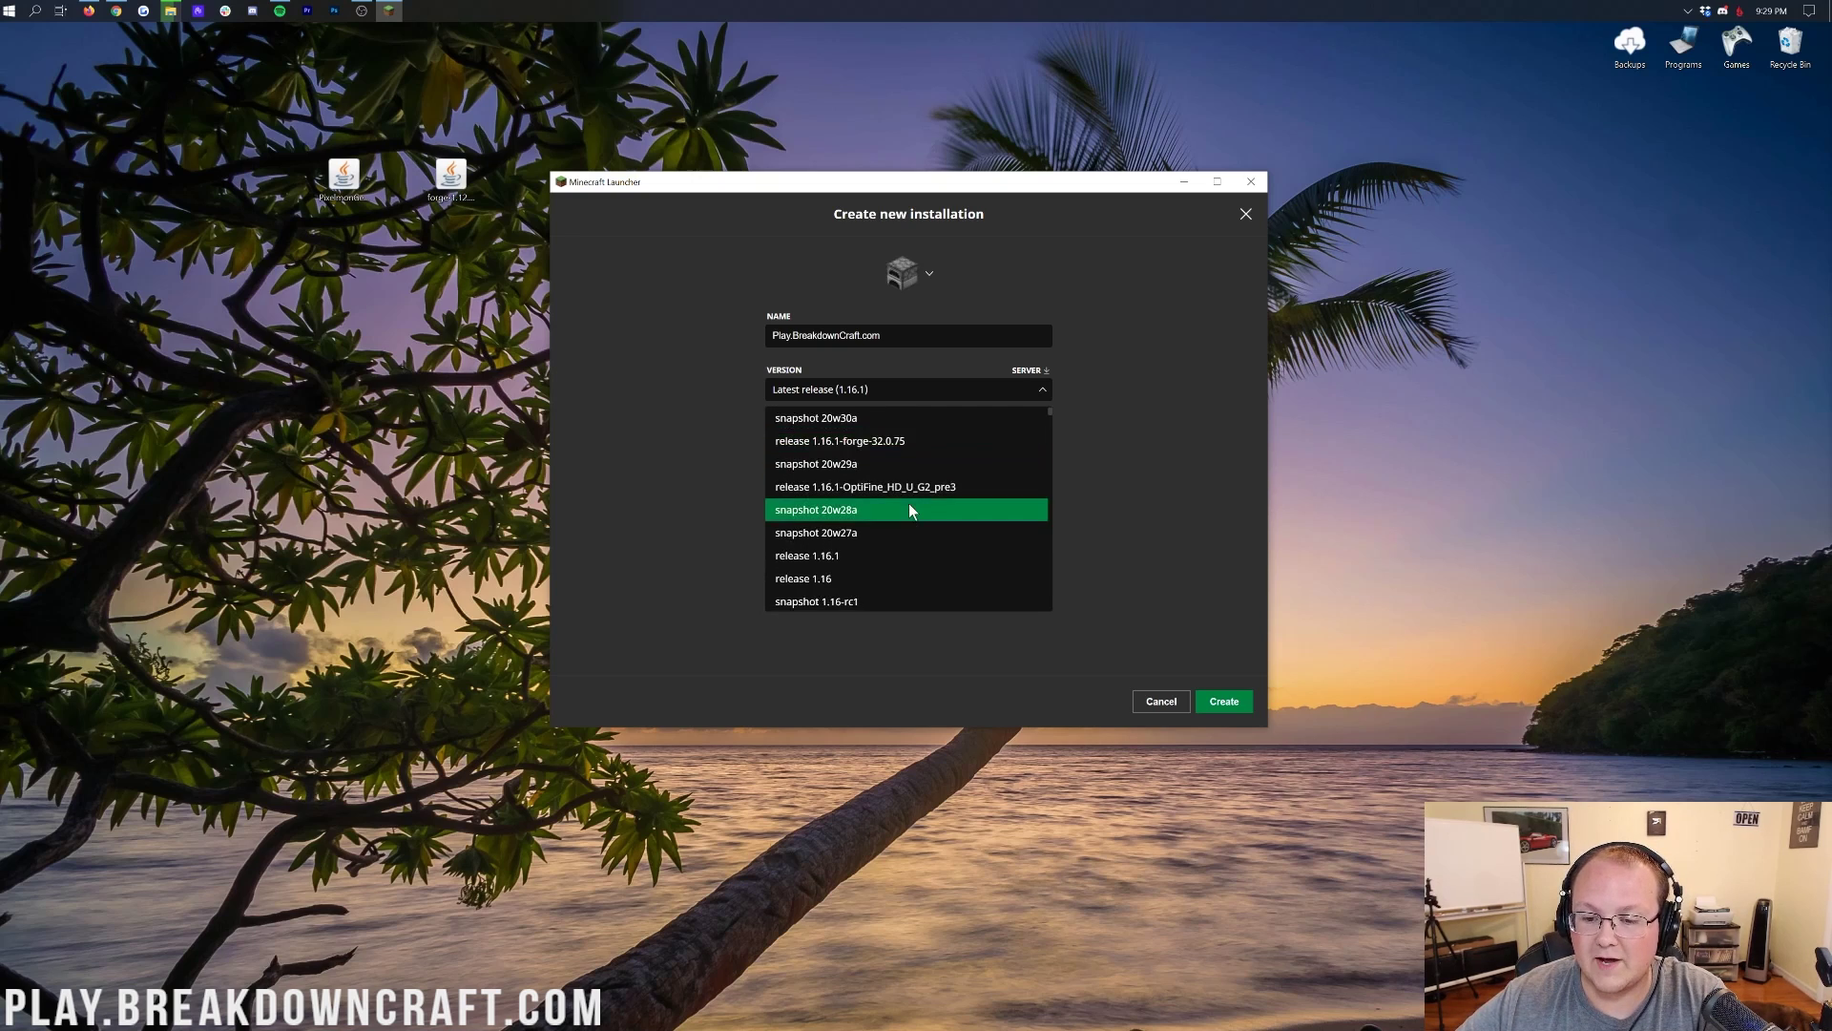
scroll(911, 511, "up", 1)
scroll(908, 506, "down", 8)
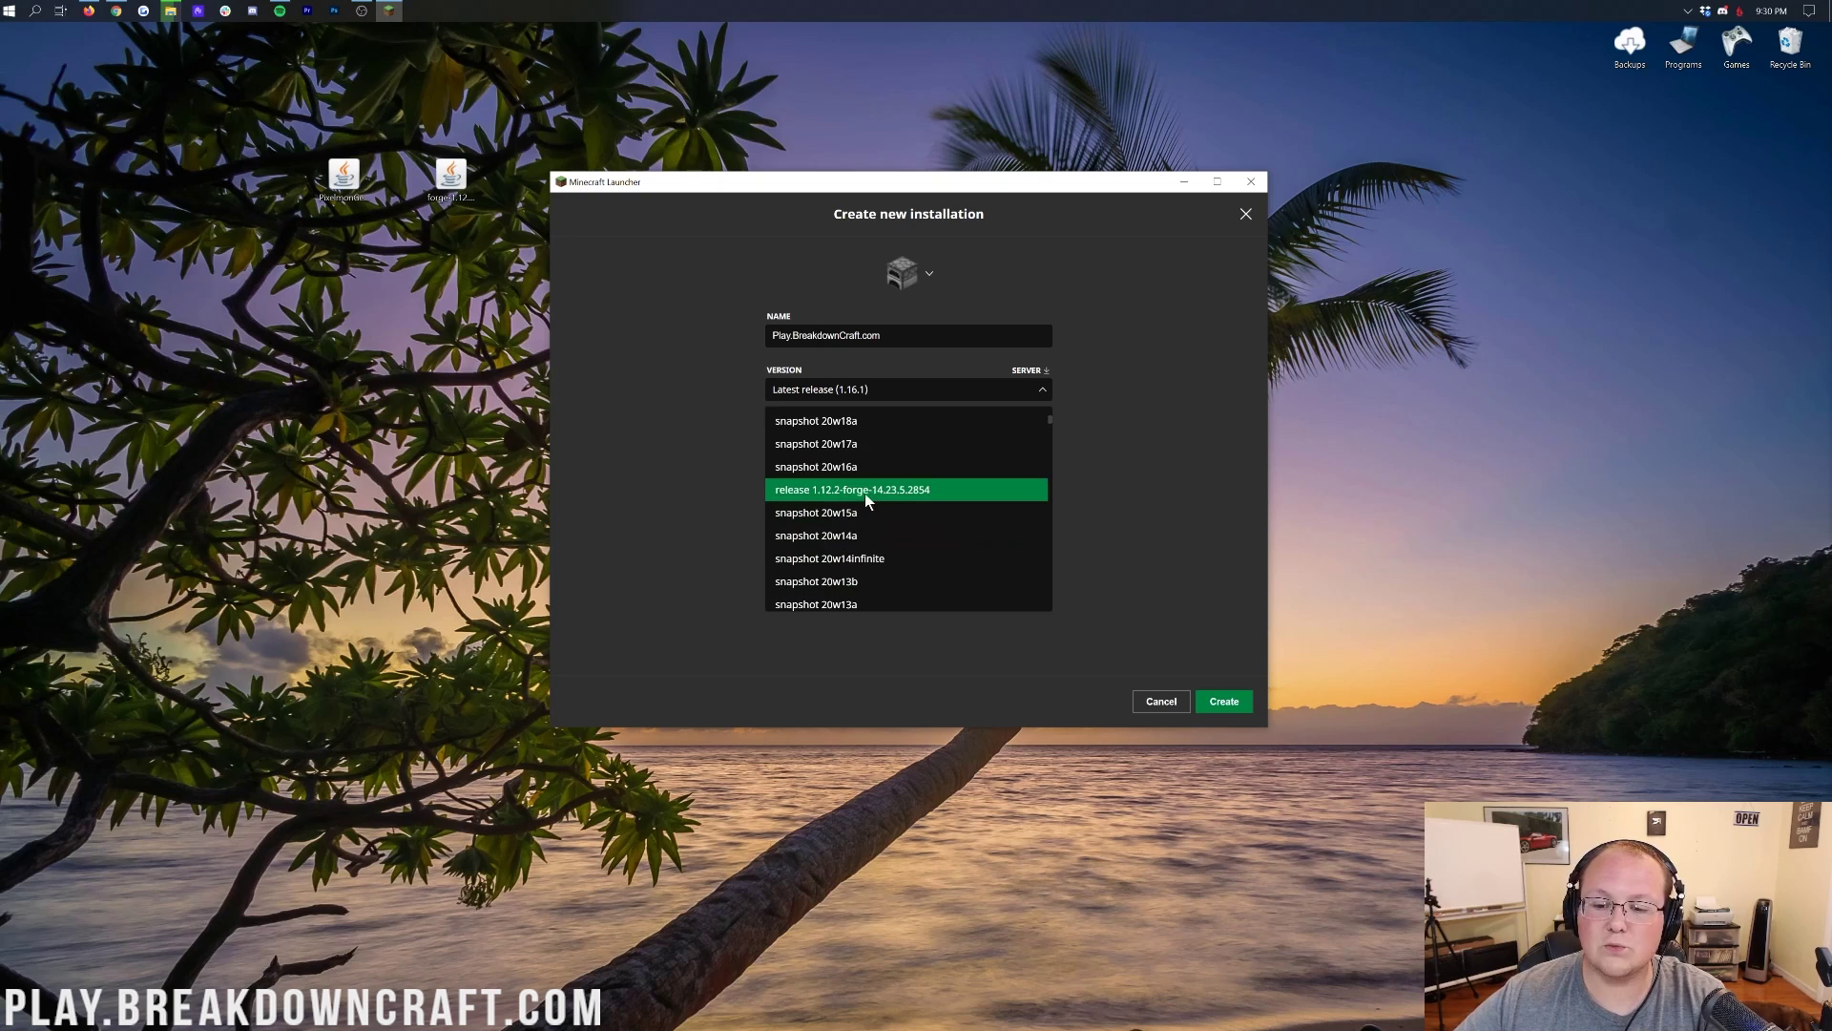
scroll(826, 498, "up", 2)
scroll(840, 505, "down", 2)
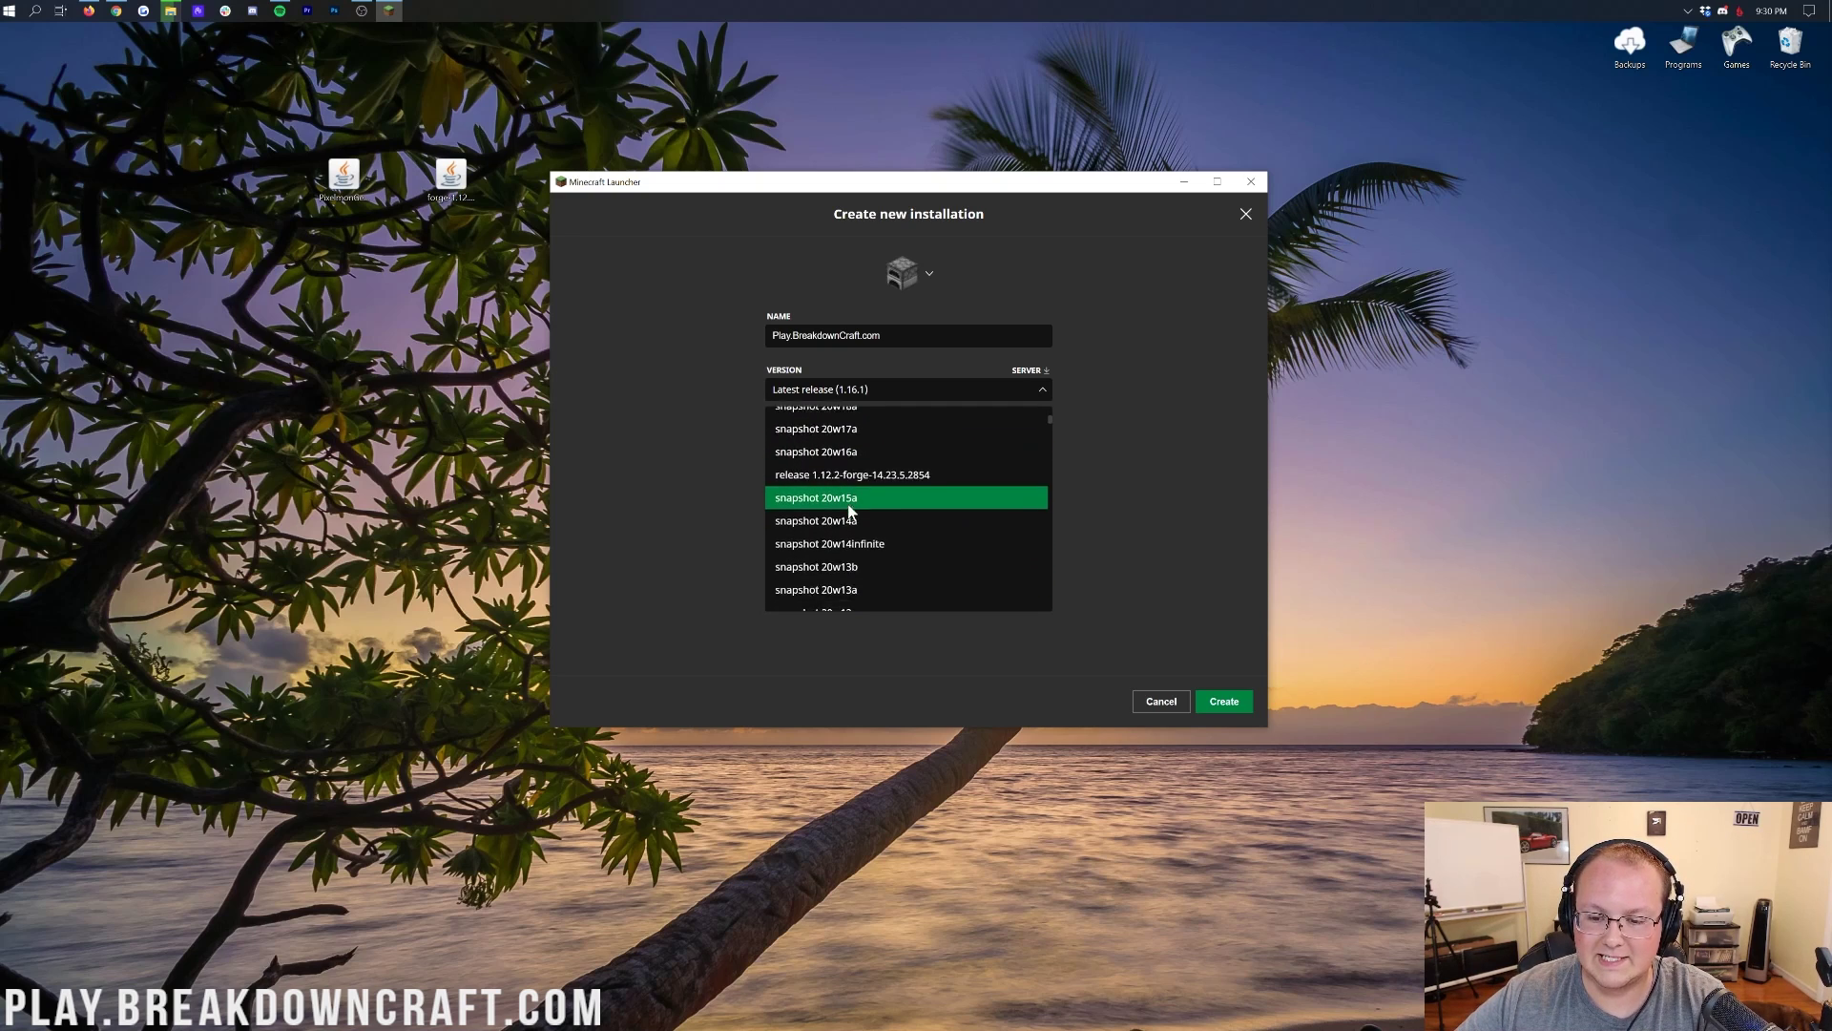
scroll(849, 510, "up", 1)
scroll(848, 511, "up", 5)
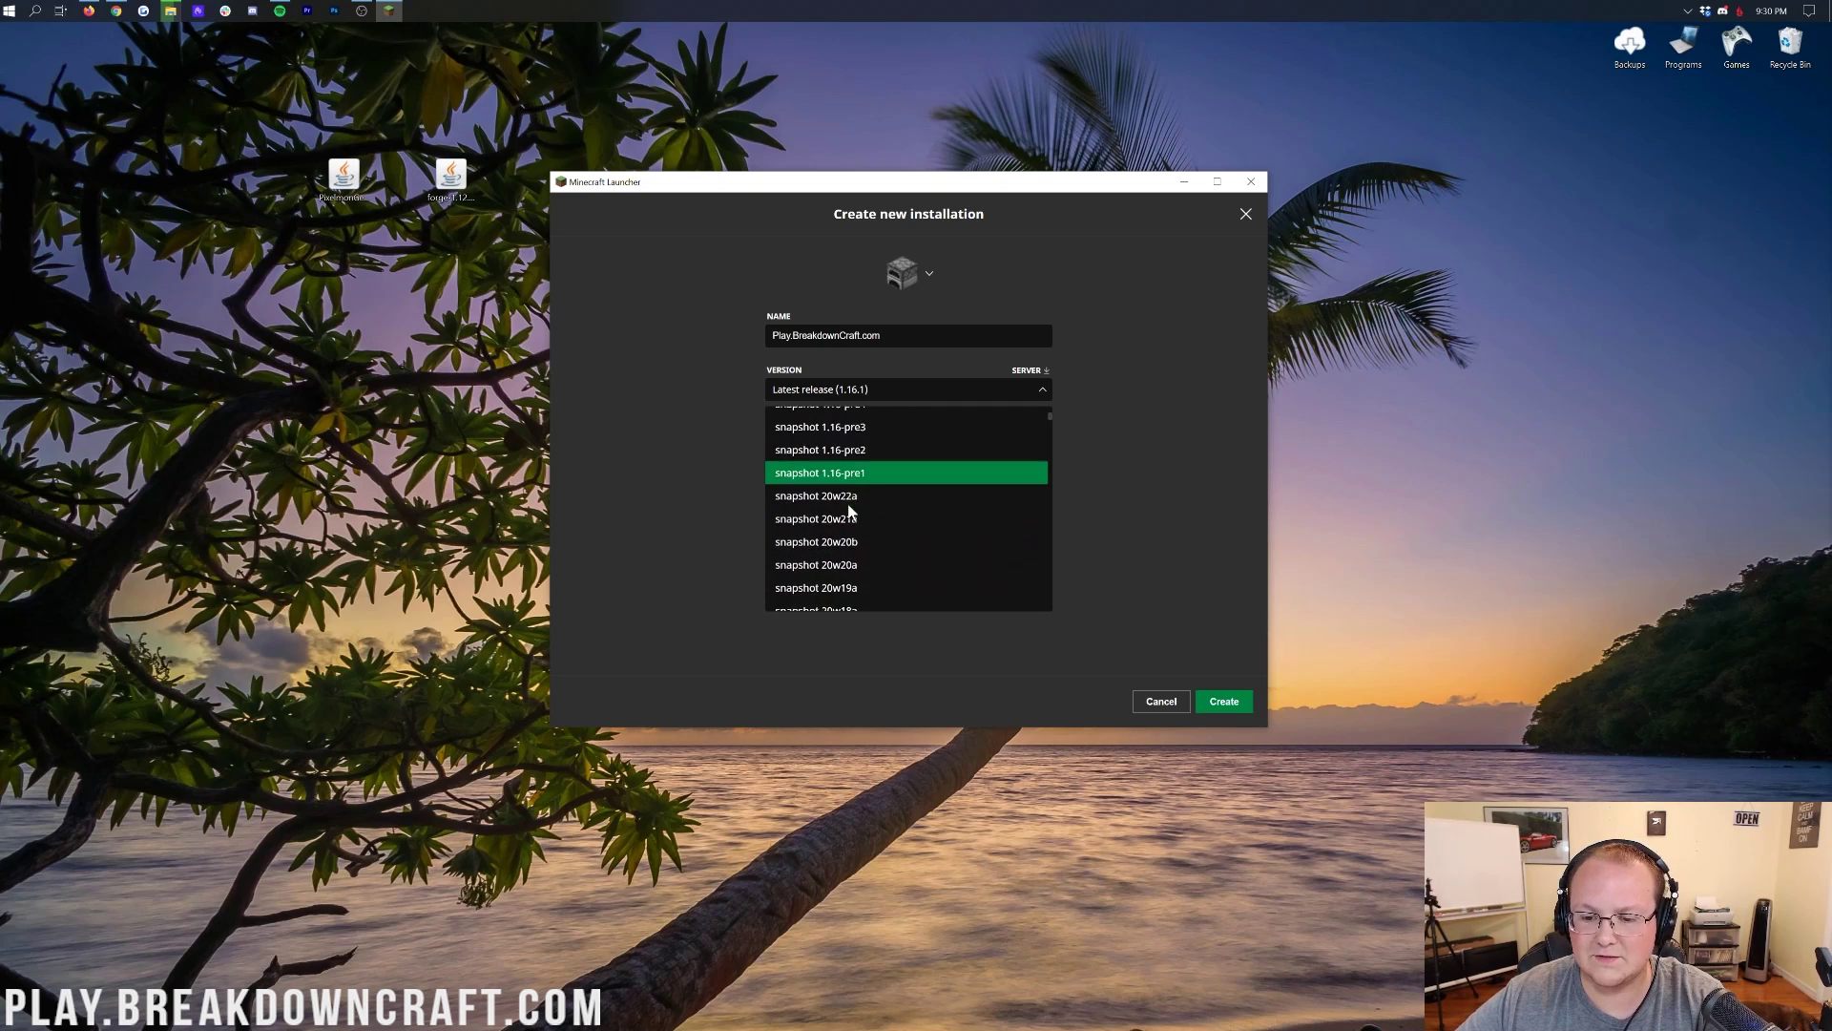
scroll(848, 511, "down", 2)
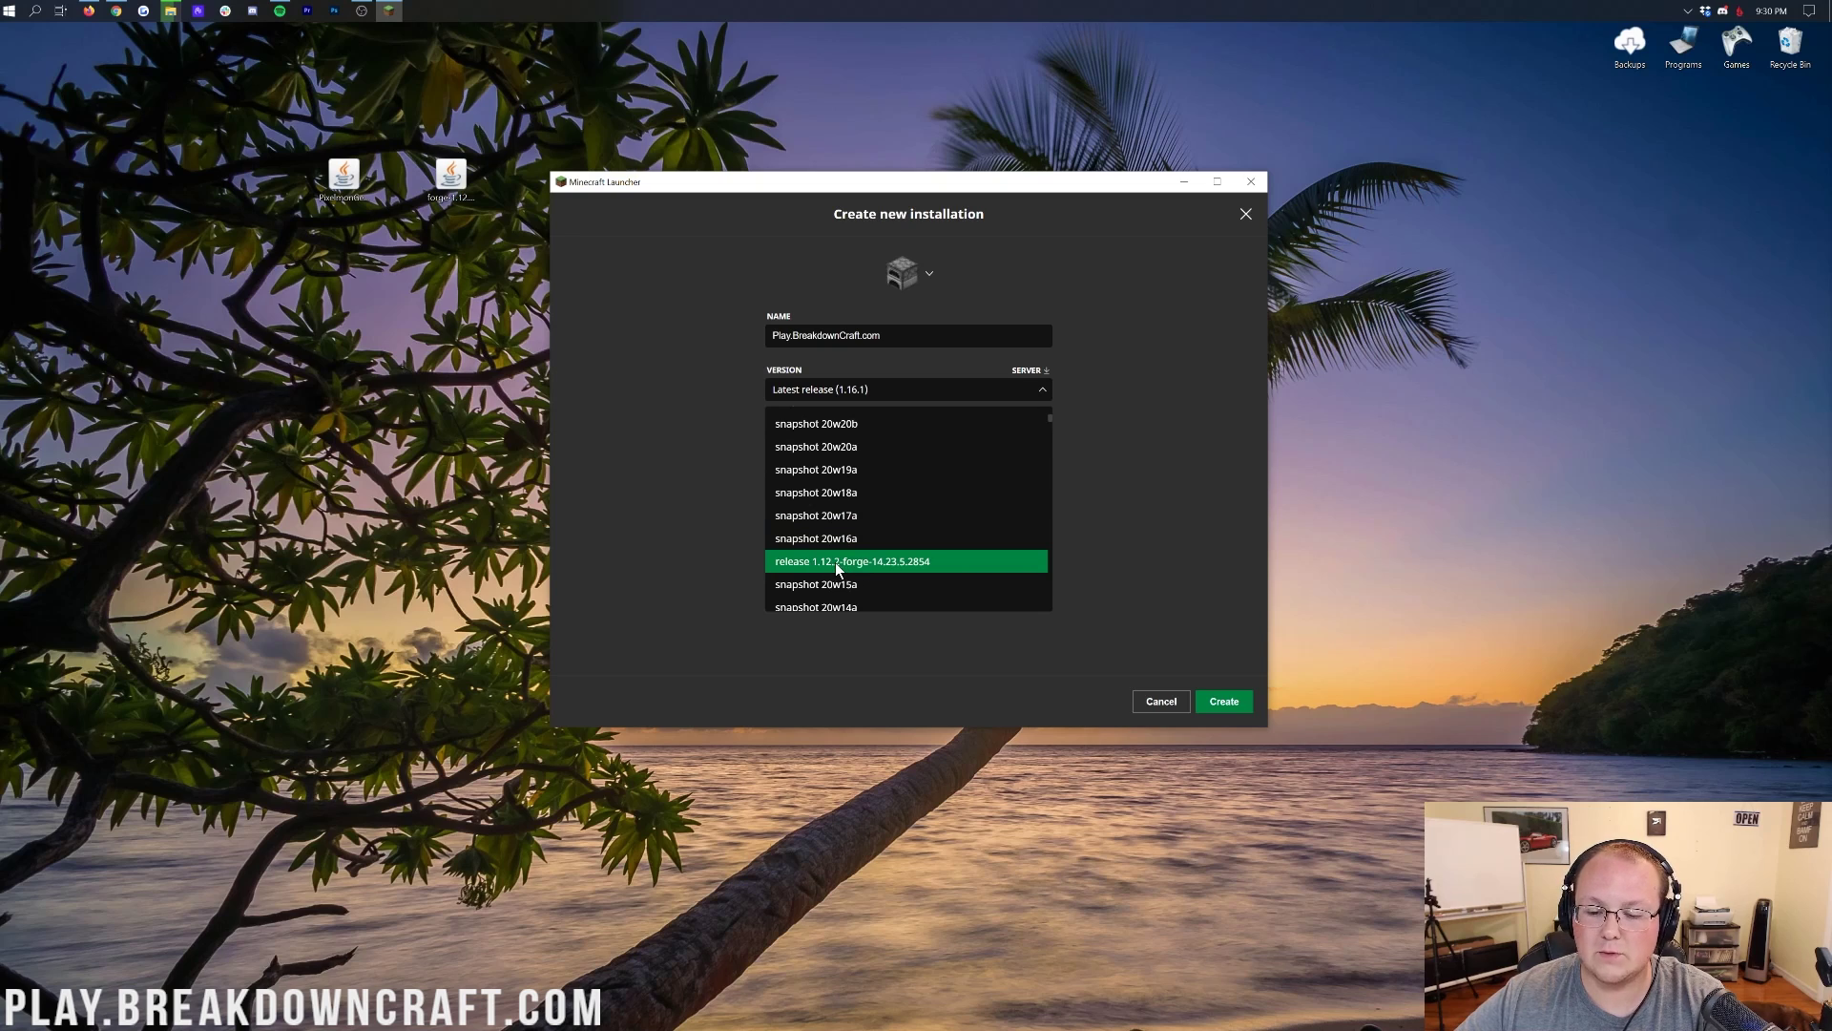
left_click(839, 563)
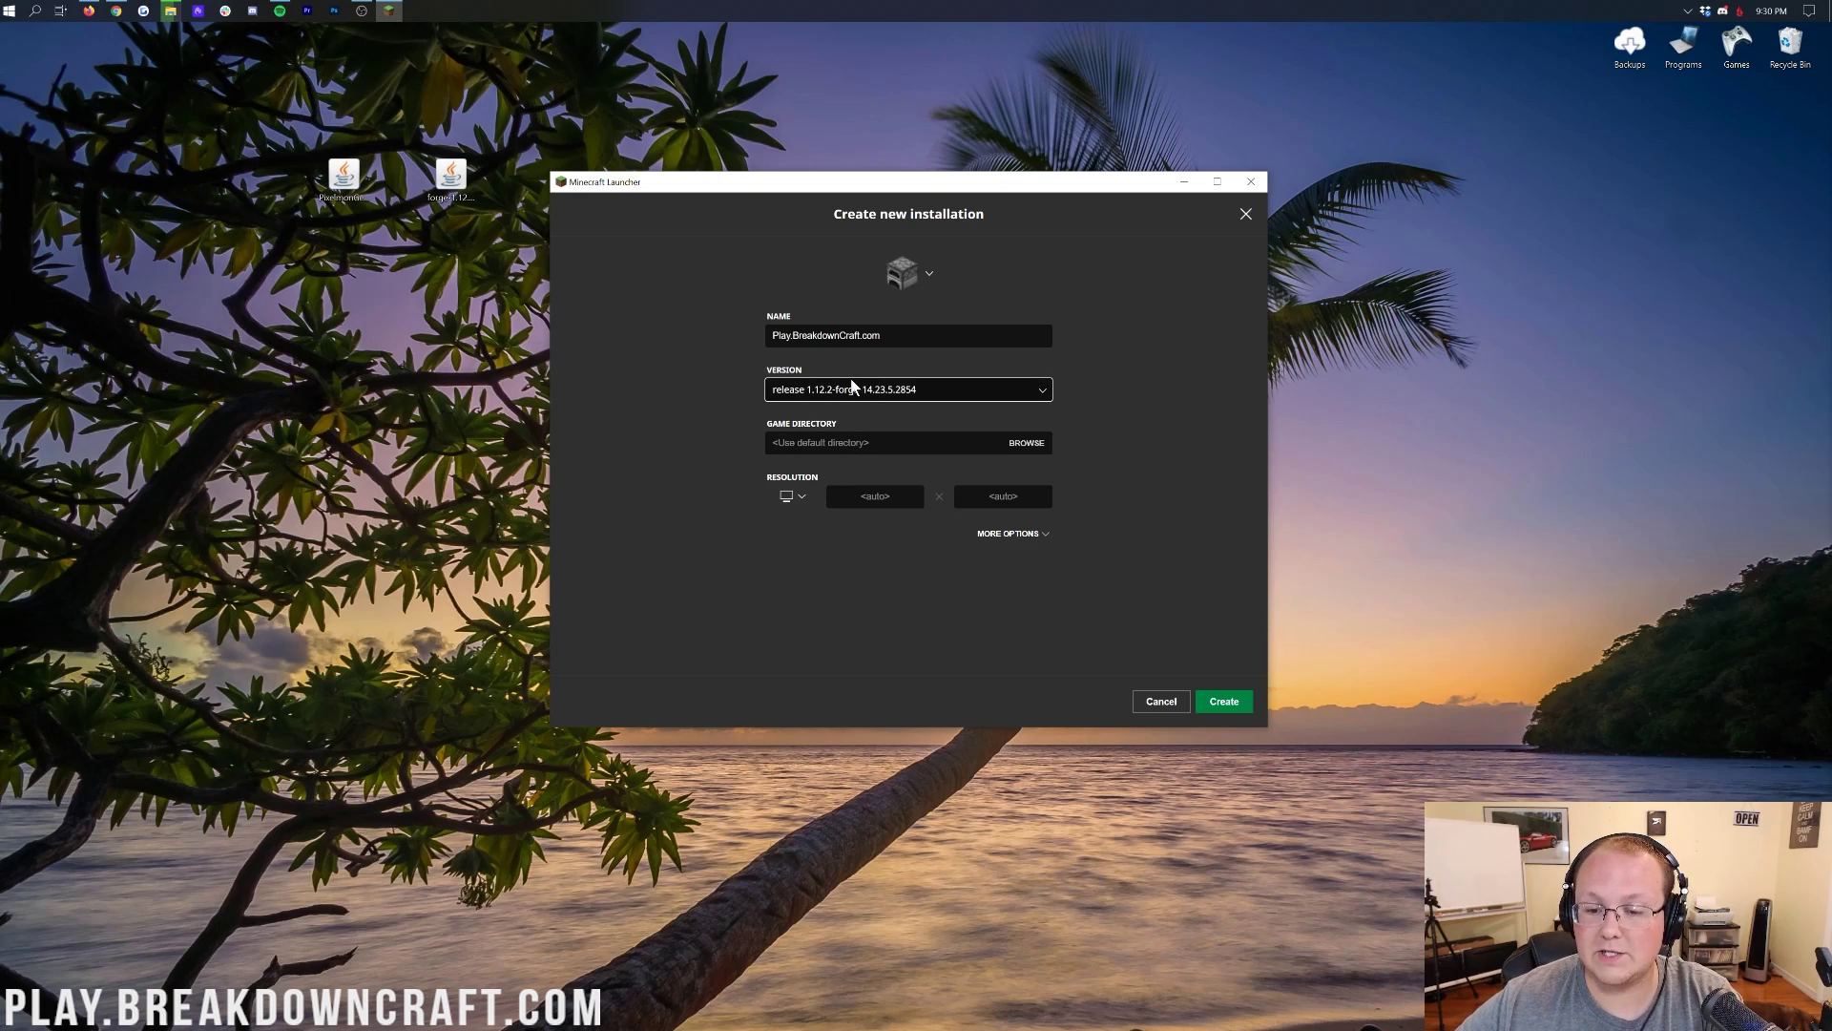
Set the installation's resolution to 1920x1080 and create the installation.
left_click(789, 497)
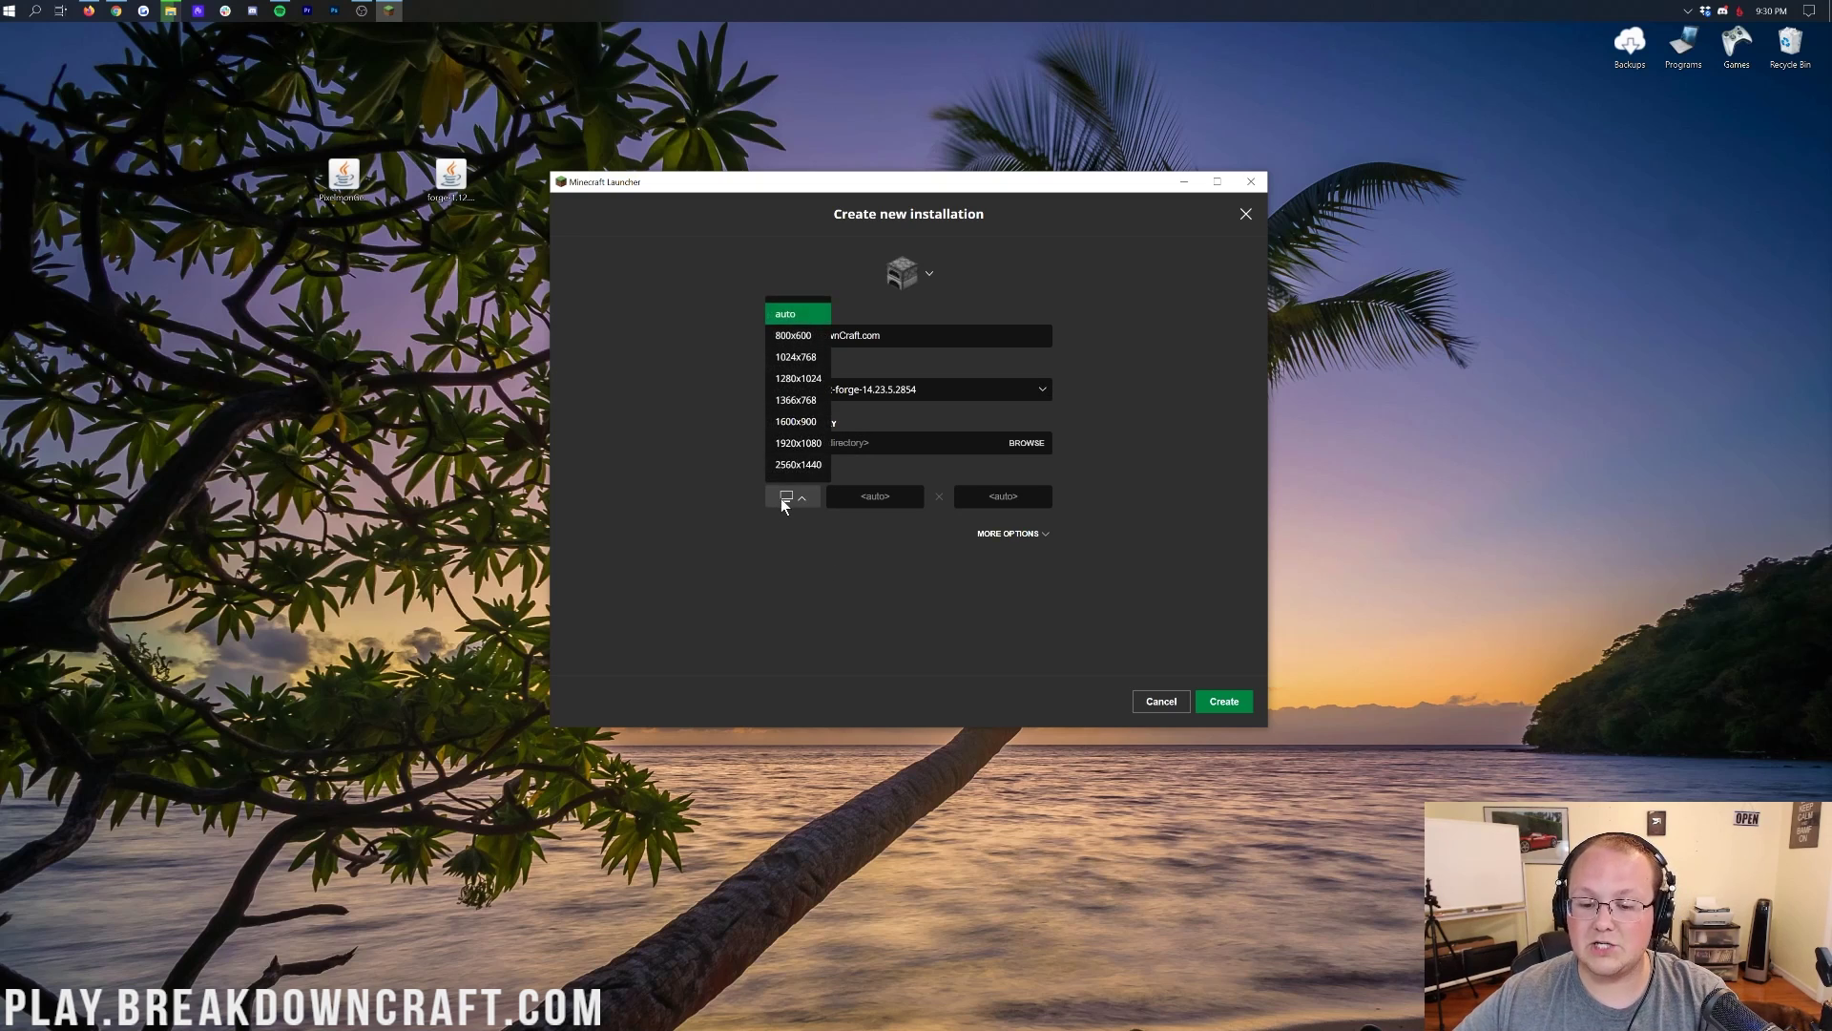
left_click(798, 442)
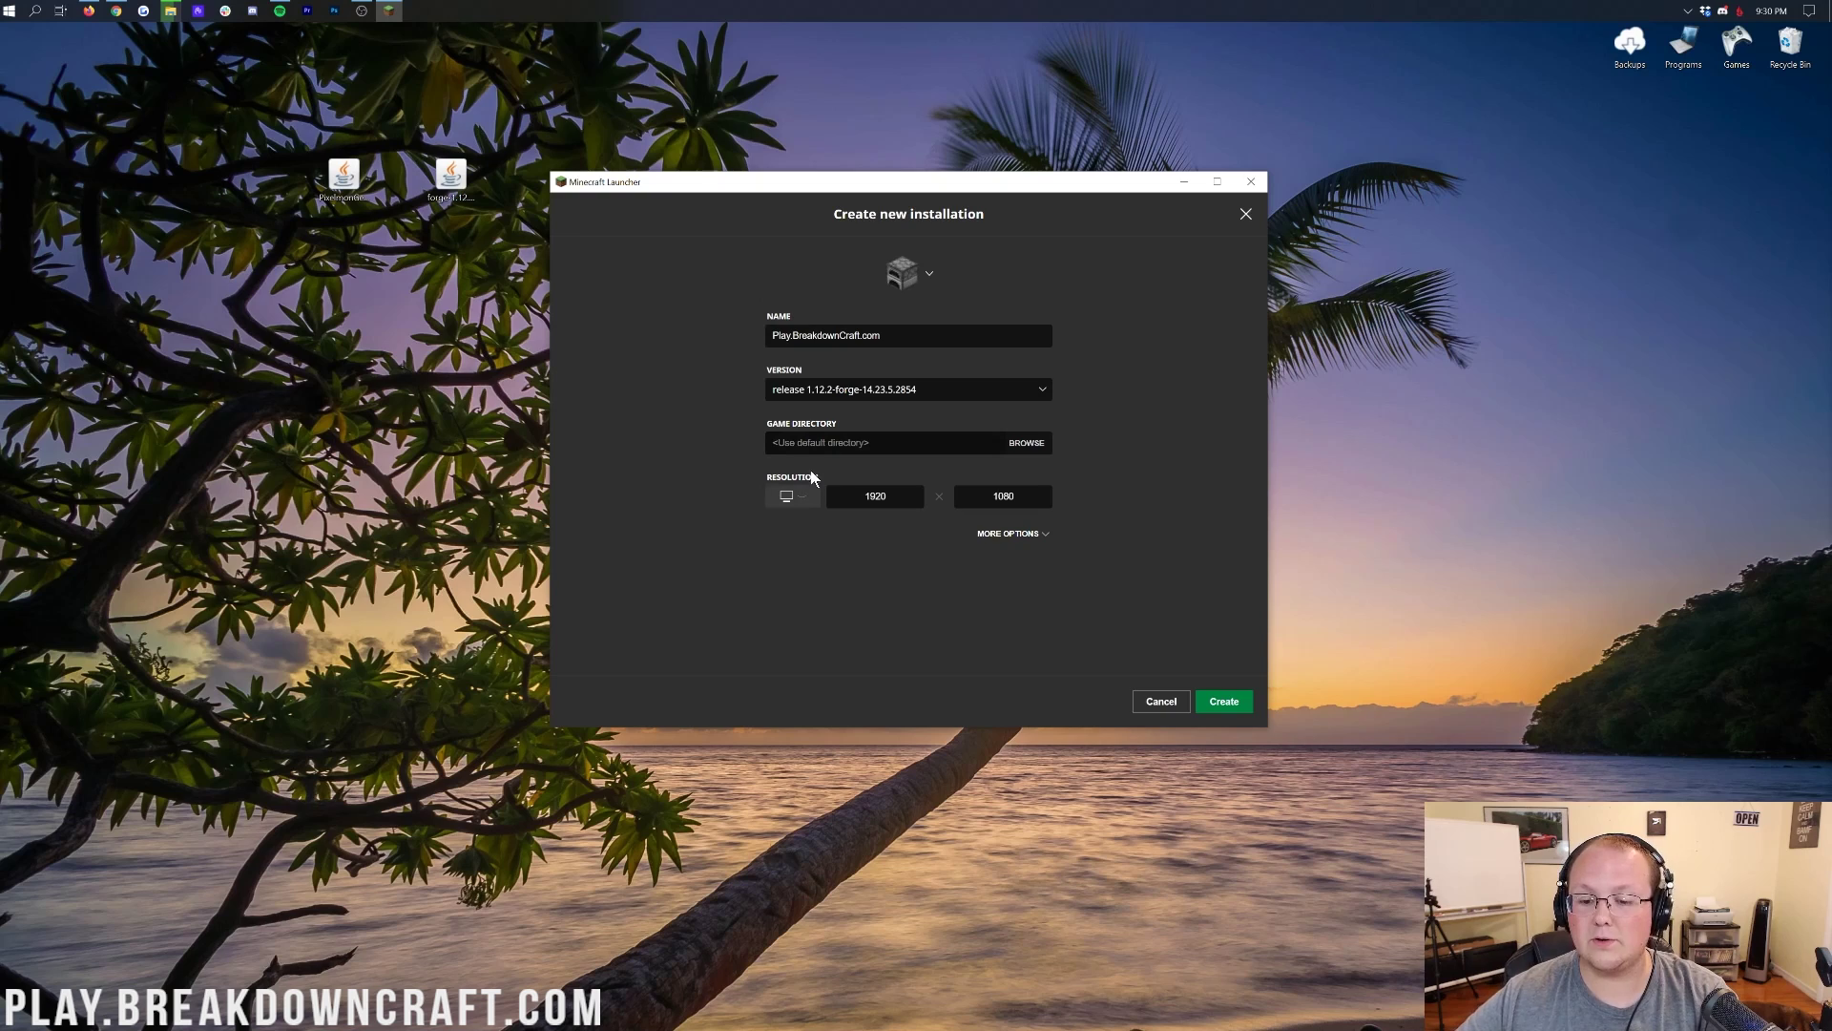
left_click(1224, 700)
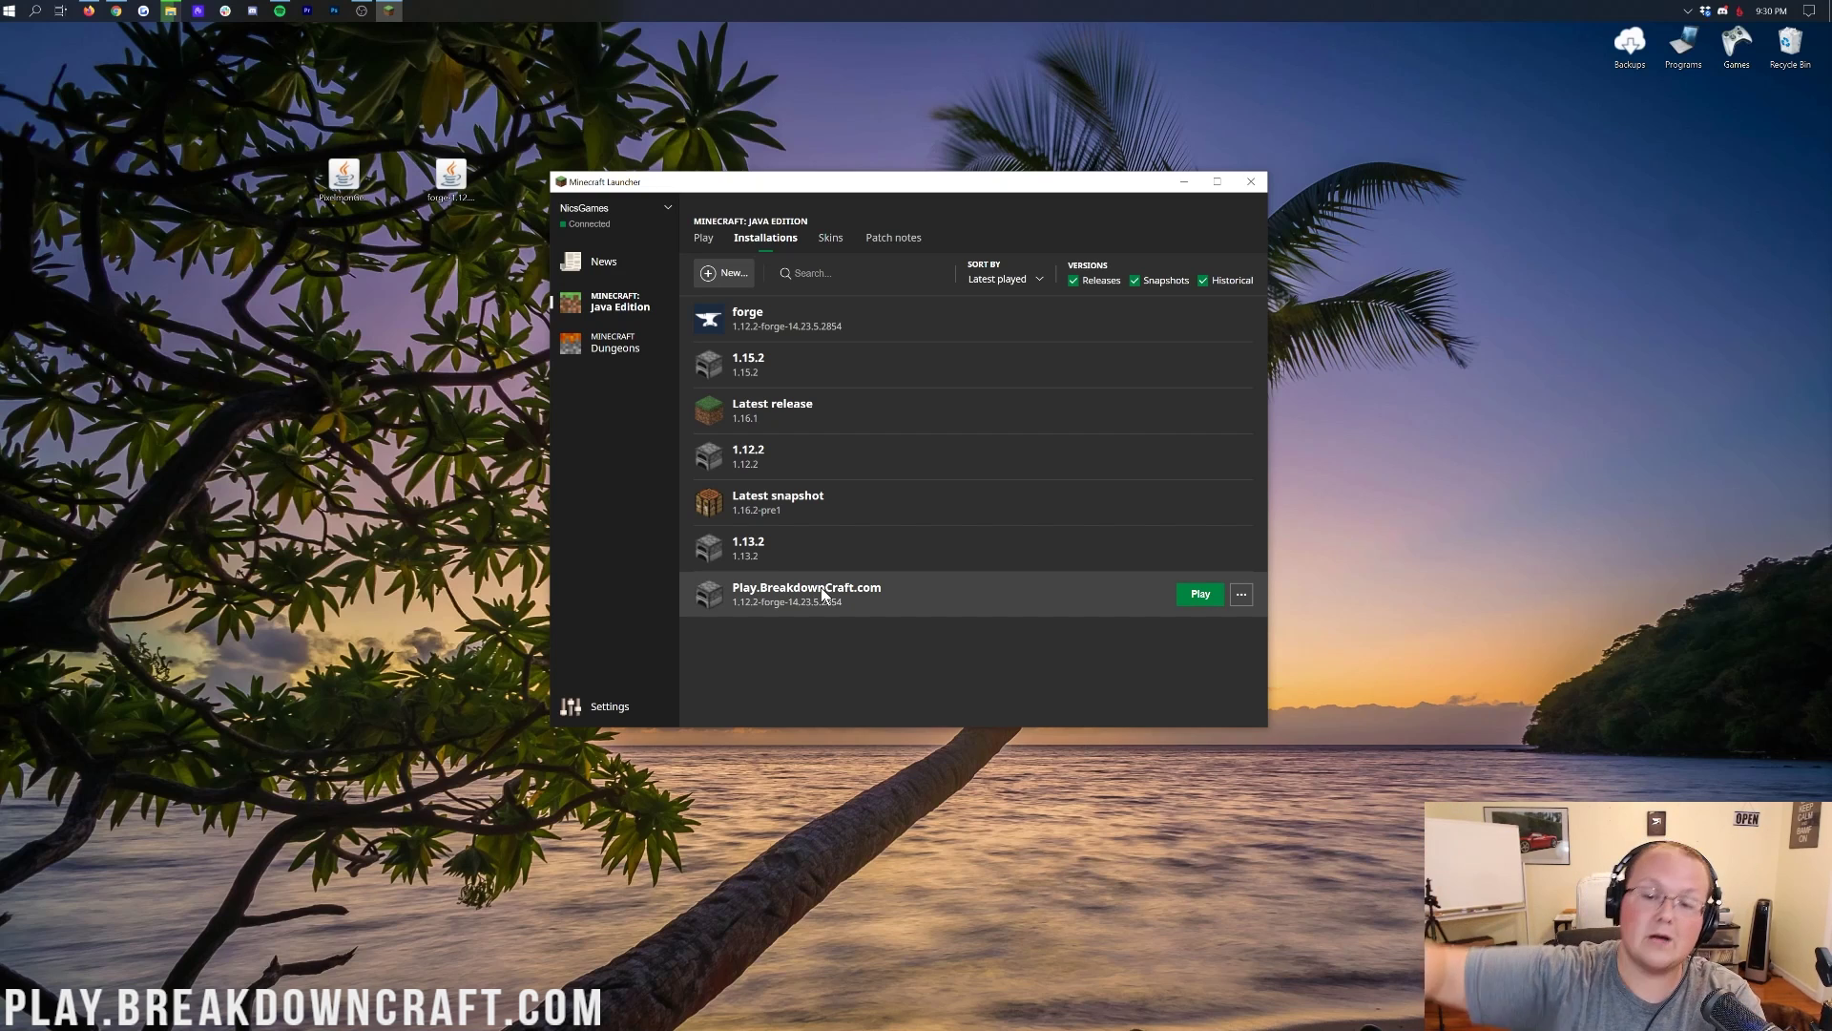
Launch the Play.BreakdownCraft.com installation and check the Pixelmon and Biomes O' Plenty entries in the game's mod list.
left_click(1194, 601)
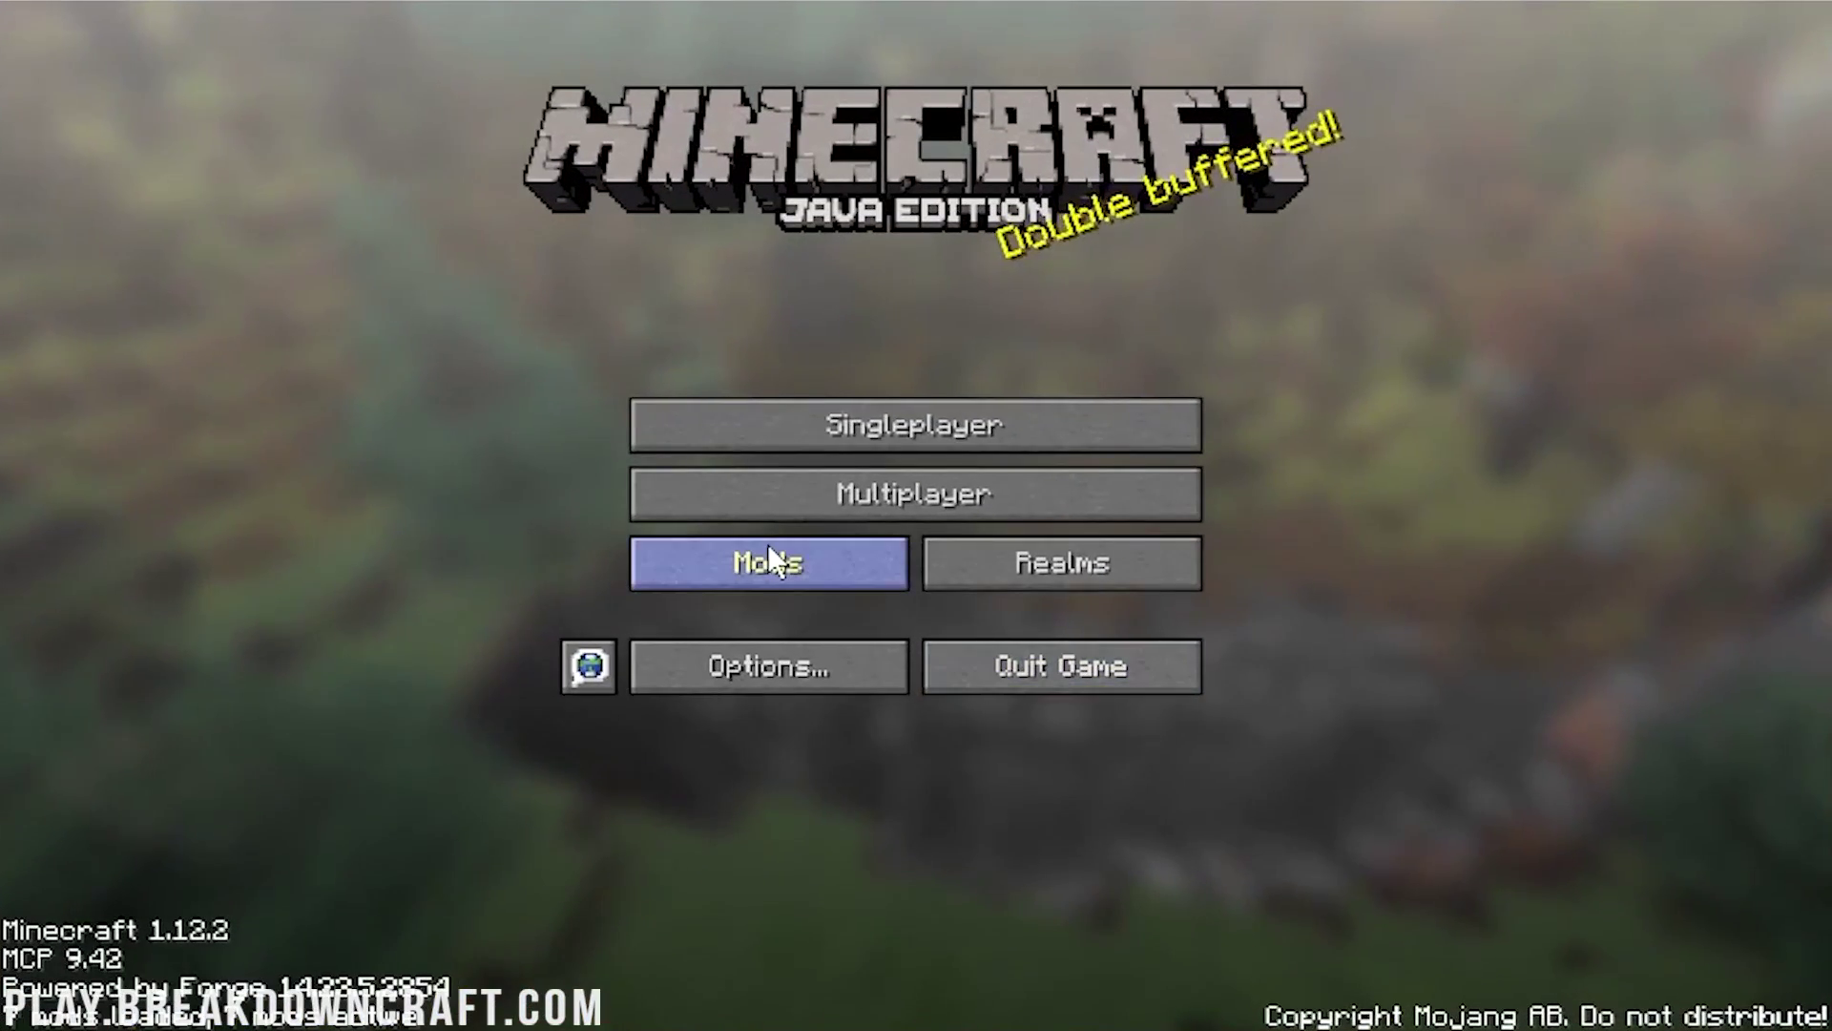
left_click(778, 561)
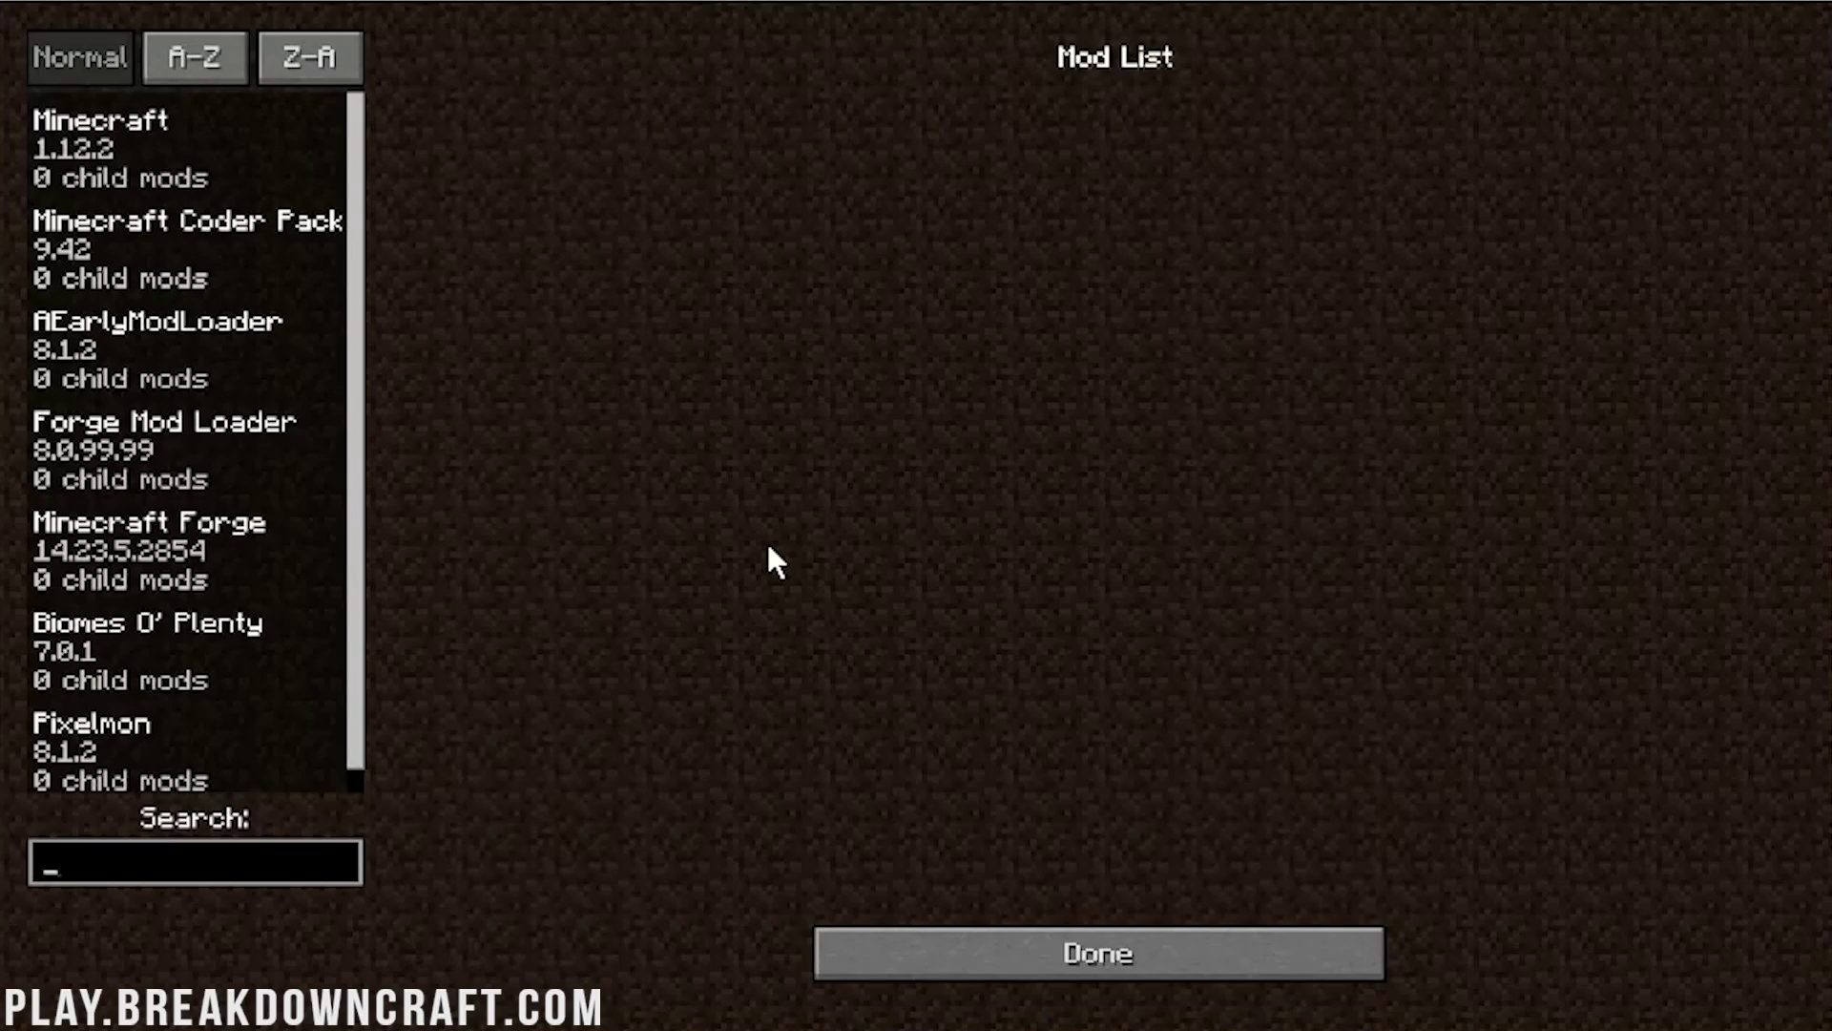
scroll(212, 598, "down", 1)
left_click(106, 730)
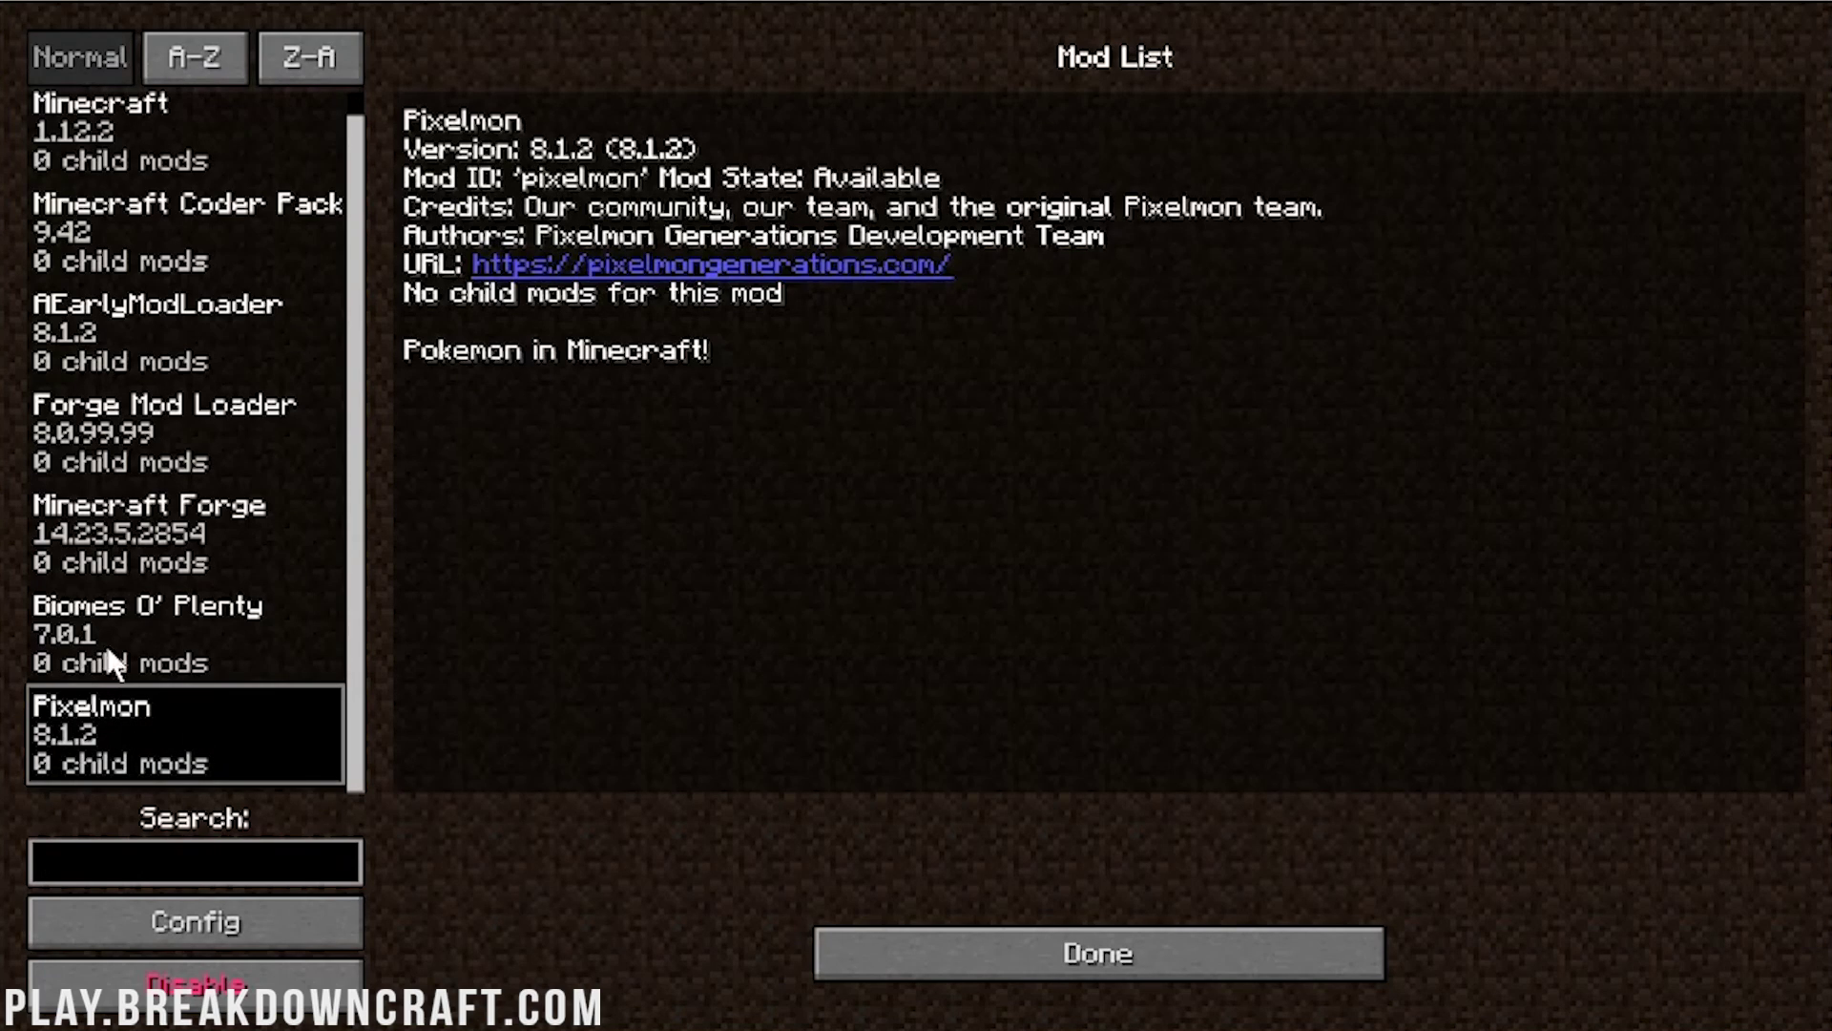
left_click(174, 630)
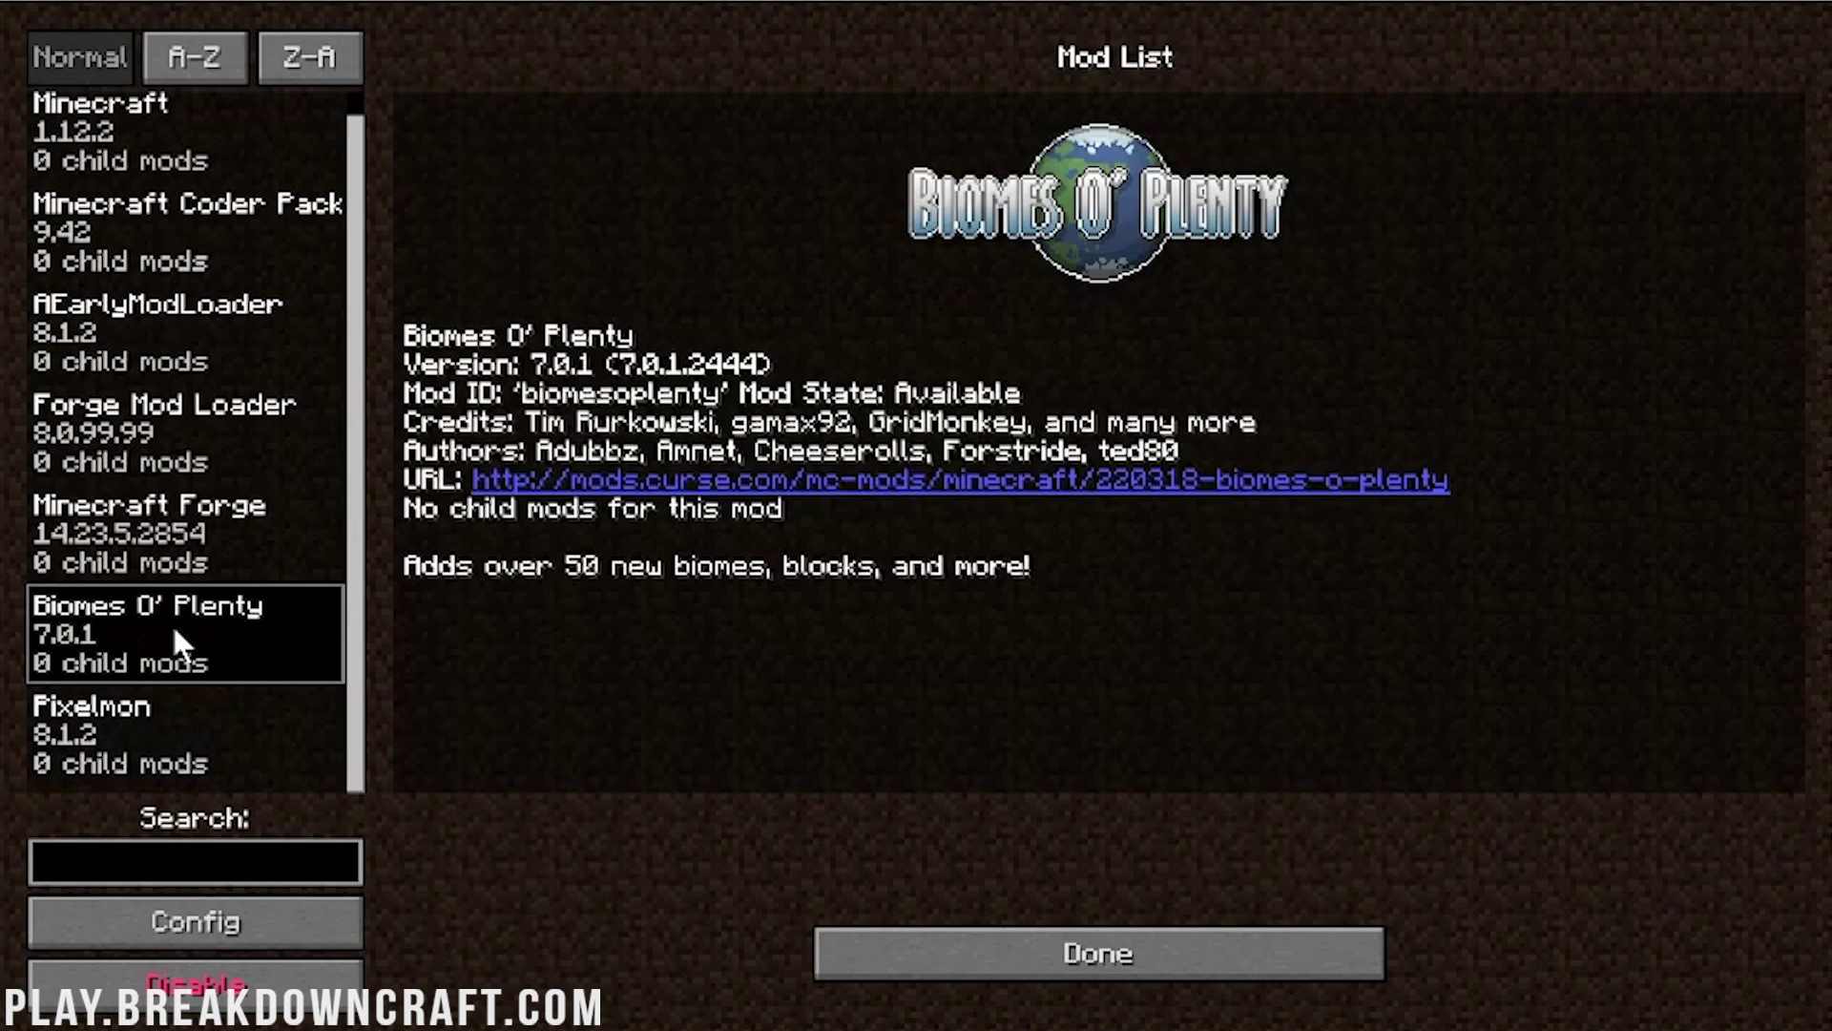
scroll(191, 610, "up", 1)
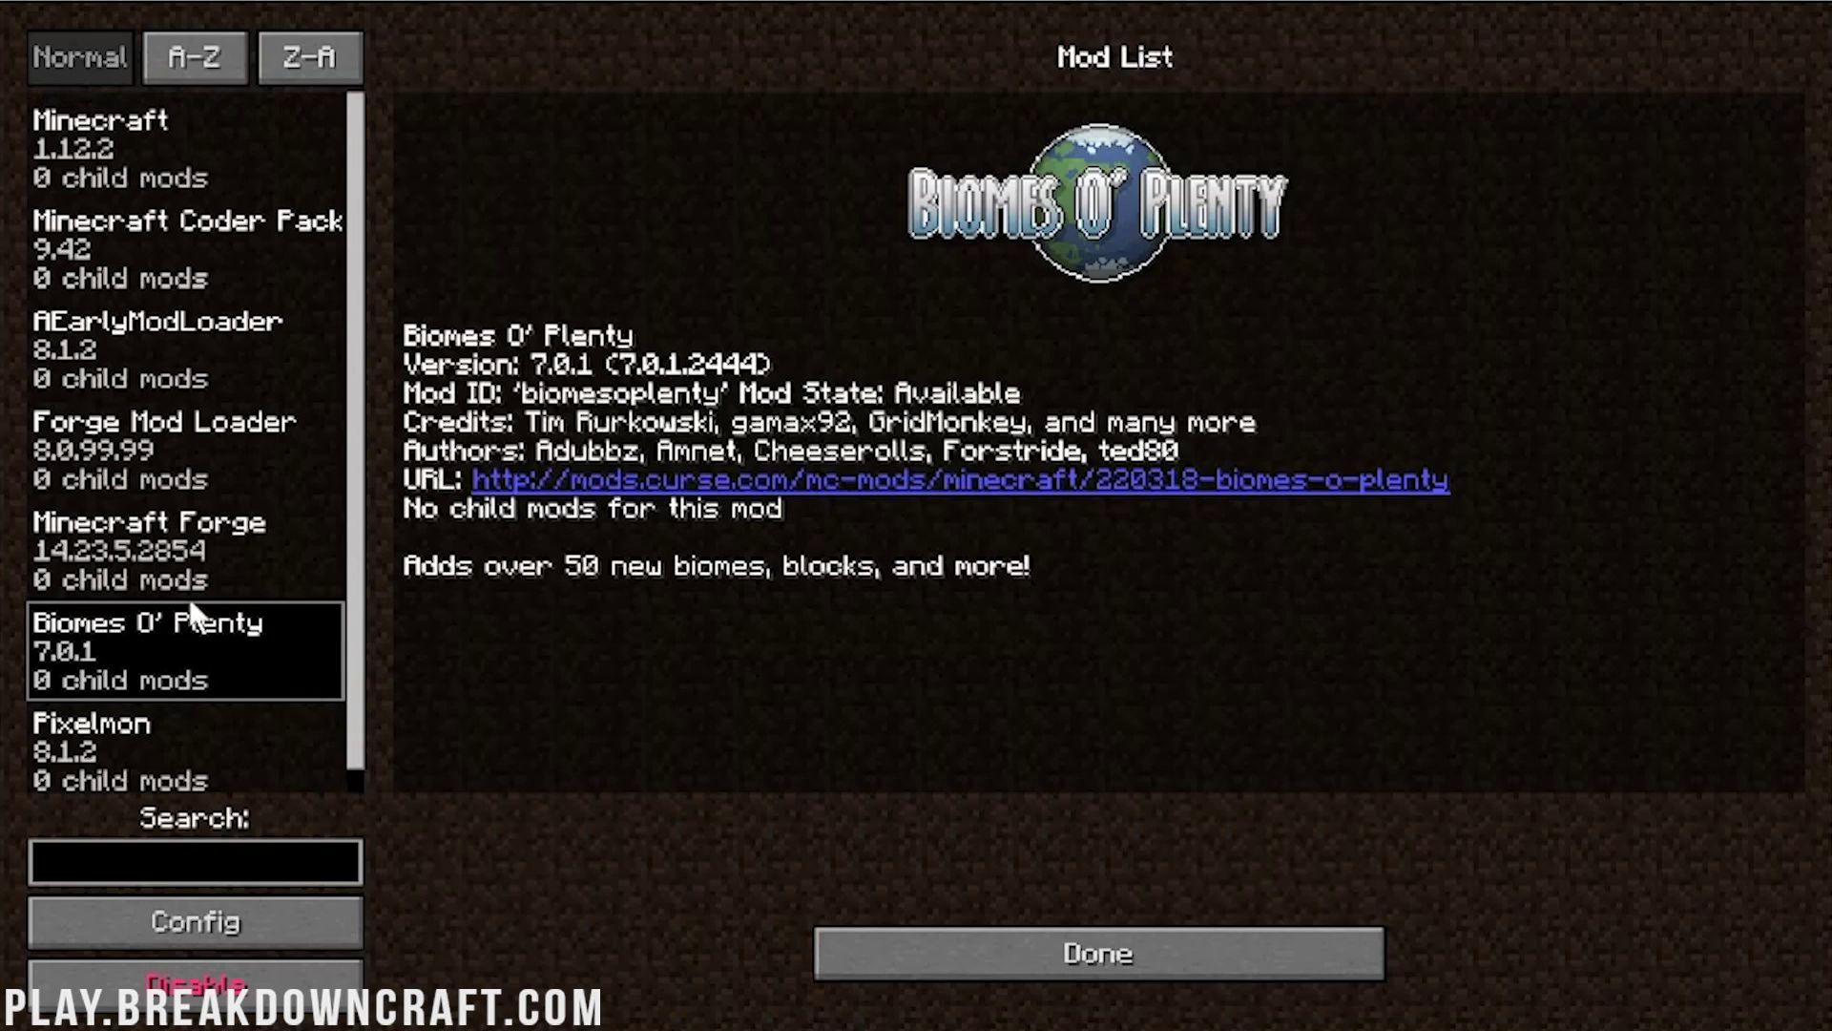
scroll(193, 611, "down", 1)
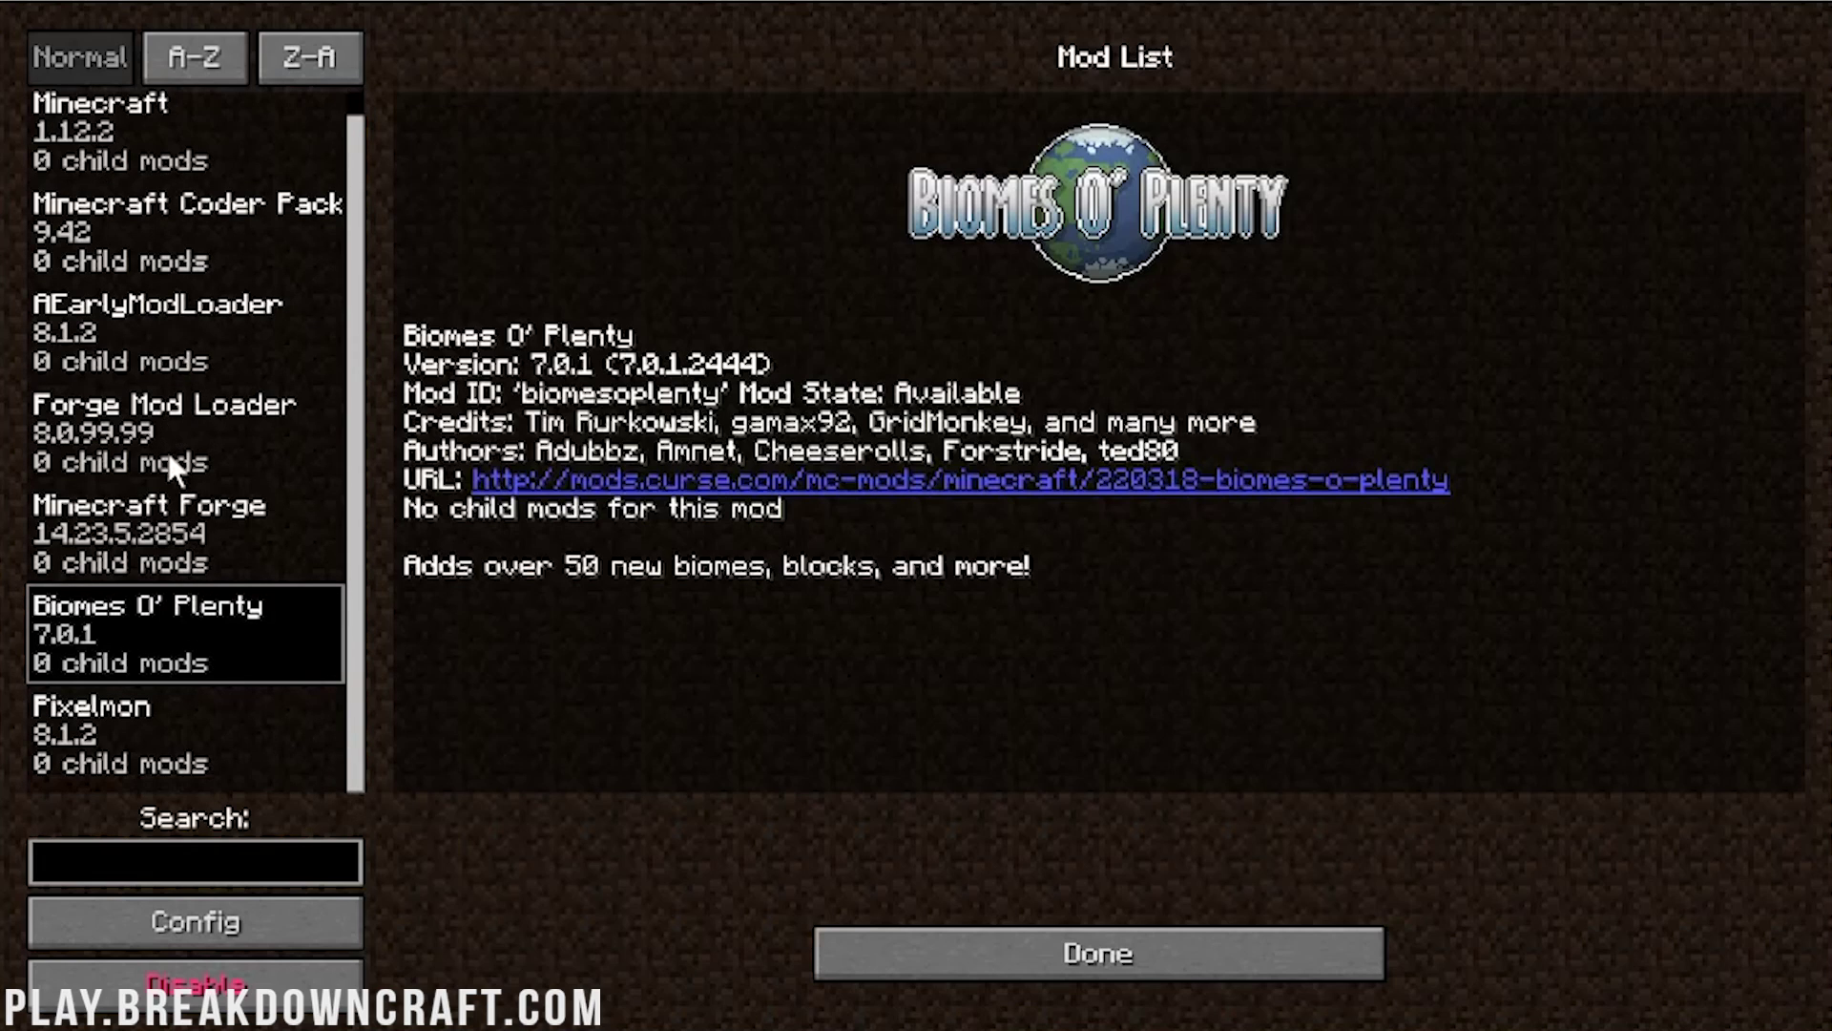
left_click(166, 747)
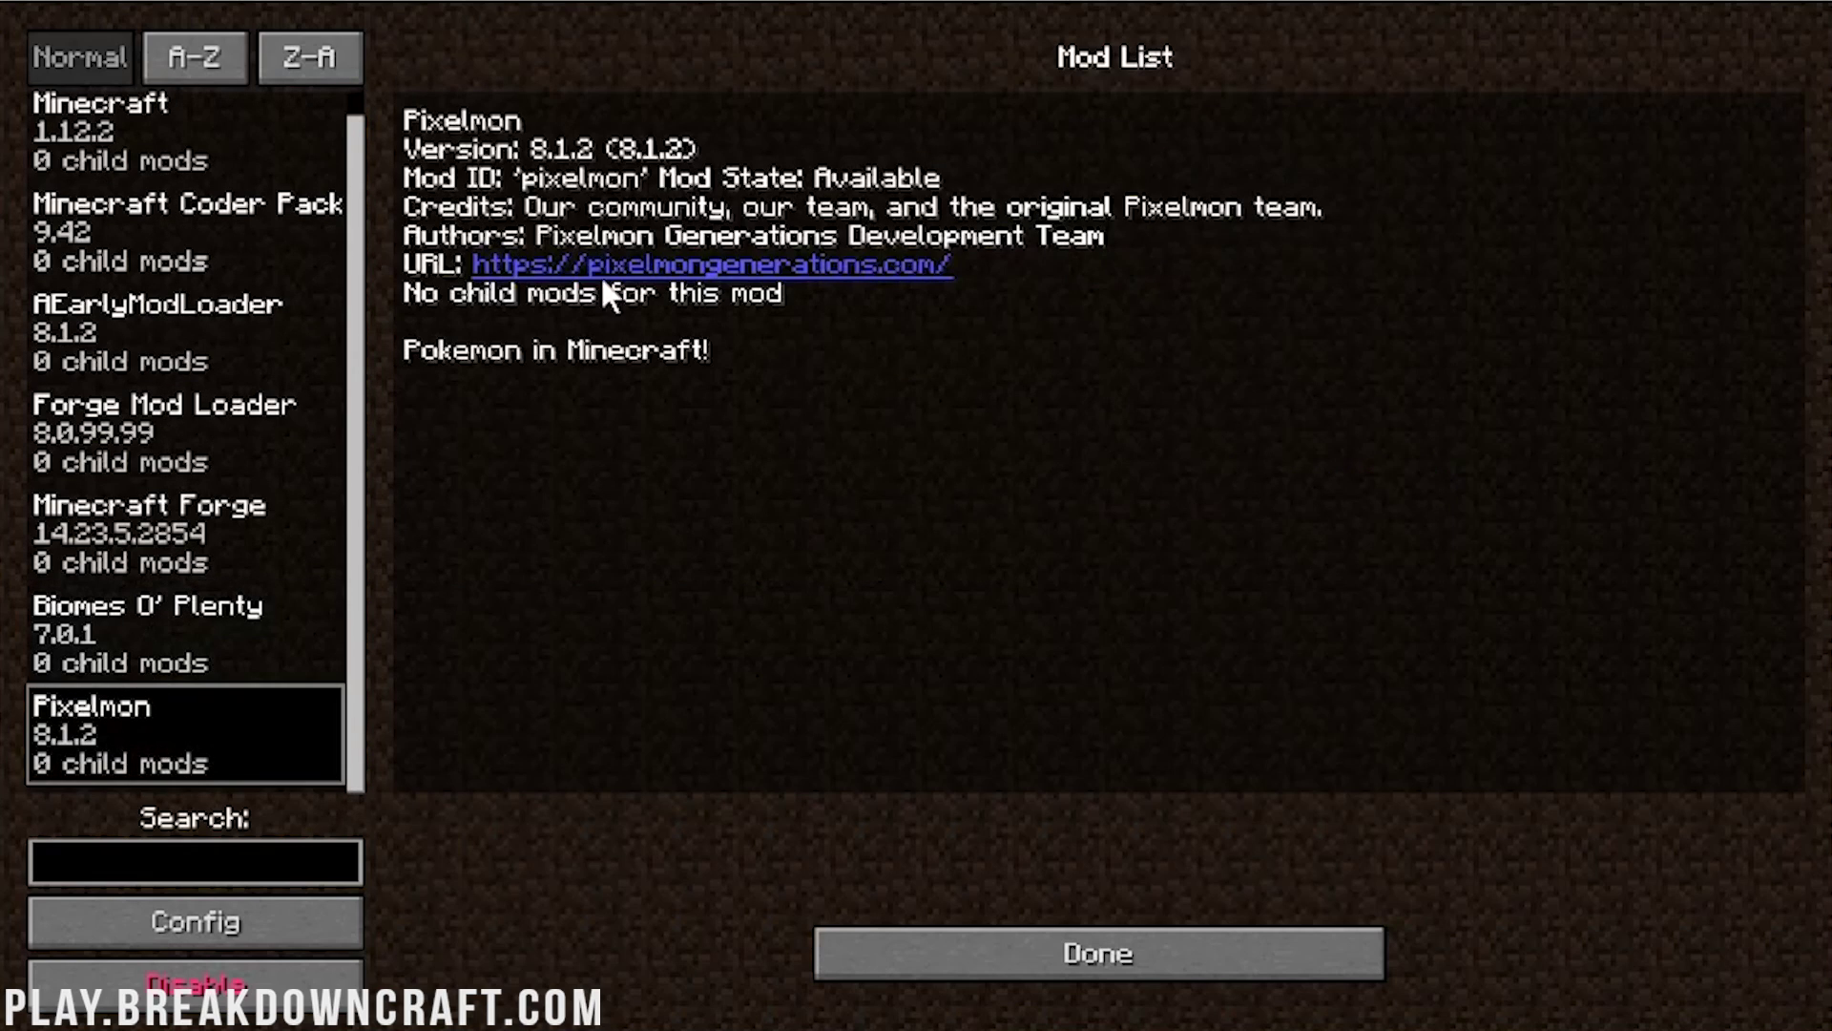
left_click(1083, 944)
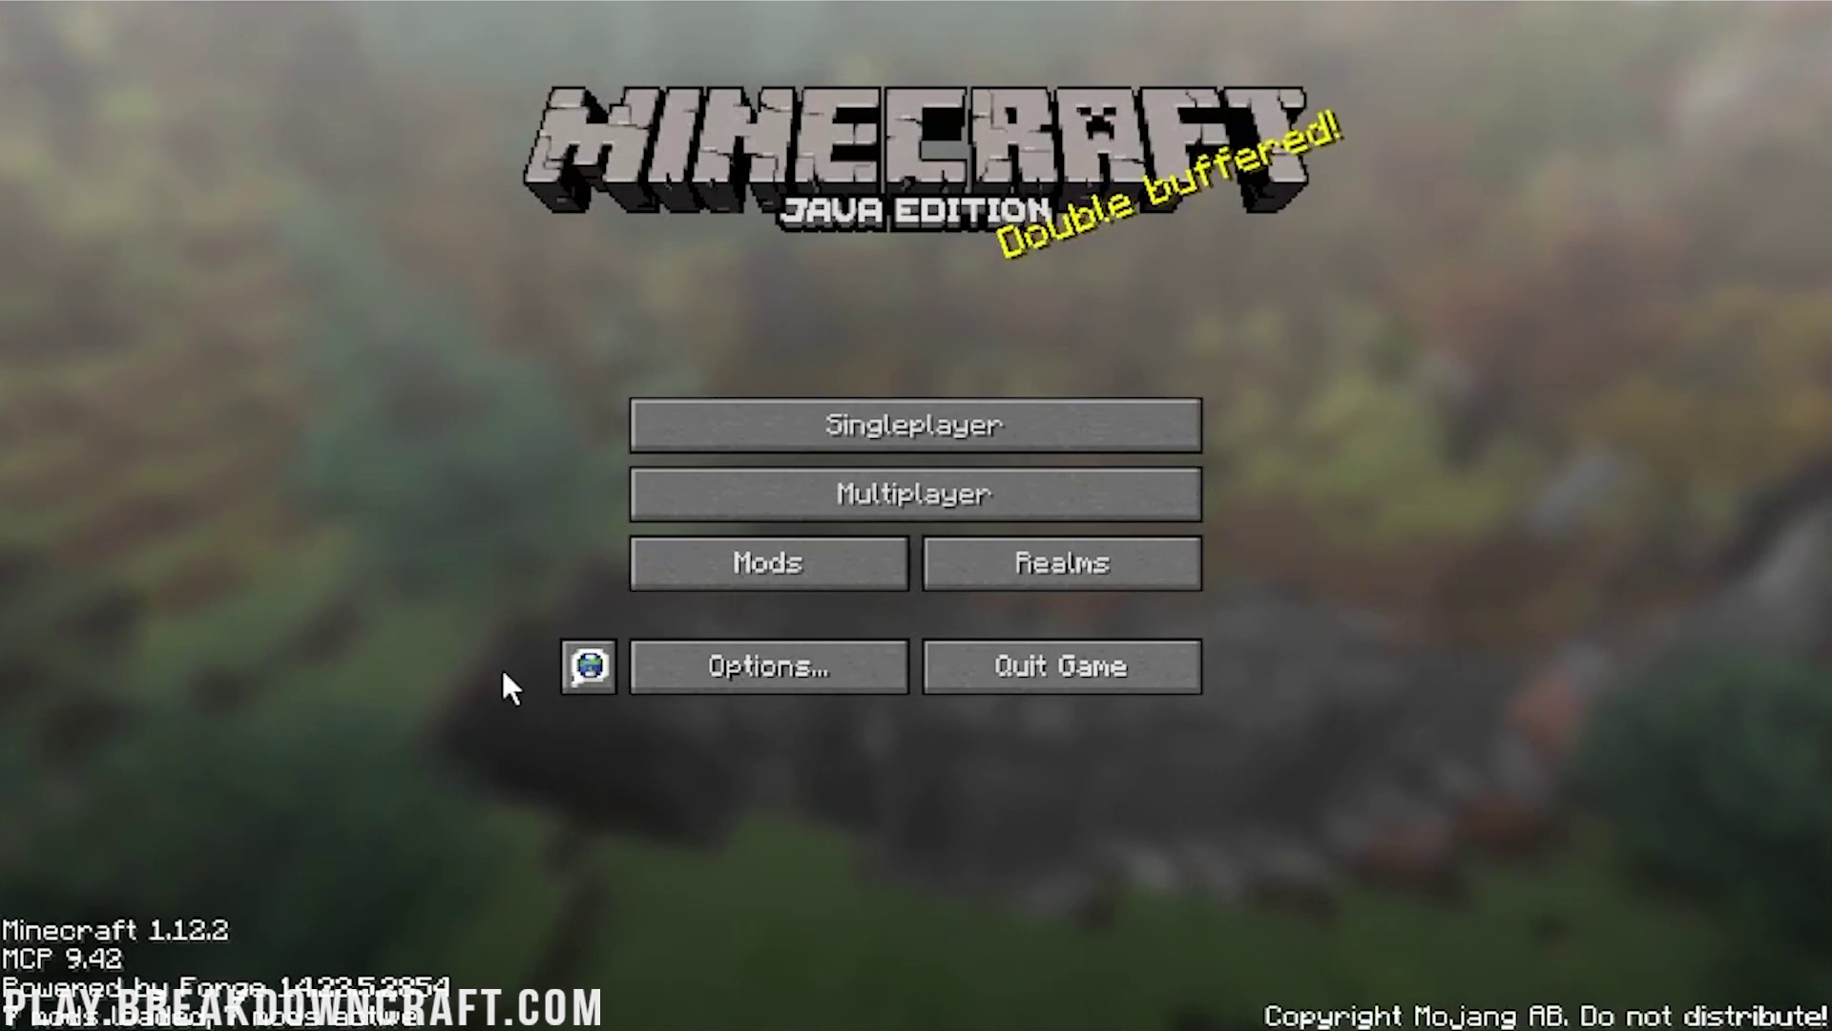
Start creating a new singleplayer world and name it Pixelmon.
left_click(910, 420)
left_click(1051, 916)
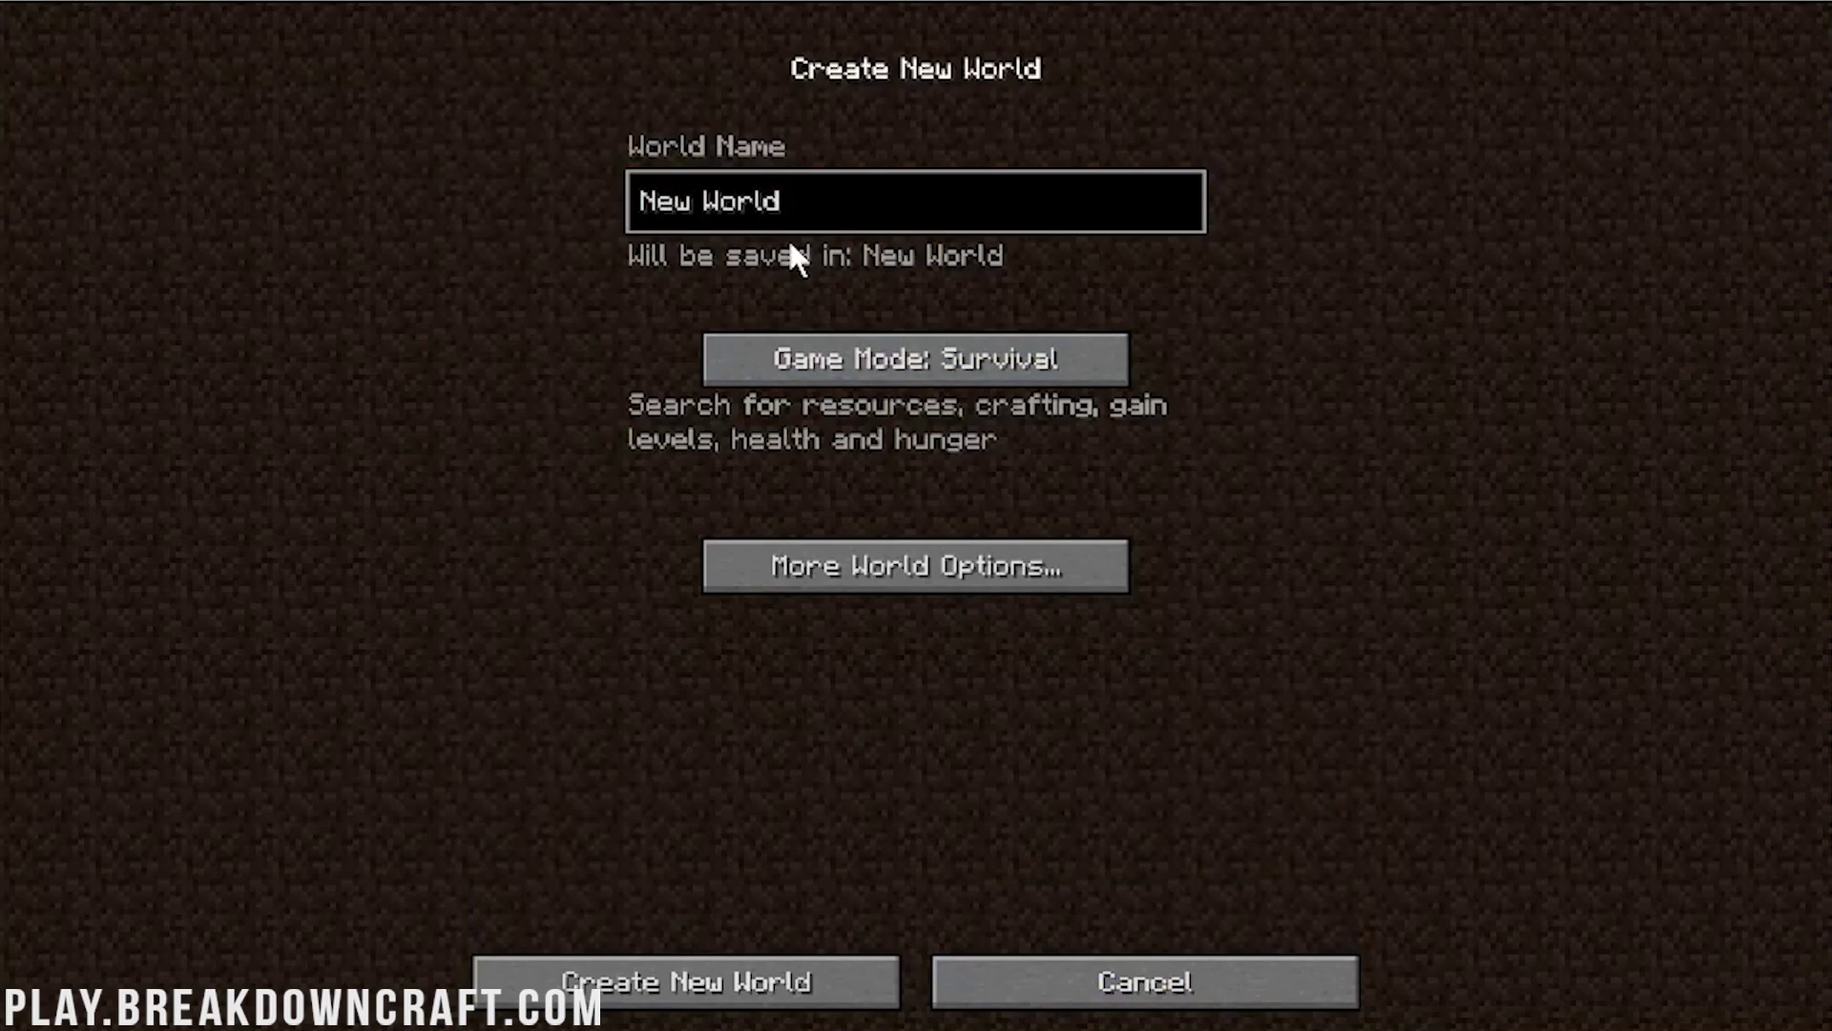
key("ctrl+a")
type("Pixelmon")
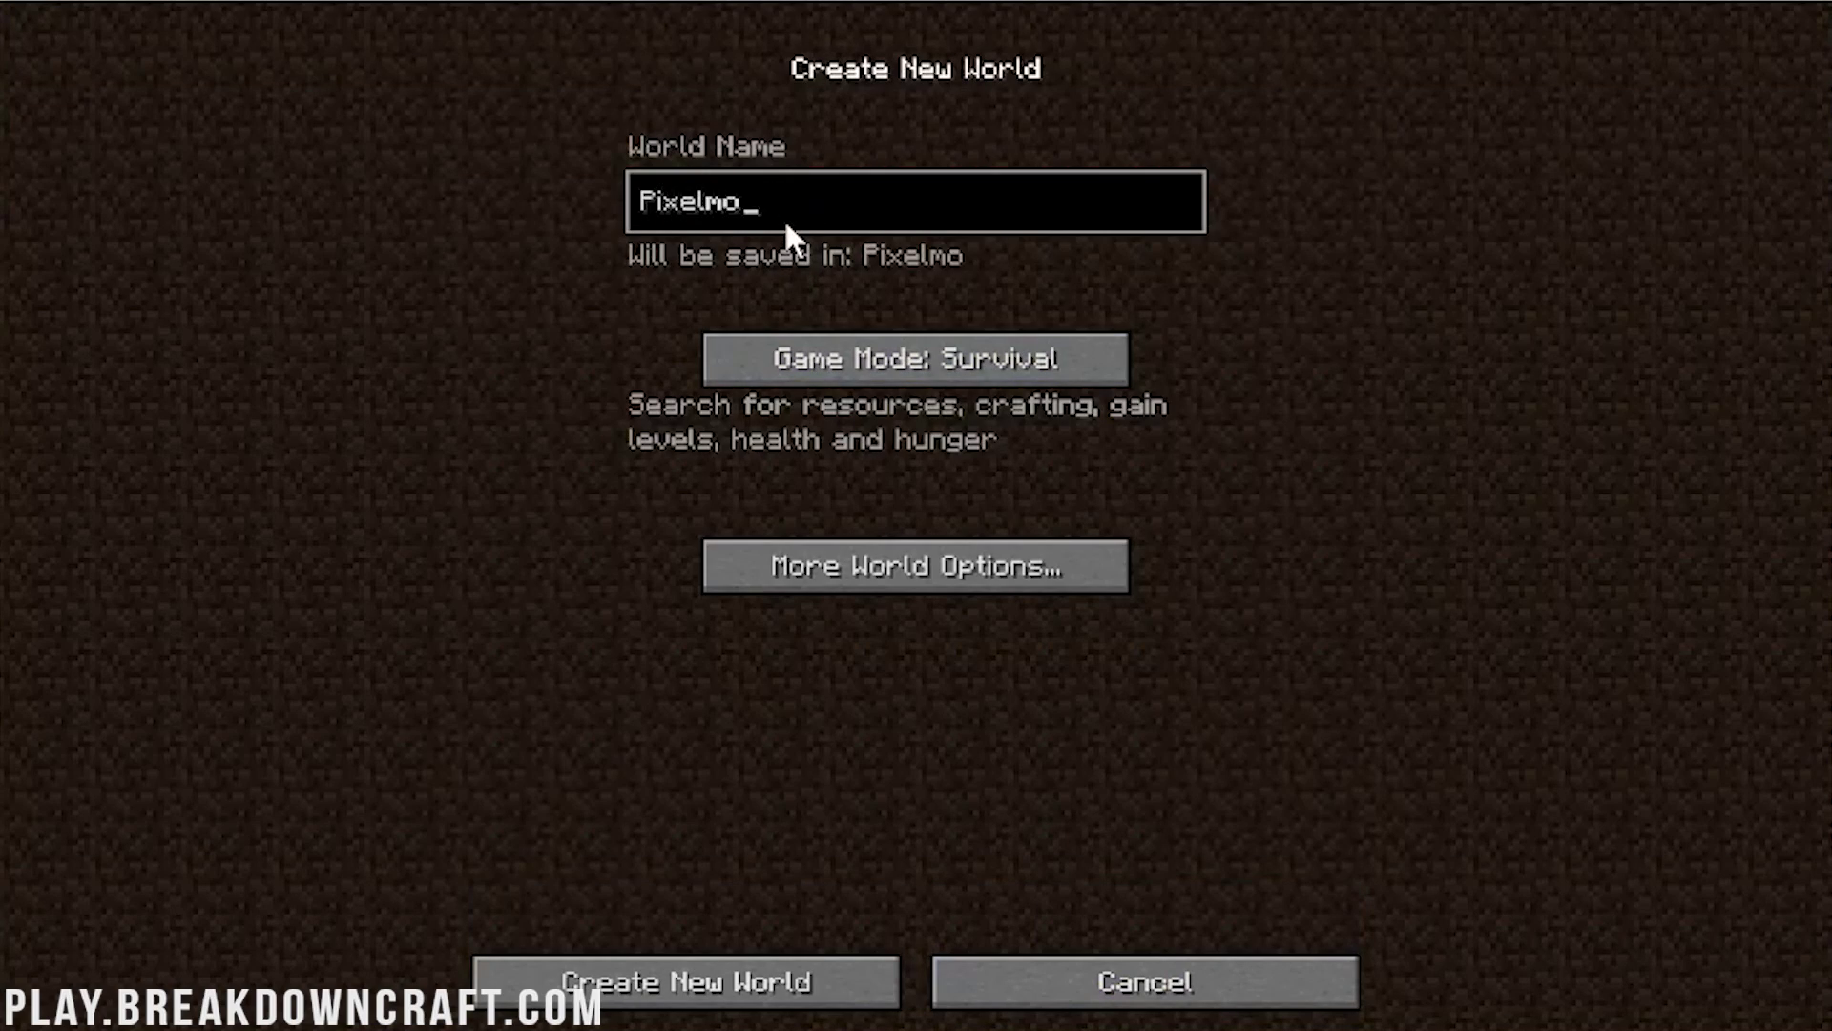
Set the new world's type to Biomes O' Plenty in its additional world options.
left_click(895, 570)
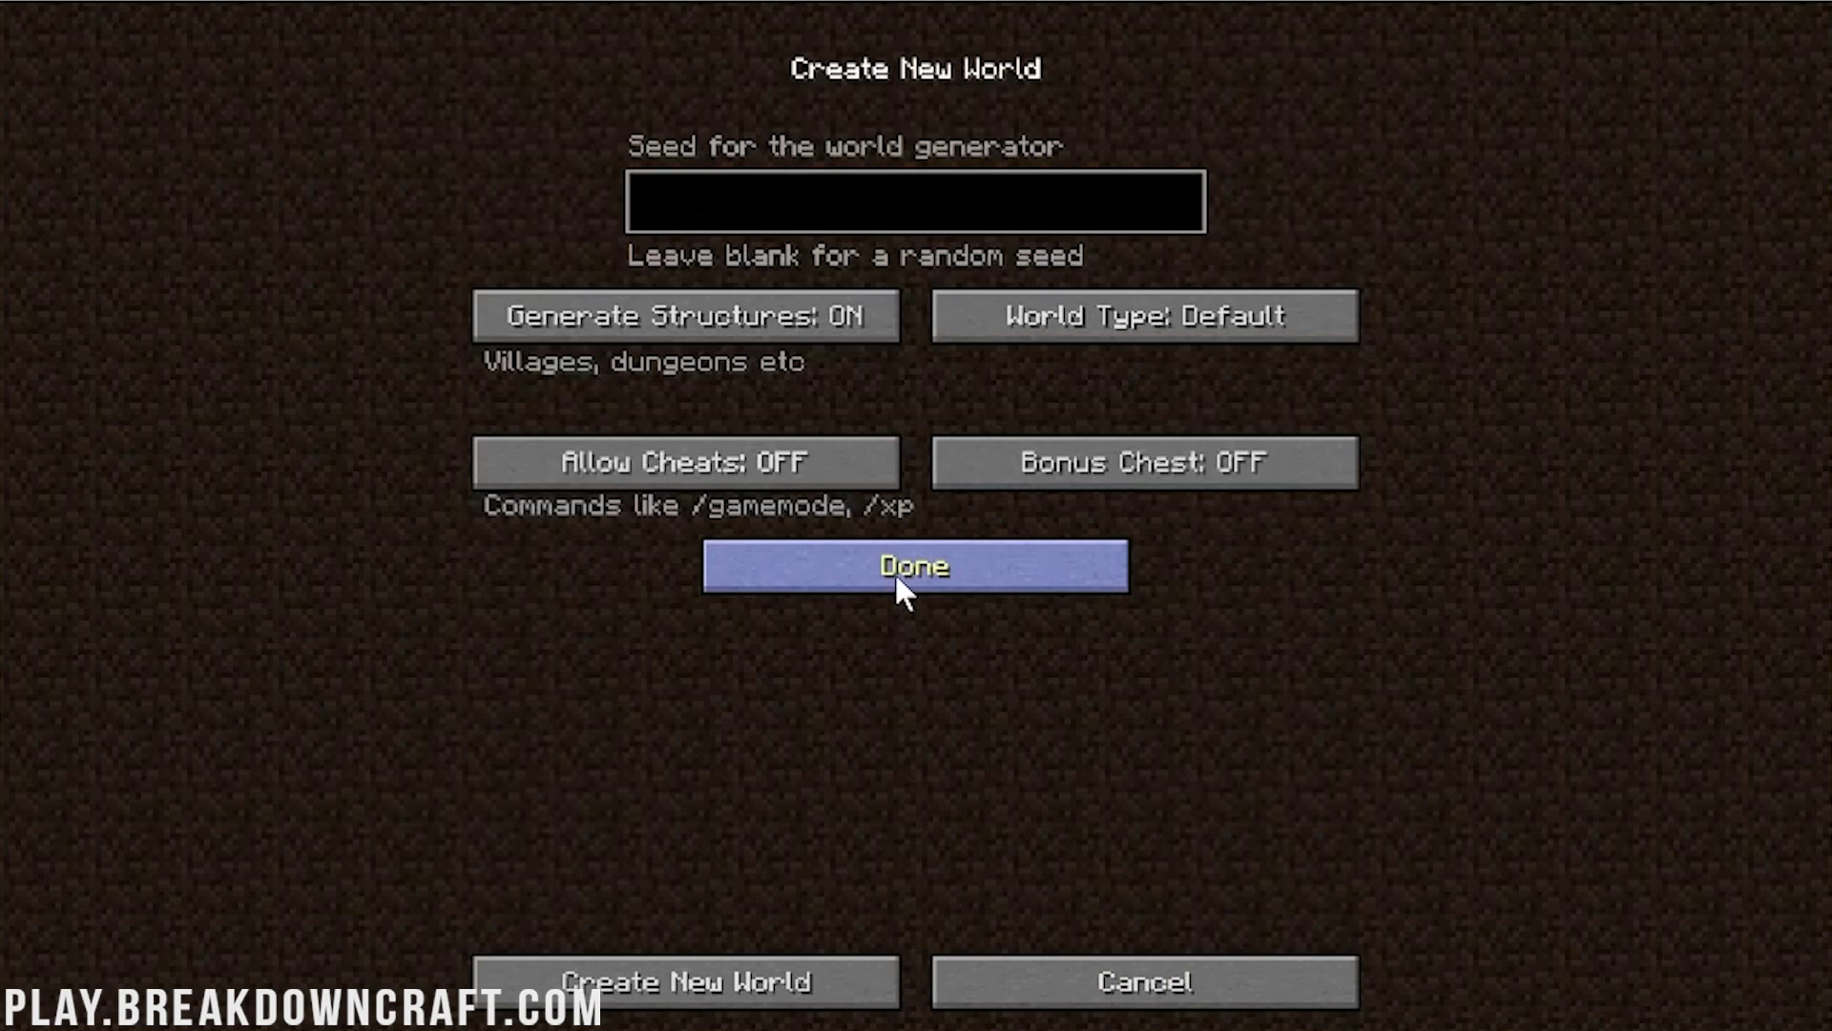
left_click(895, 570)
left_click(895, 571)
left_click(996, 314)
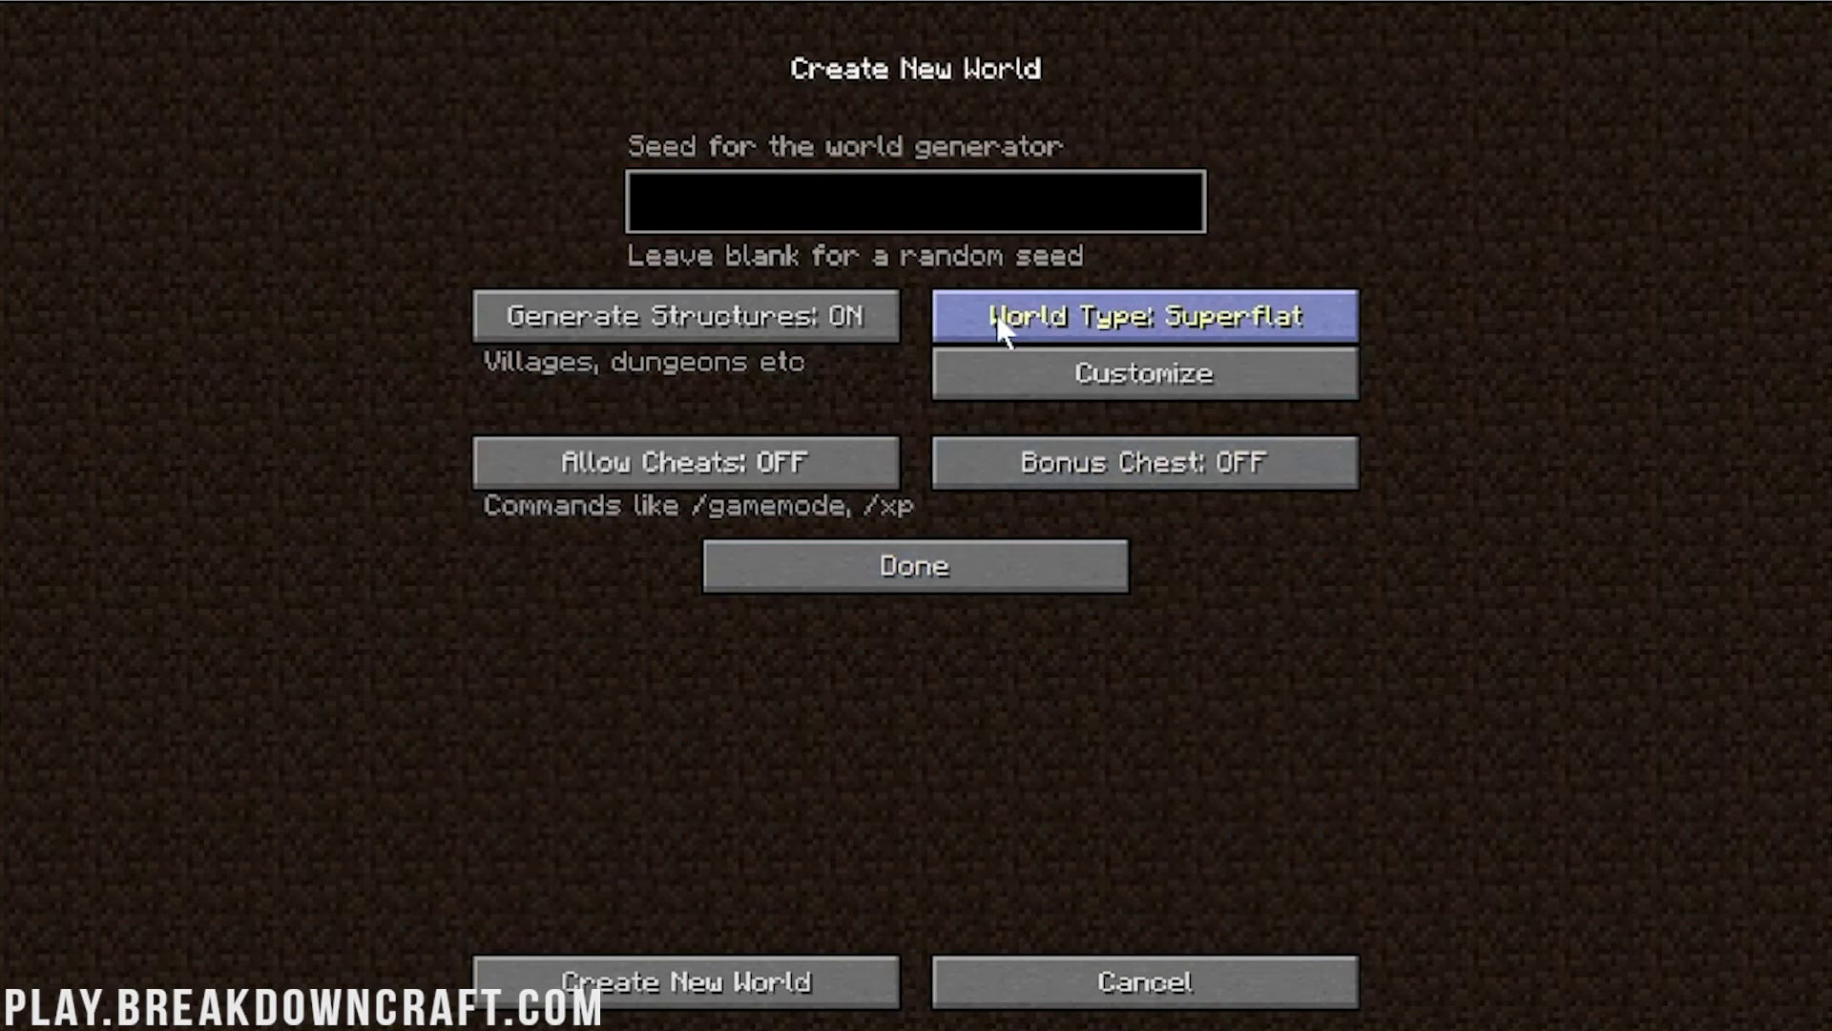
left_click(996, 314)
left_click(996, 315)
left_click(996, 315)
left_click(997, 315)
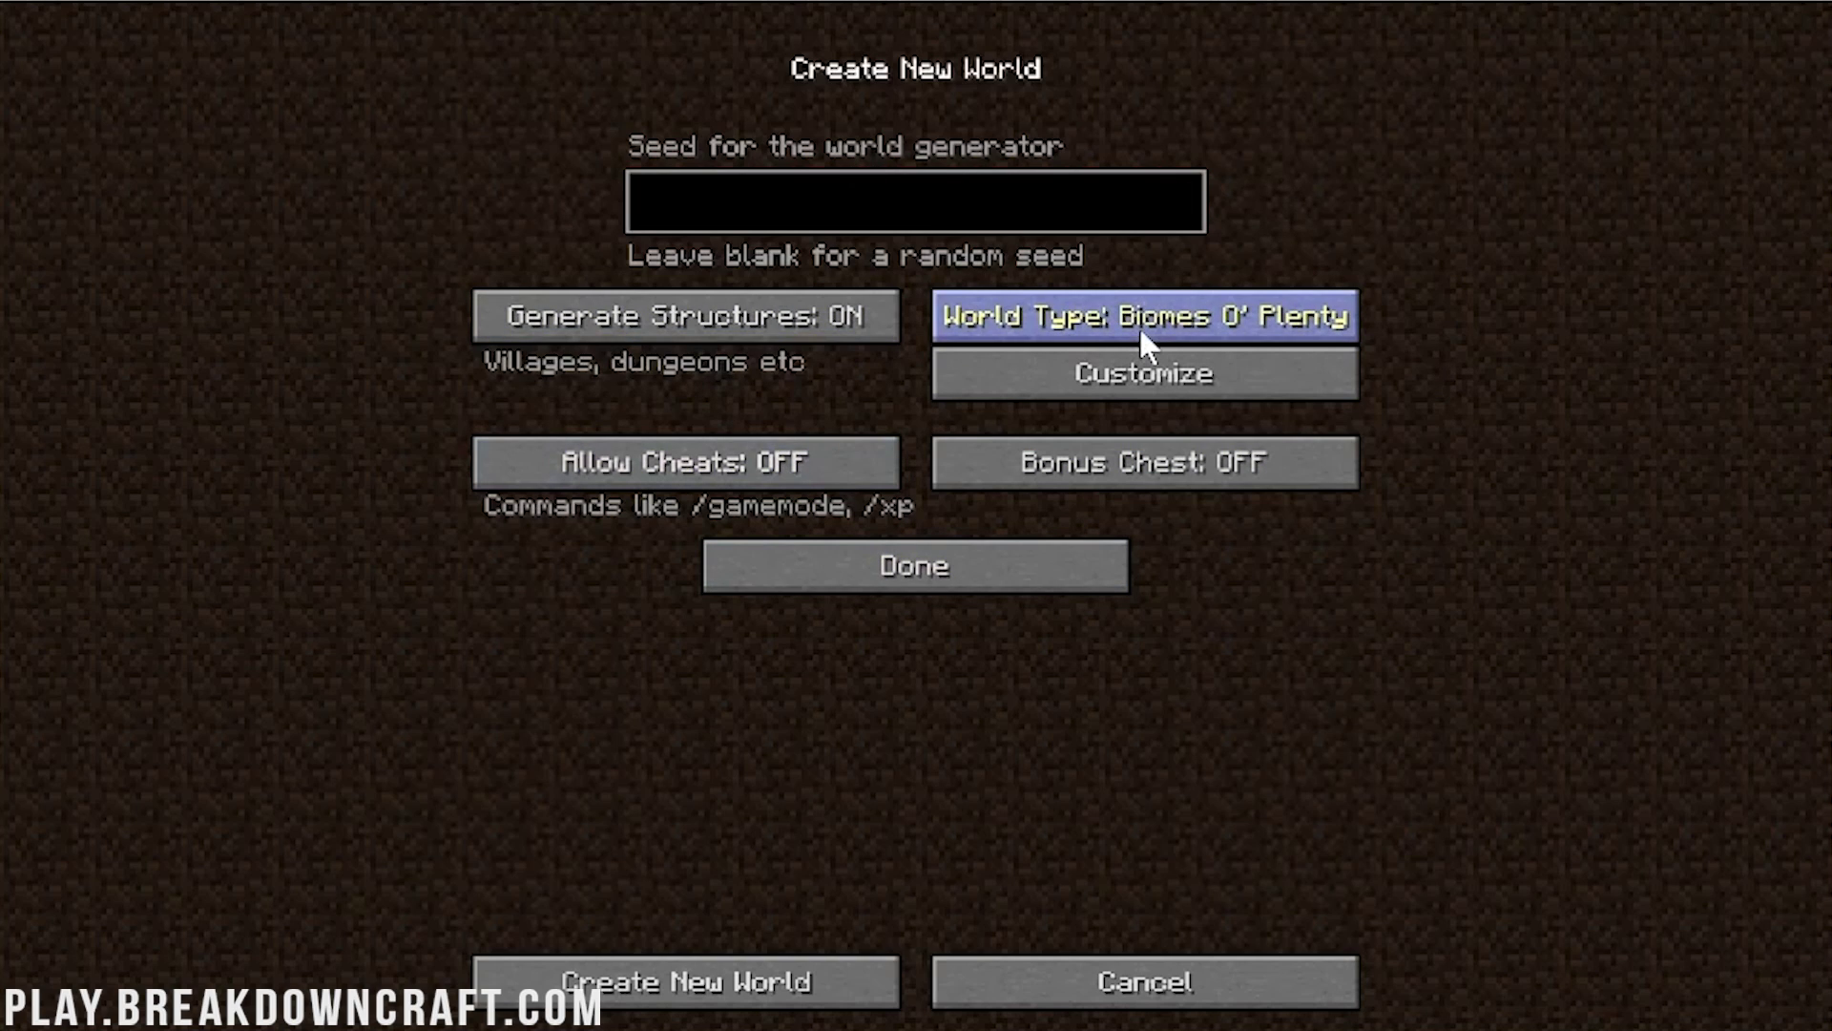
Allow cheats for the new world and set its game mode to Creative.
left_click(799, 474)
left_click(827, 566)
left_click(825, 358)
left_click(824, 358)
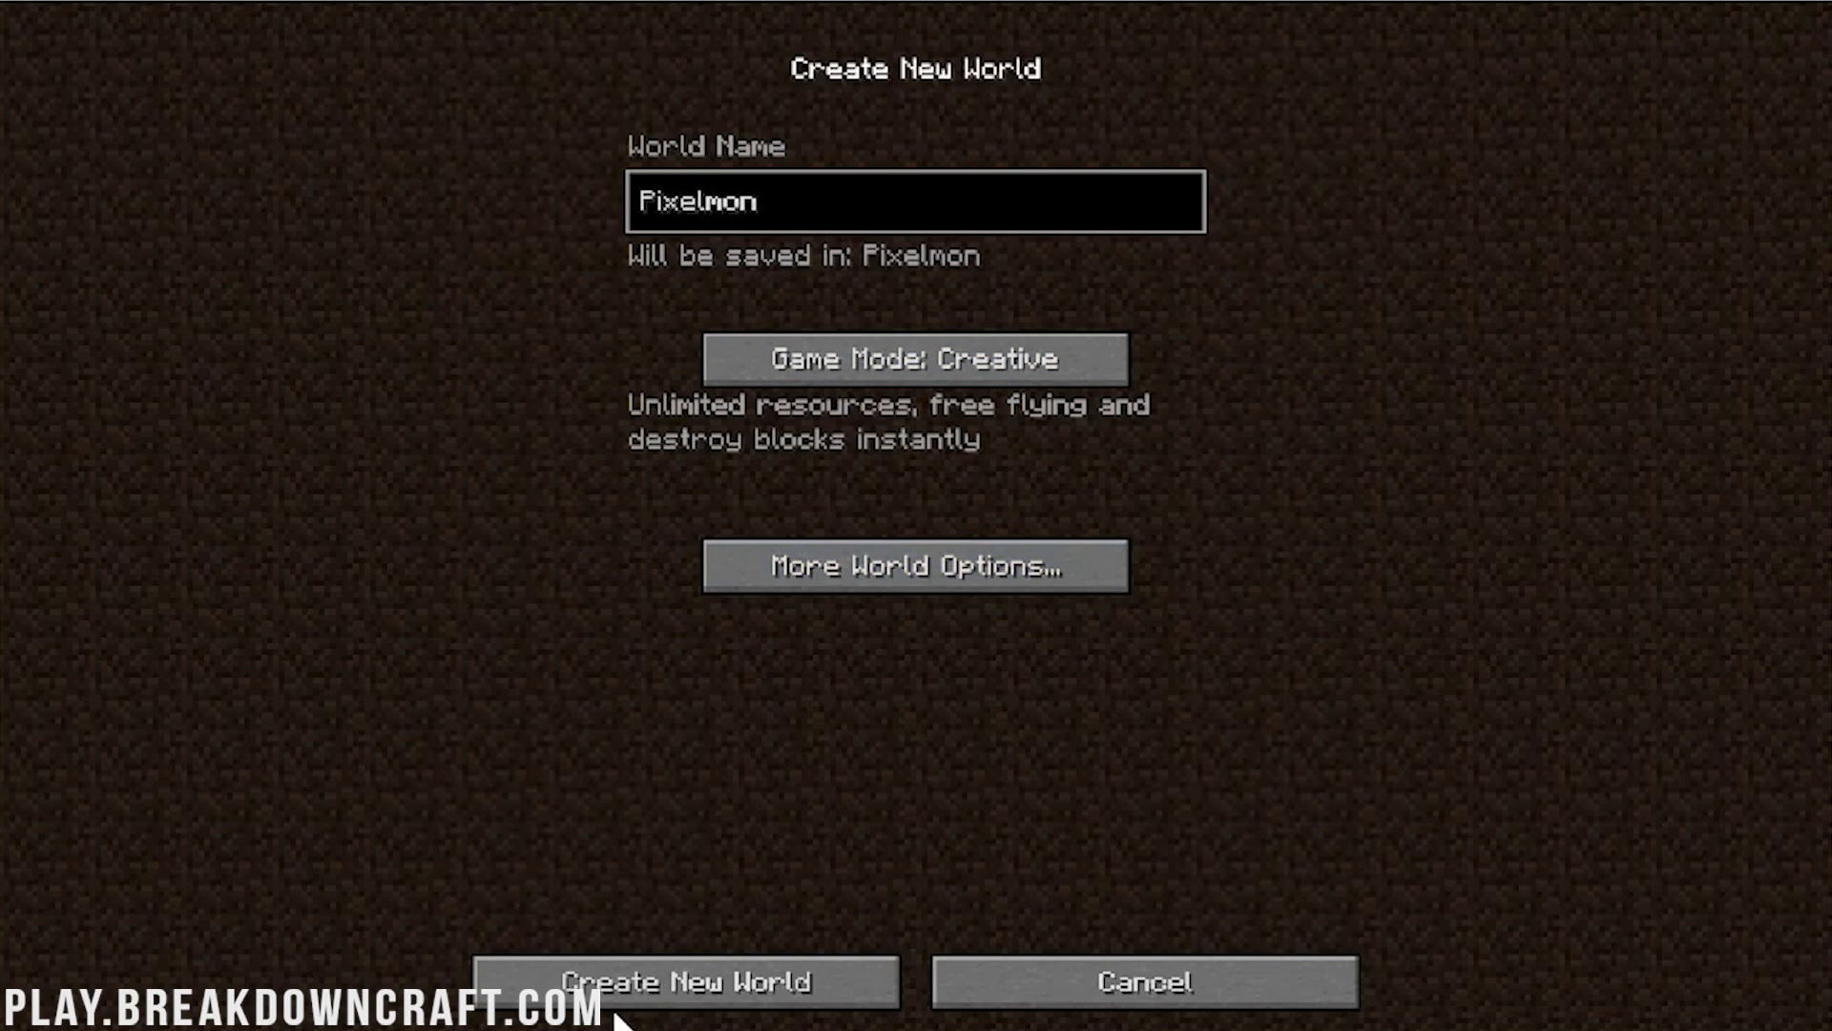
Create the Pixelmon world and choose Charmander as the starter.
left_click(663, 981)
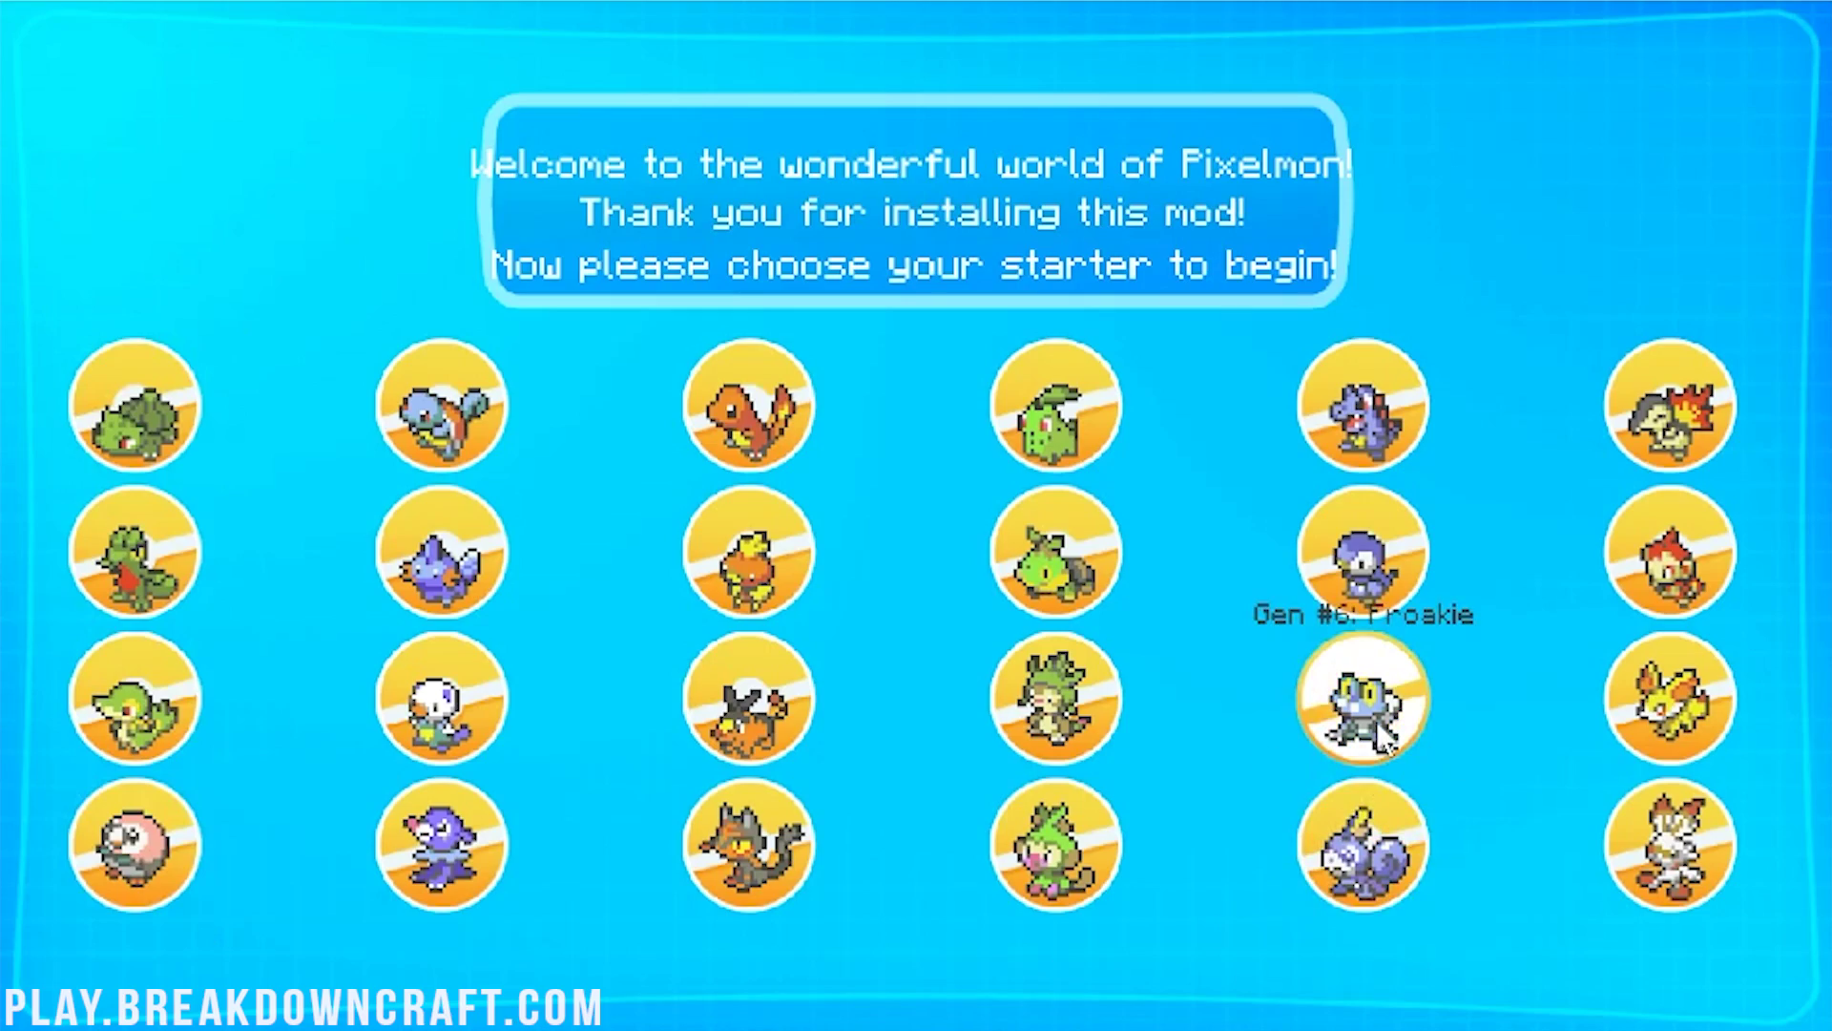
left_click(724, 392)
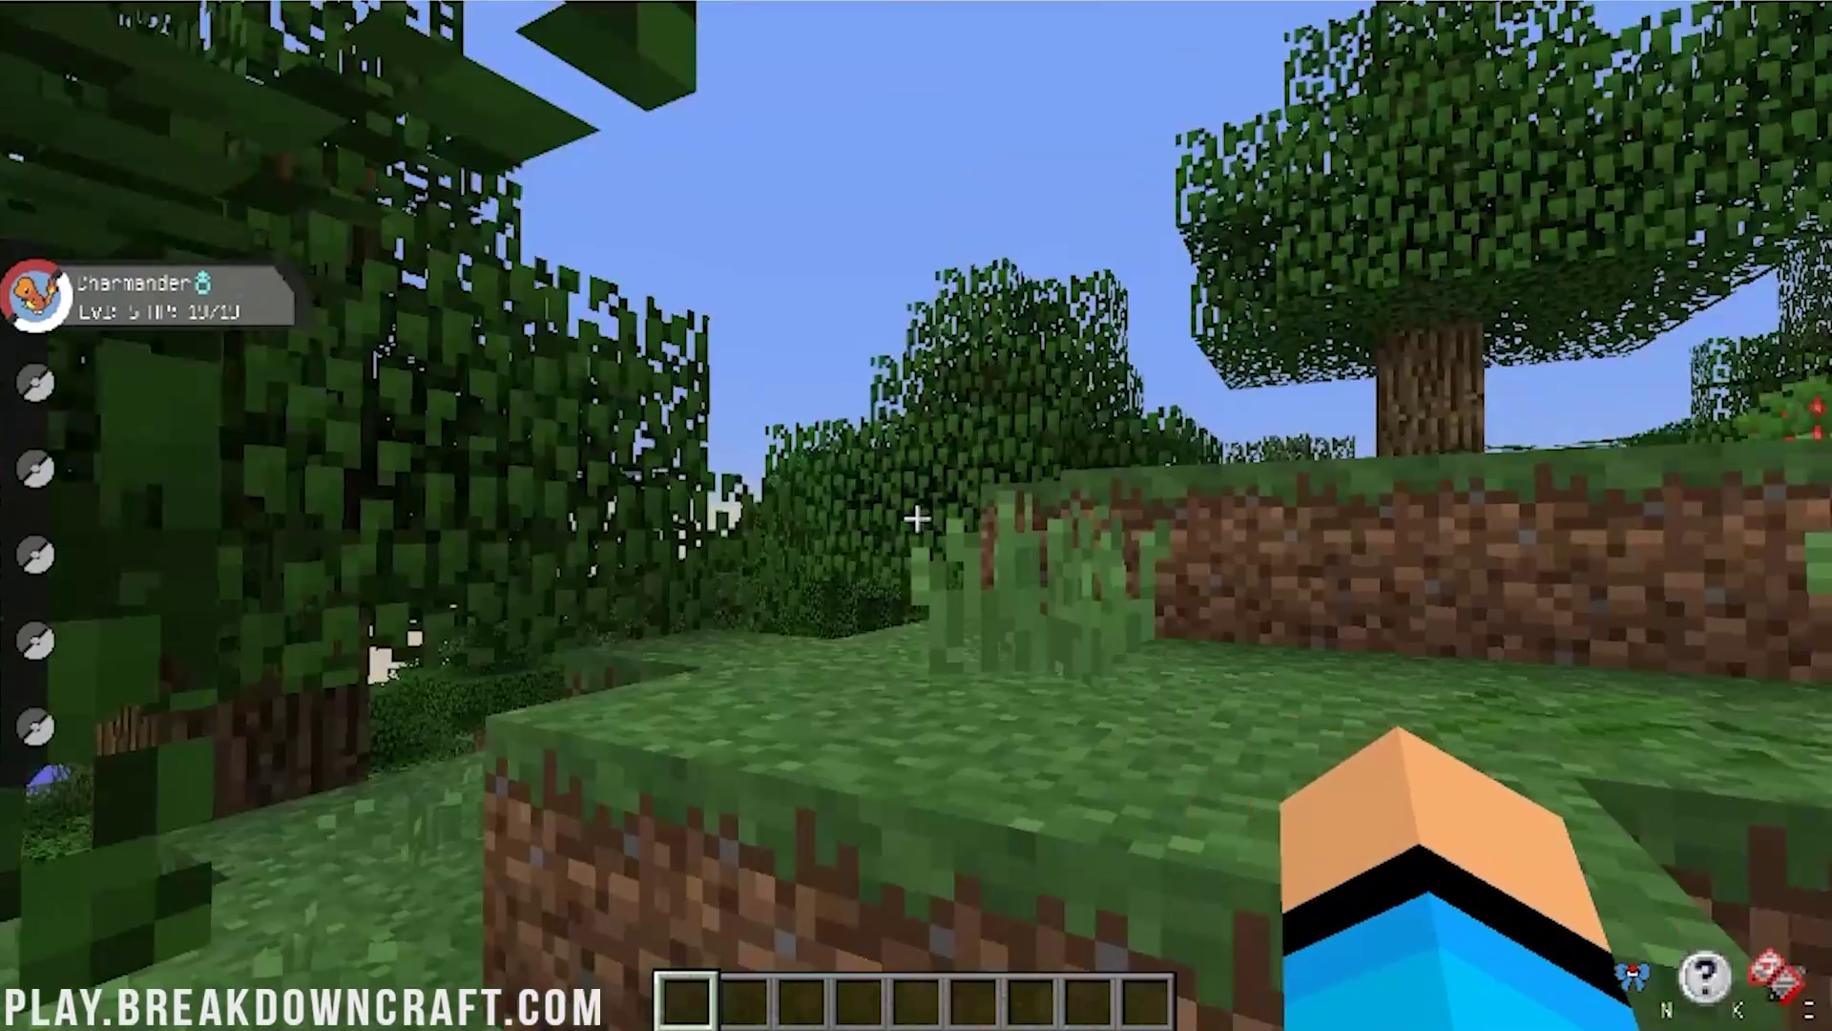
Open the creative inventory's second page and browse item categories including Poké Balls, Natural and Held Items.
key("3")
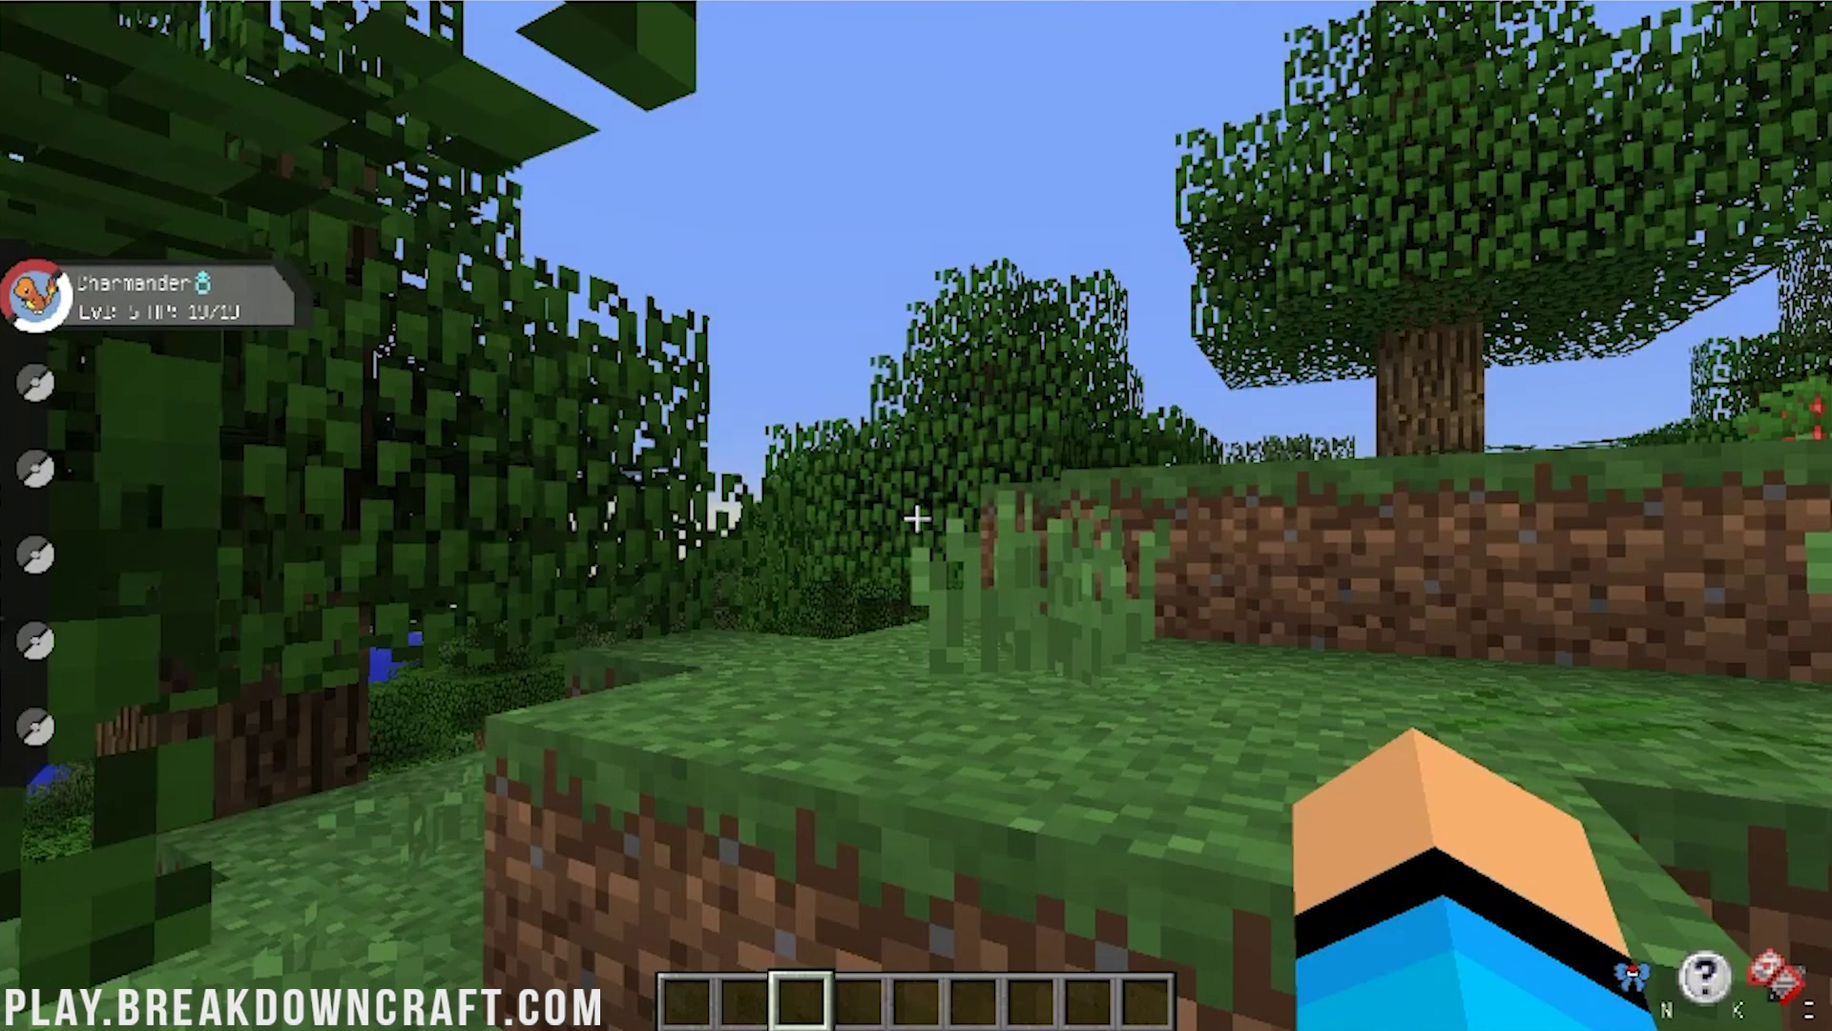
key("e")
left_click(1165, 205)
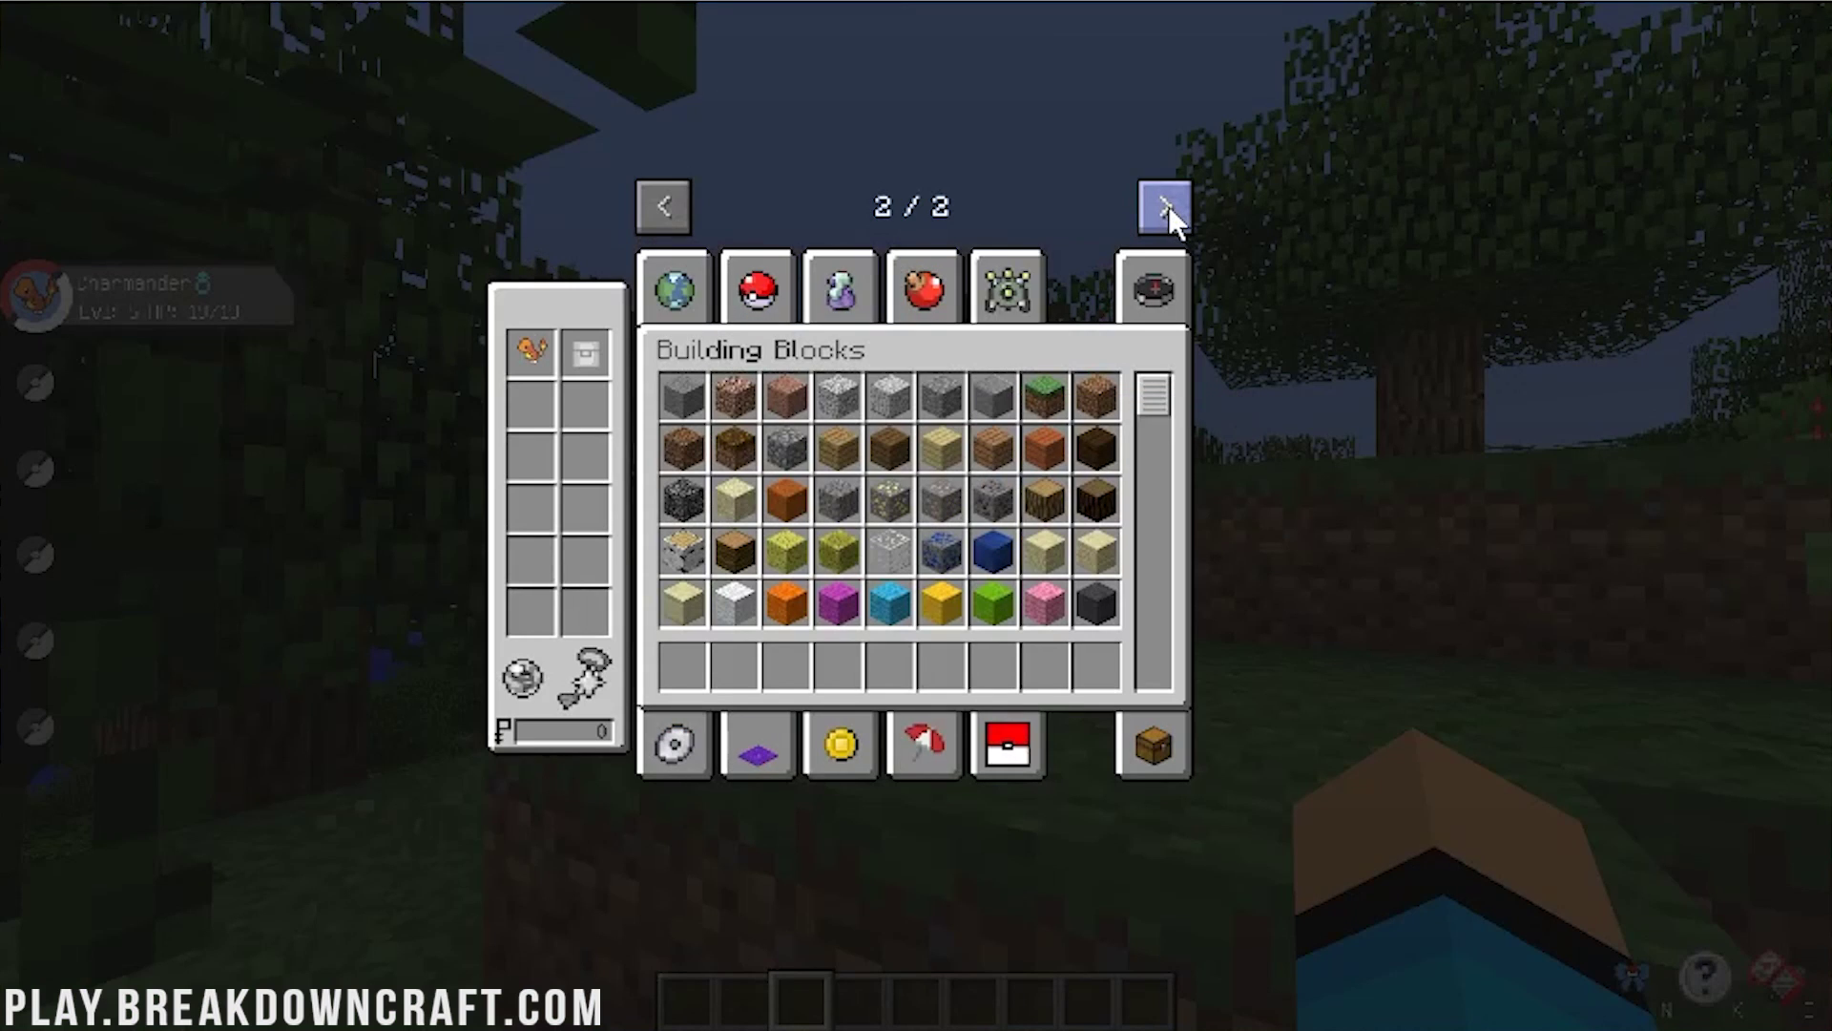
left_click(734, 319)
scroll(910, 489, "down", 8)
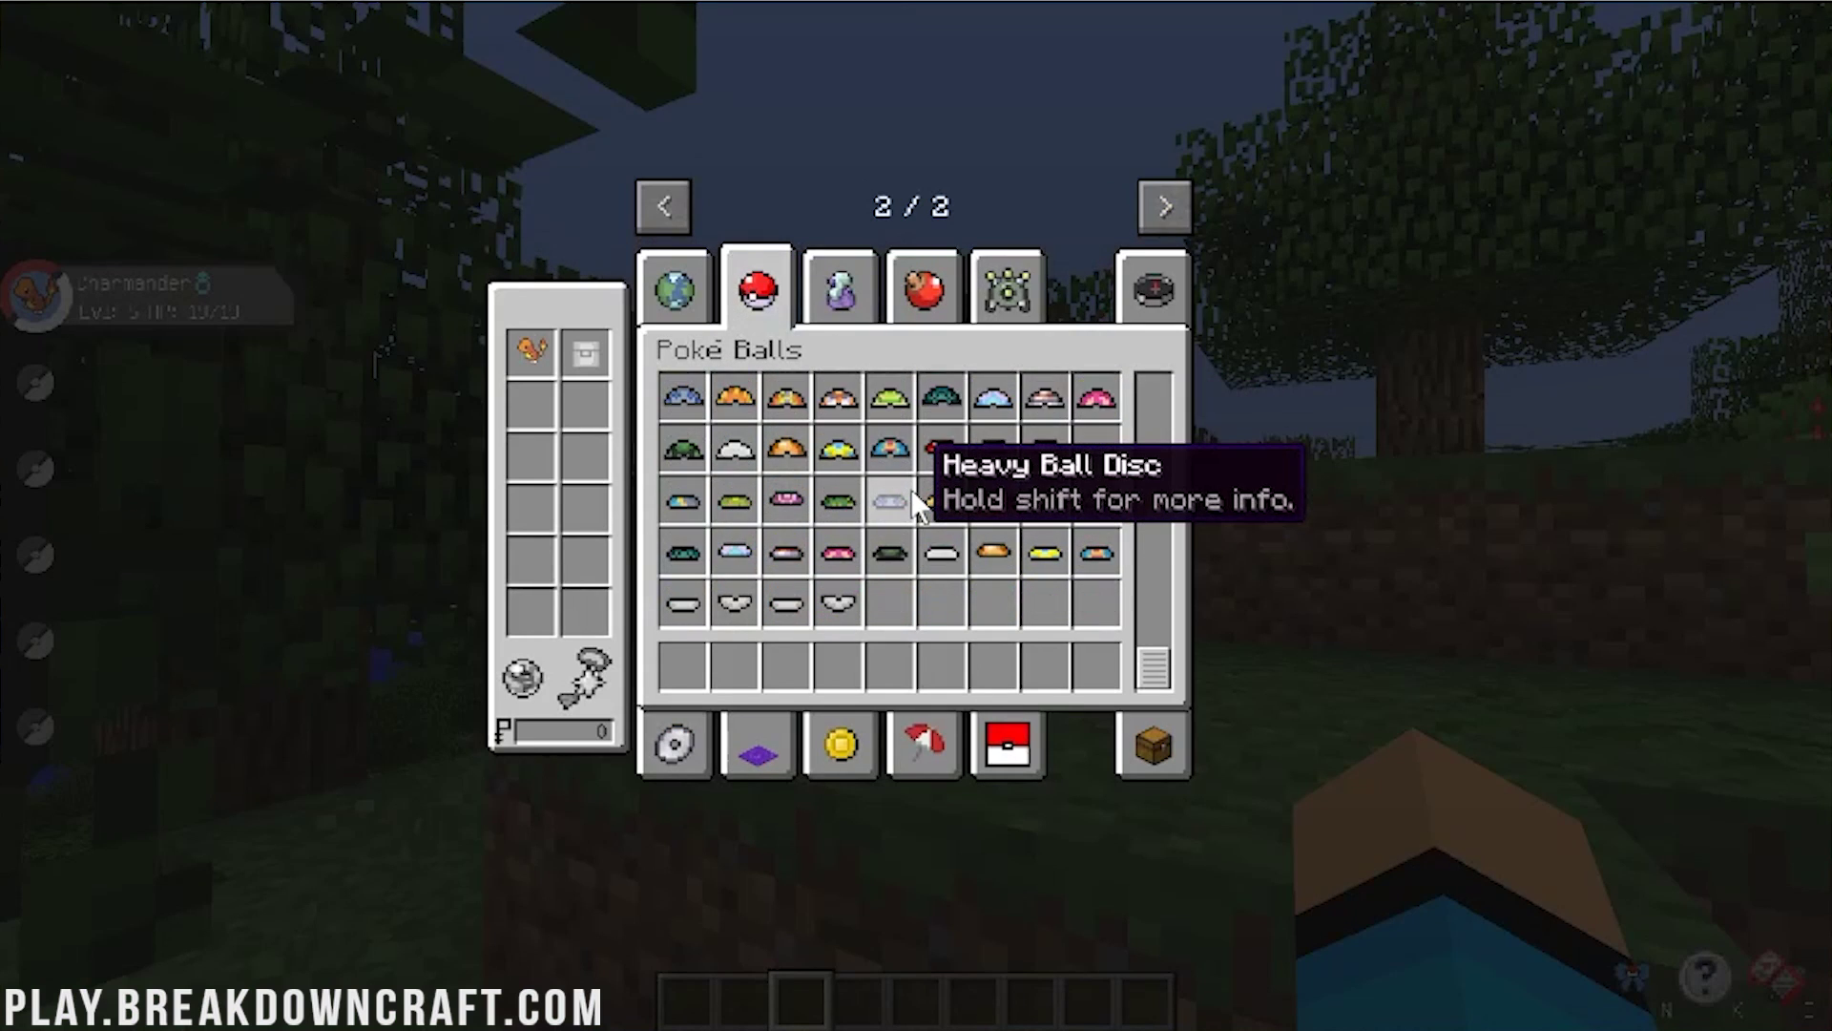
left_click(856, 267)
scroll(880, 437, "down", 1)
left_click(935, 281)
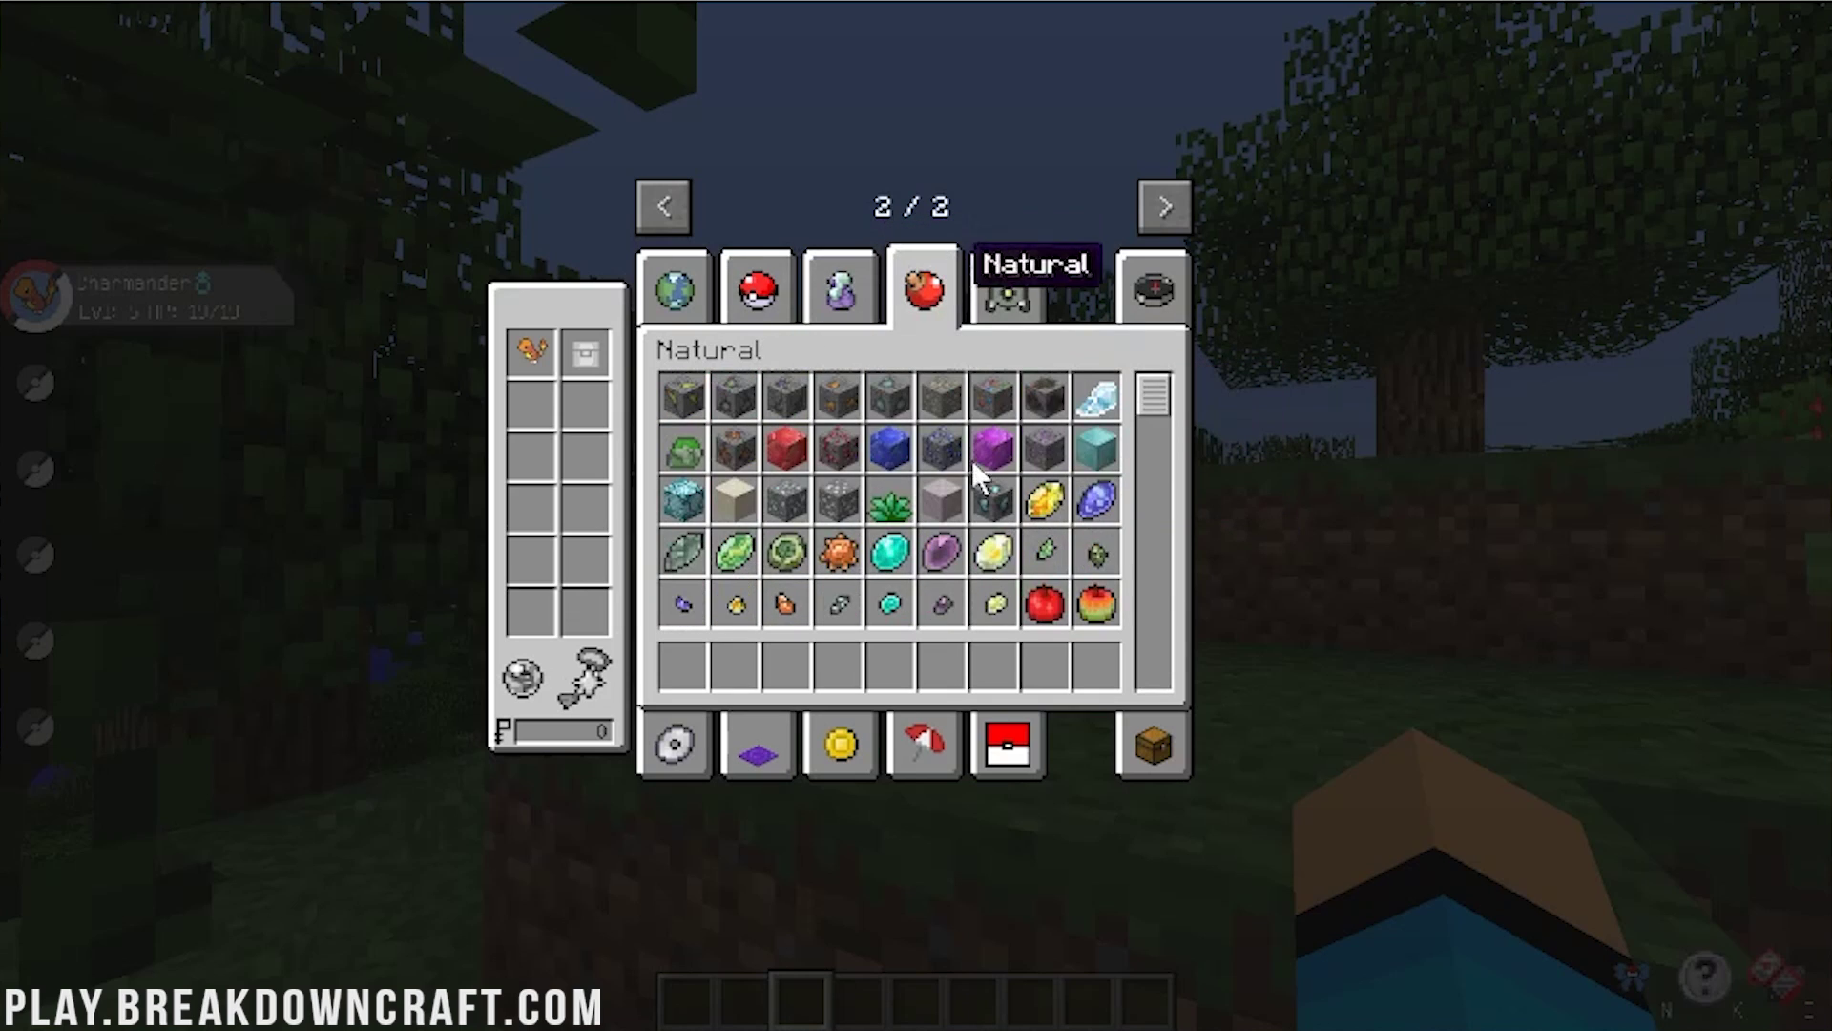
scroll(1031, 410, "down", 5)
left_click(1032, 308)
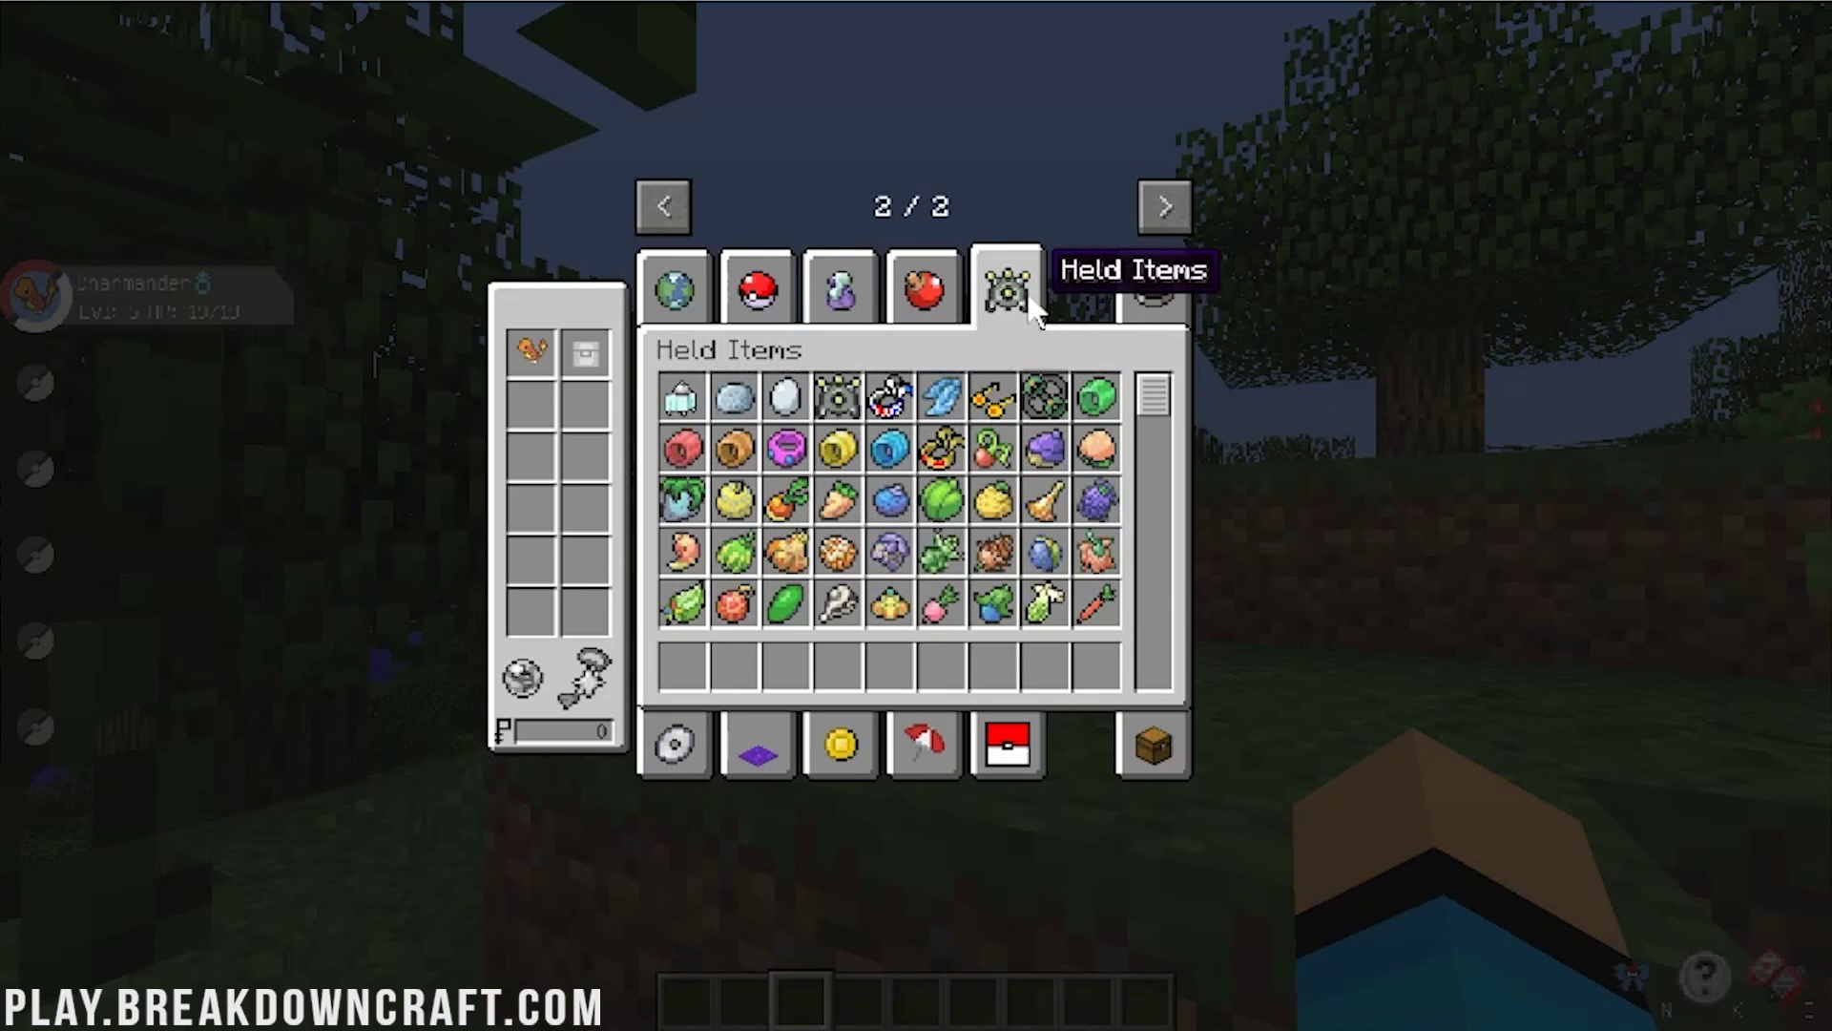
scroll(794, 468, "down", 5)
Look through the remaining mod item categories, including Badges, Decoration, PokéLoot and Biomes O' Plenty, and close the inventory.
left_click(679, 754)
left_click(776, 722)
left_click(838, 737)
left_click(911, 739)
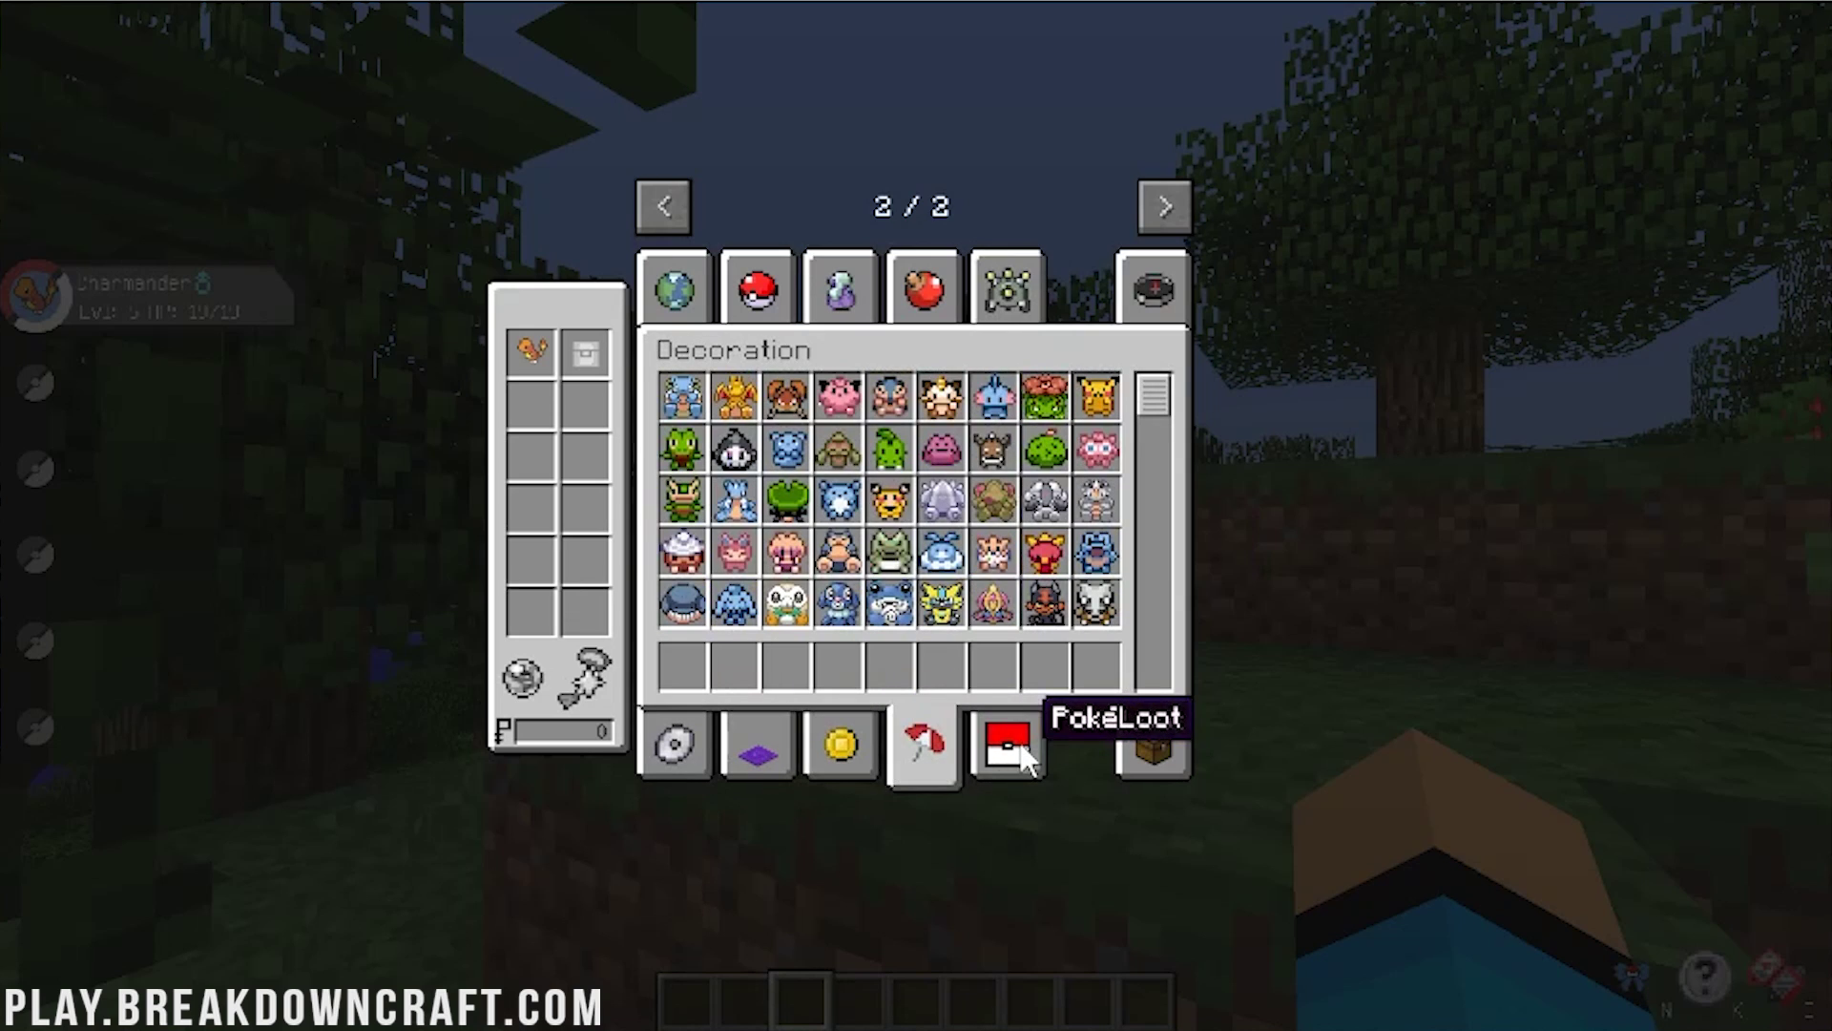
left_click(1025, 759)
left_click(675, 289)
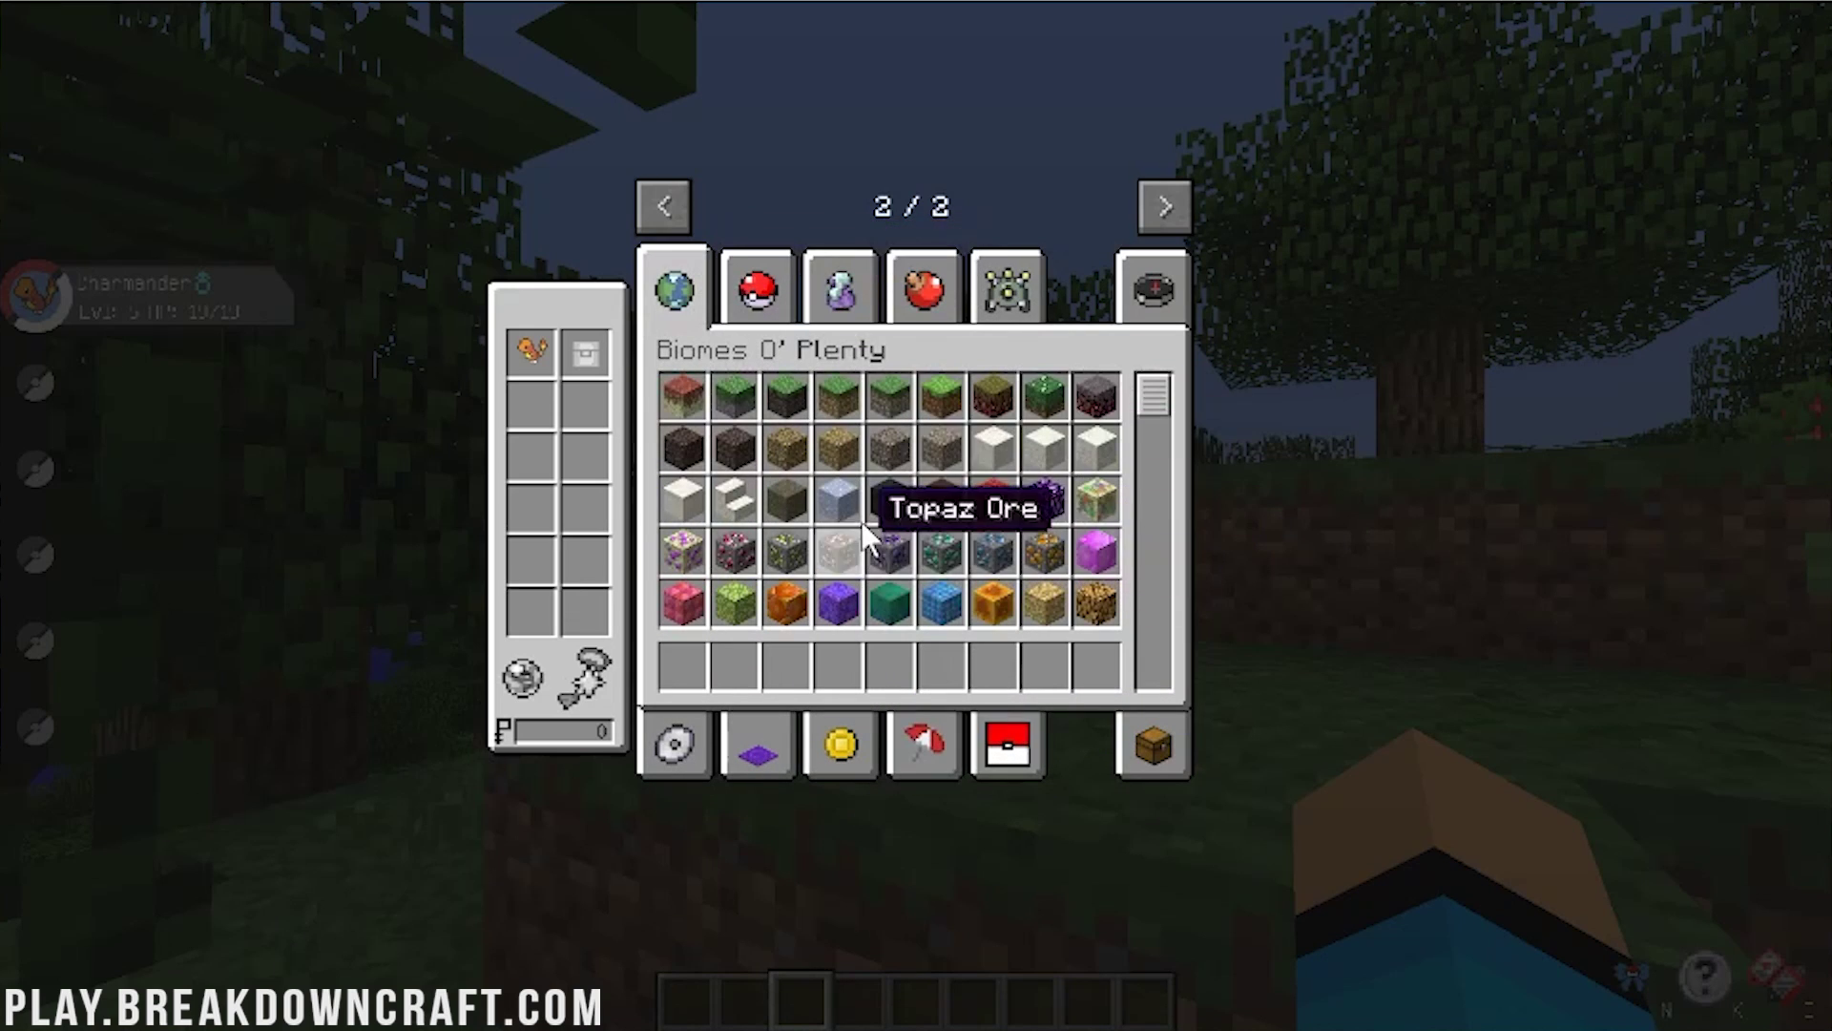
left_click(1011, 749)
left_click(922, 744)
left_click(876, 741)
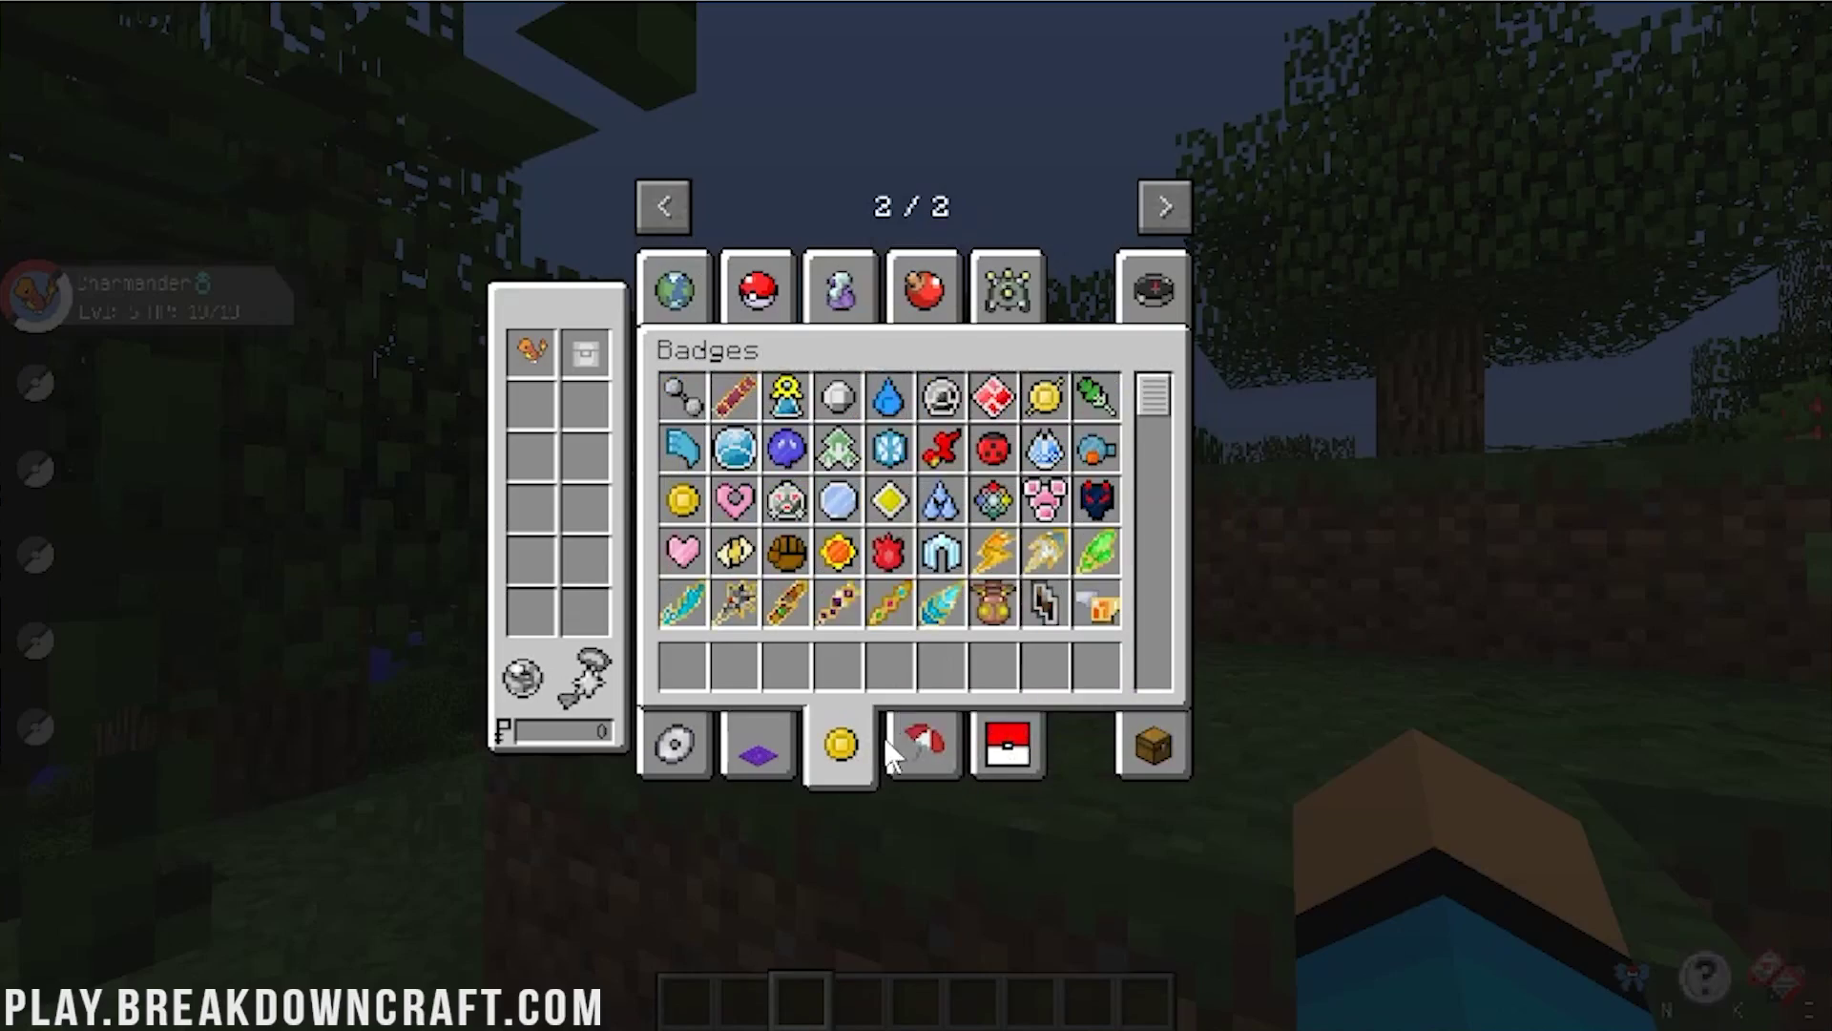
left_click(917, 735)
scroll(850, 482, "down", 6)
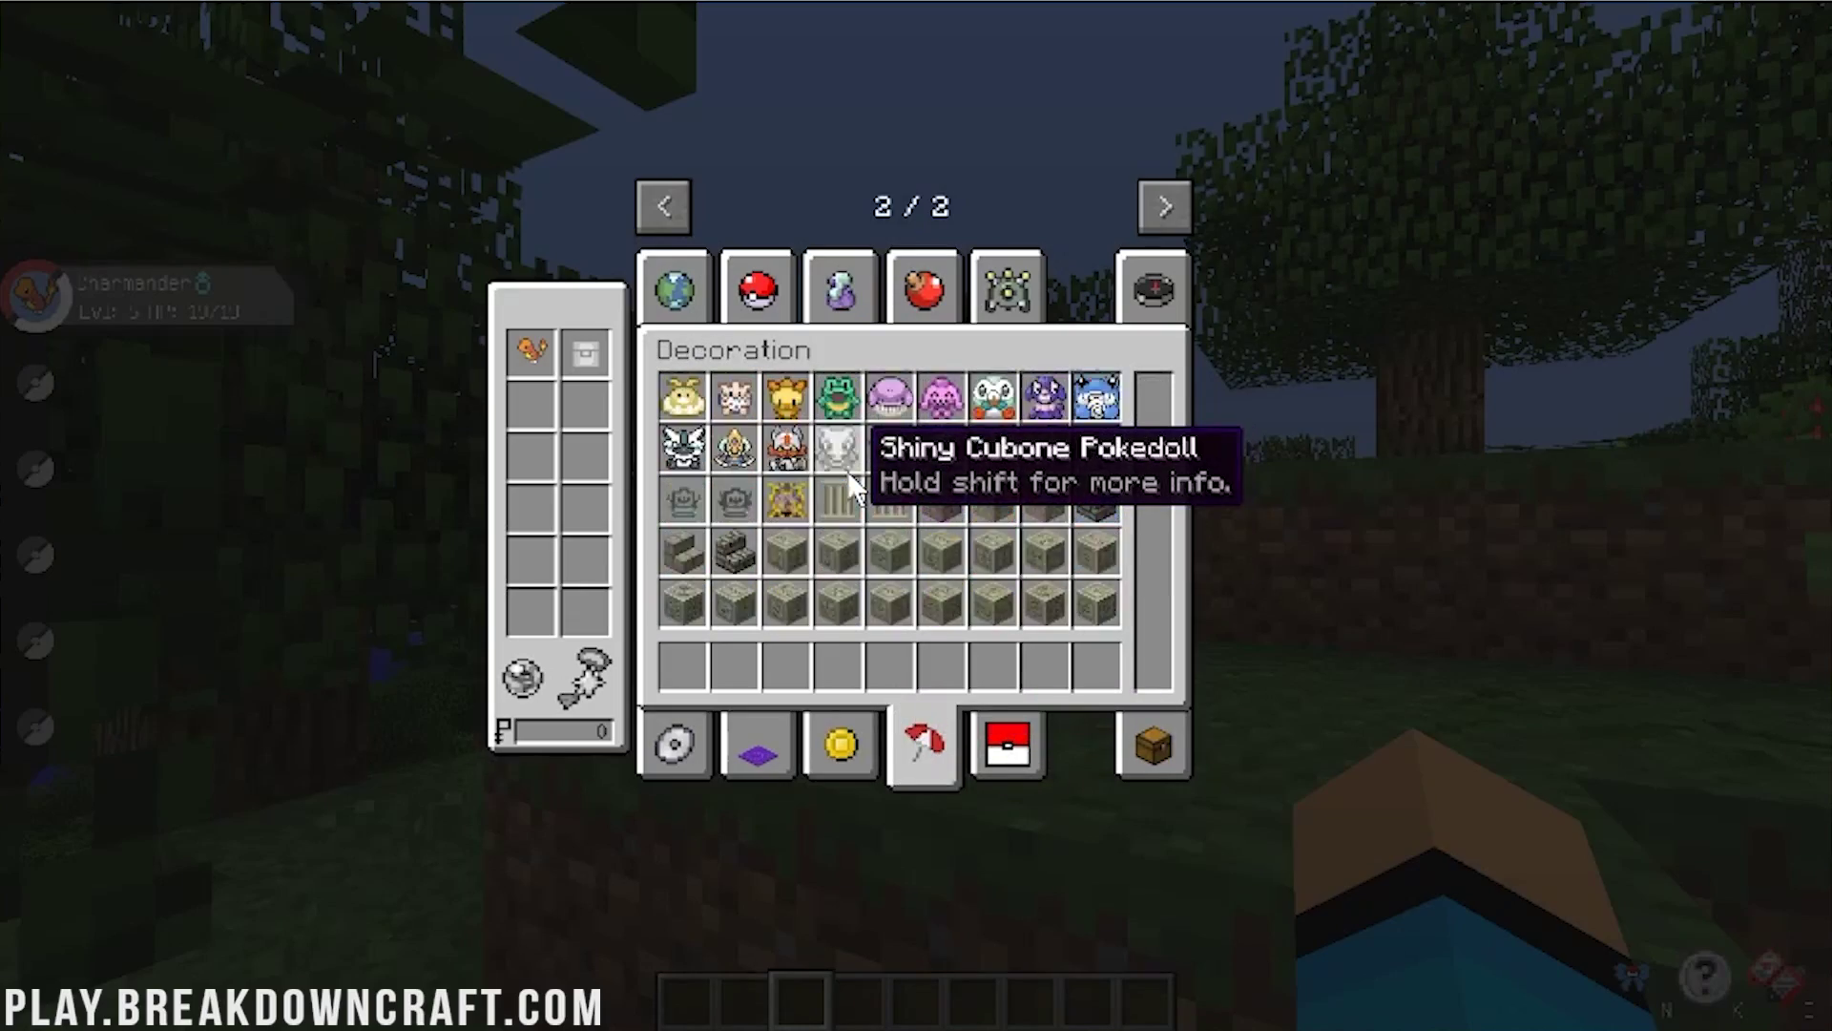
scroll(849, 482, "down", 3)
key("Escape")
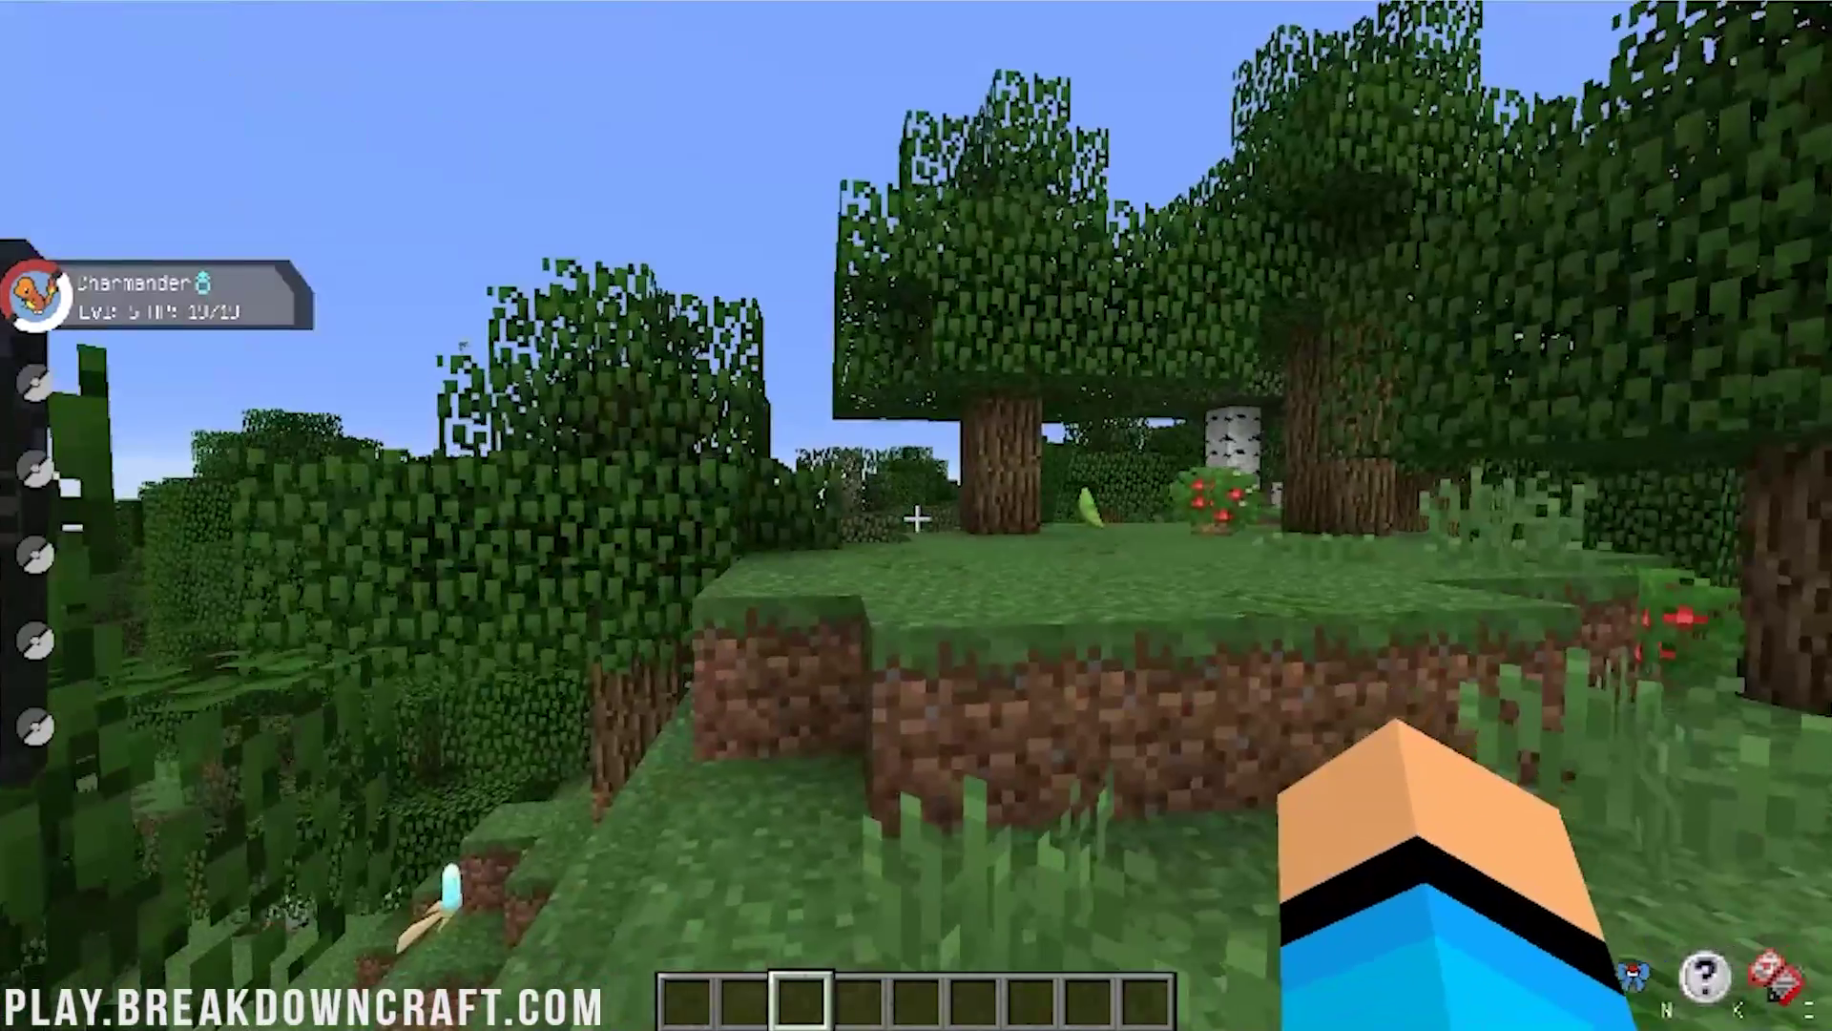
Walk up the grassy ledge to the wild Metapod and continue past it.
key("w")
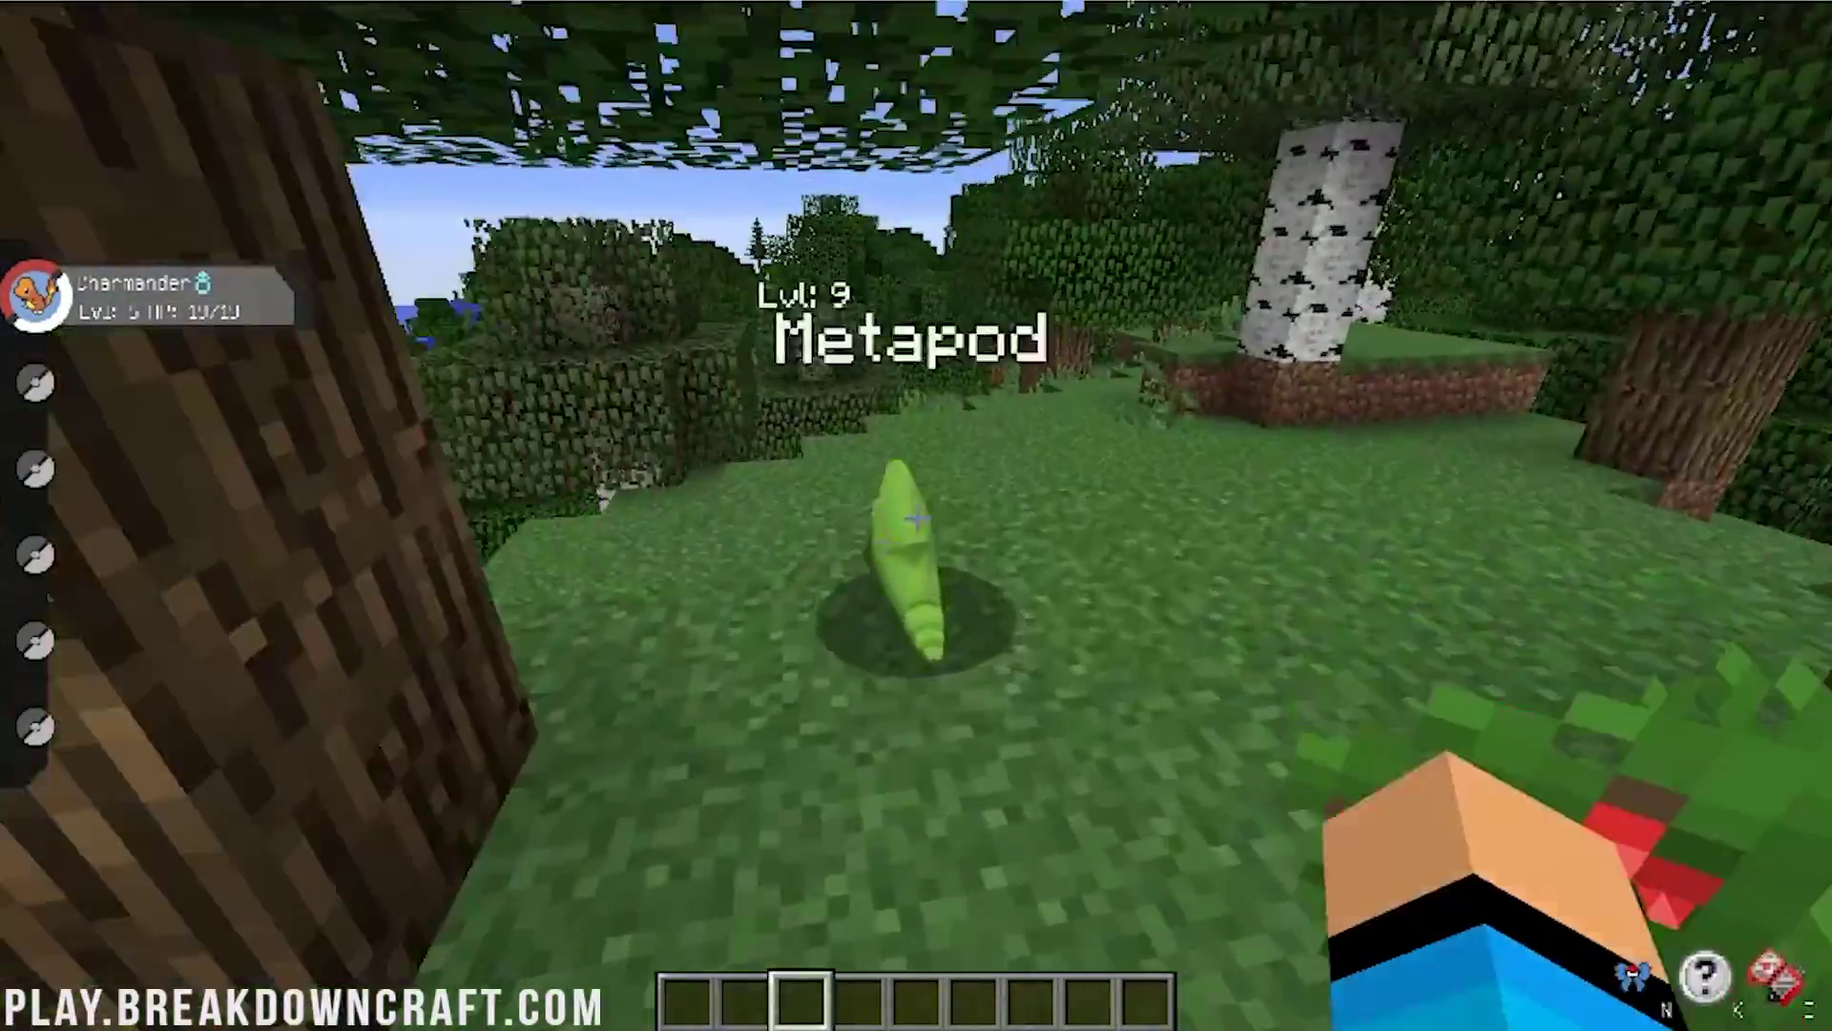
key("w")
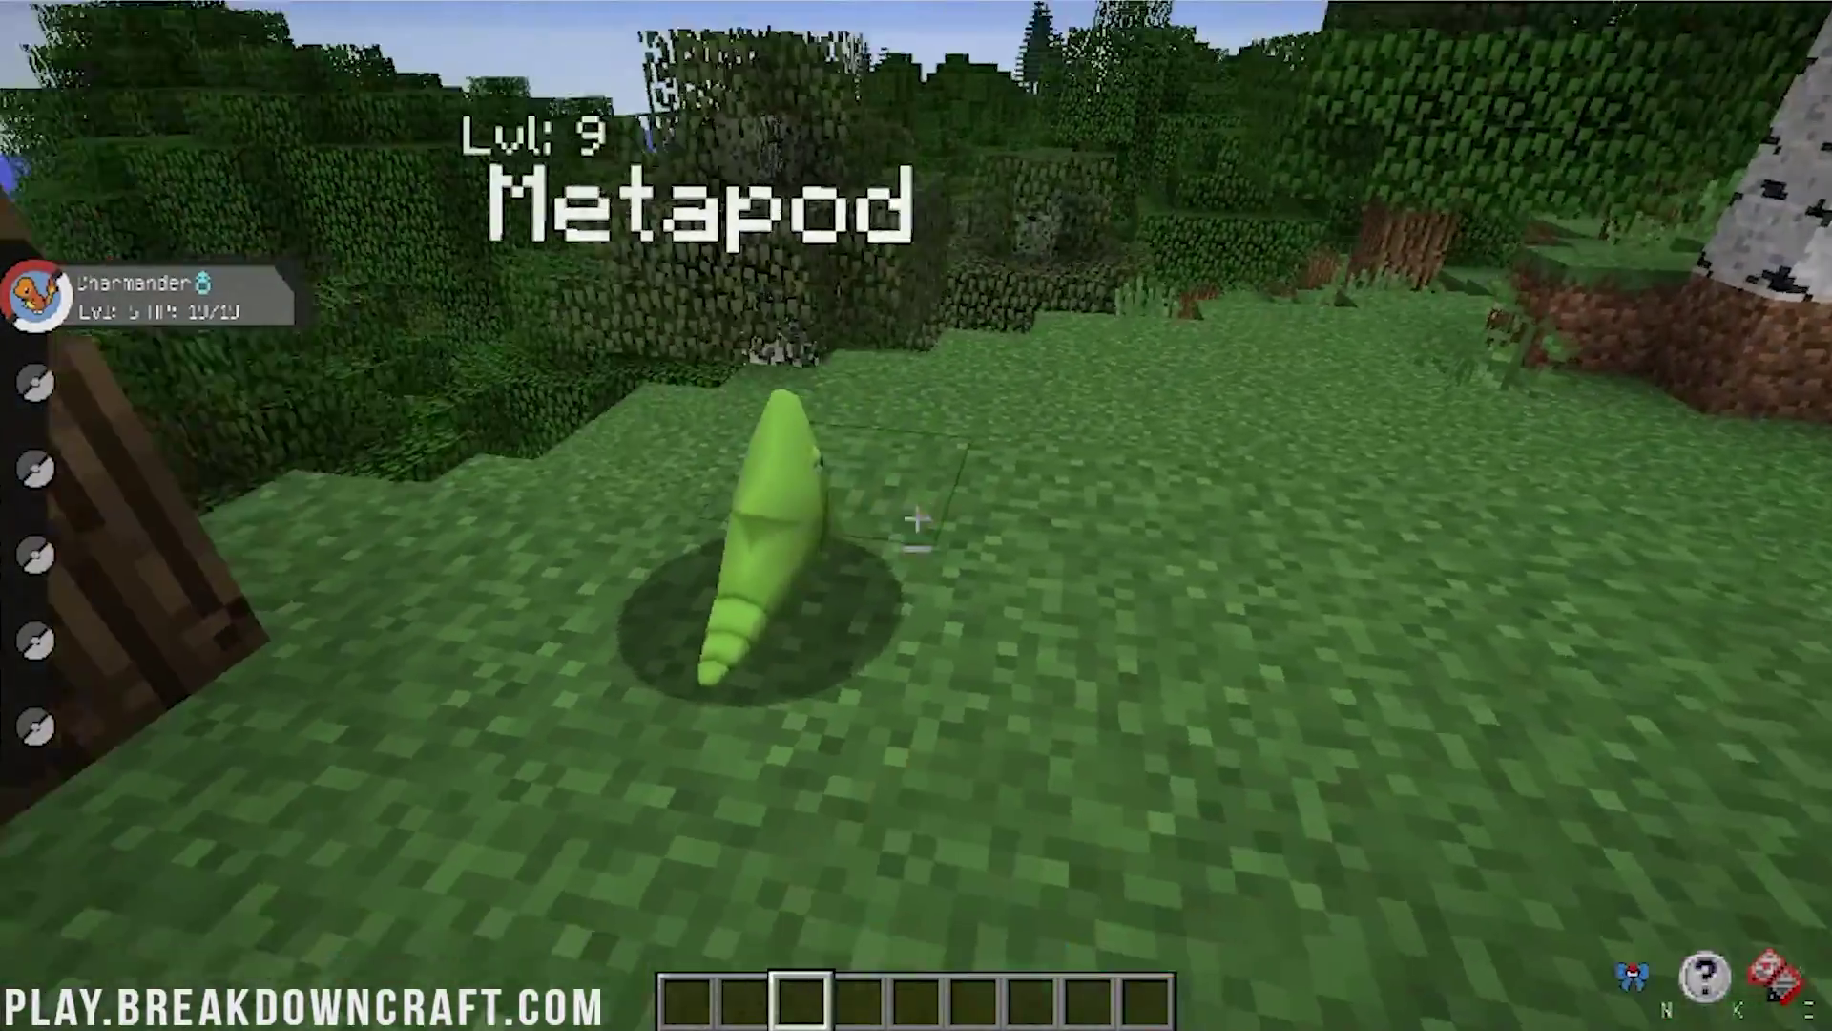
key("w")
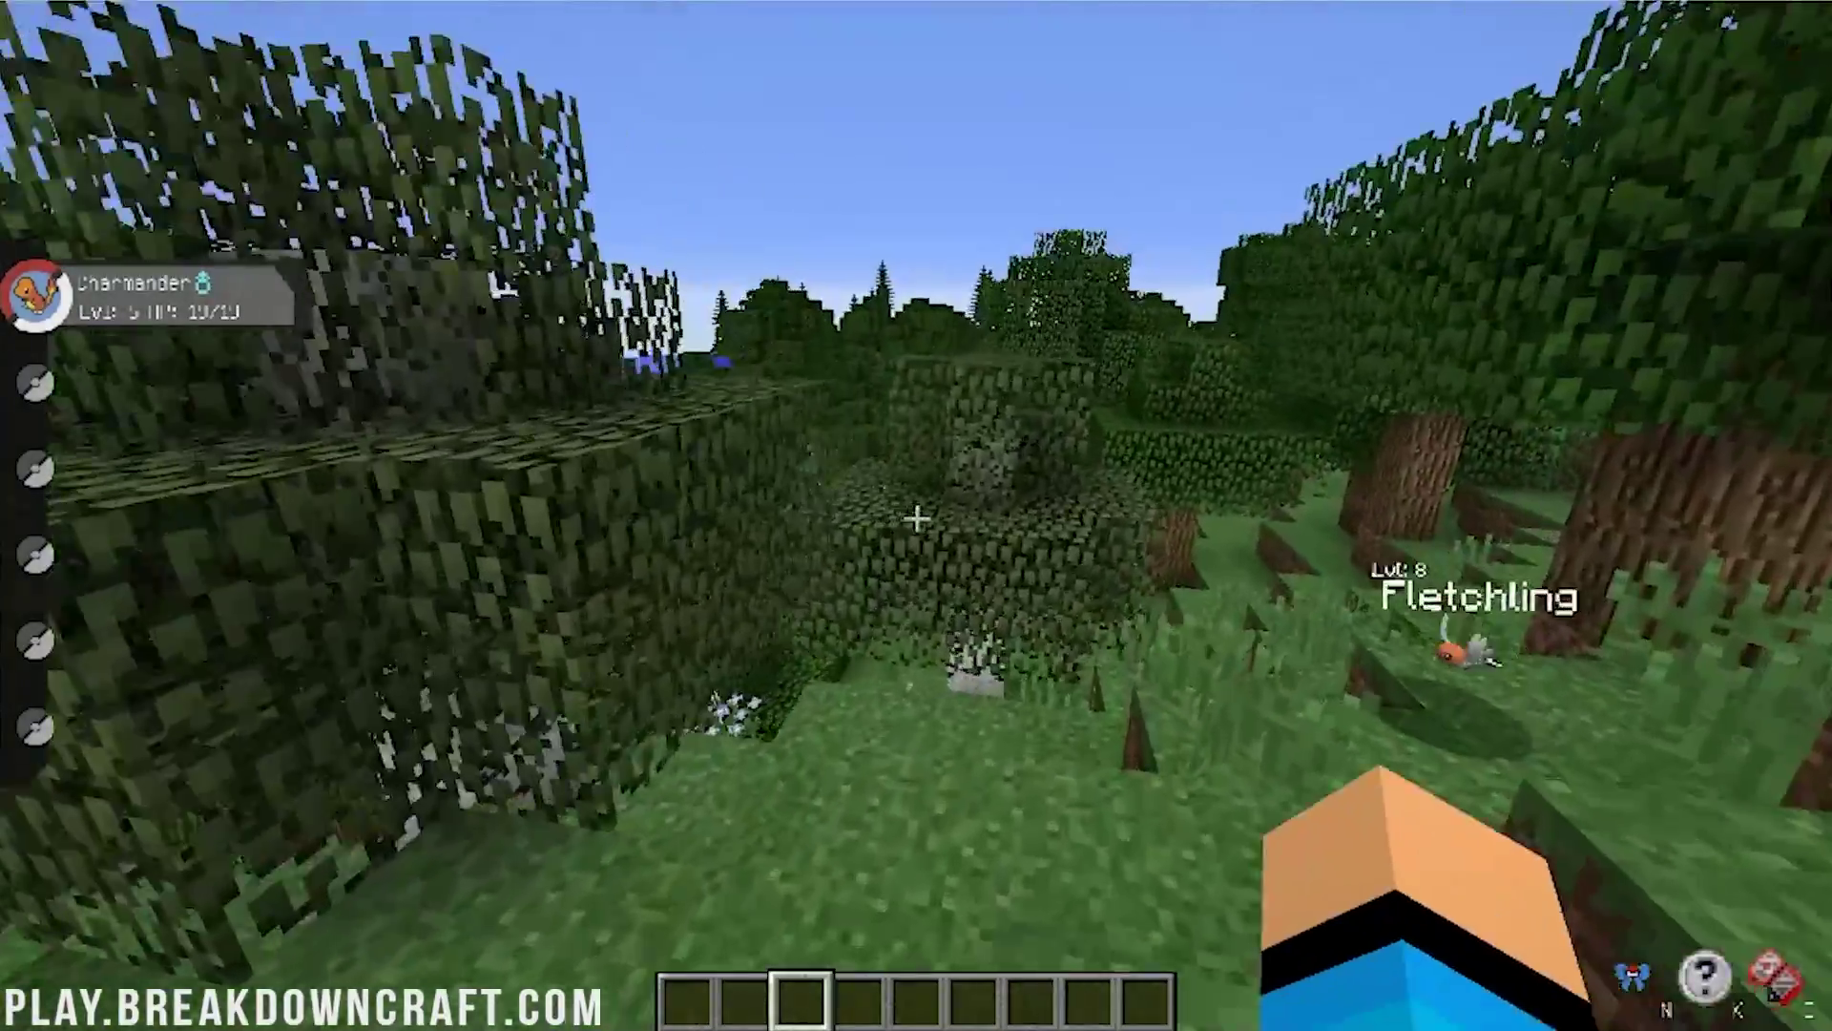
Fly over the treetops, land and explore the forest for wild Pokémon.
key("space")
key("w")
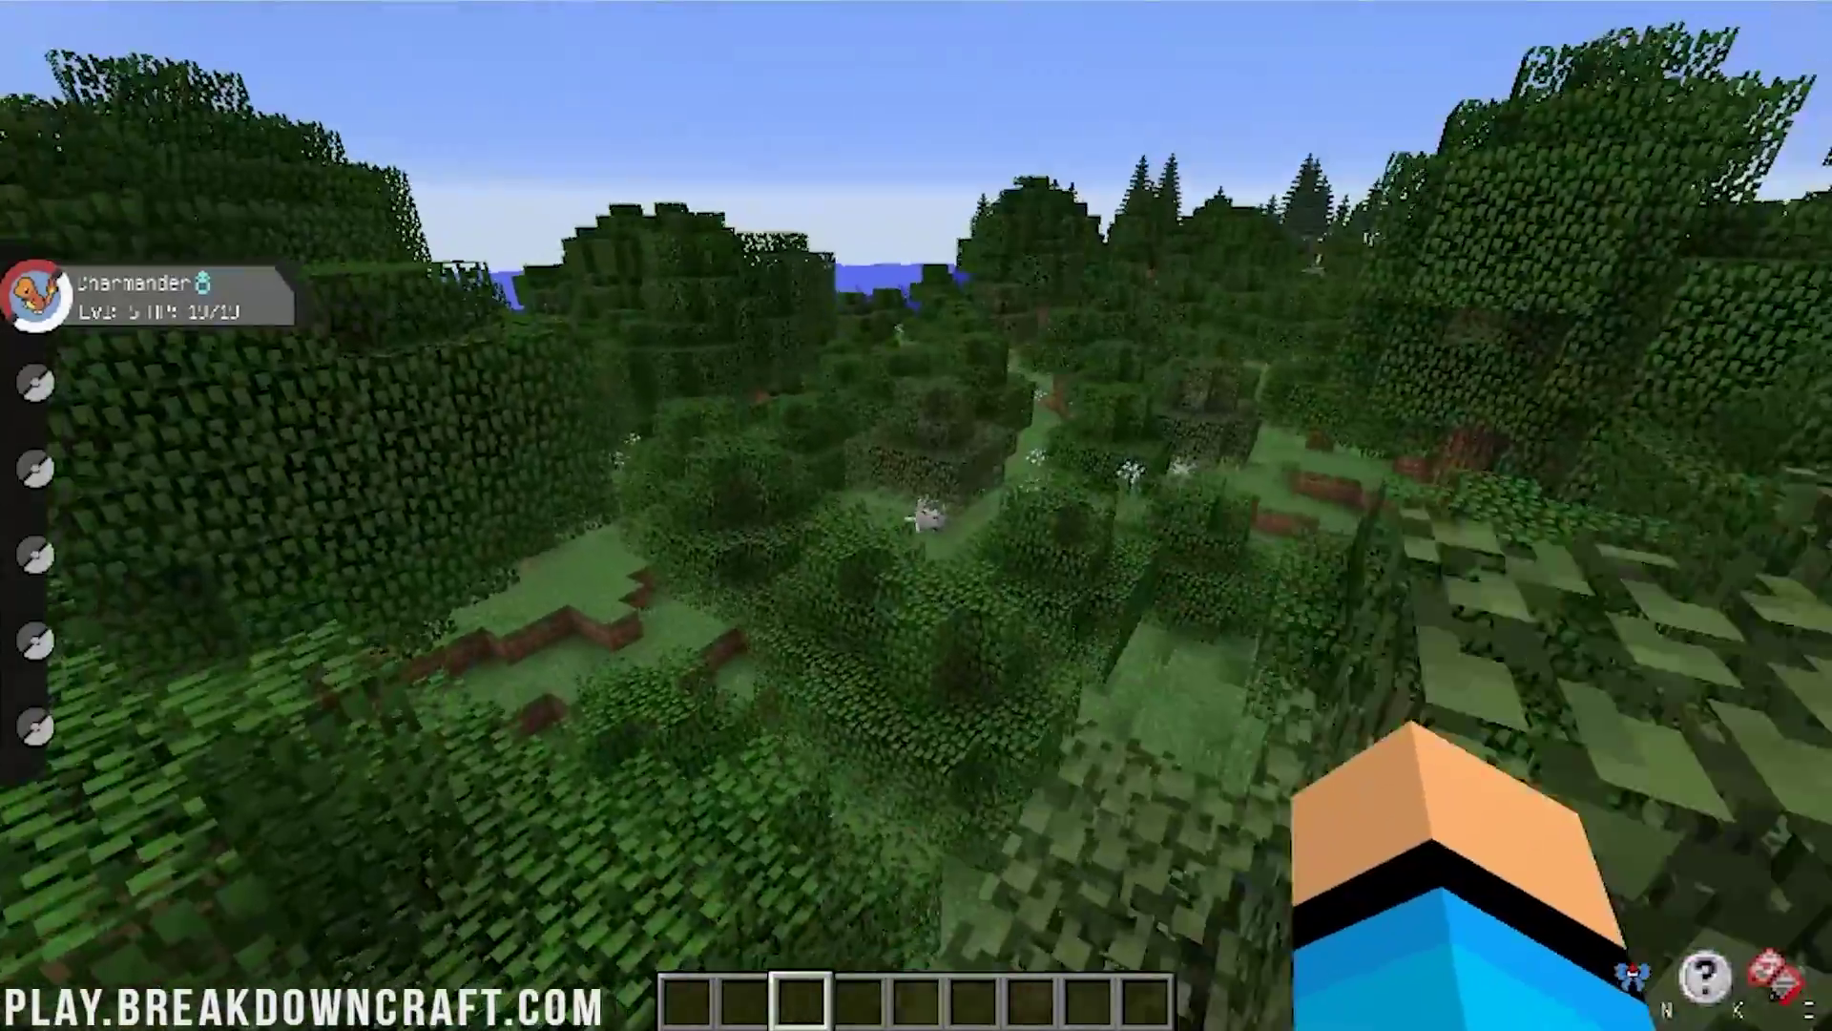
key("w")
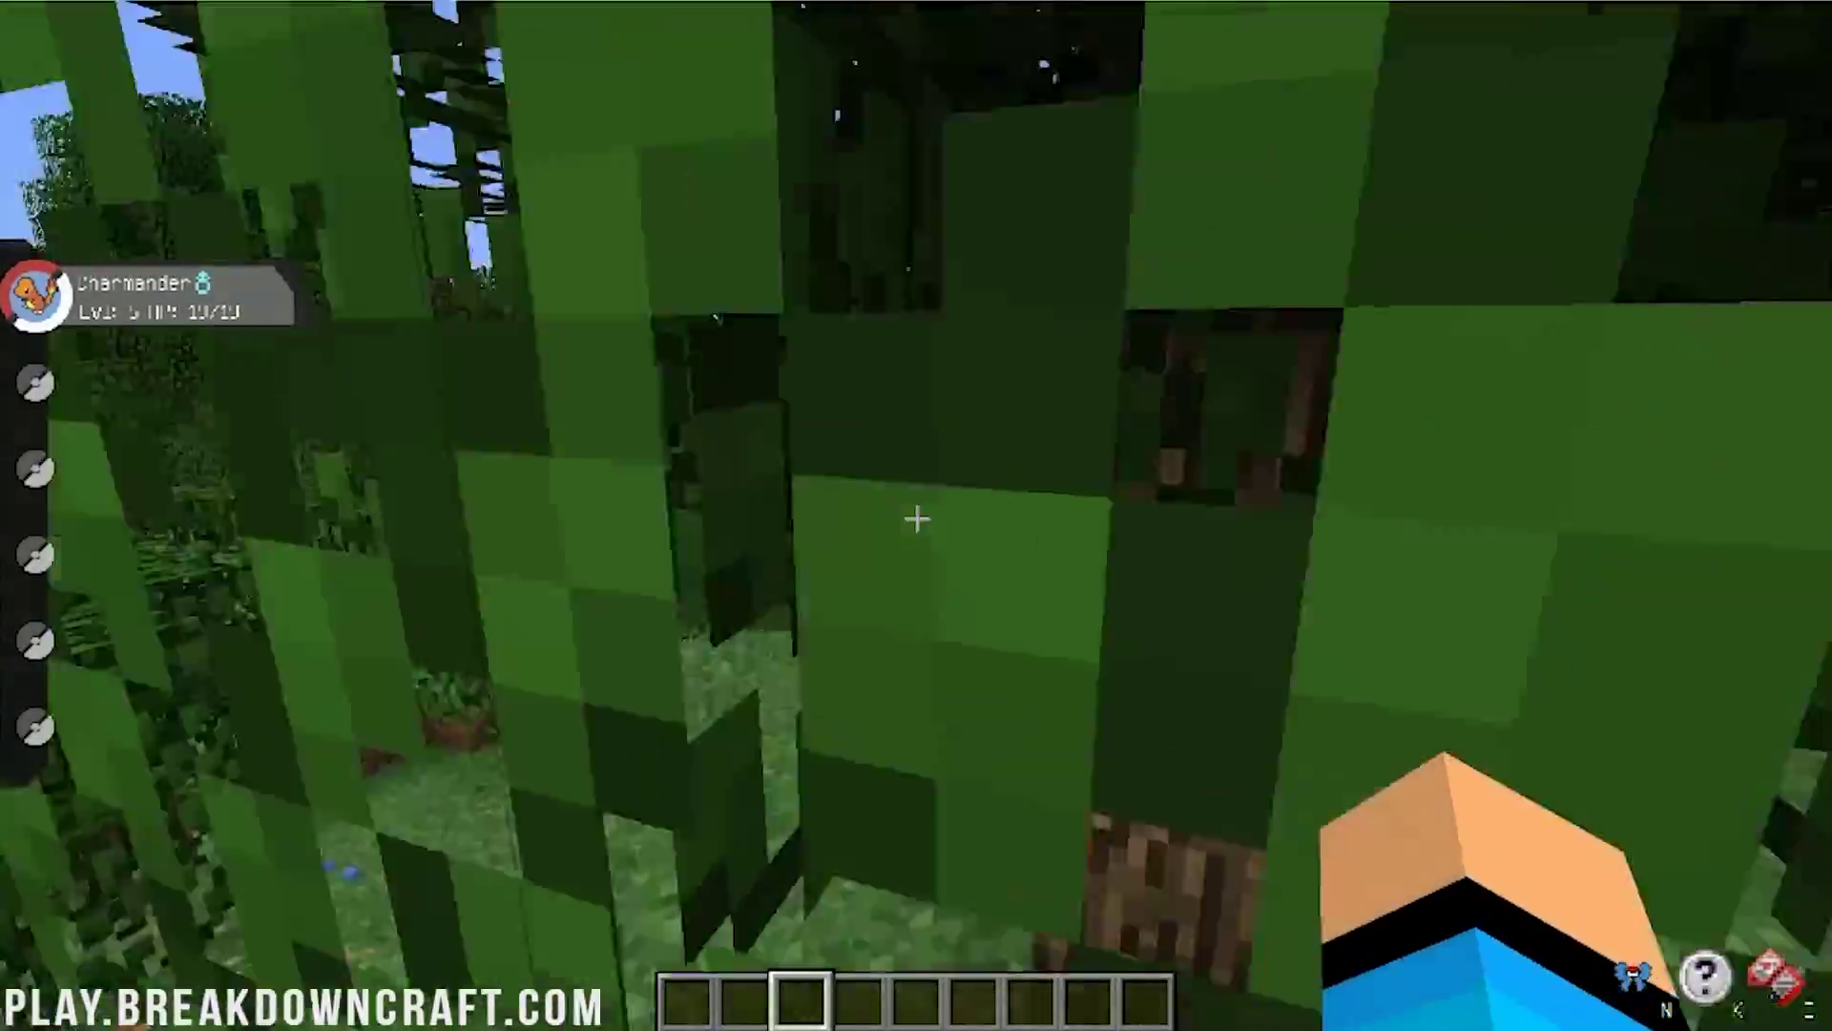
key("w")
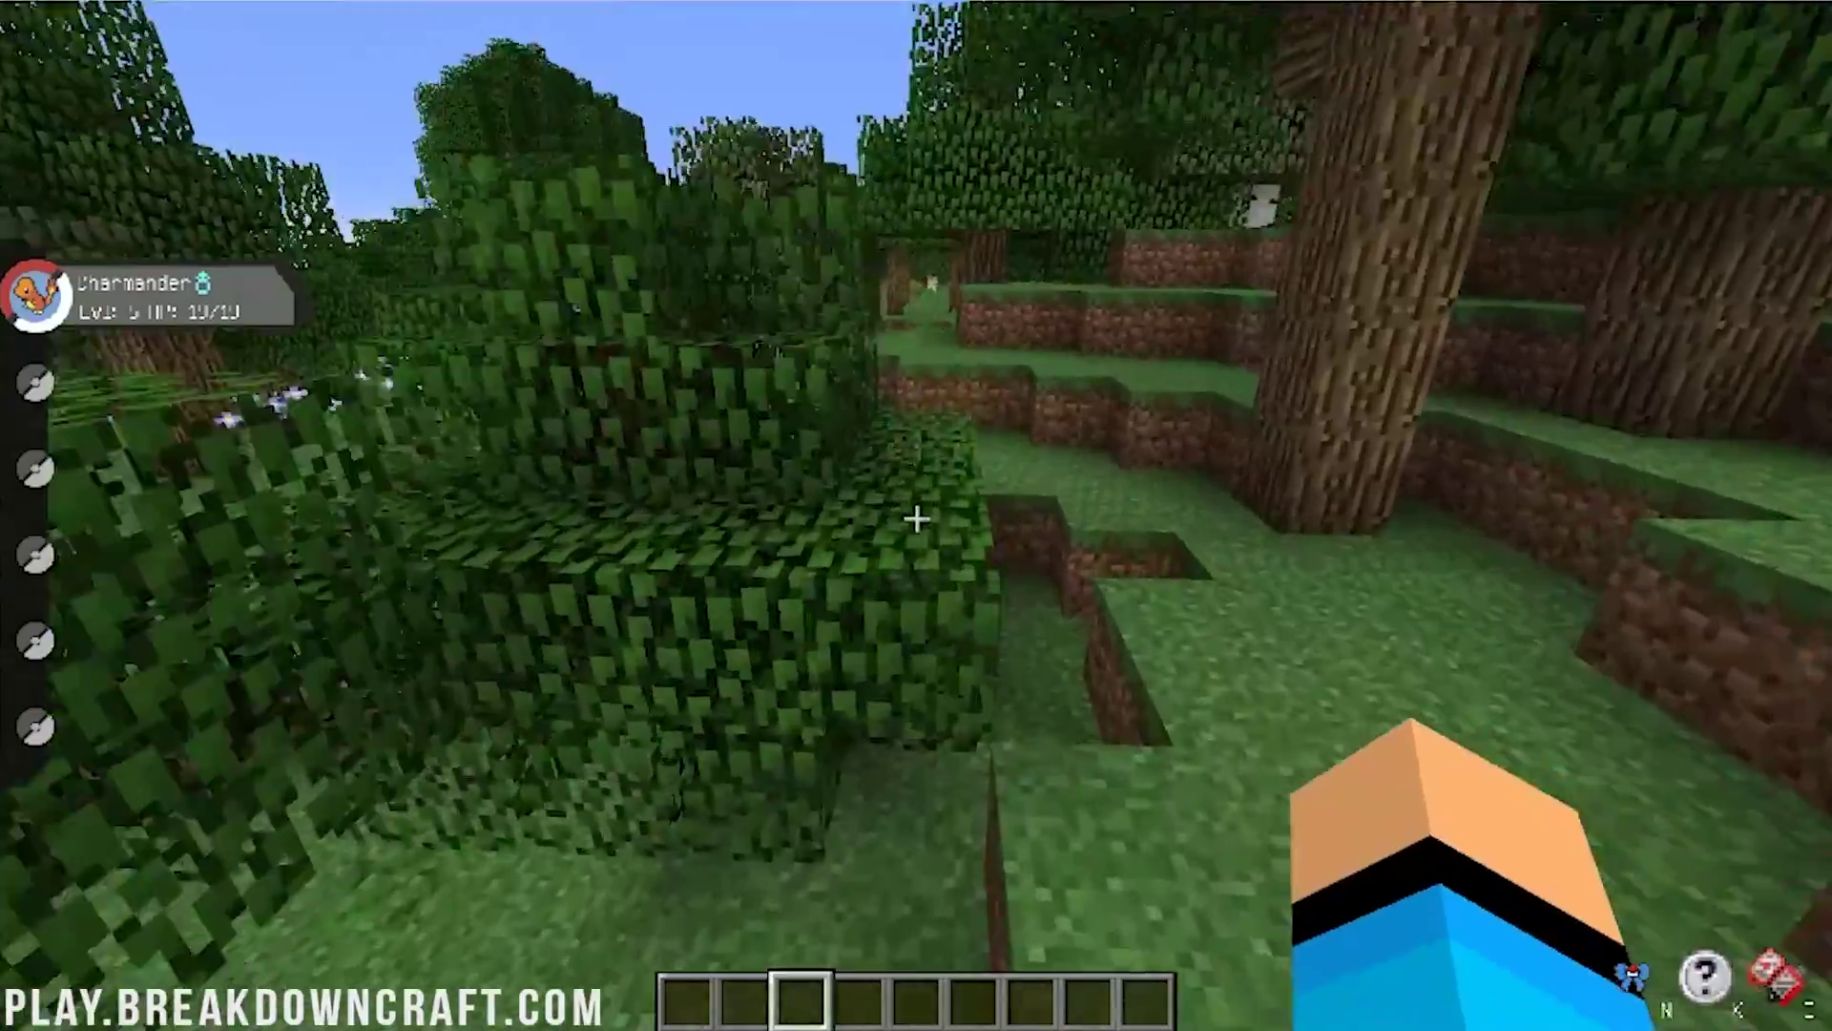
key("w")
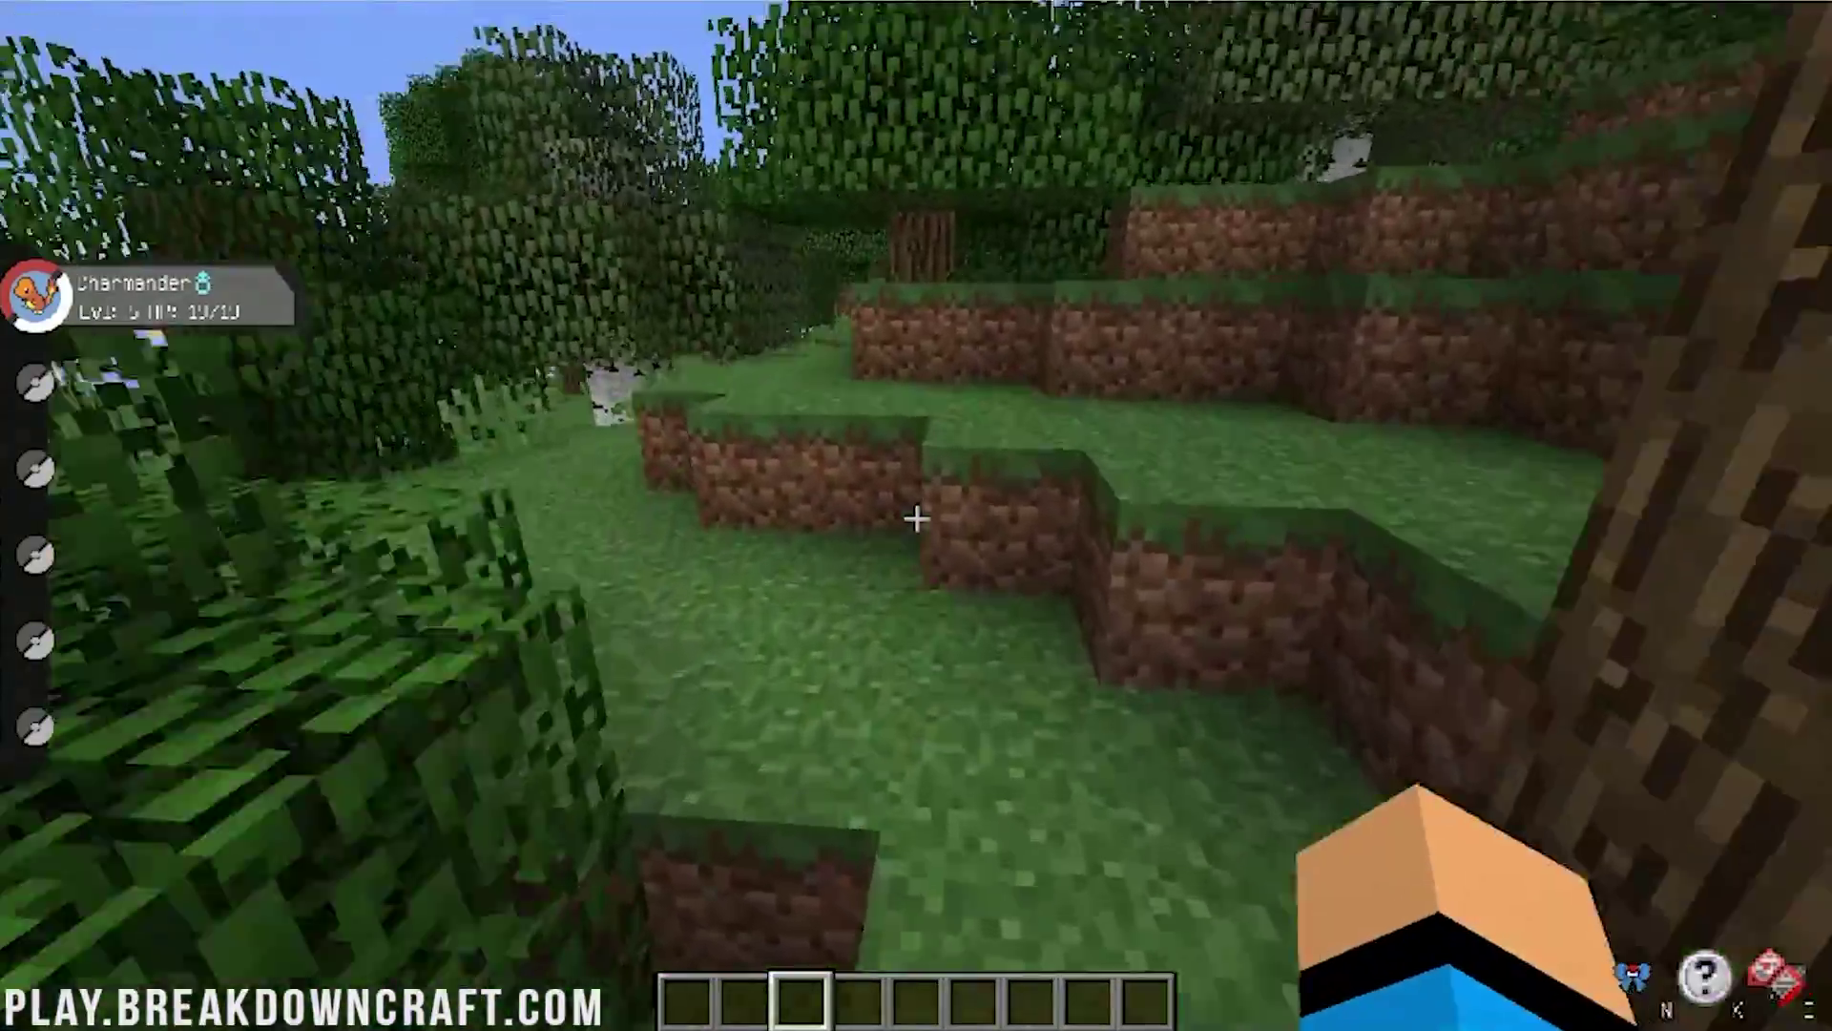
key("w")
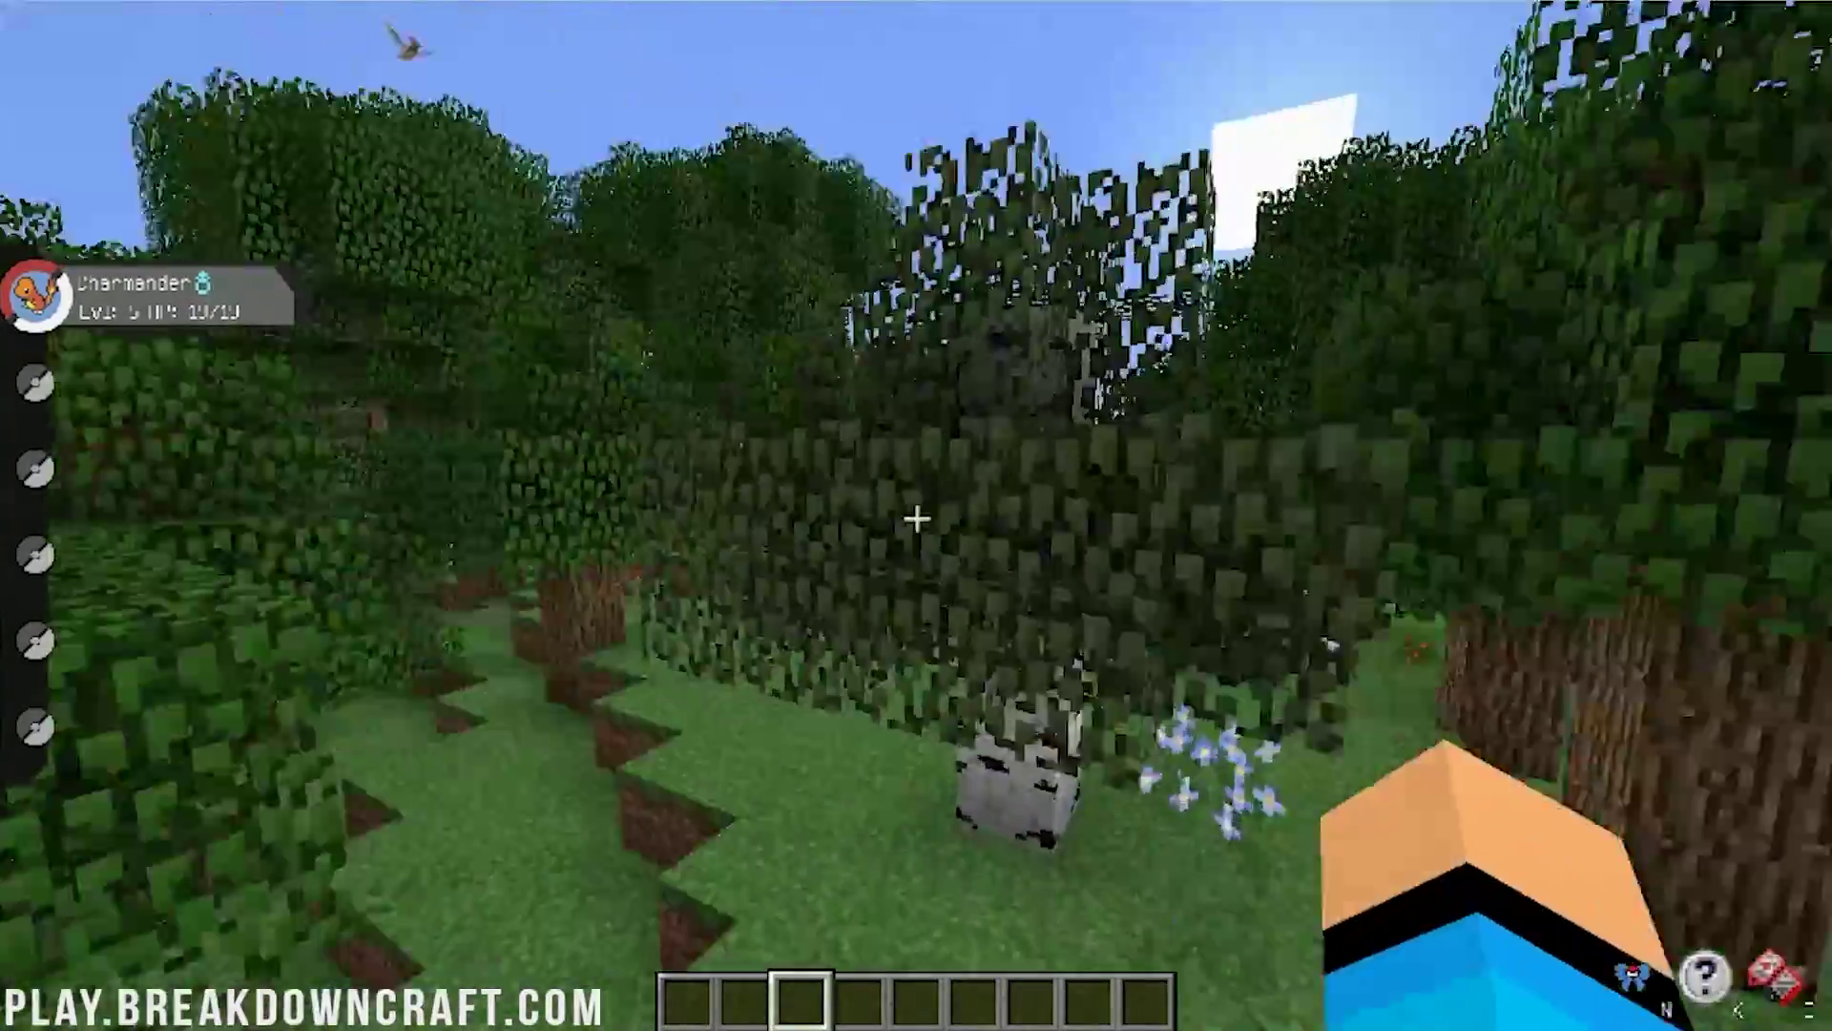
key("w")
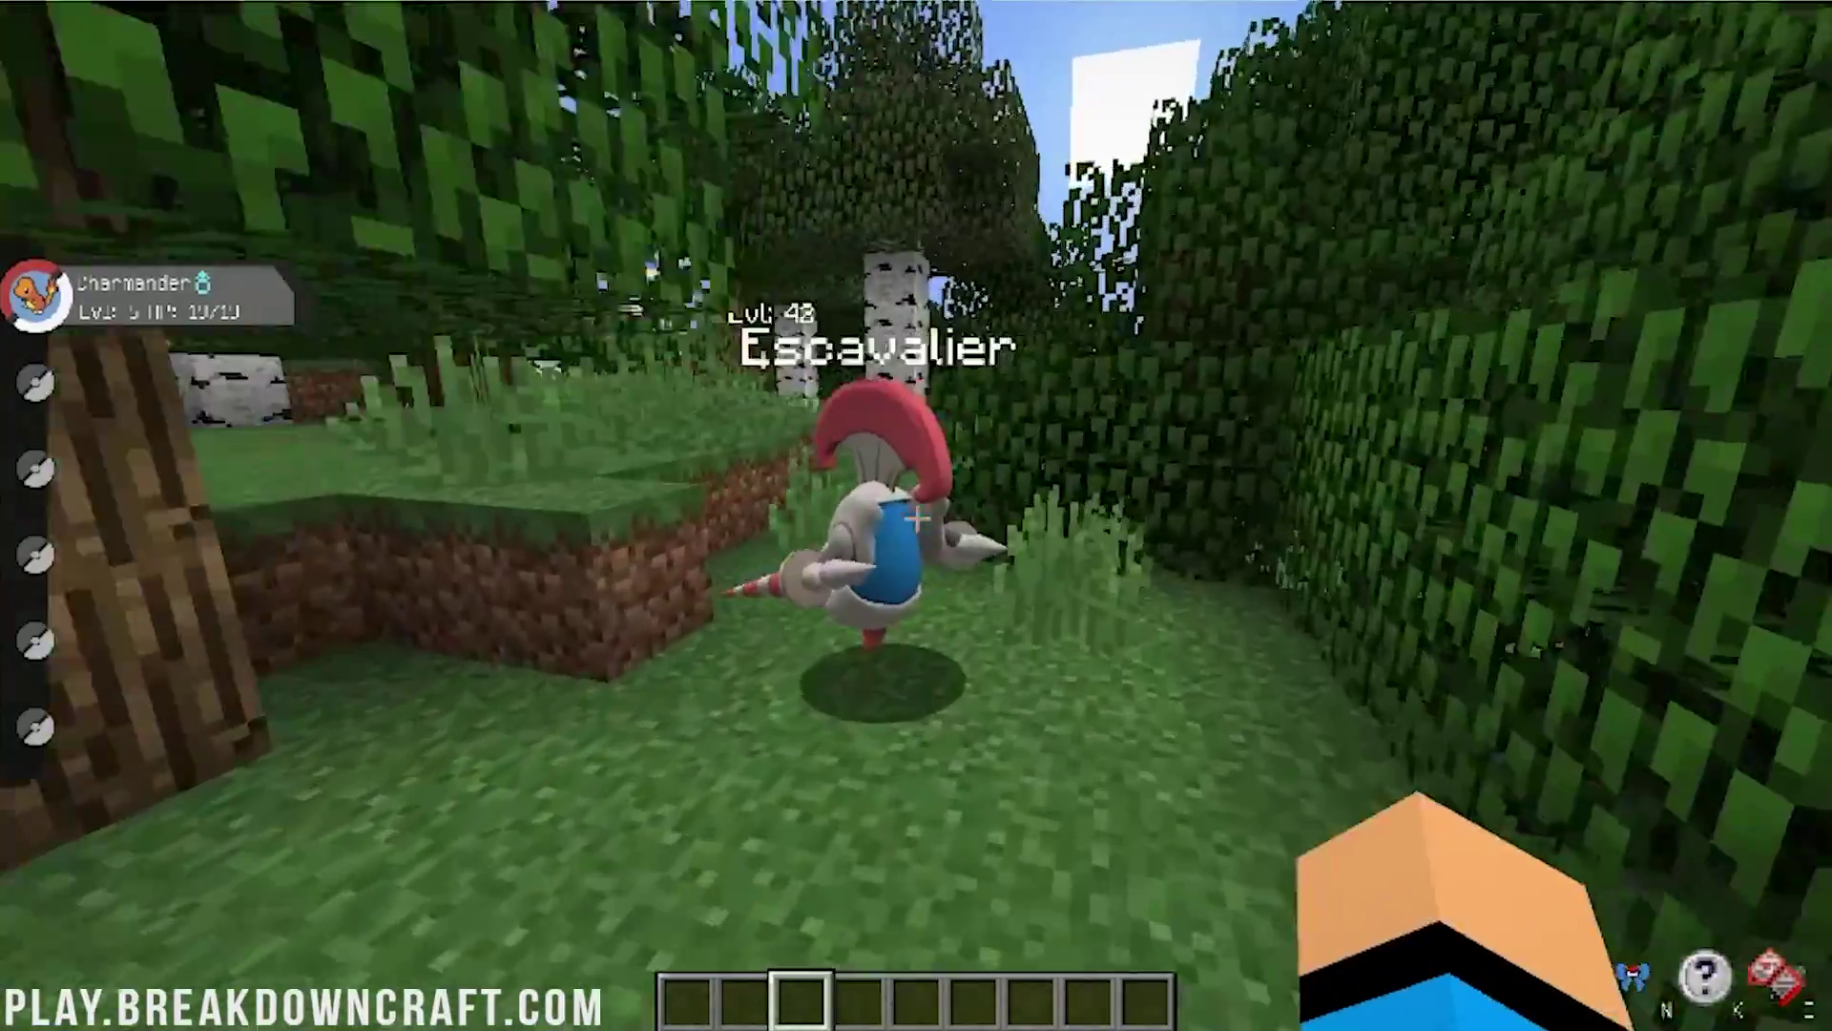
Move on from the Escavalier and keep walking among the birch and oak trees to view more wild Pokémon.
key("w")
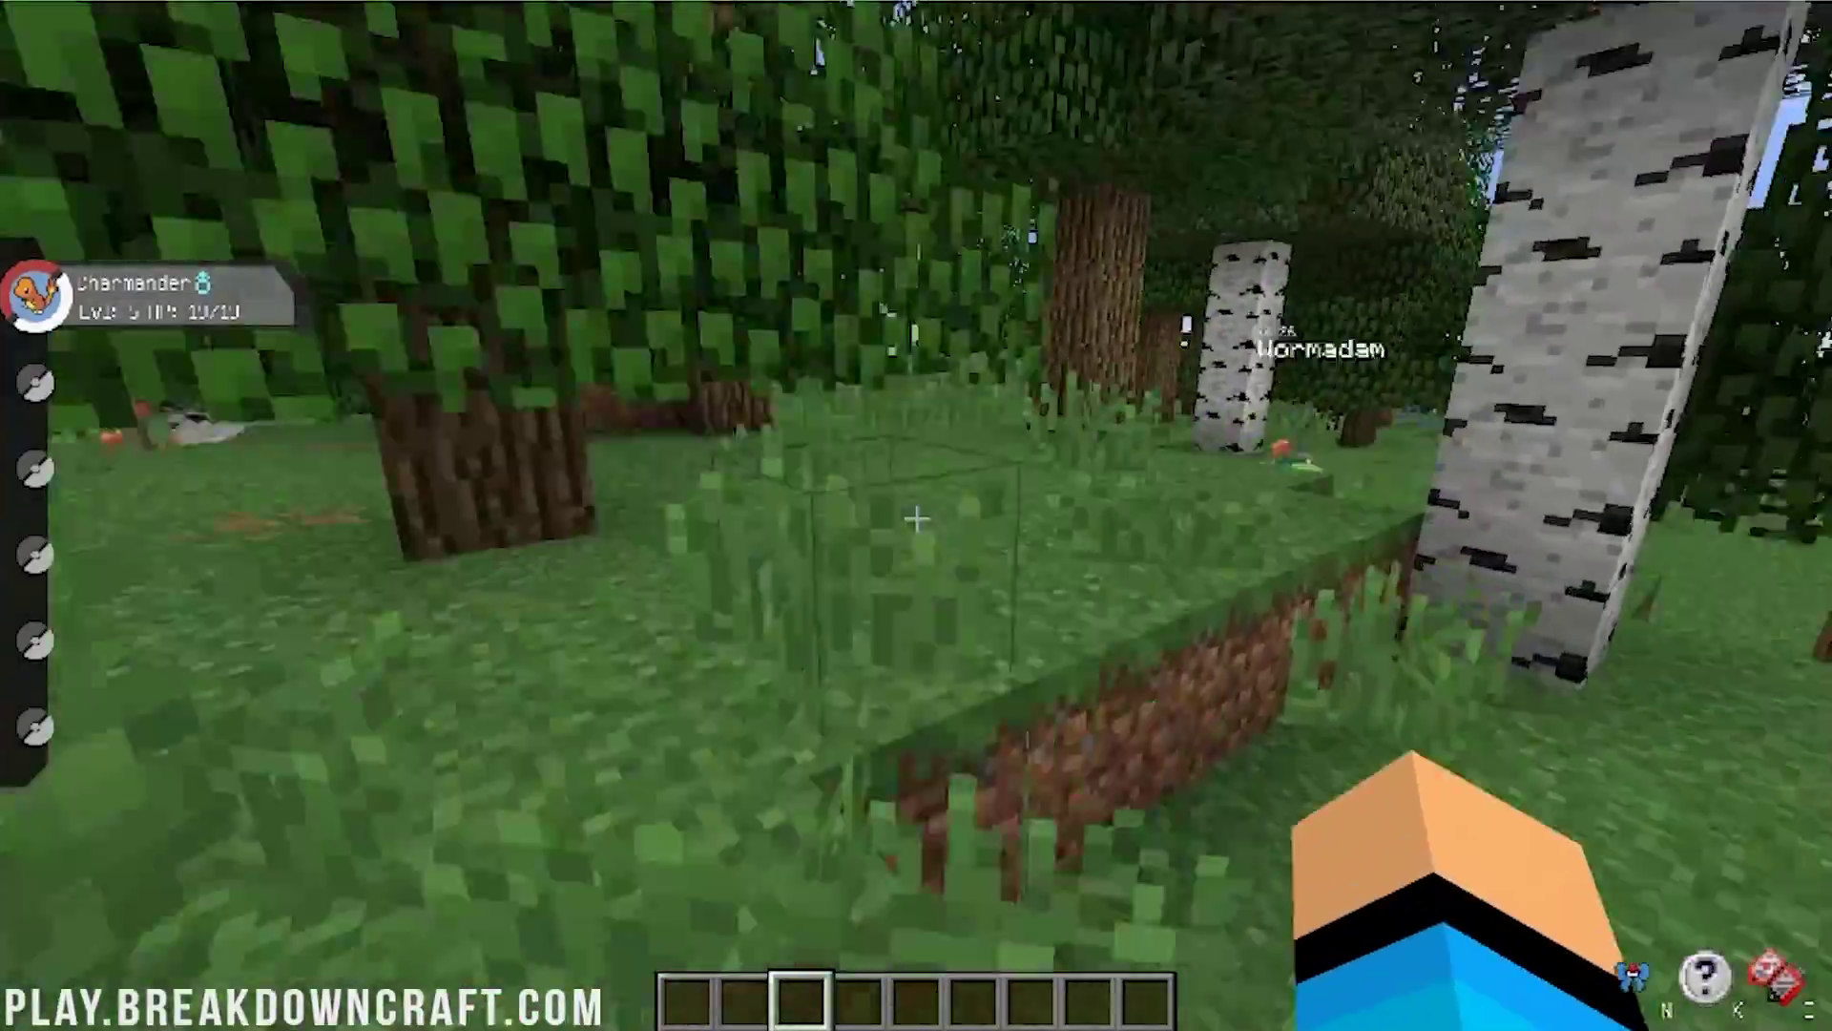
key("w")
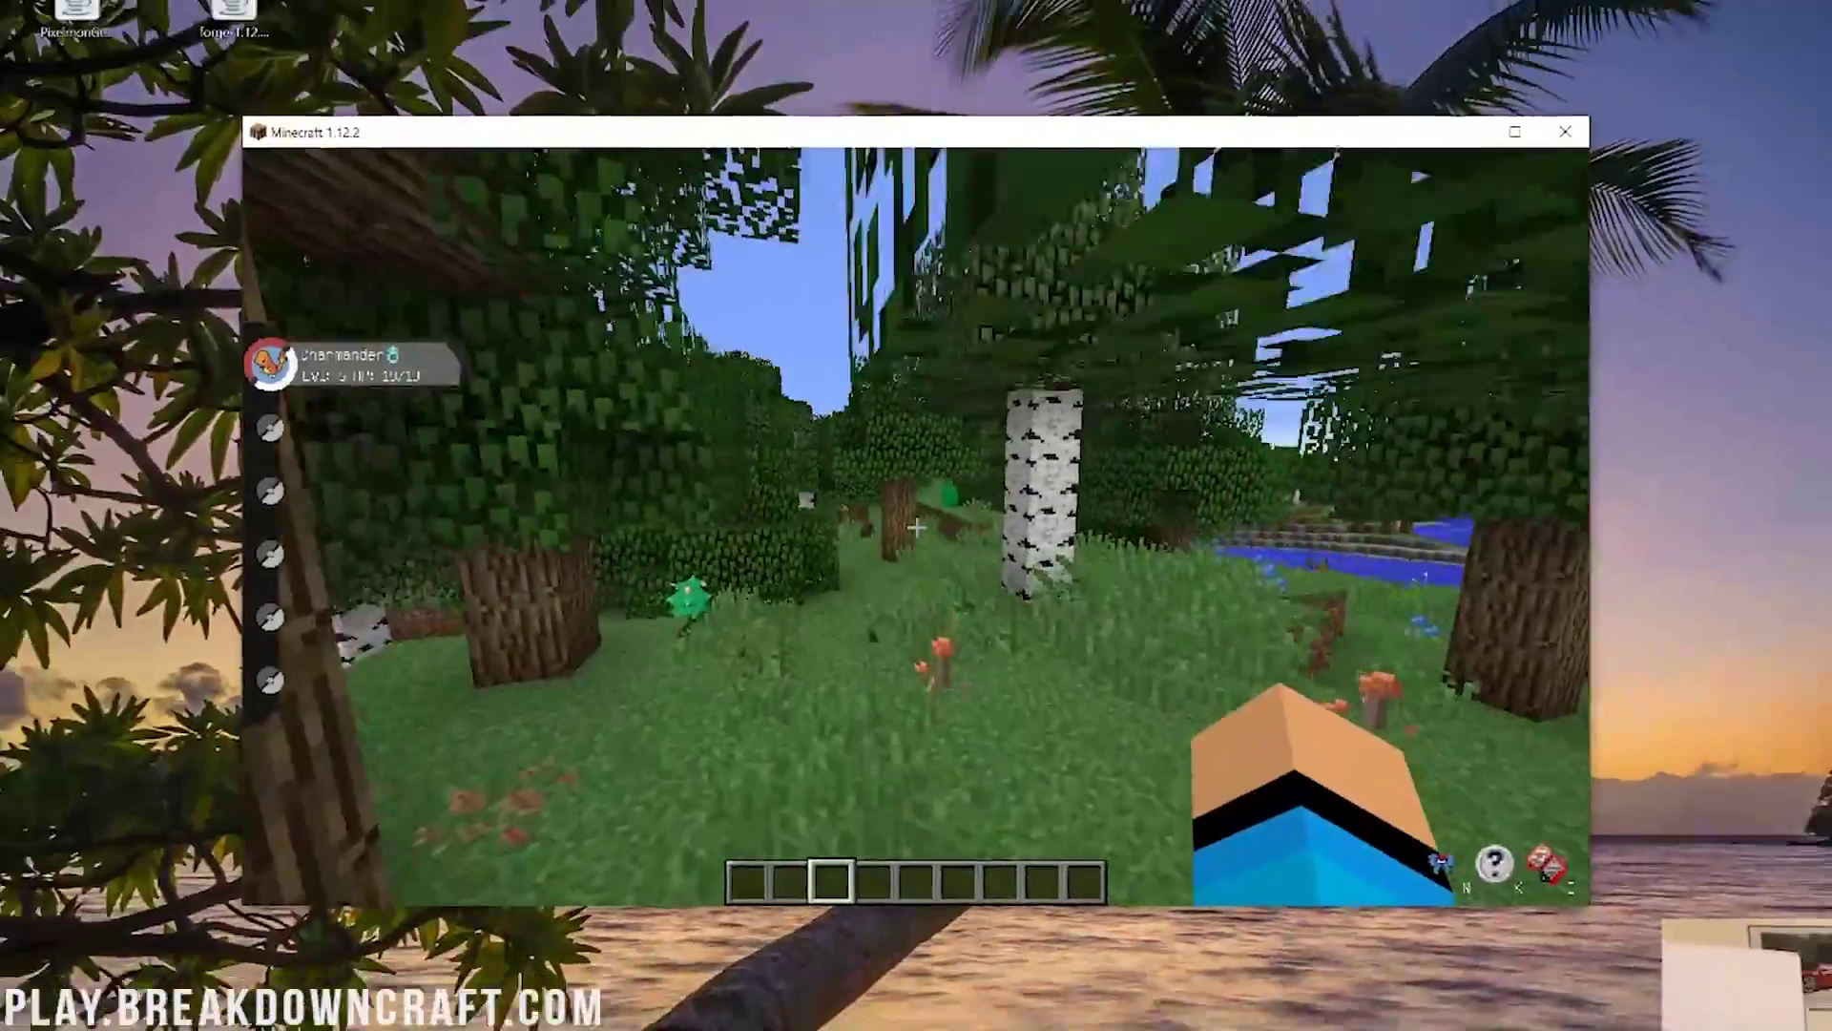
key("w")
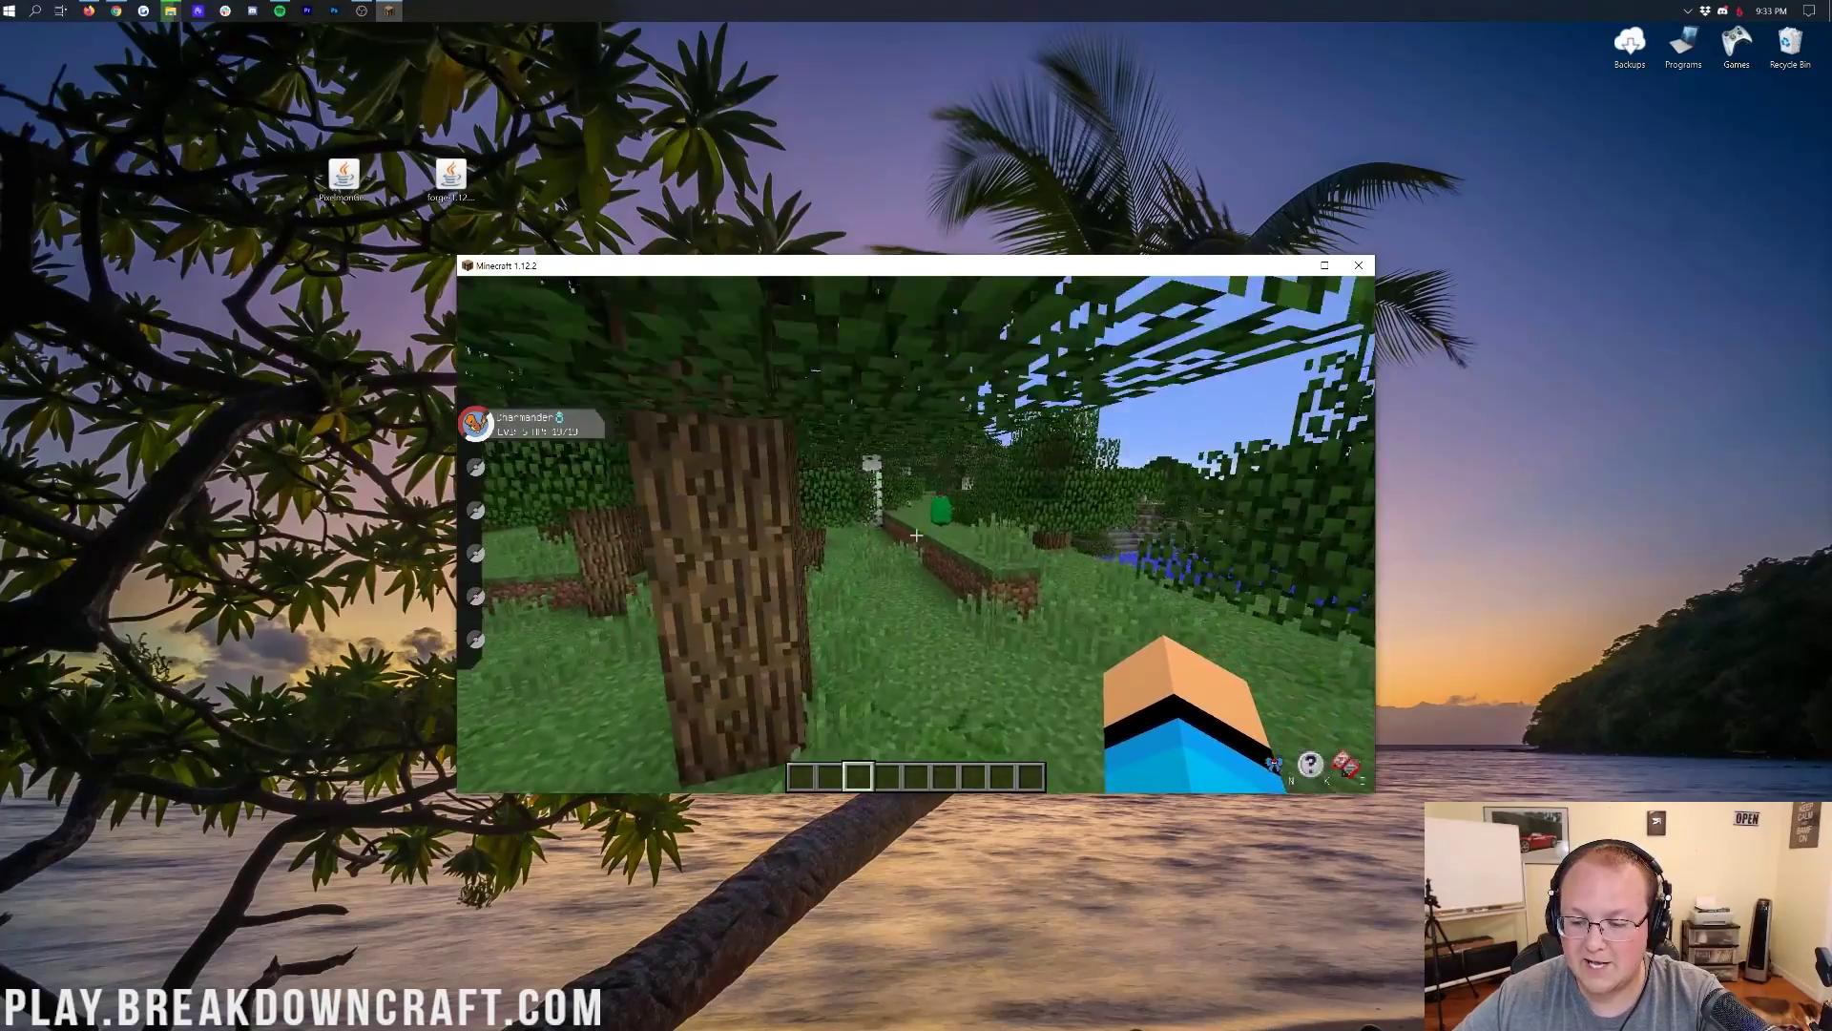
key("w")
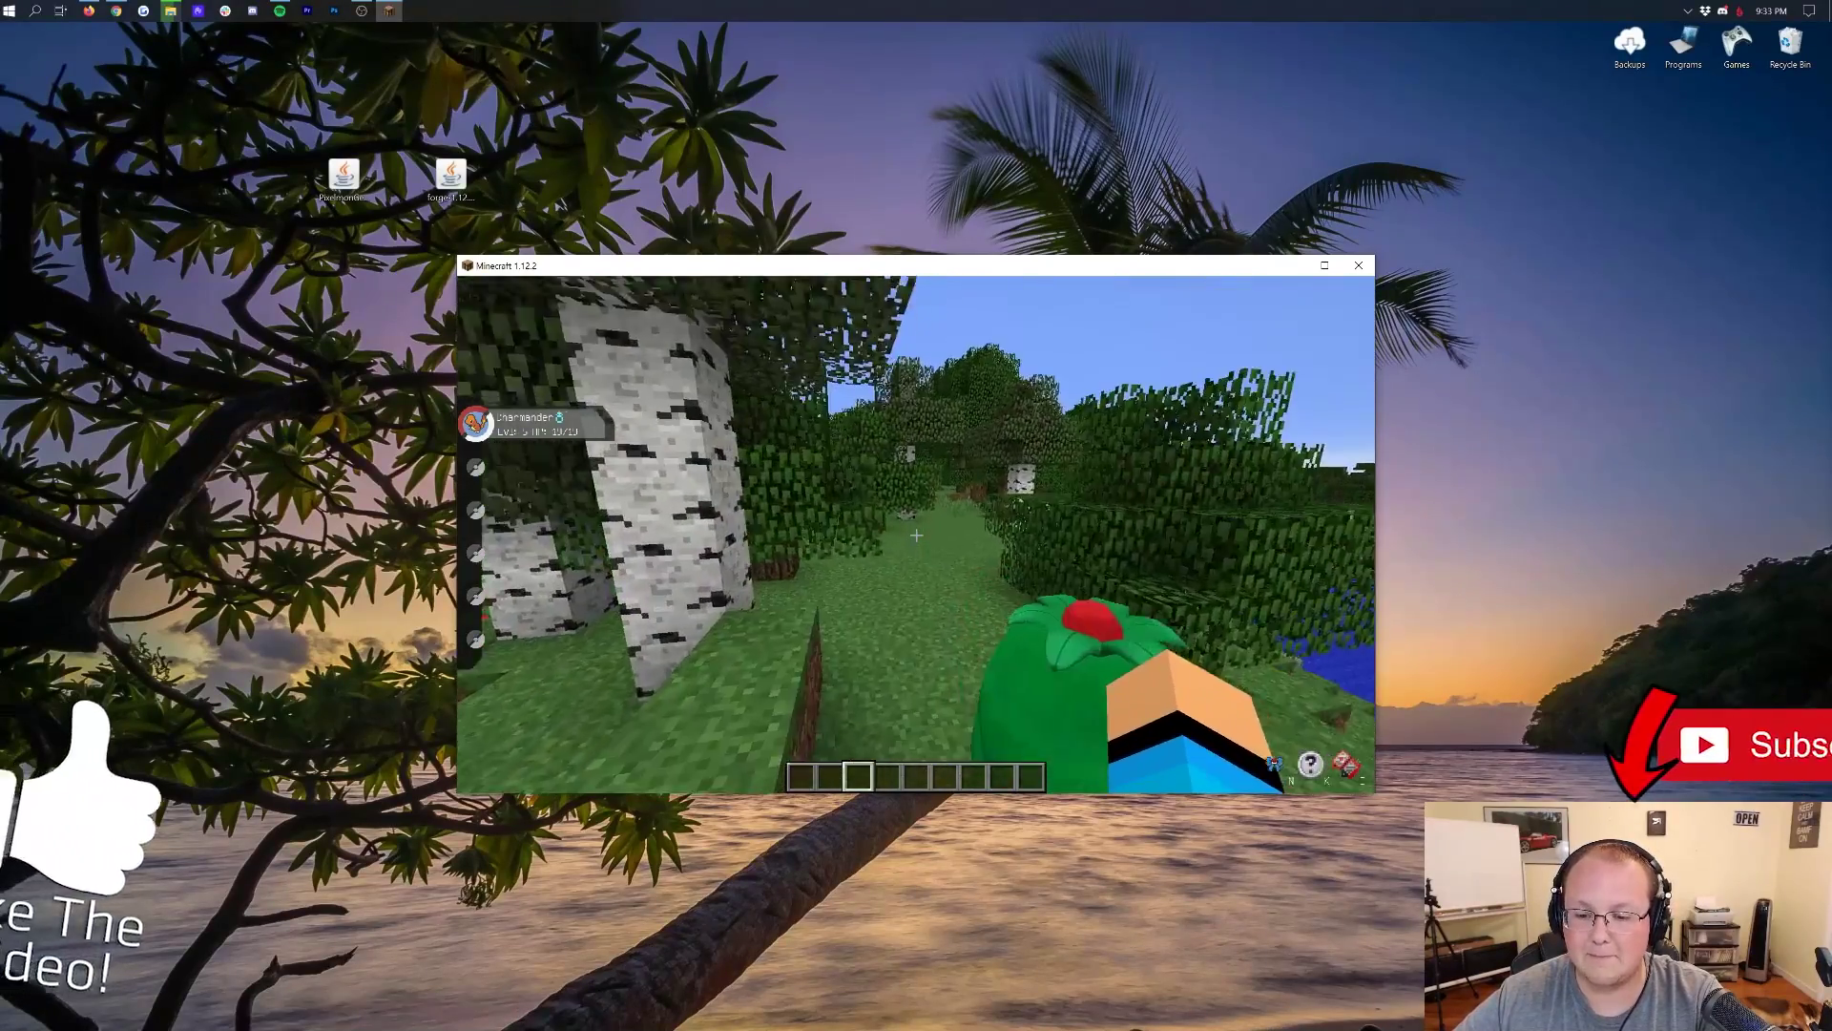
key("w")
key("w")
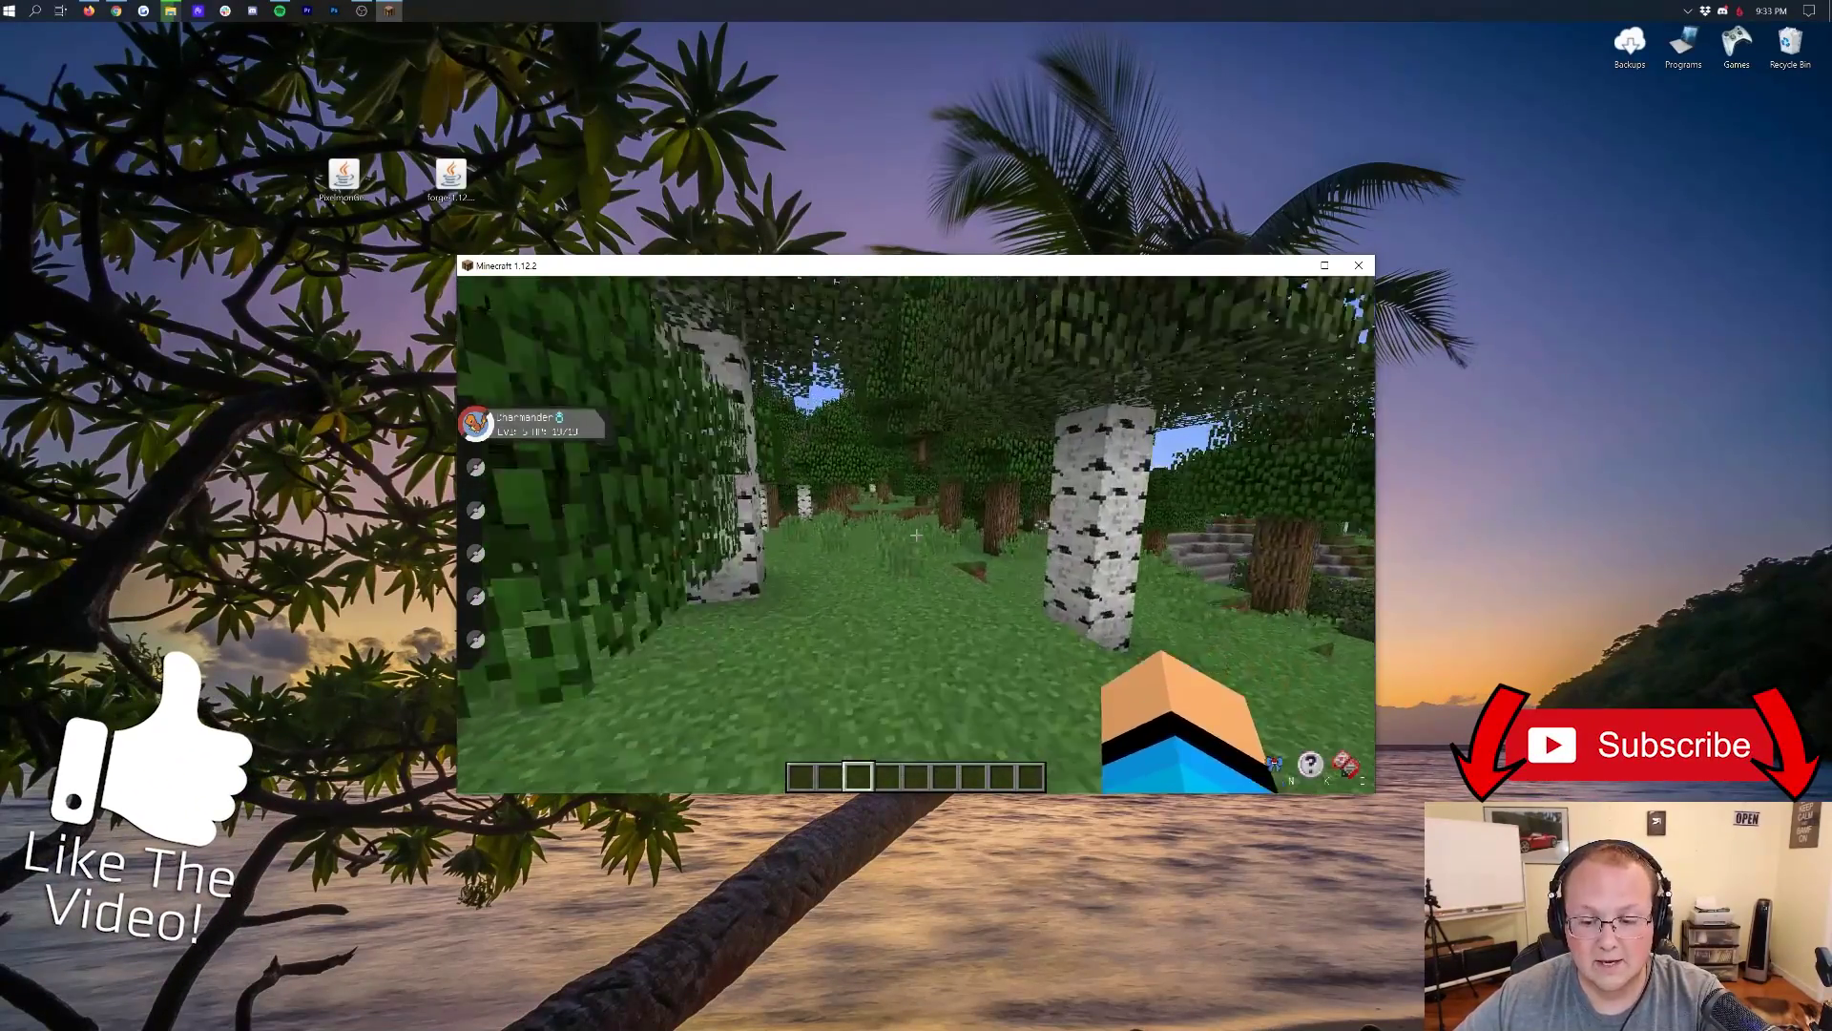
key("w")
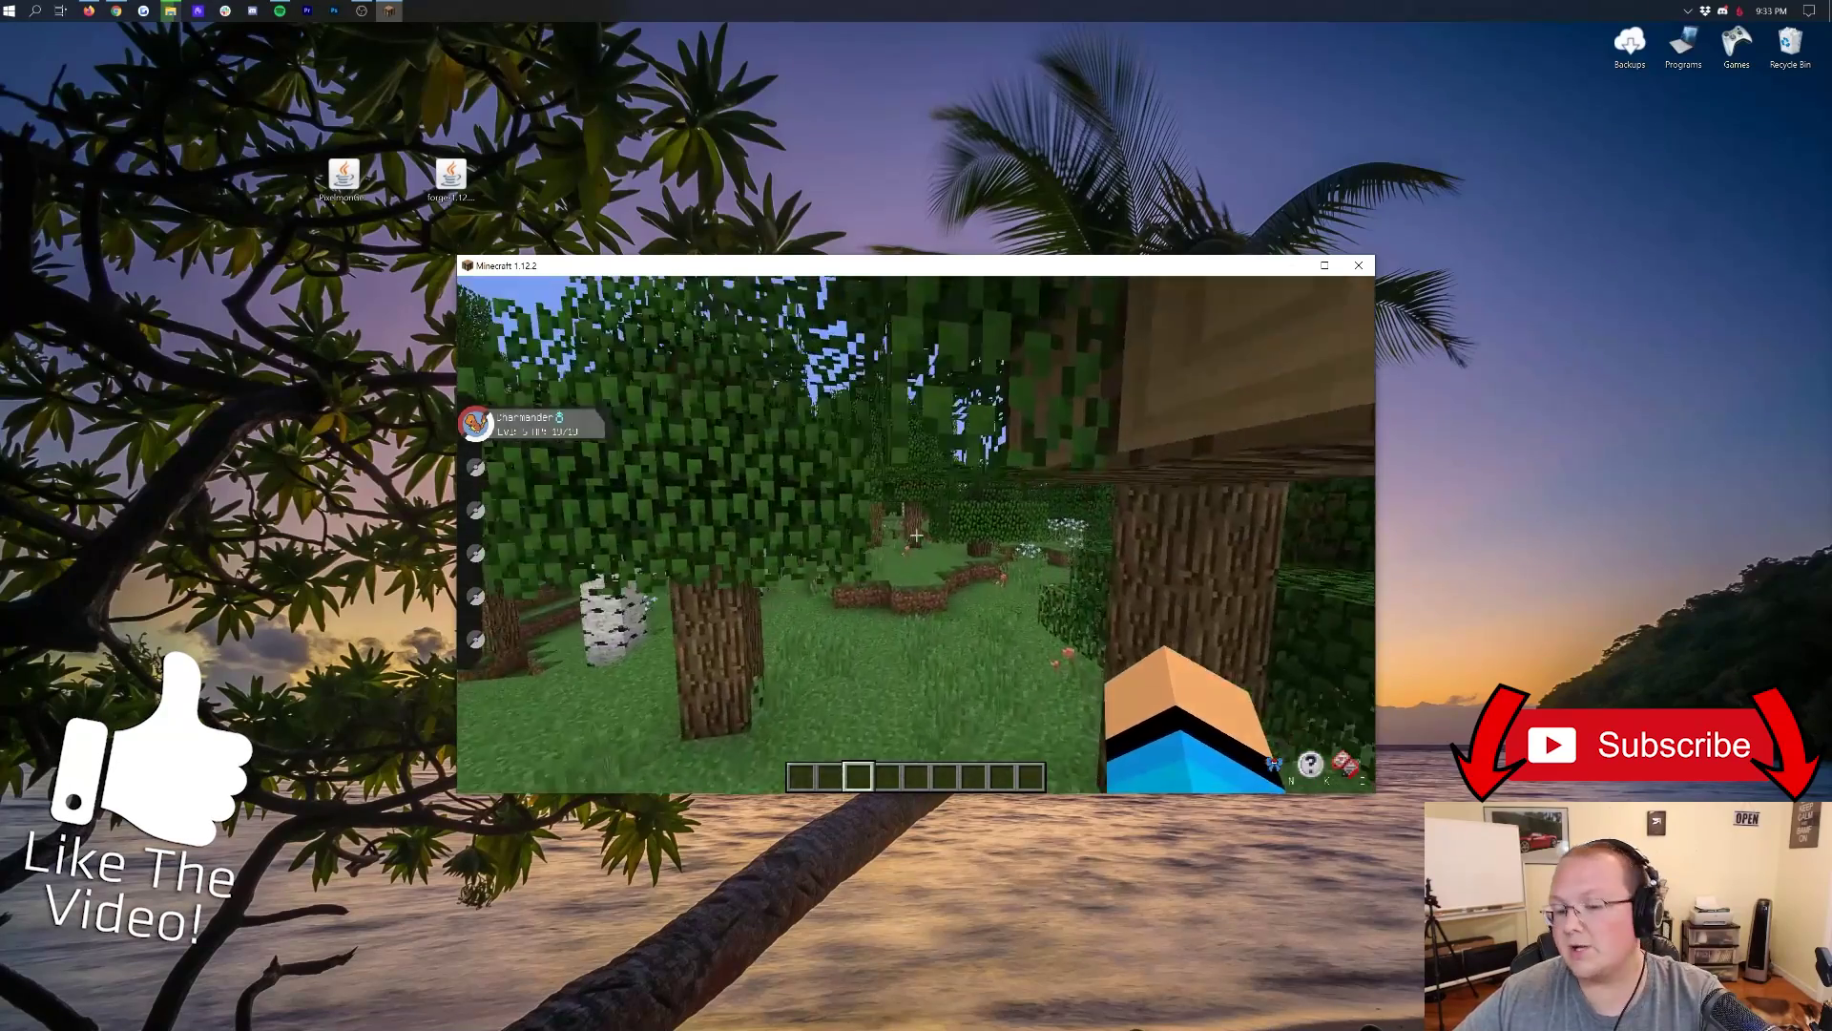
key("w")
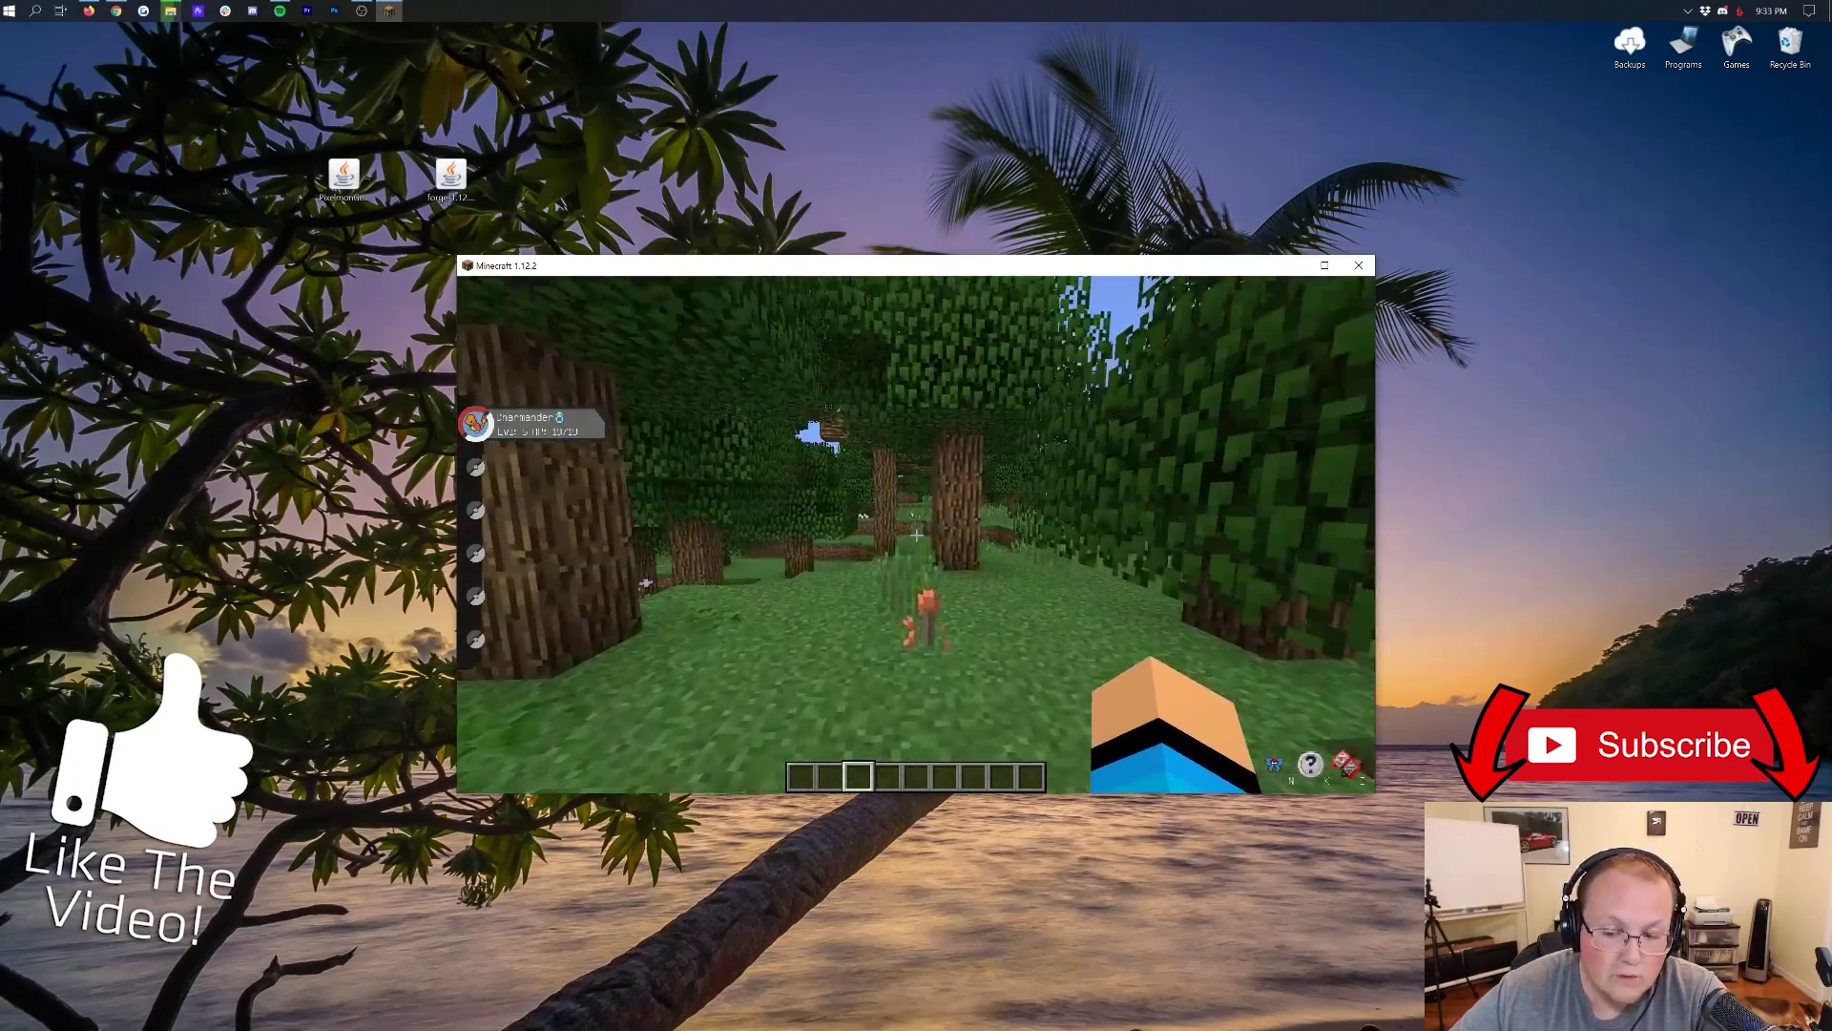